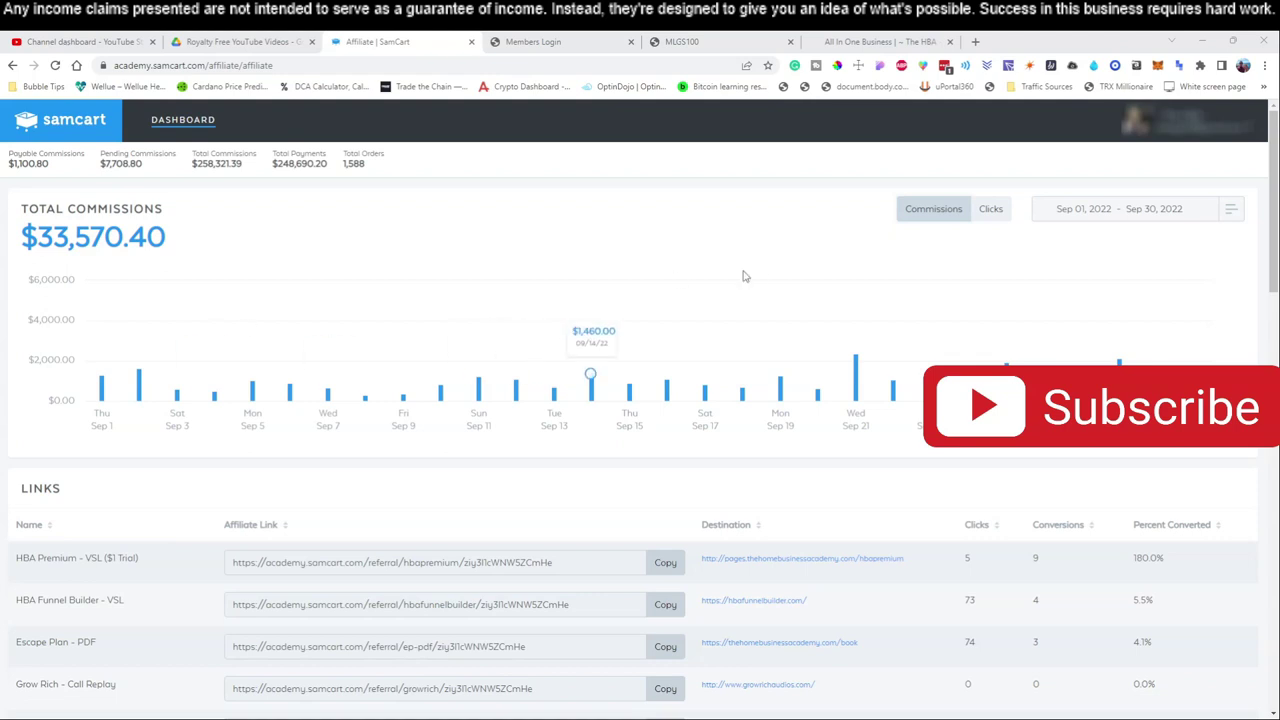
Step: Circle the September total commissions figure in red with the screen pencil, and close the annotation tool
left_click(1093, 65)
mouse_move(42, 248)
left_mouse_down()
mouse_move(108, 256)
mouse_move(118, 208)
mouse_move(30, 237)
left_mouse_up()
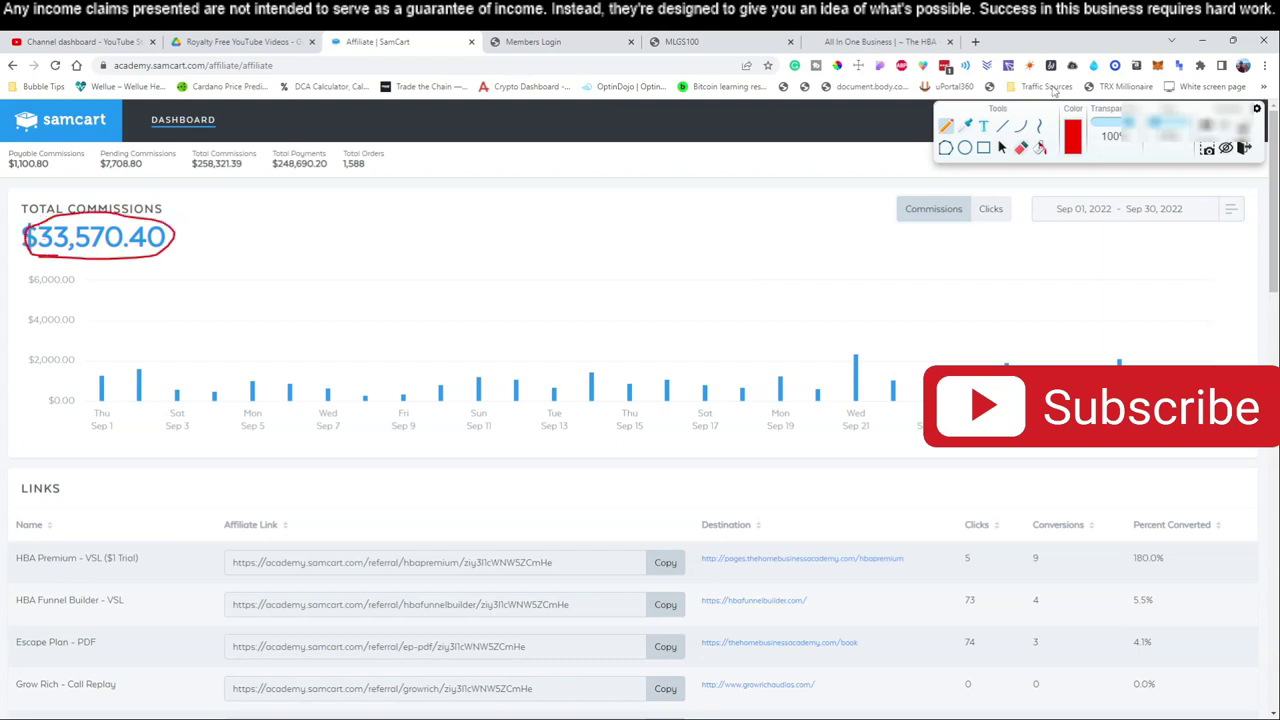
left_click(1244, 148)
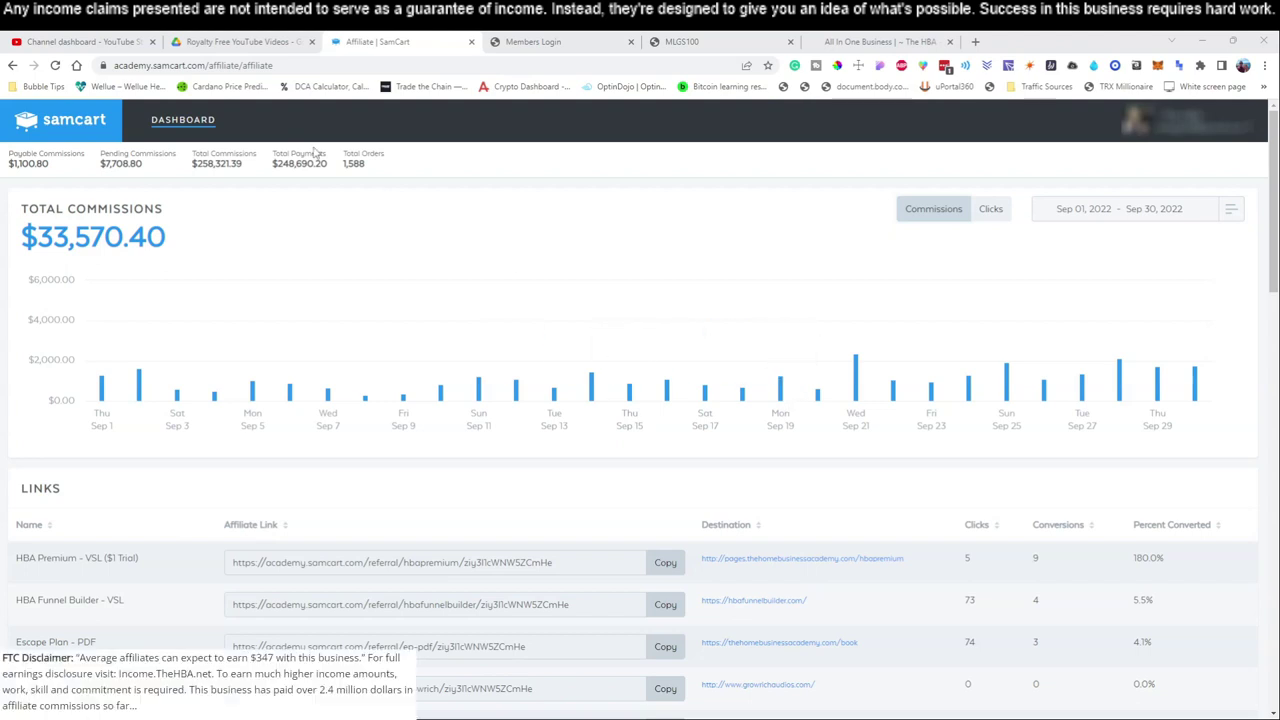
Step: Reload the affiliate dashboard and highlight the overall Total Commissions amount in the summary row
key("F5")
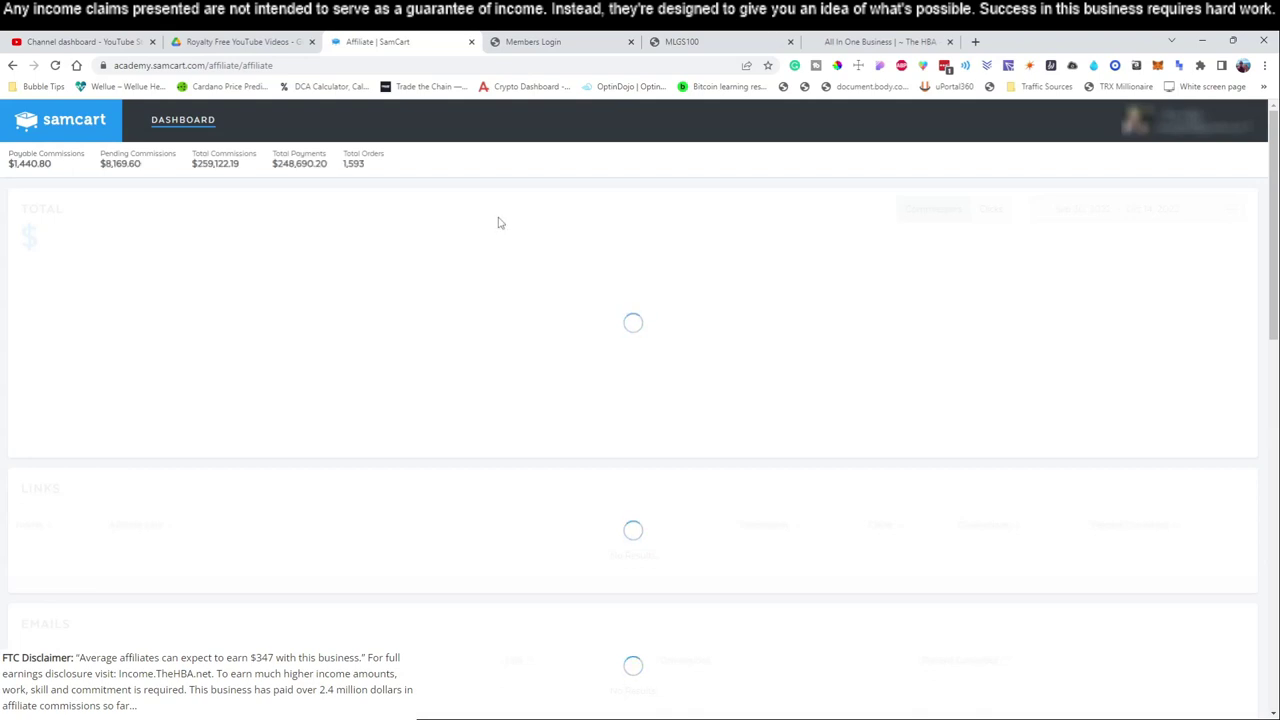
left_click_drag(194, 163, 251, 166)
left_click(266, 165)
left_click_drag(192, 165, 261, 167)
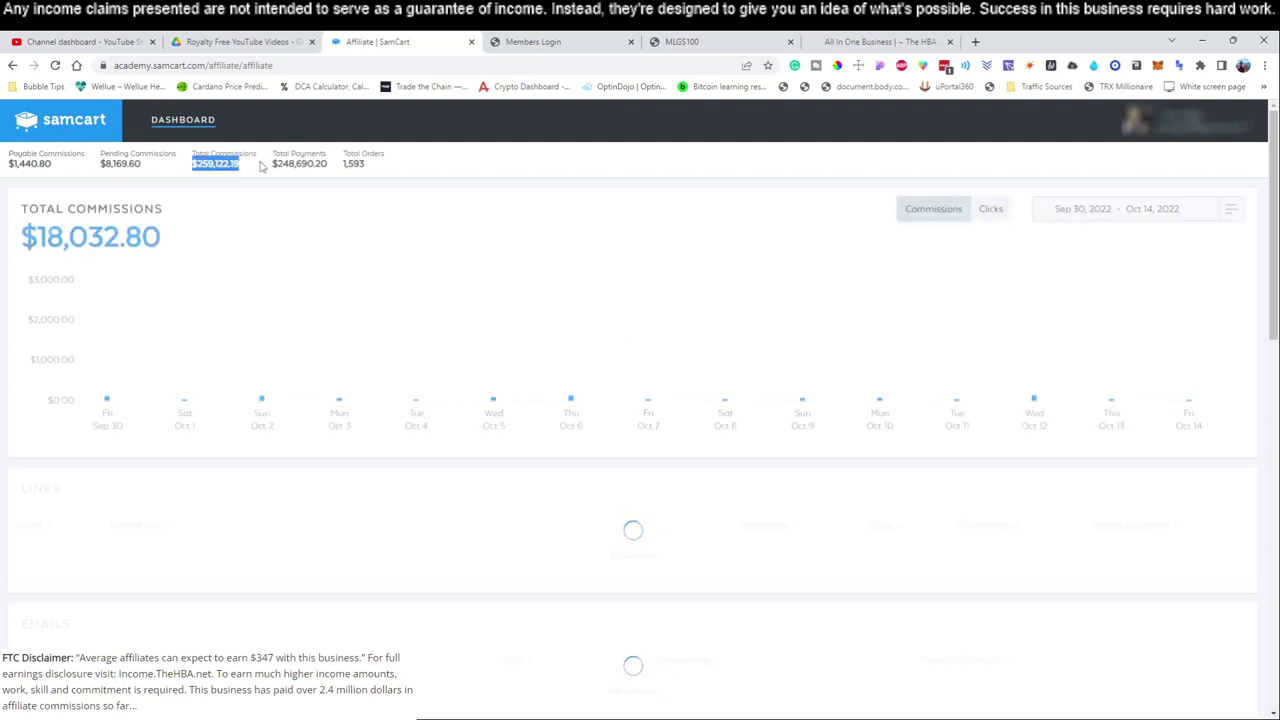
Step: Set the commissions report's date range to Oct 01, 2022 – Oct 14, 2022
left_click(1086, 209)
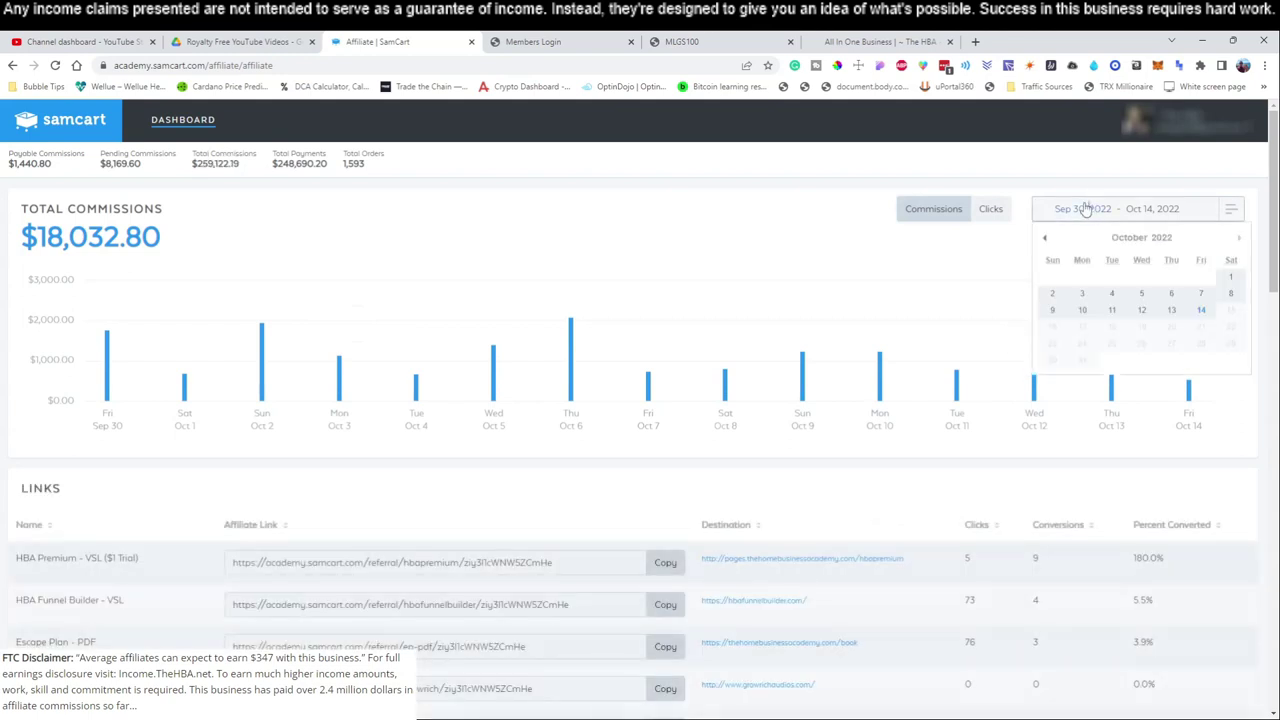
left_click(1231, 278)
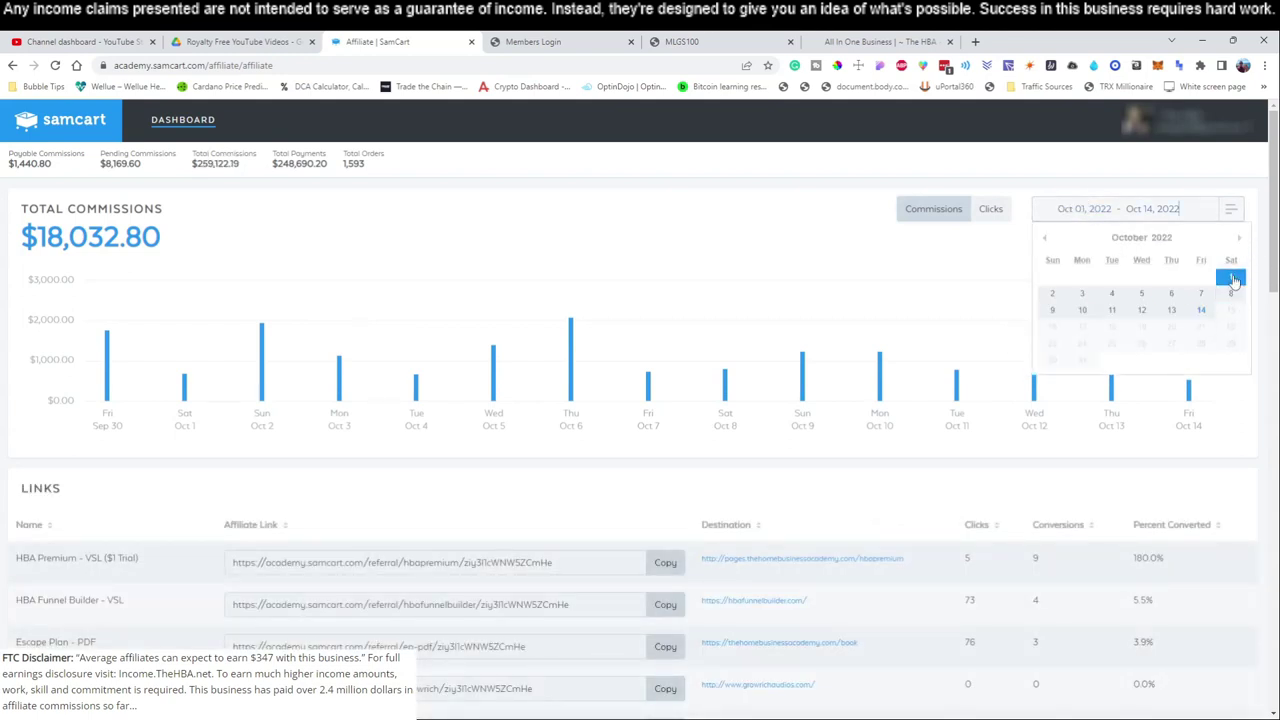
left_click(812, 248)
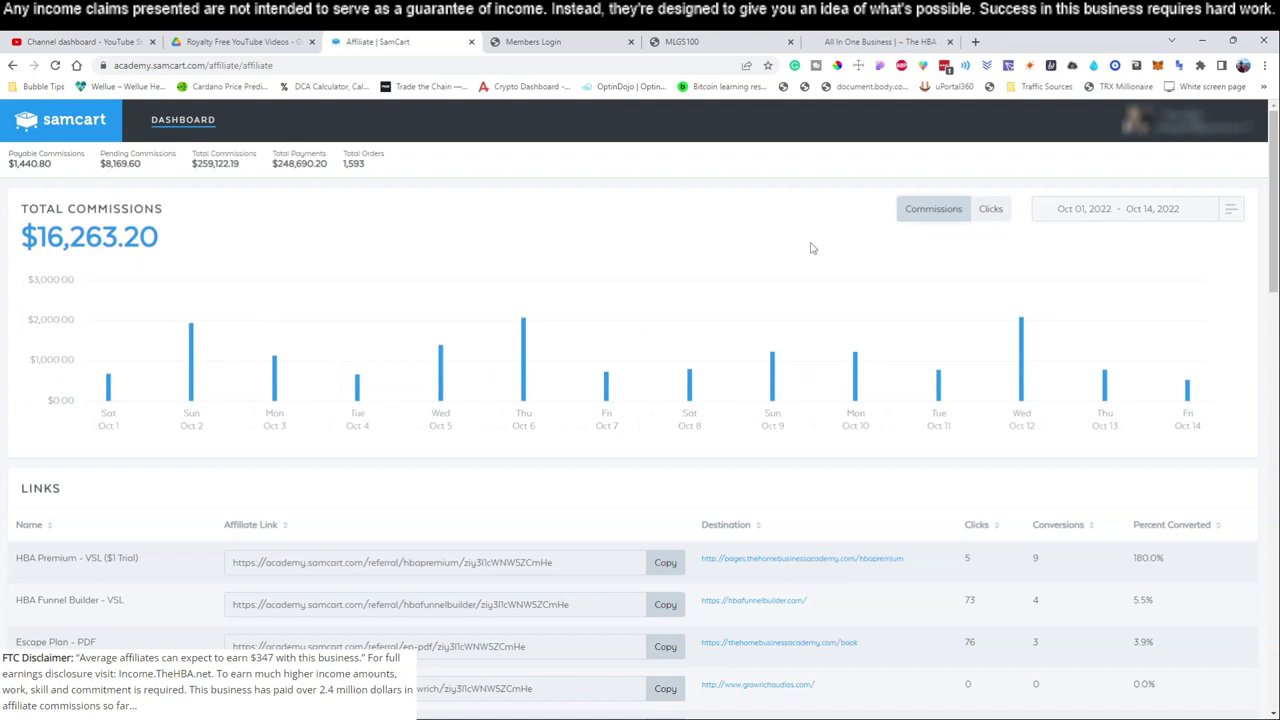
Step: Sketch a red ascending staircase line across the commissions chart with the pencil, and clear the annotation
left_click(1093, 65)
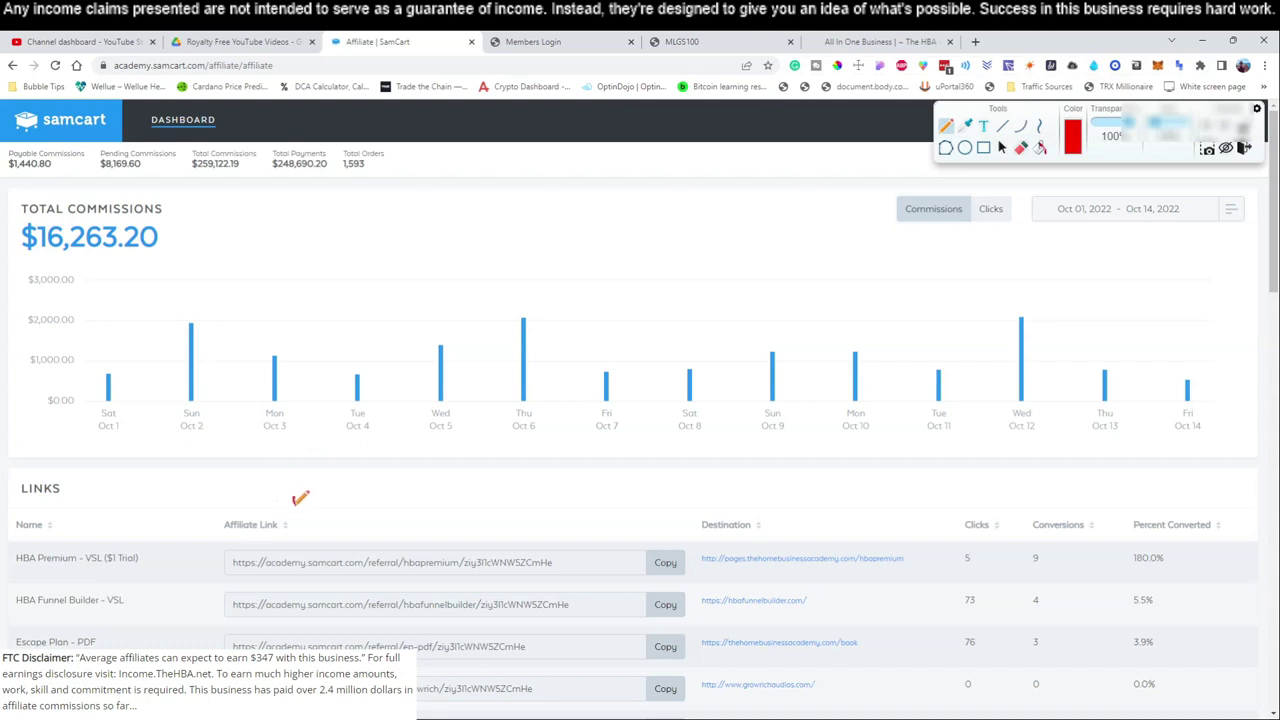
mouse_move(294, 502)
left_mouse_down()
mouse_move(409, 509)
mouse_move(490, 482)
mouse_move(487, 463)
mouse_move(541, 460)
mouse_move(541, 442)
mouse_move(668, 410)
mouse_move(674, 370)
mouse_move(744, 298)
mouse_move(786, 280)
mouse_move(792, 232)
mouse_move(850, 225)
left_mouse_up()
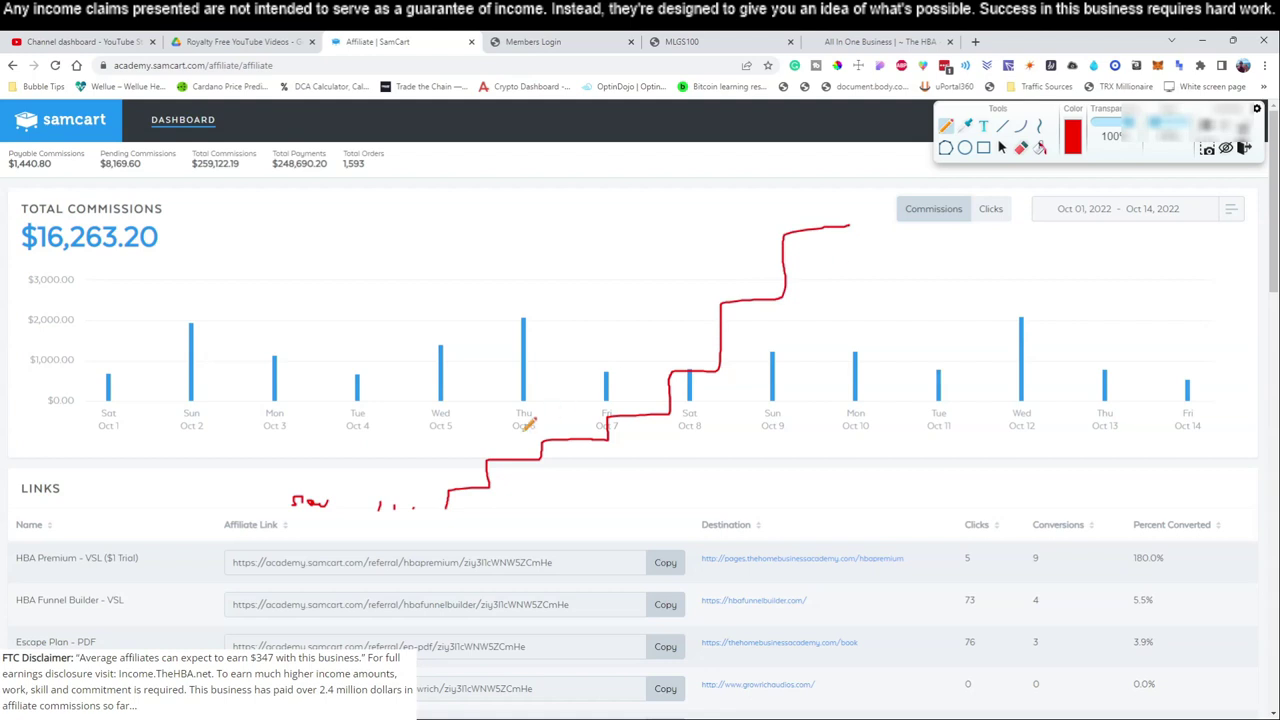
mouse_move(428, 482)
left_mouse_down()
mouse_move(574, 358)
mouse_move(781, 224)
left_mouse_up()
left_click(1245, 131)
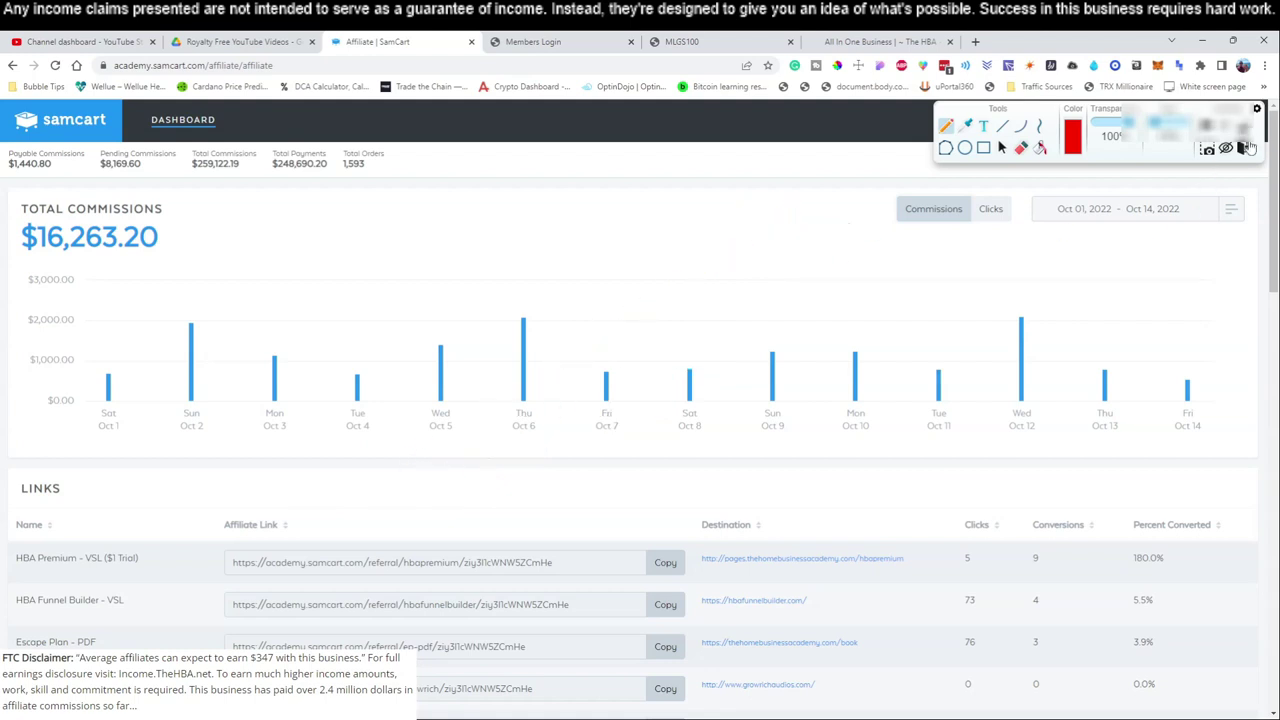
left_click(1246, 148)
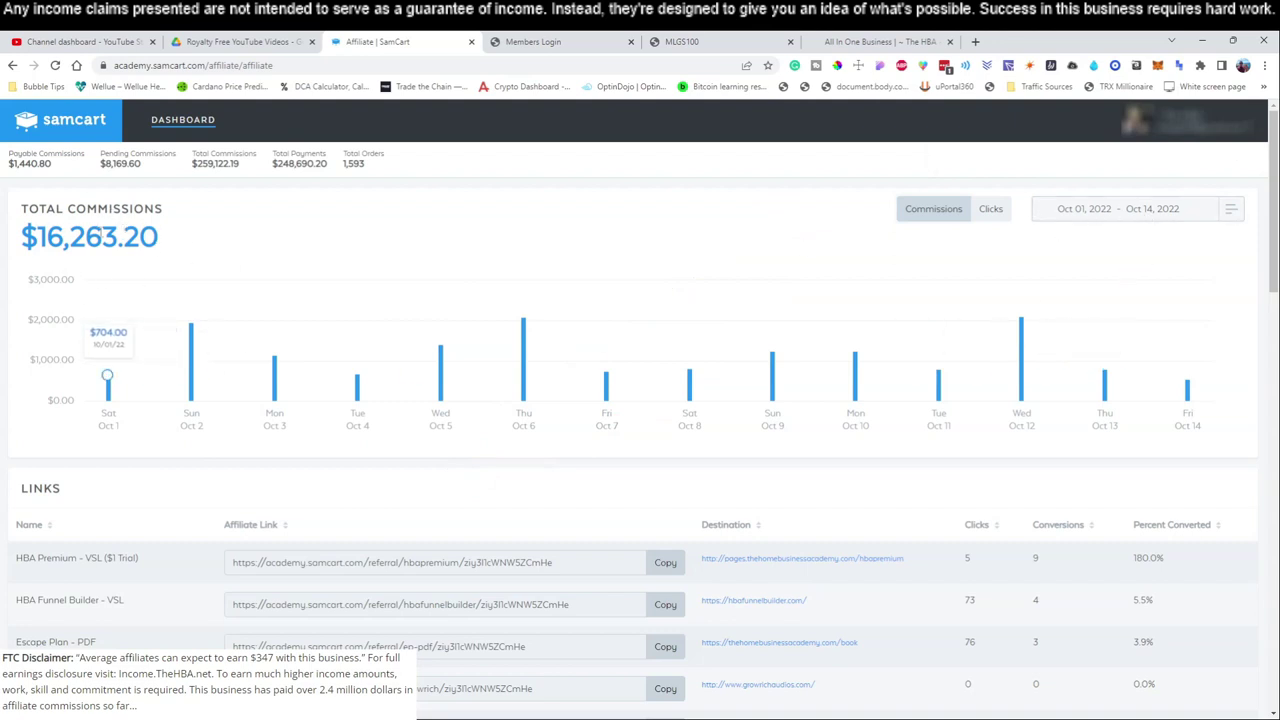
Step: Compare the total commissions with the Sep 01, 2022 – Sep 14, 2022 period by changing the date range and highlighting each total
left_click_drag(47, 235, 196, 243)
left_click(197, 243)
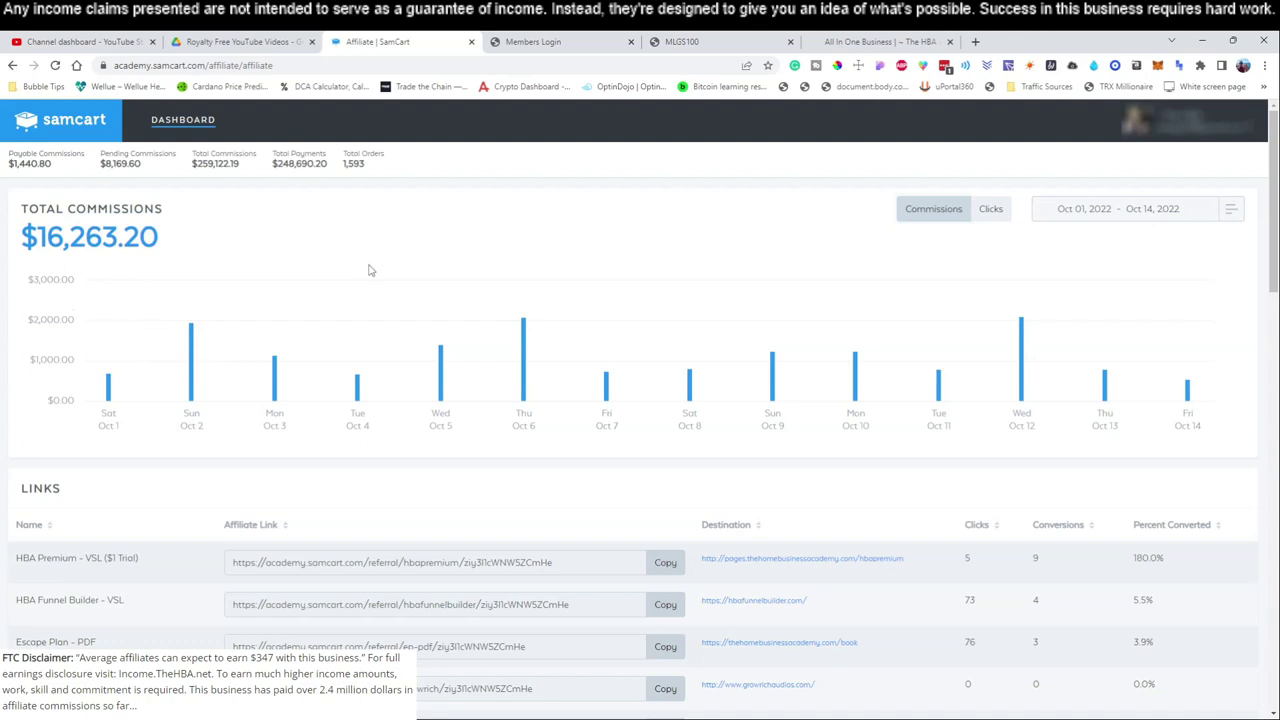
left_click(1091, 218)
left_click(1044, 238)
left_click(1173, 281)
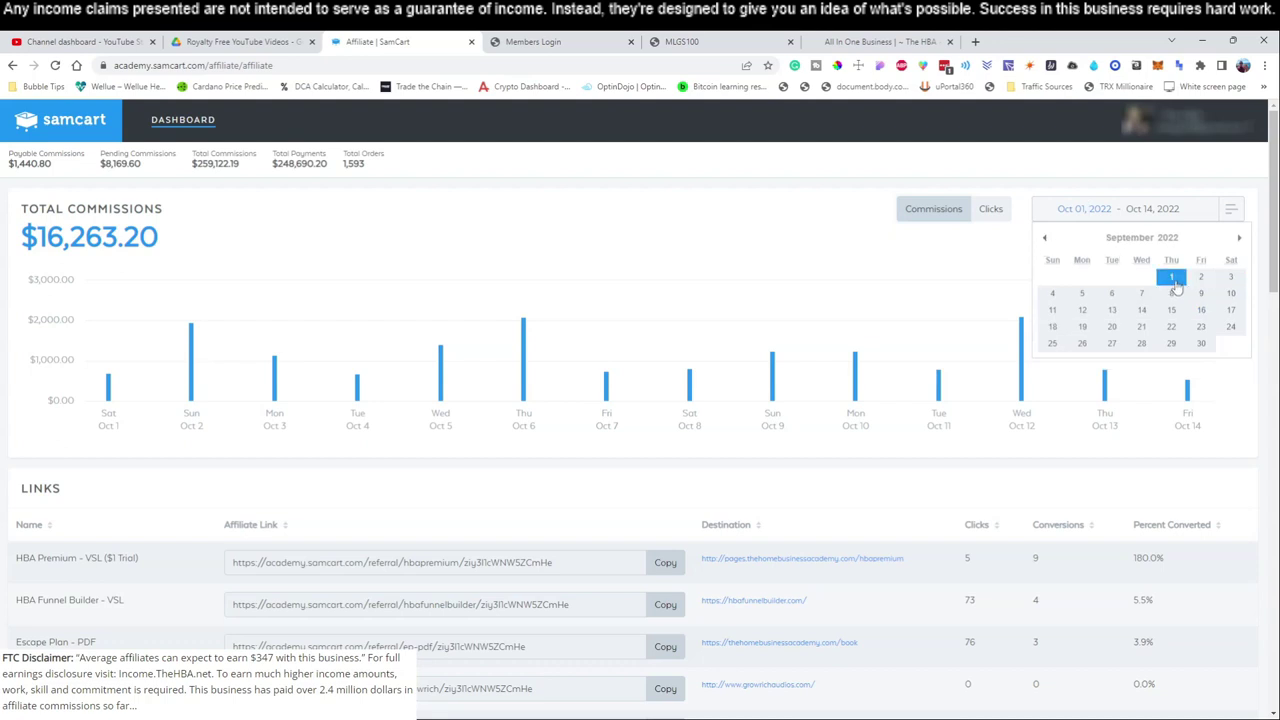
left_click(1047, 240)
left_click(1141, 310)
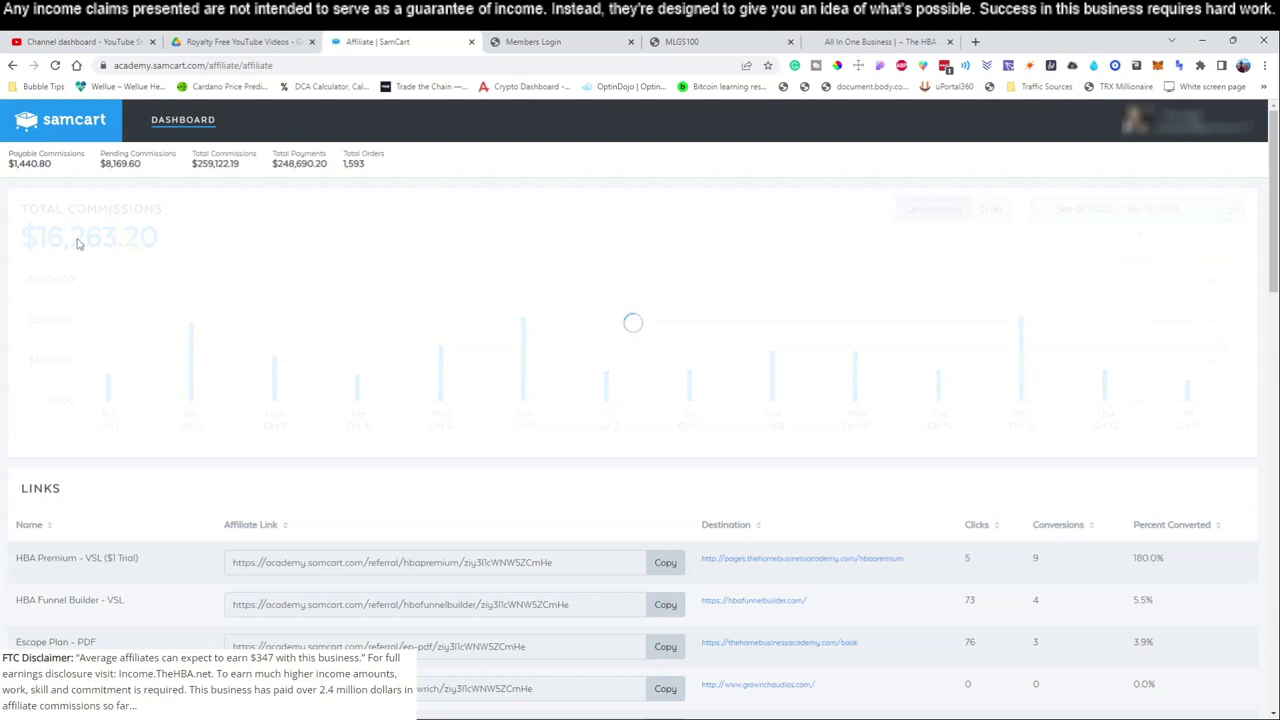
left_click_drag(173, 241, 24, 240)
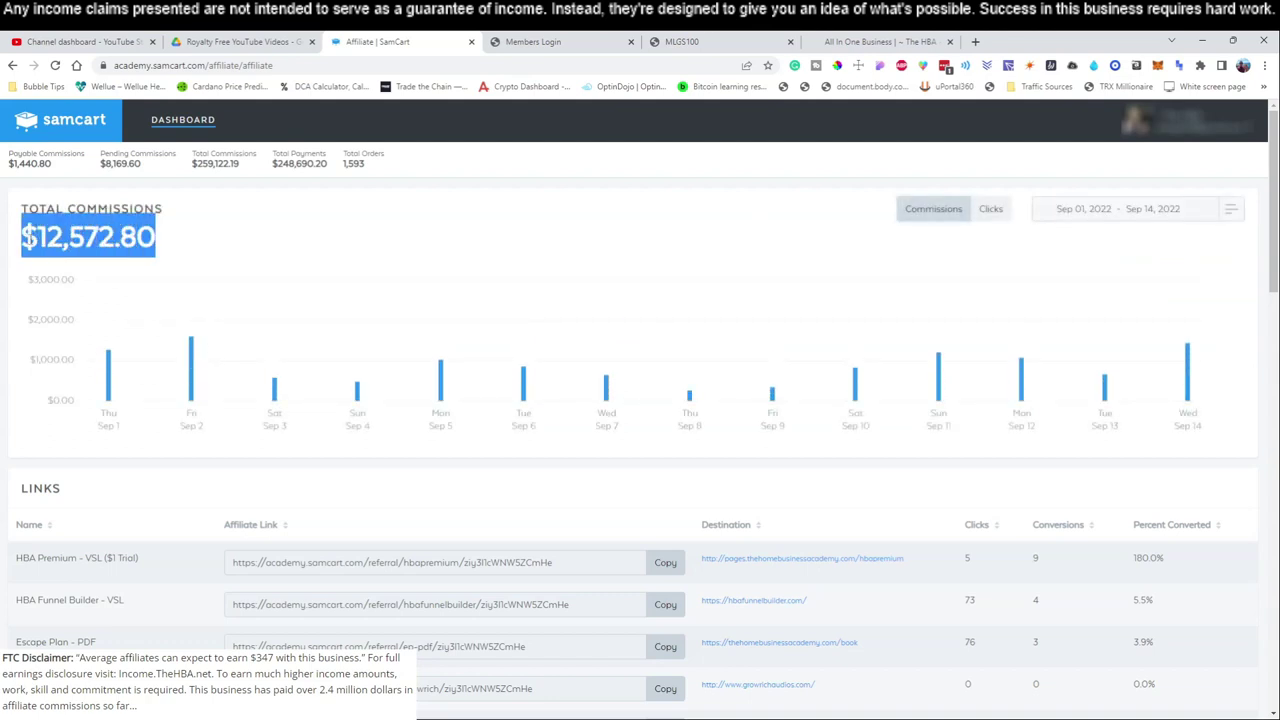
left_click(218, 243)
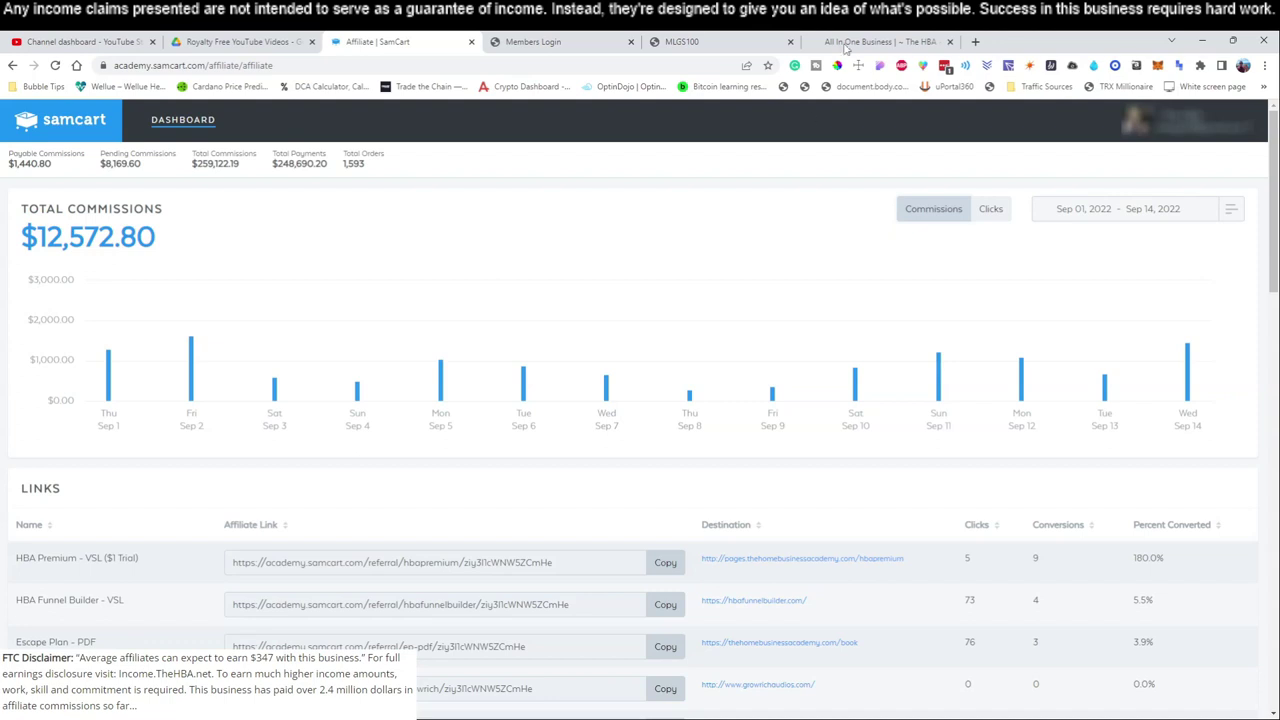
Step: Draw a long red downward arrow from the commissions chart to the links table, and clear the annotation
left_click(1093, 66)
mouse_move(428, 338)
left_mouse_down()
mouse_move(420, 555)
mouse_move(455, 558)
mouse_move(450, 538)
left_mouse_up()
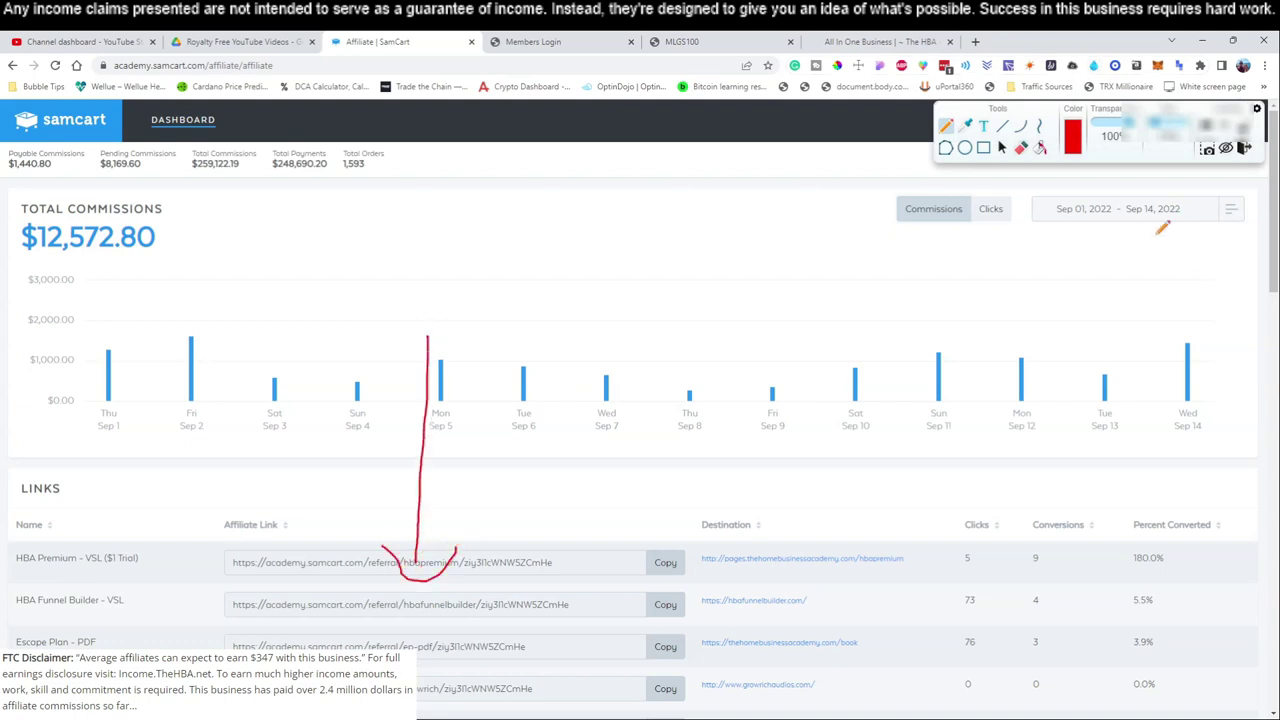
left_click(1245, 148)
left_click(1245, 148)
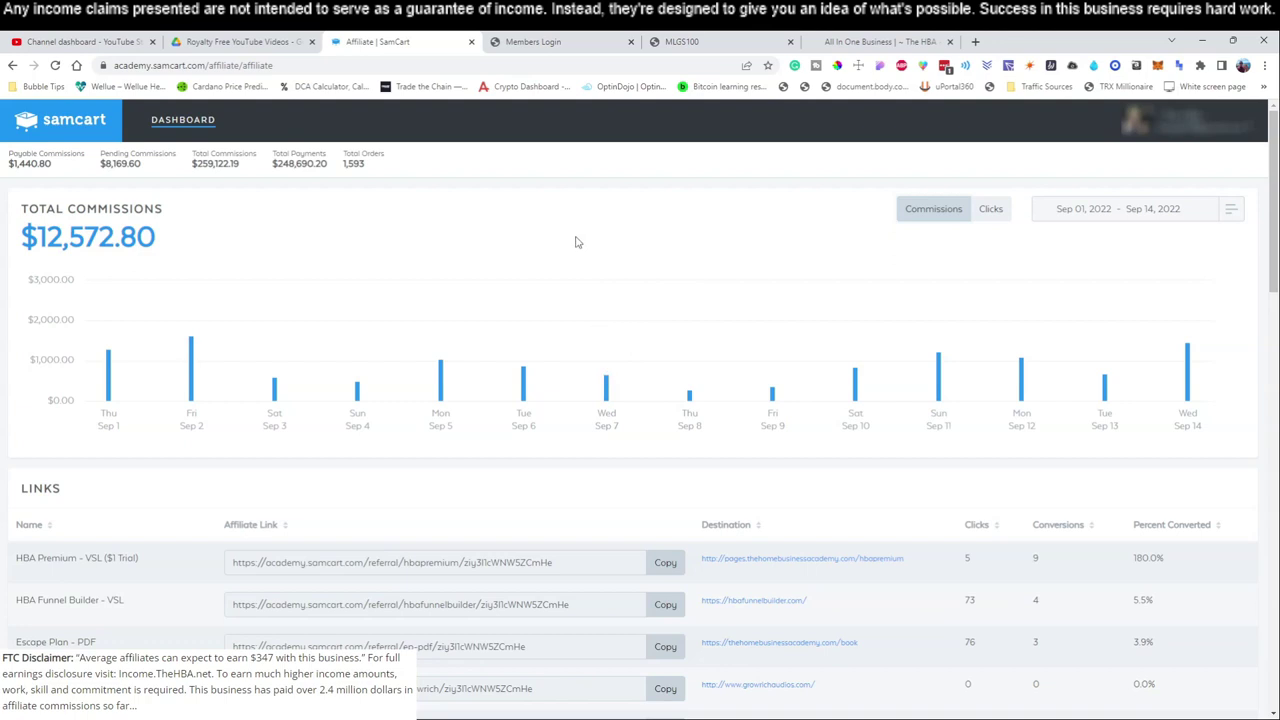
Step: Draw a shorter red downward arrow over the Sep 5 area of the chart with a pencil mark above it
left_click(1093, 66)
left_click_drag(430, 358, 428, 465)
mouse_move(409, 472)
left_mouse_down()
mouse_move(422, 487)
mouse_move(448, 474)
left_mouse_up()
left_click_drag(421, 308, 429, 346)
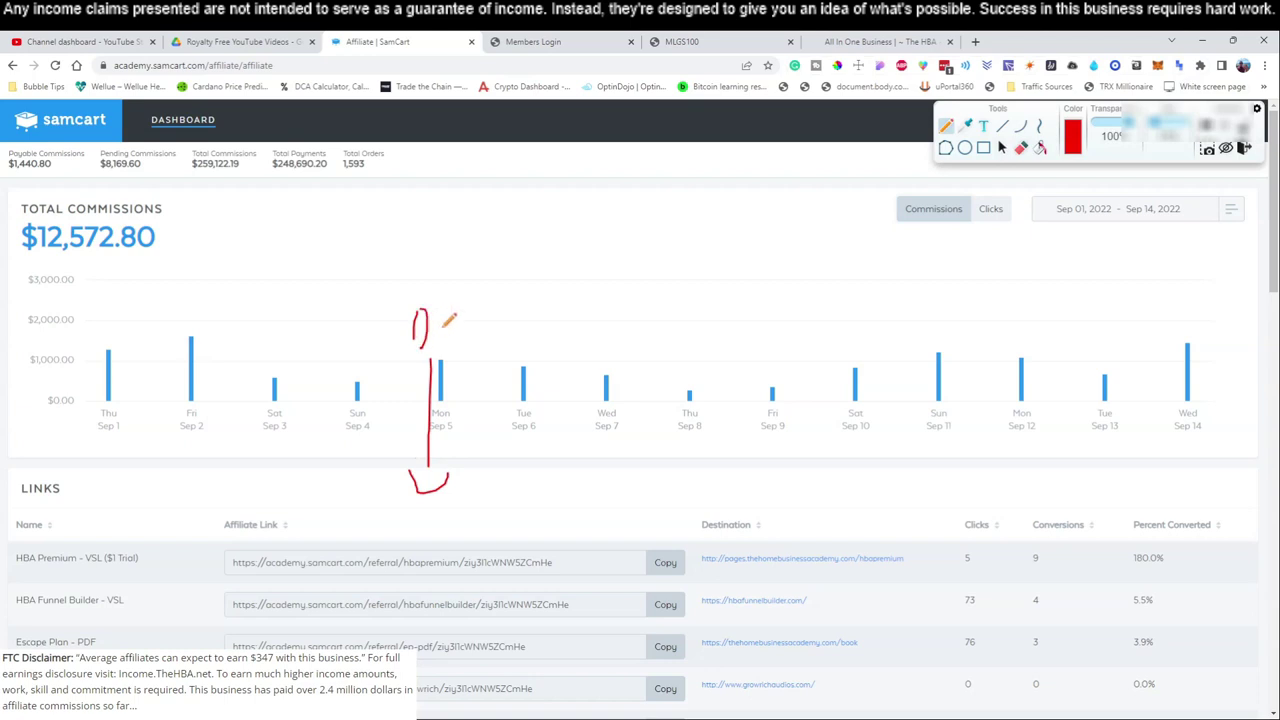
Step: Look over the All In One Business sales page and proceed to the checkout for the $25 offer
left_click(880, 41)
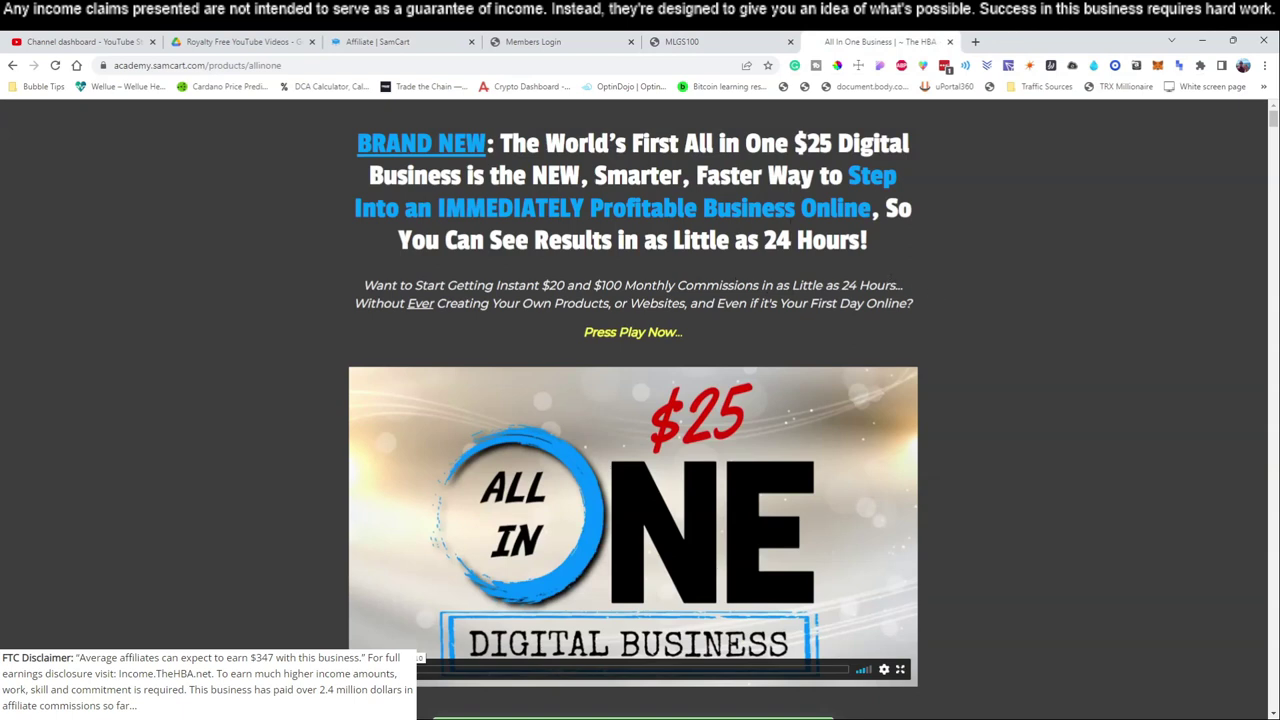
scroll(755, 425, "down", 1)
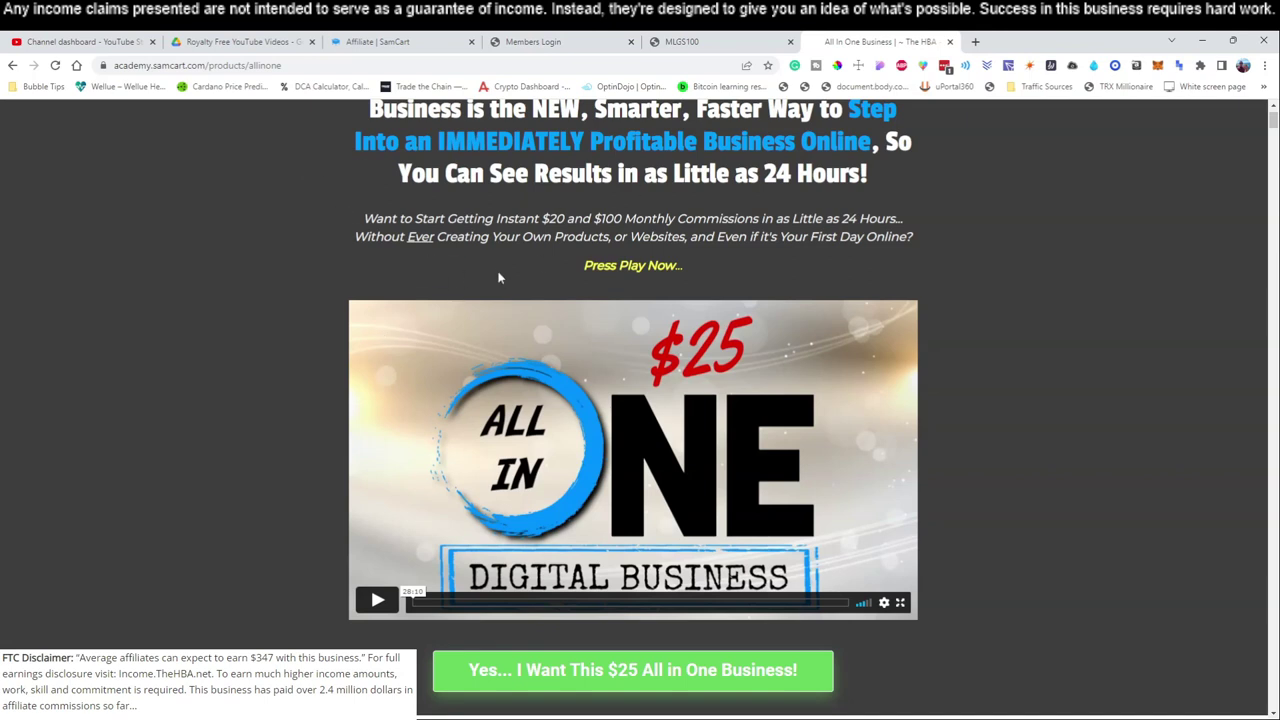
scroll(500, 278, "up", 1)
scroll(570, 240, "down", 2)
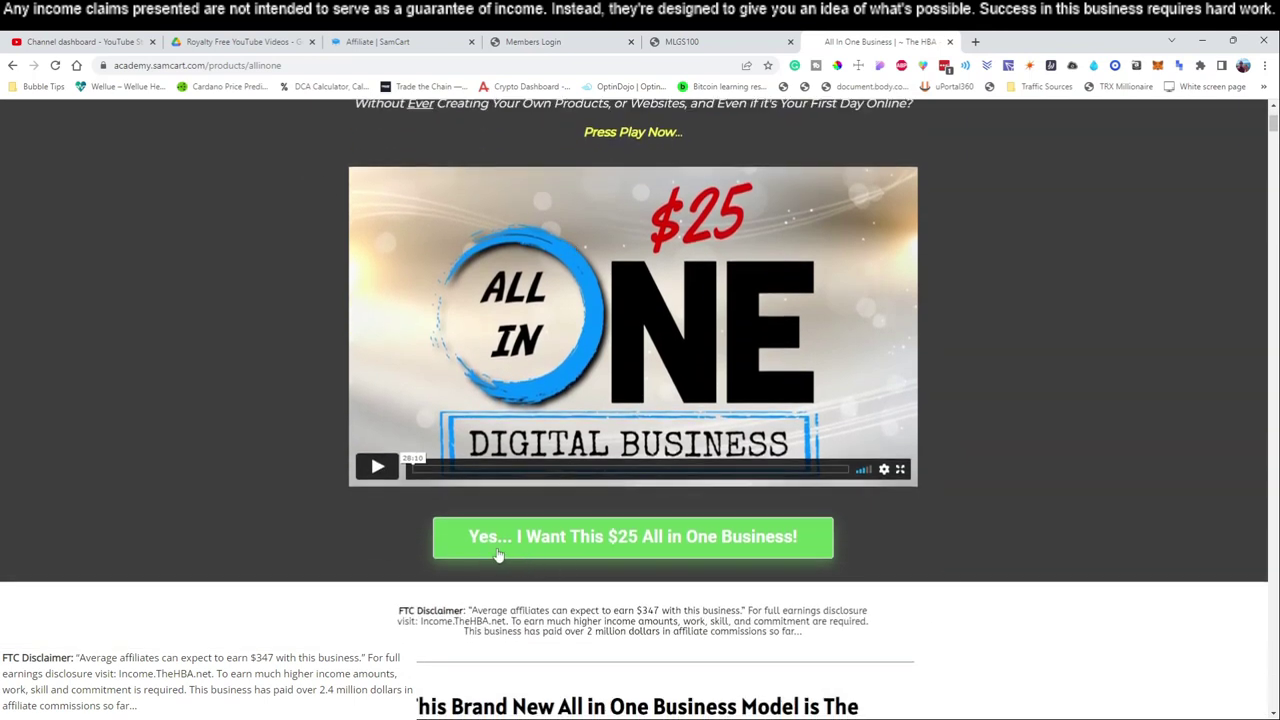
left_click(652, 545)
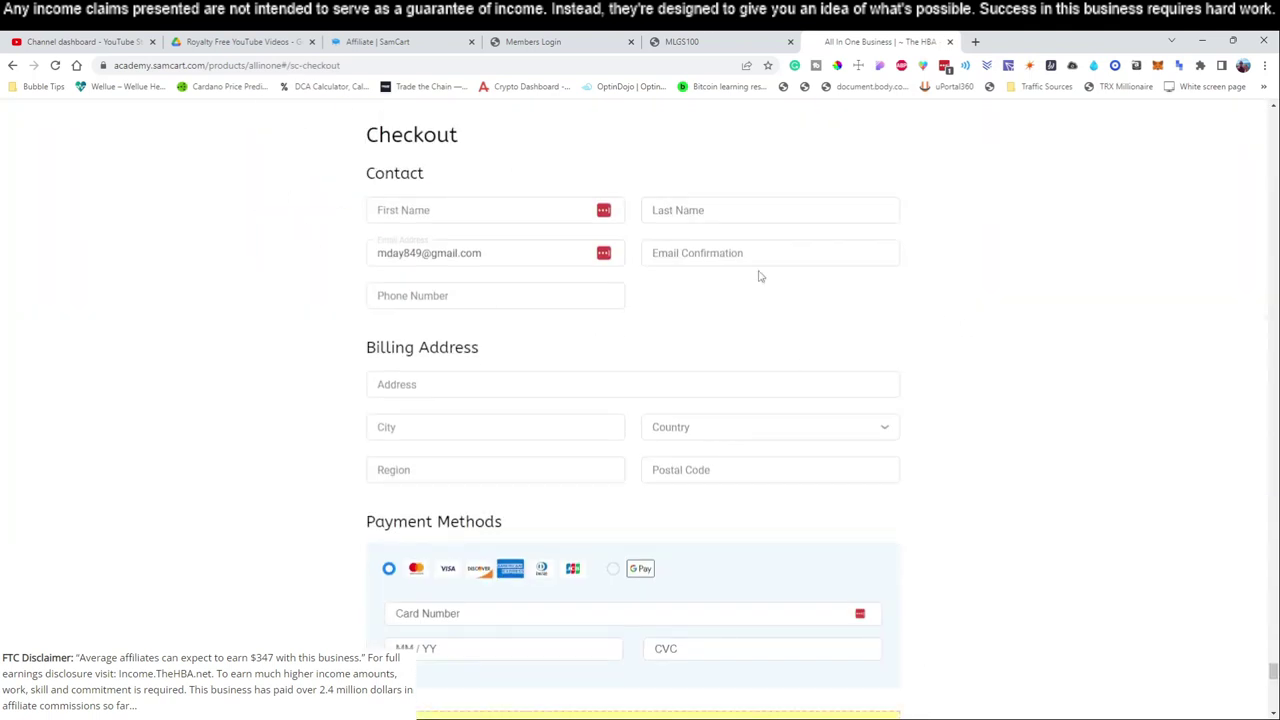
Step: Review the checkout form and free bonus offer, highlighting the "Then $125.00 monthly starting in 2 weeks" line
scroll(760, 323, "down", 2)
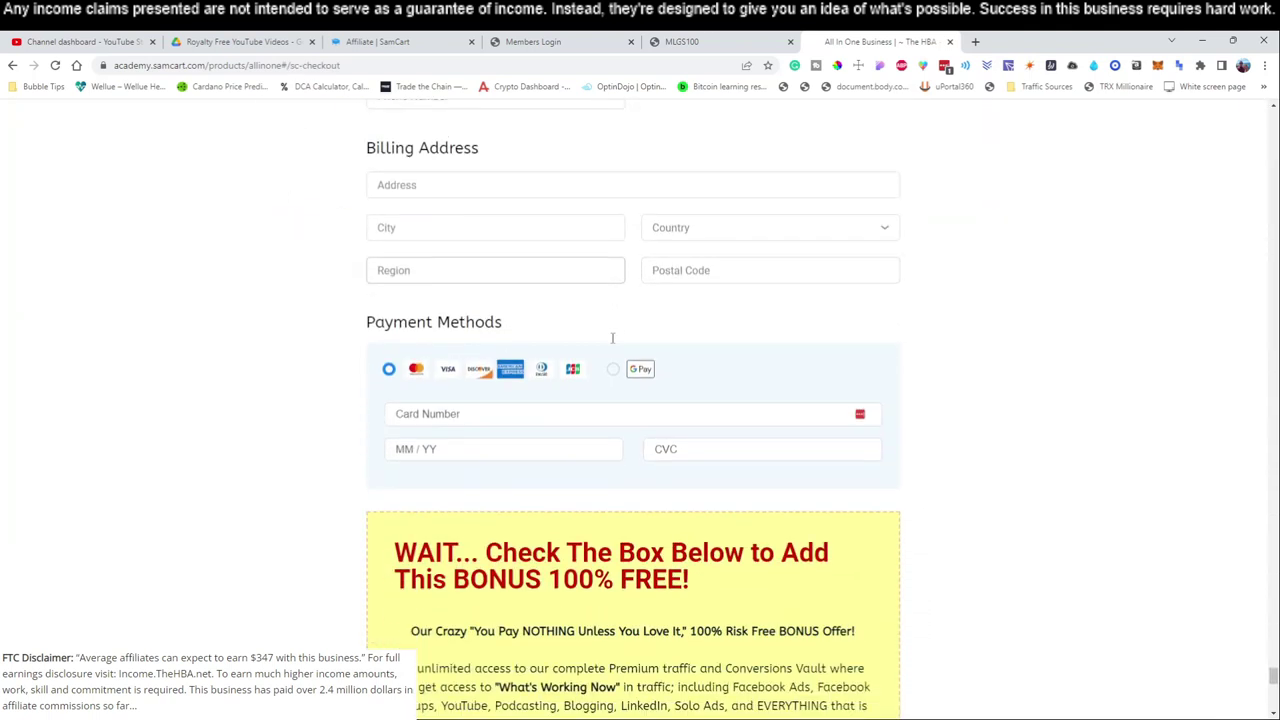
scroll(523, 306, "down", 4)
scroll(808, 352, "down", 3)
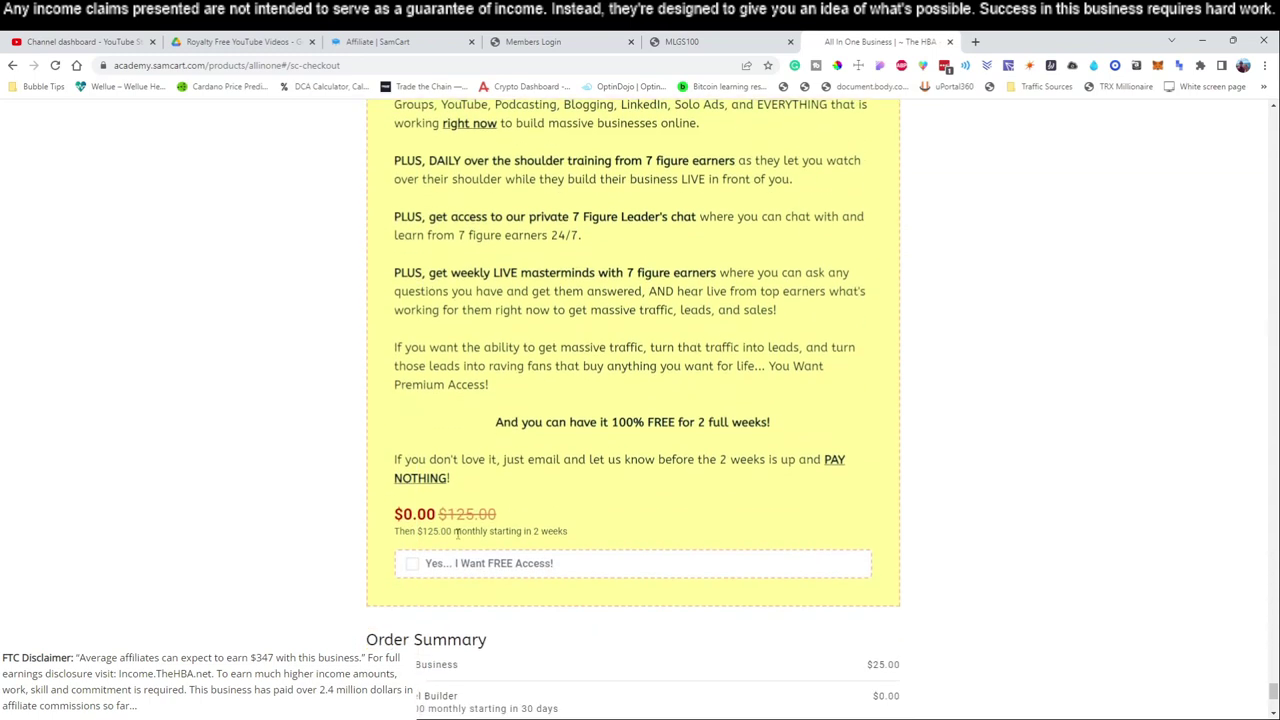
left_click_drag(590, 537, 295, 547)
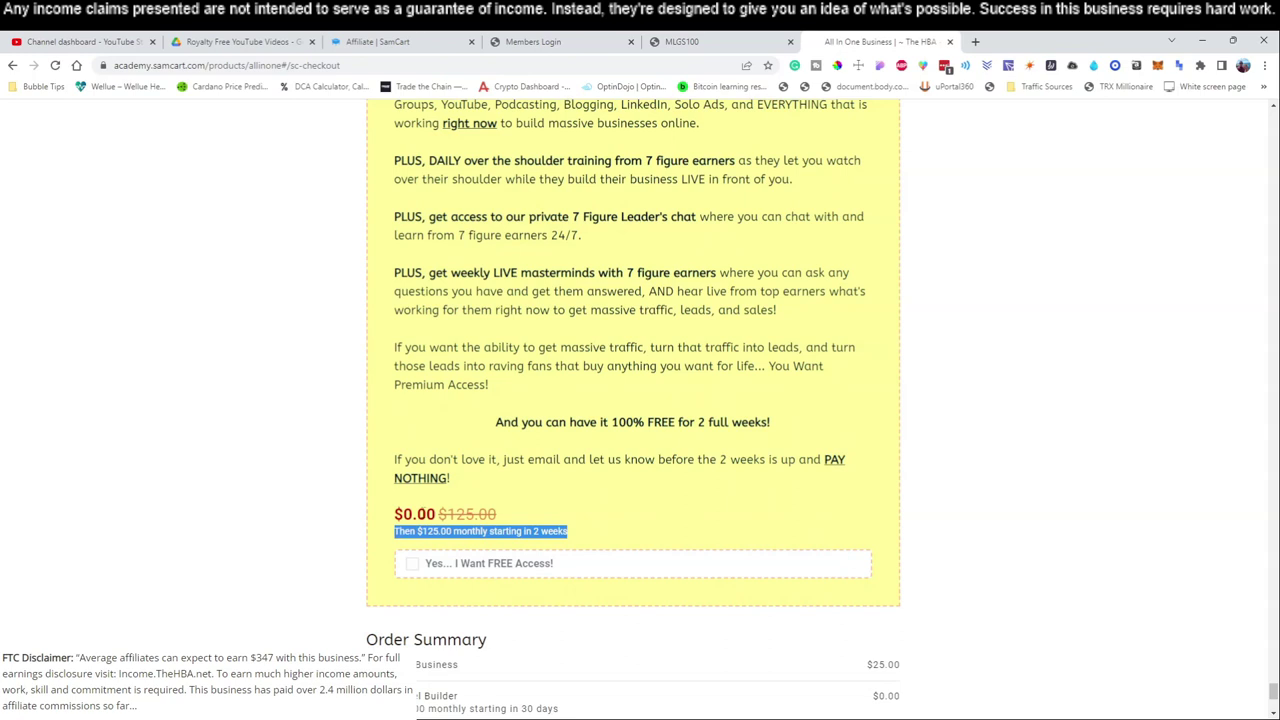
left_click(520, 511)
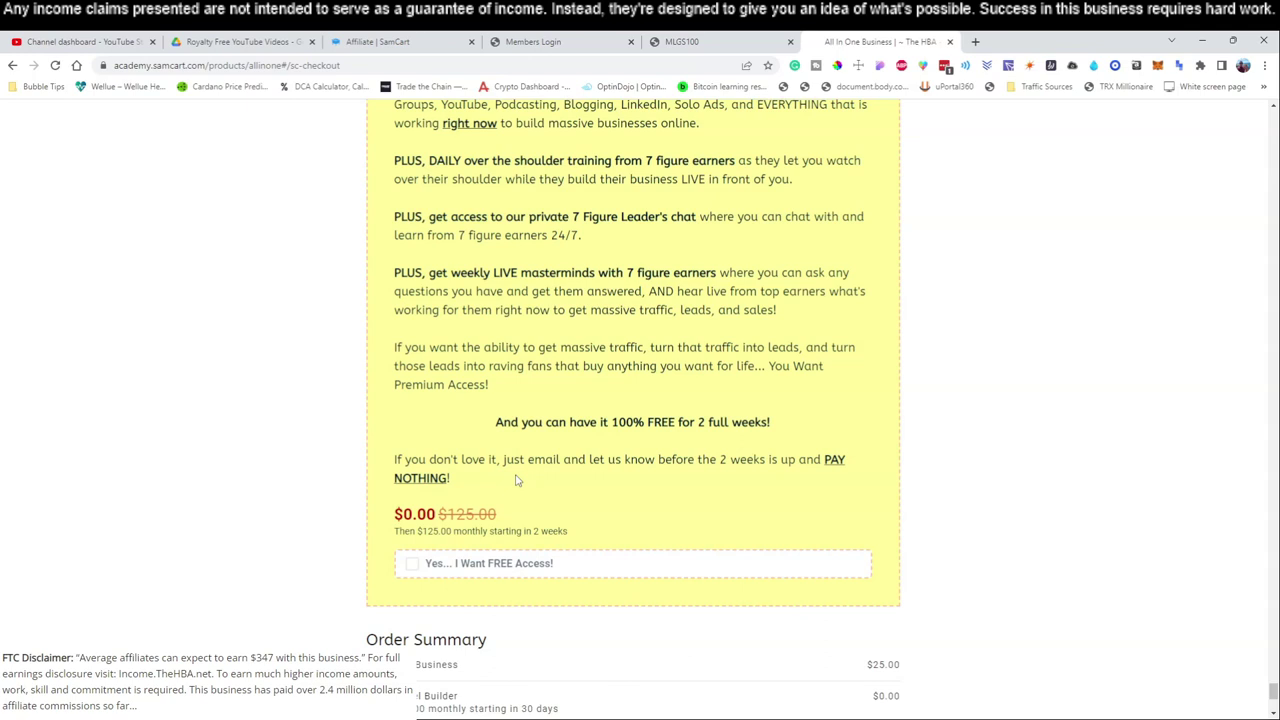
scroll(592, 368, "up", 1)
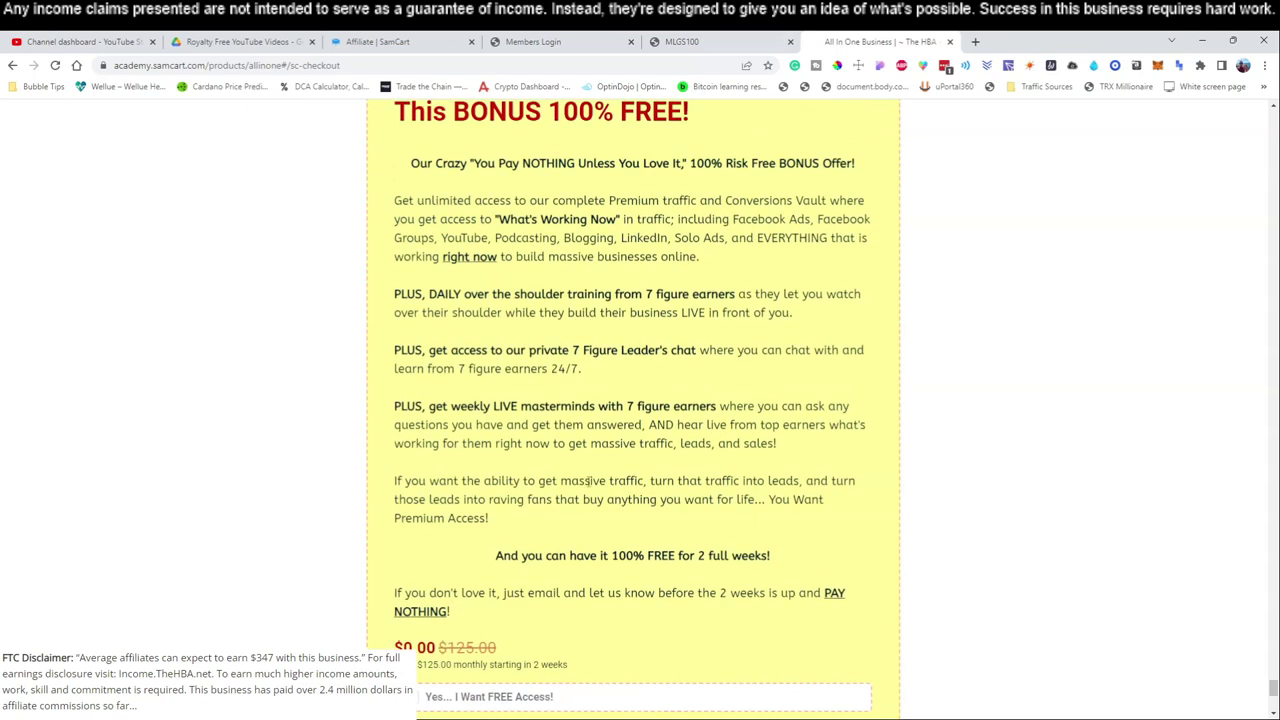
Step: Load thehomebusinessacademy.com in a new tab, enter the members area and open the HBA Premium (Traffic & Conversions) page
left_click(975, 41)
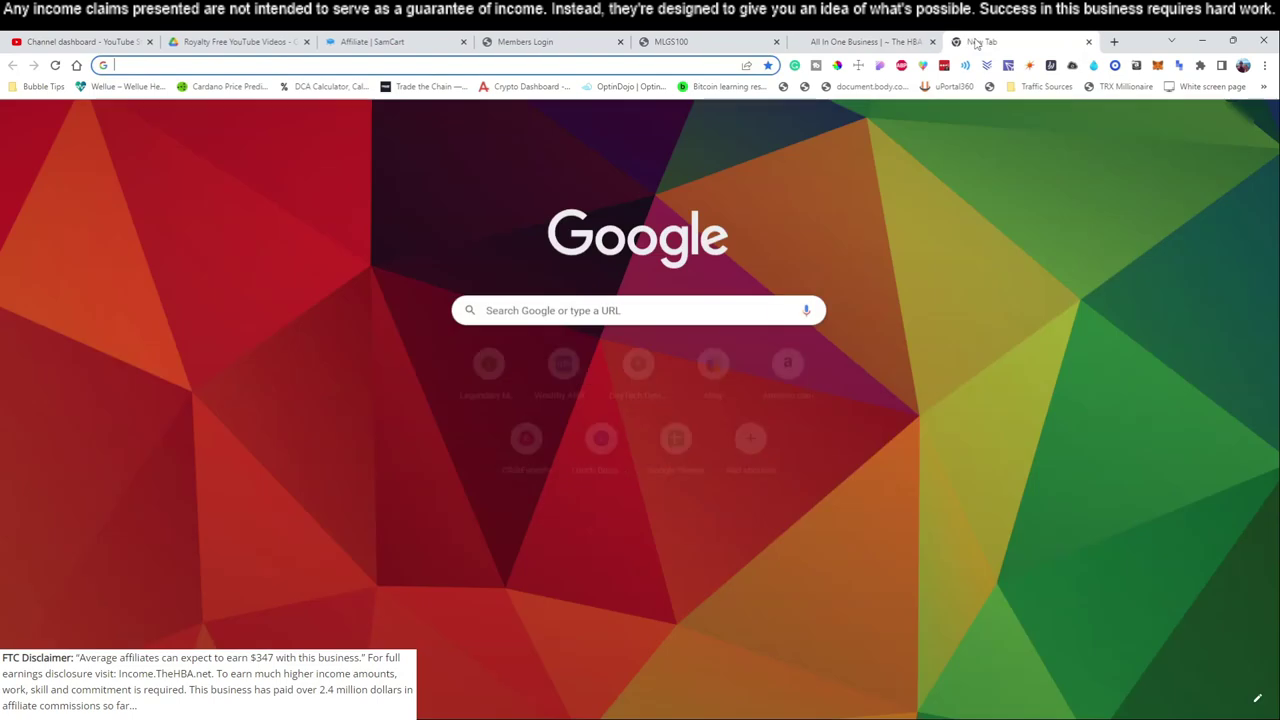
type("the")
key("Return")
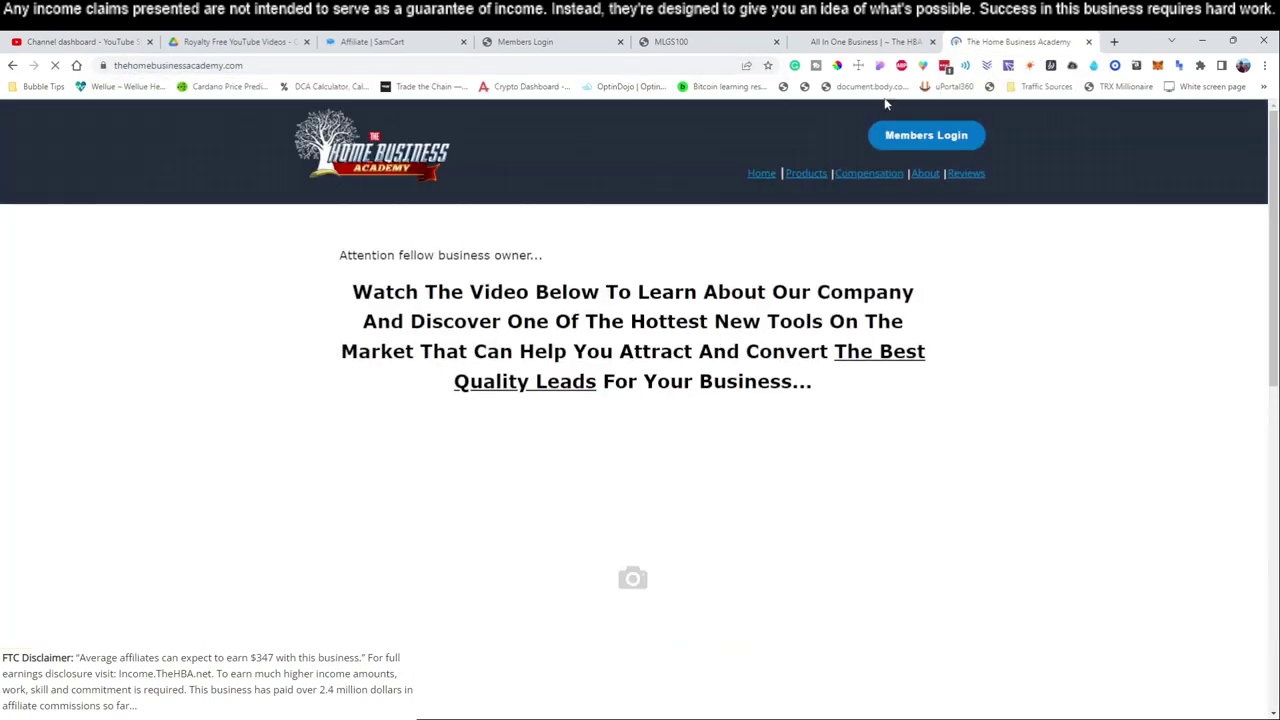
left_click(923, 140)
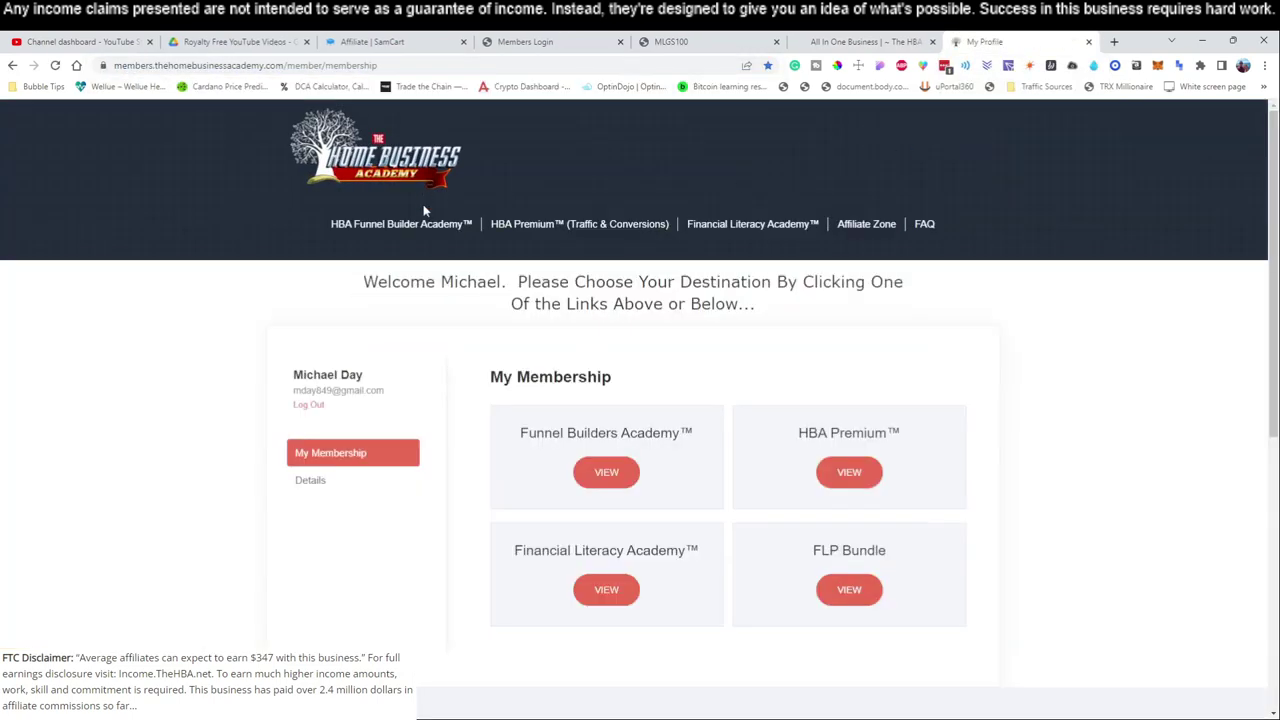
left_click(585, 225)
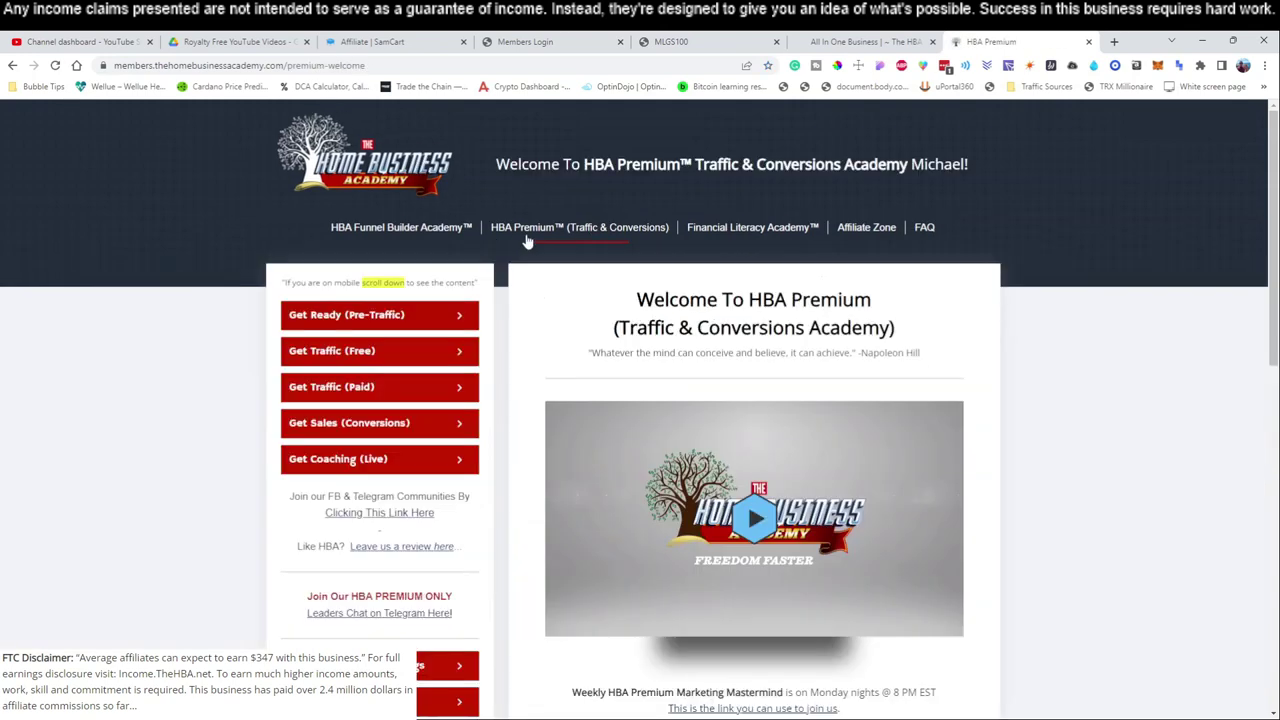
Step: Draw a red curly brace alongside the training topics from Get Ready (Pre-Traffic) to Get Coaching (Live)
left_click(1093, 65)
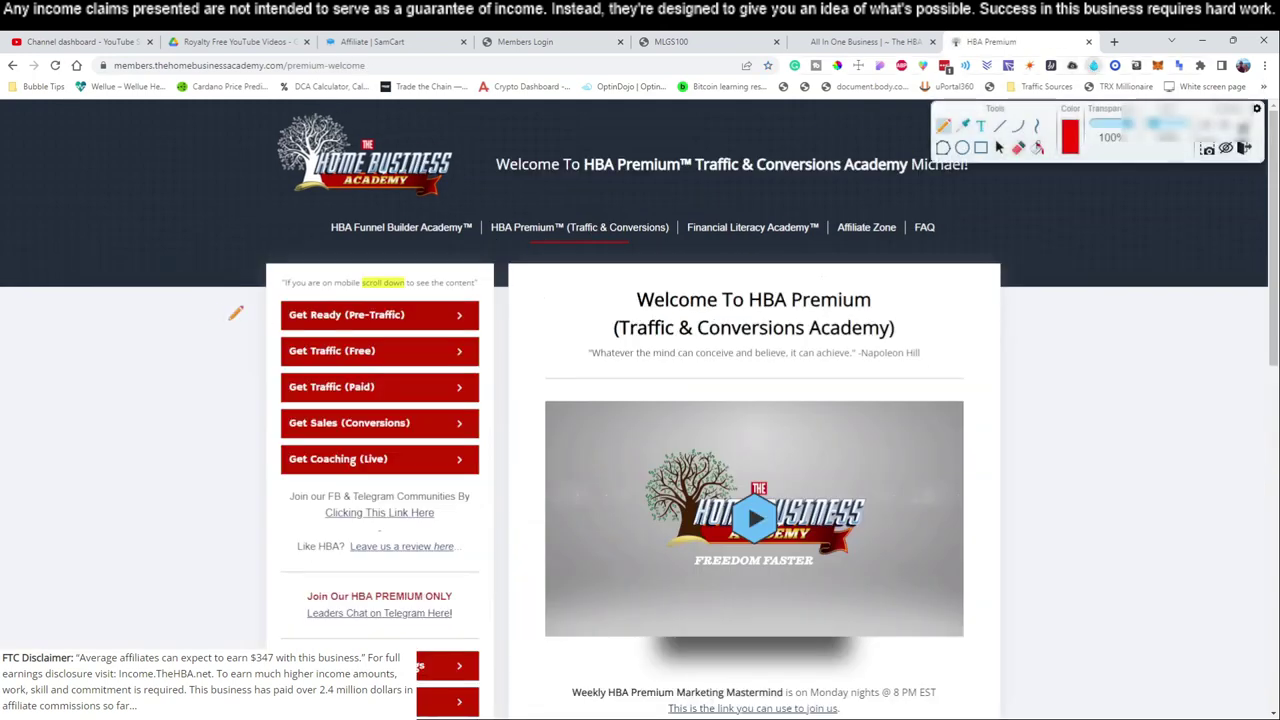
mouse_move(257, 288)
left_mouse_down()
mouse_move(228, 368)
mouse_move(232, 414)
mouse_move(262, 448)
left_mouse_up()
left_click_drag(260, 289, 255, 369)
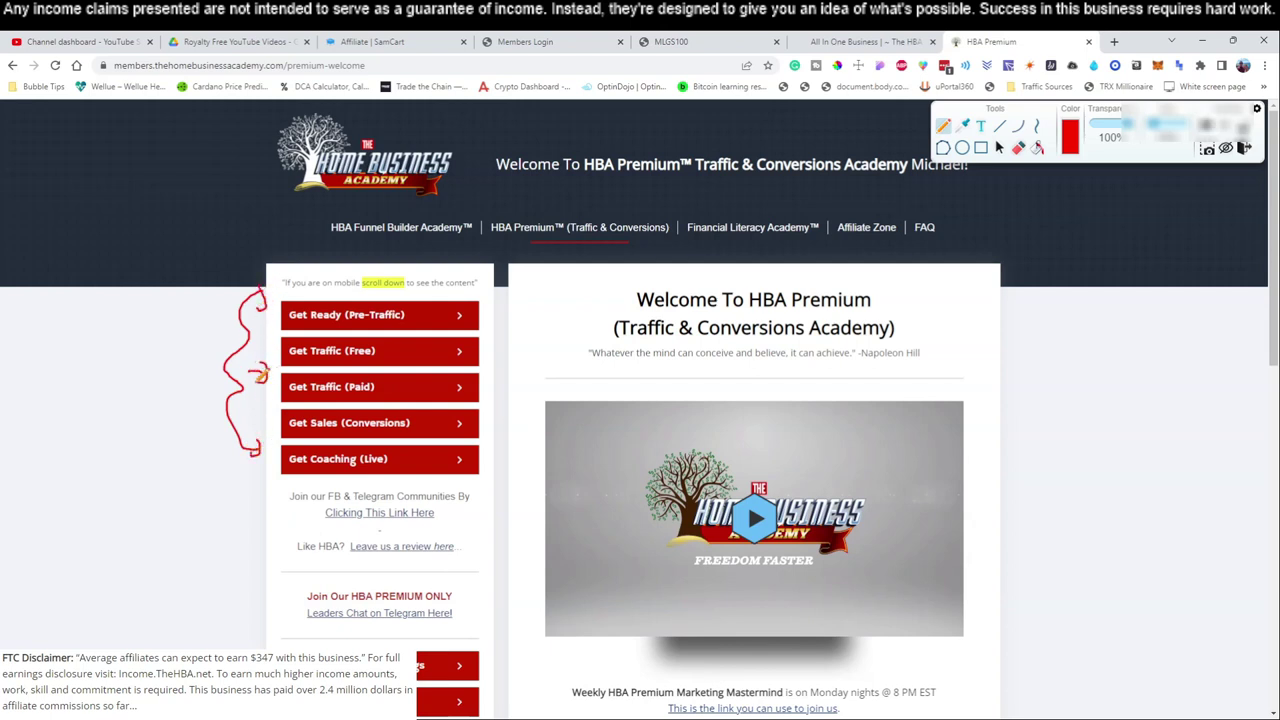
Step: Underline and circle the HBA Premium (Traffic & Conversions) link in red and handwrite a two-week note above it
left_click_drag(516, 244, 650, 249)
left_click_drag(642, 194, 506, 248)
left_click_drag(557, 208, 598, 212)
scroll(470, 376, "down", 1)
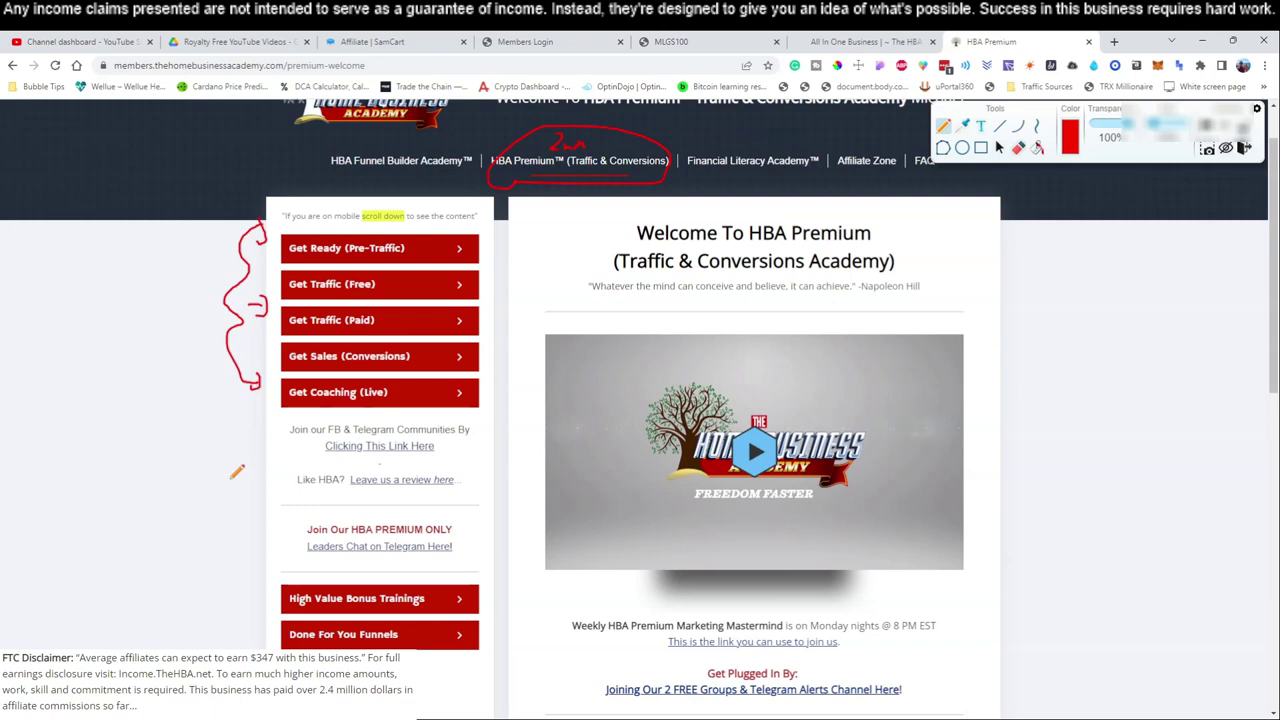
Step: Circle the High Value Bonus Trainings link in red, leave drawing mode and return to the HBA Premium page header
scroll(237, 471, "down", 1)
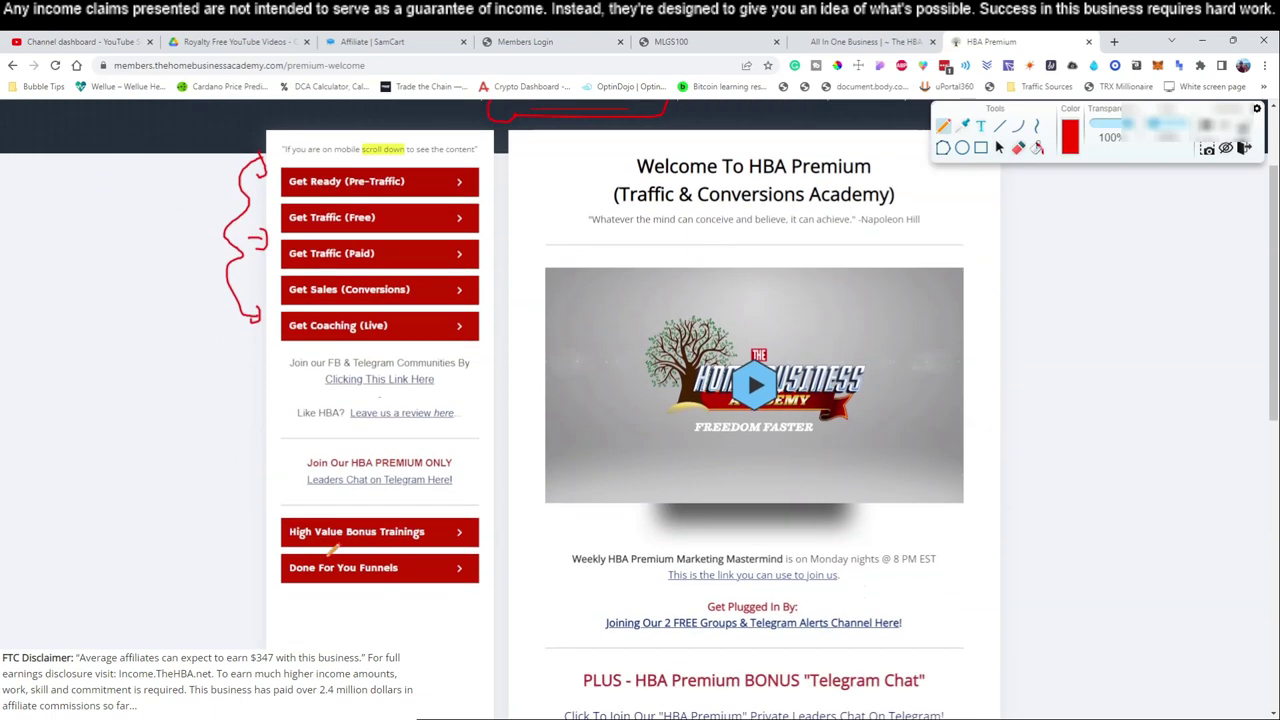
mouse_move(446, 540)
left_mouse_down()
mouse_move(265, 540)
mouse_move(360, 550)
left_mouse_up()
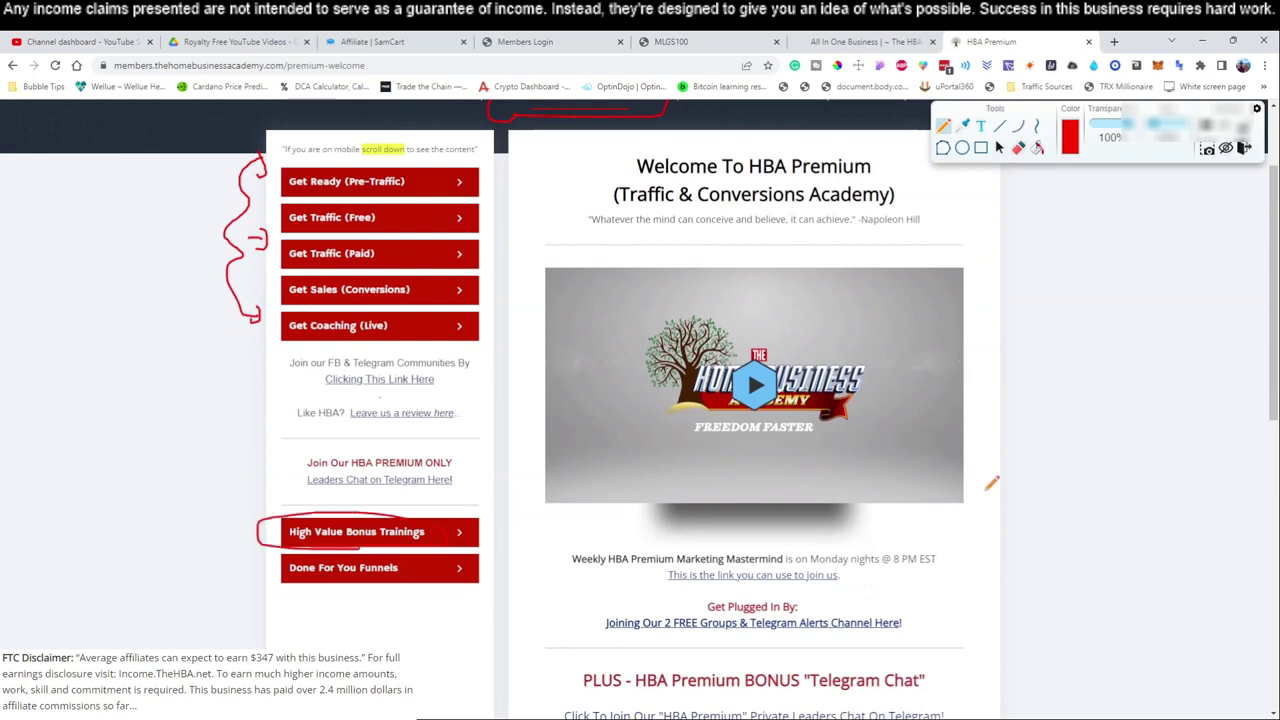
left_click(1245, 148)
mouse_move(455, 289)
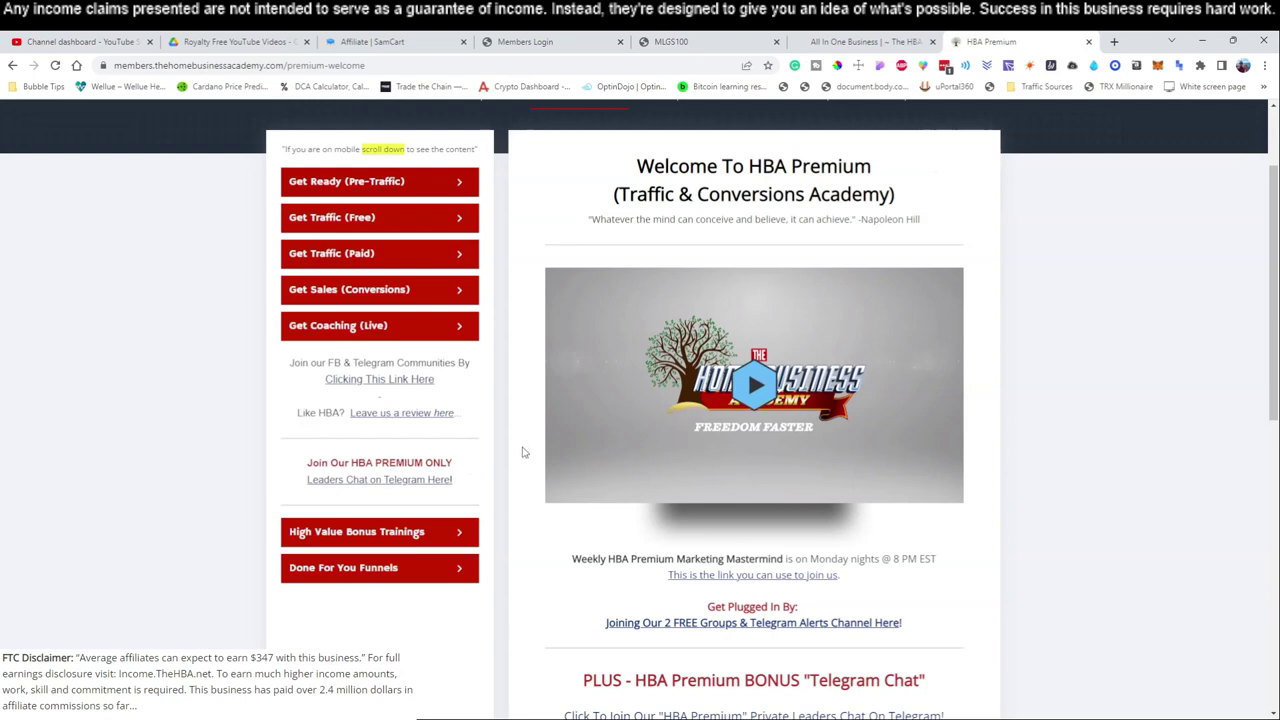
scroll(518, 466, "up", 2)
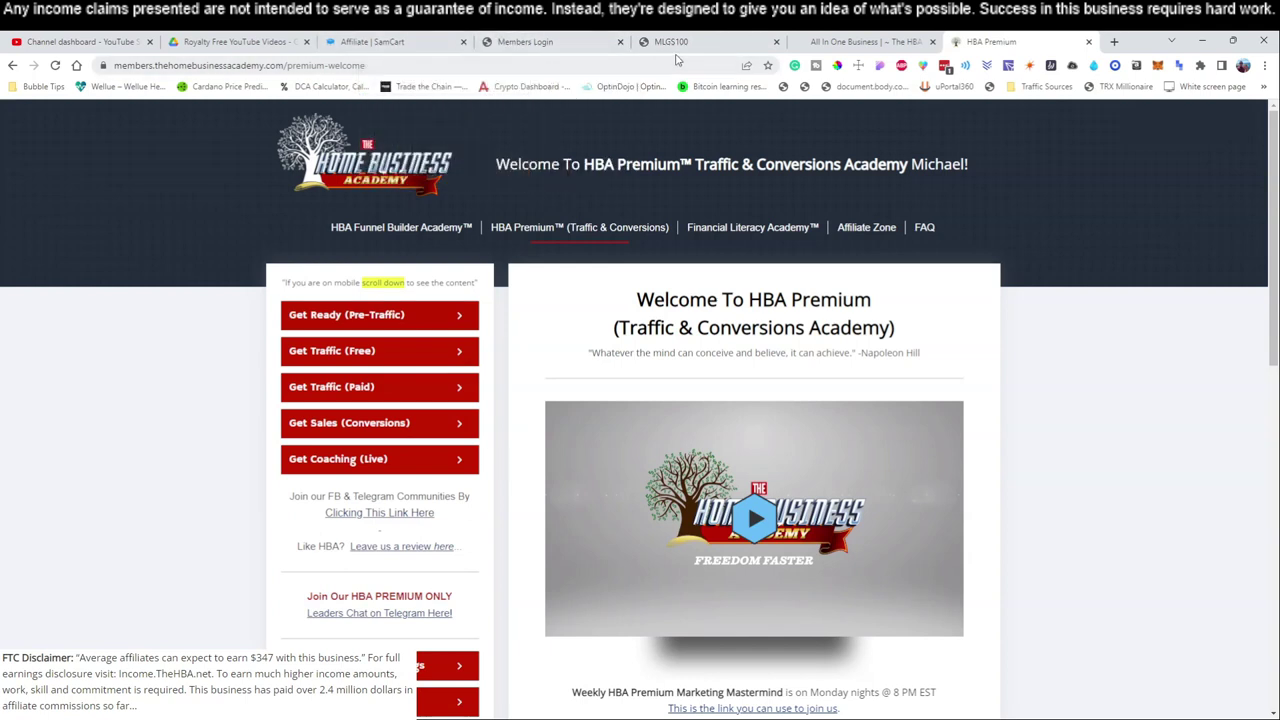
Step: Revisit the payment and free bonus sections of the All In One Business checkout, then open the MLGS100 page
left_click(866, 41)
scroll(645, 445, "up", 3)
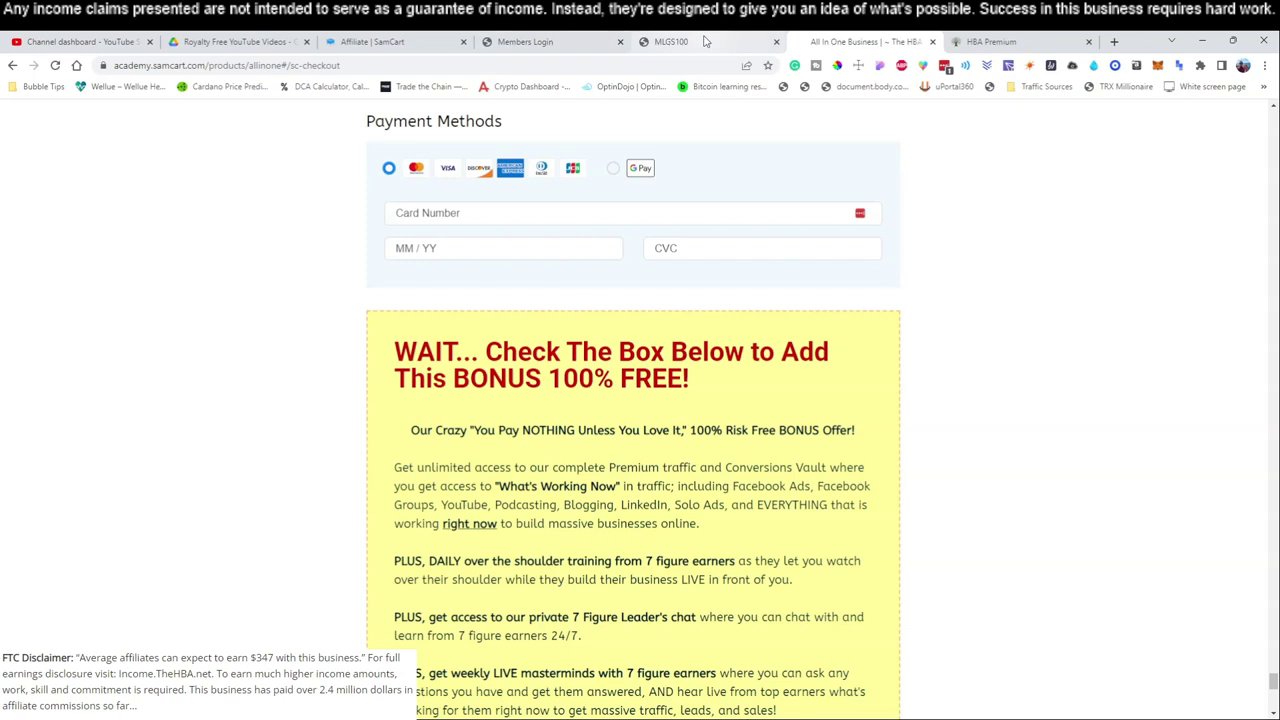
left_click(705, 41)
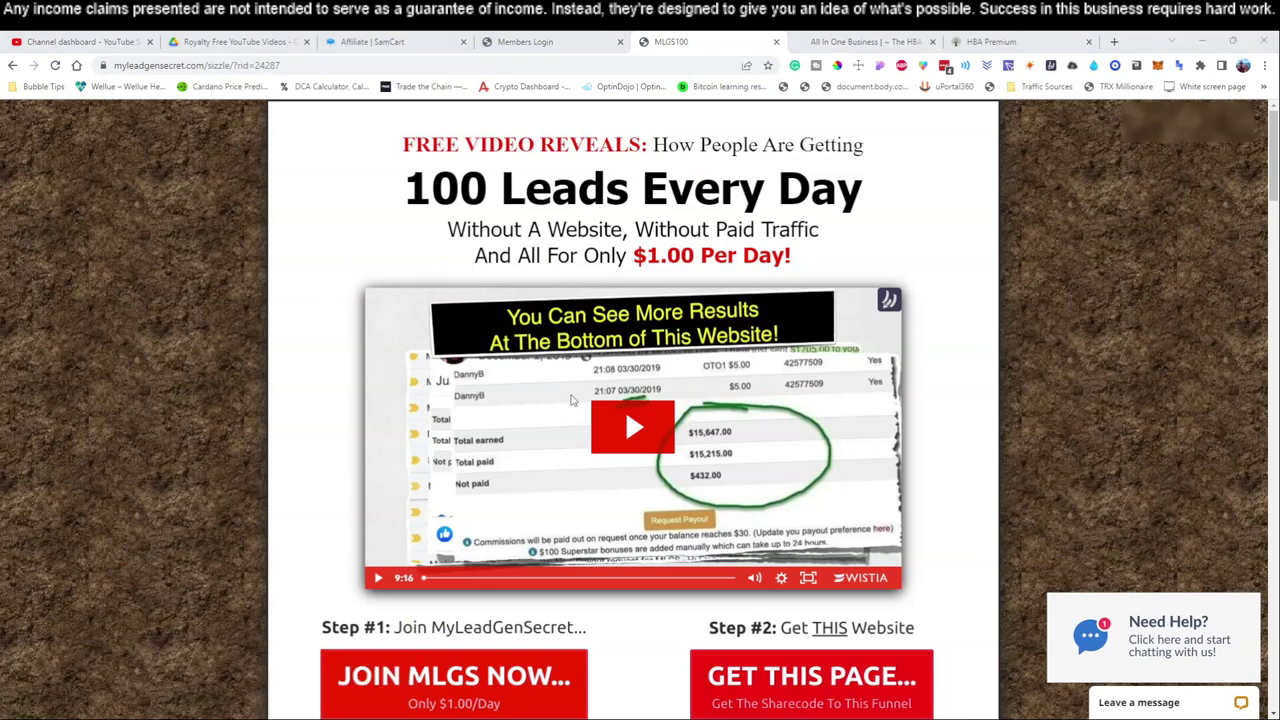
Step: Mark the Step #1 Join MyLeadGenSecret area with a red arrow and loop, then exit drawing mode
key("ctrl+F2")
mouse_move(380, 614)
left_mouse_down()
mouse_move(302, 692)
mouse_move(556, 684)
mouse_move(398, 620)
left_mouse_up()
left_click_drag(327, 568, 360, 596)
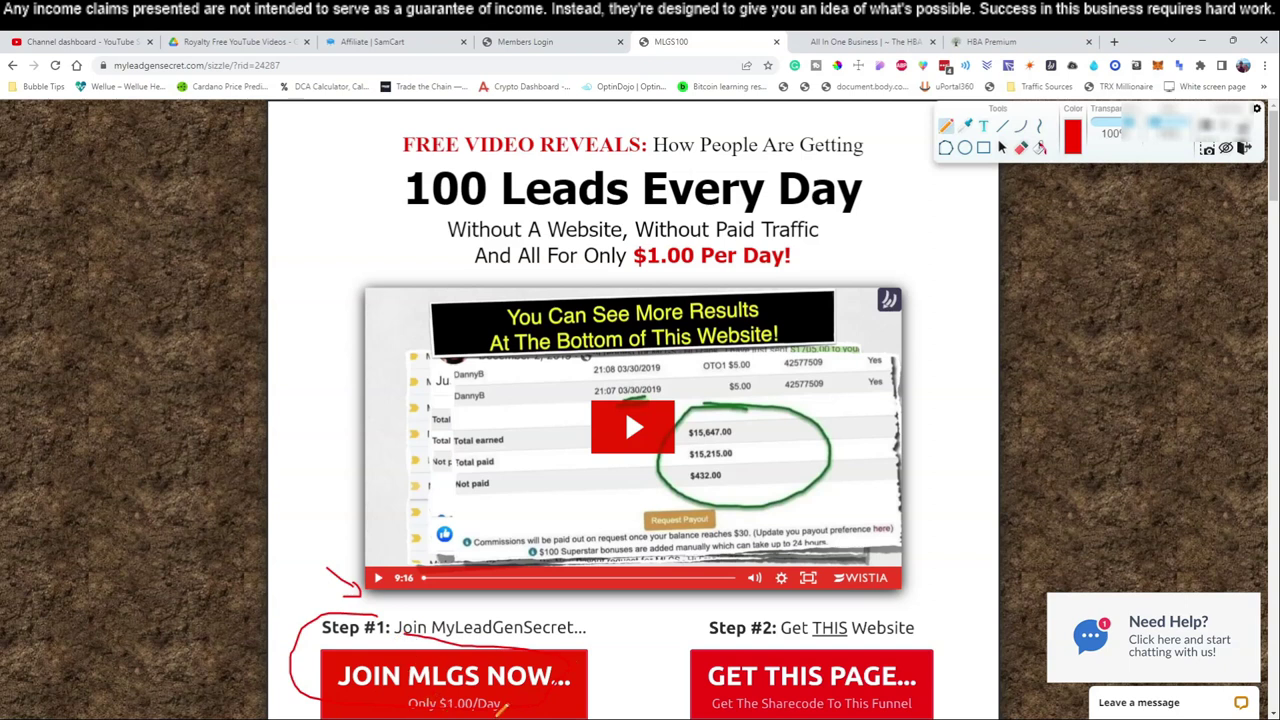
left_click(1244, 147)
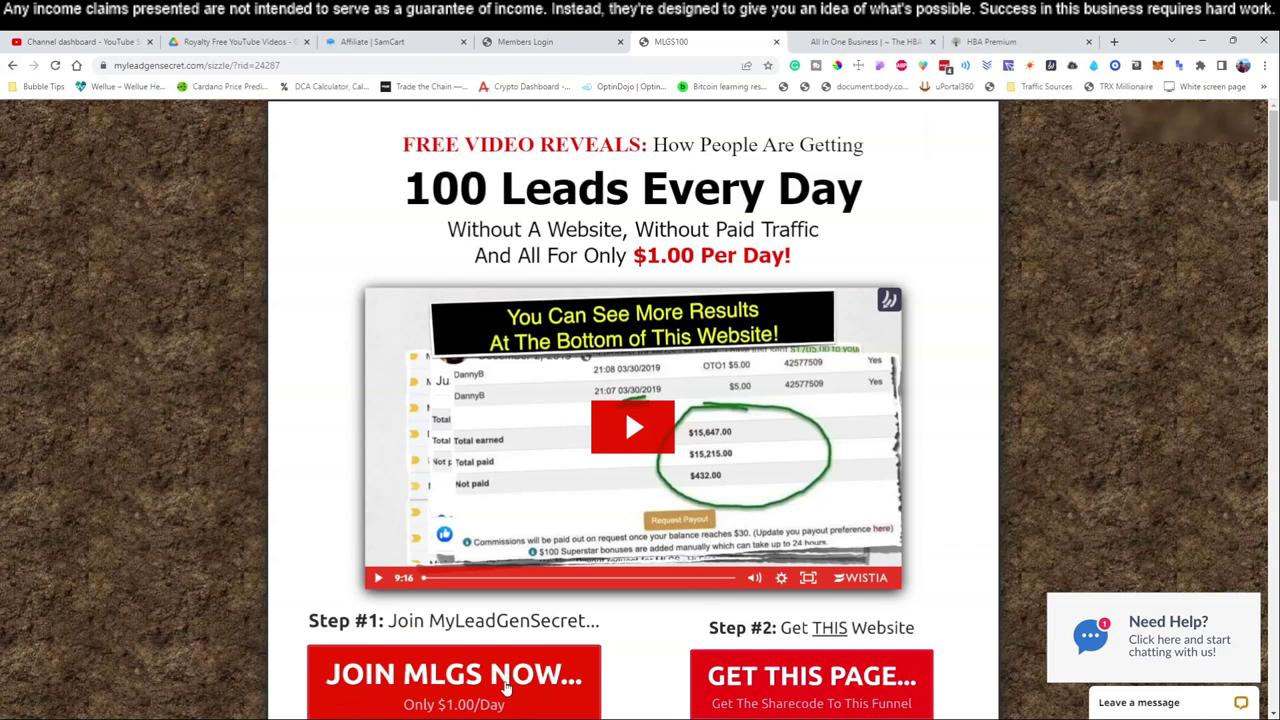
Step: Show the JOIN MLGS NOW email sign-up form twice, closing it each time
left_click(462, 683)
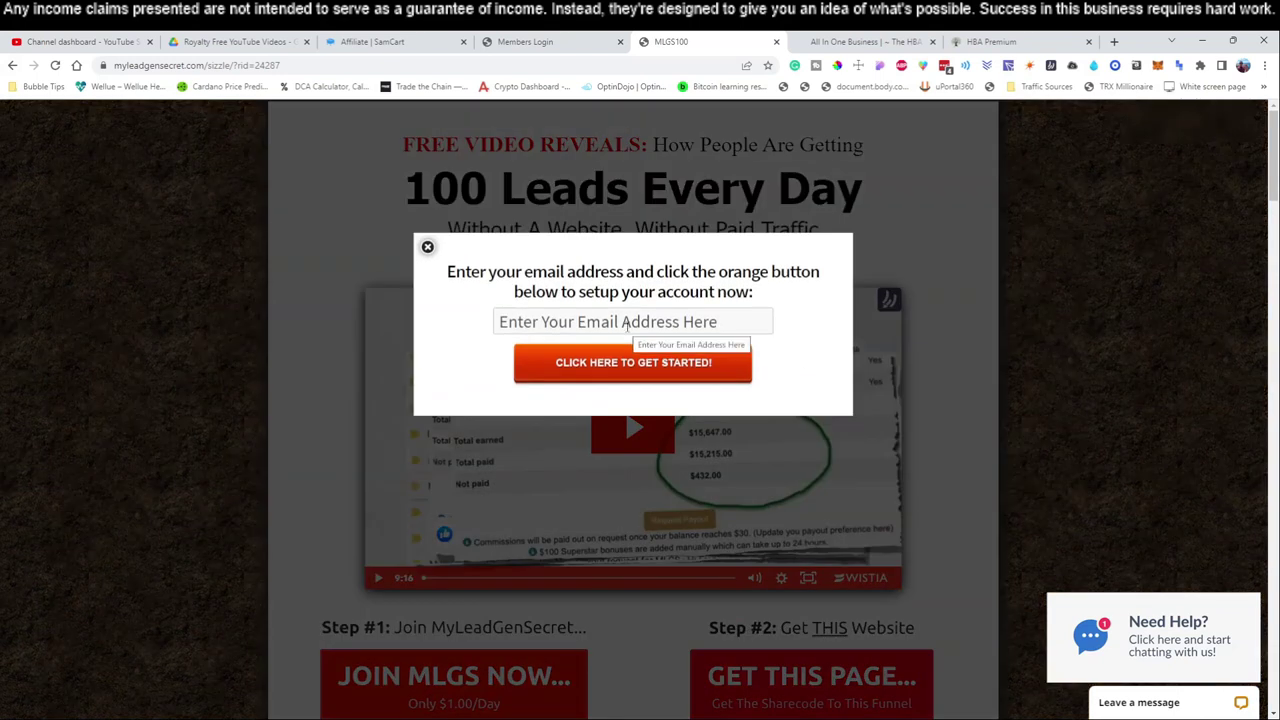
left_click(427, 247)
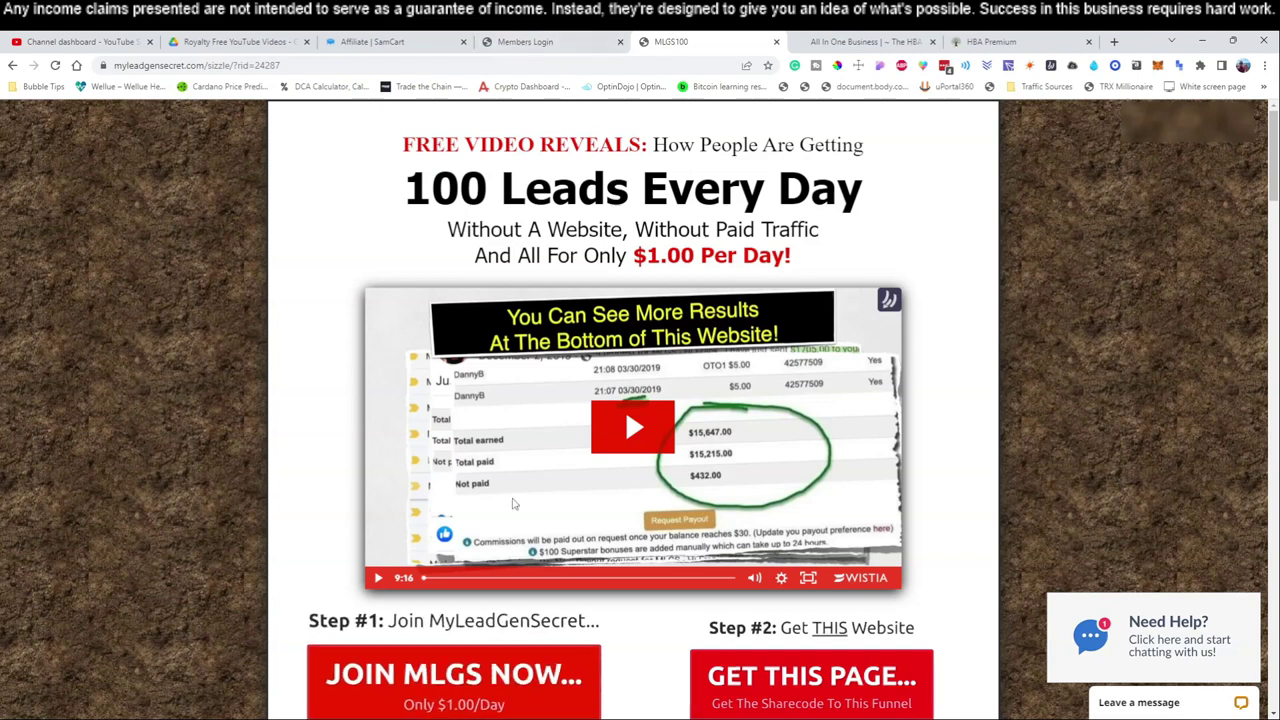
left_click(490, 658)
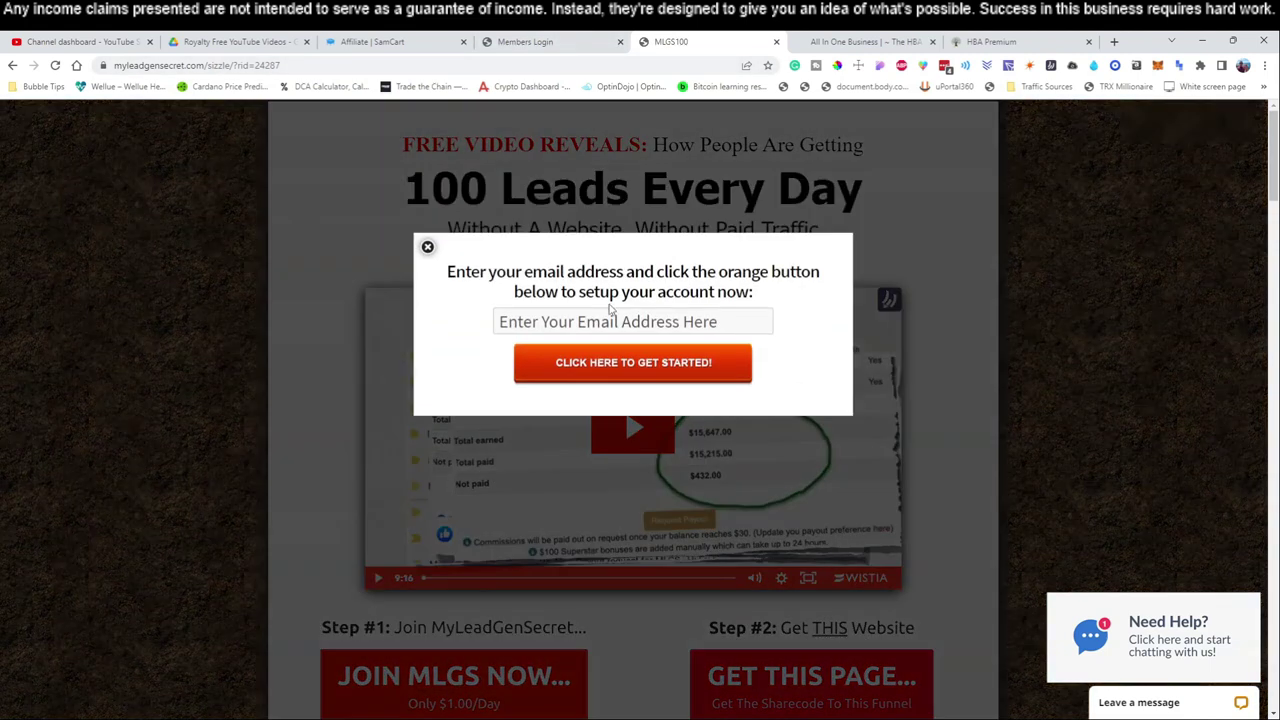
left_click(428, 247)
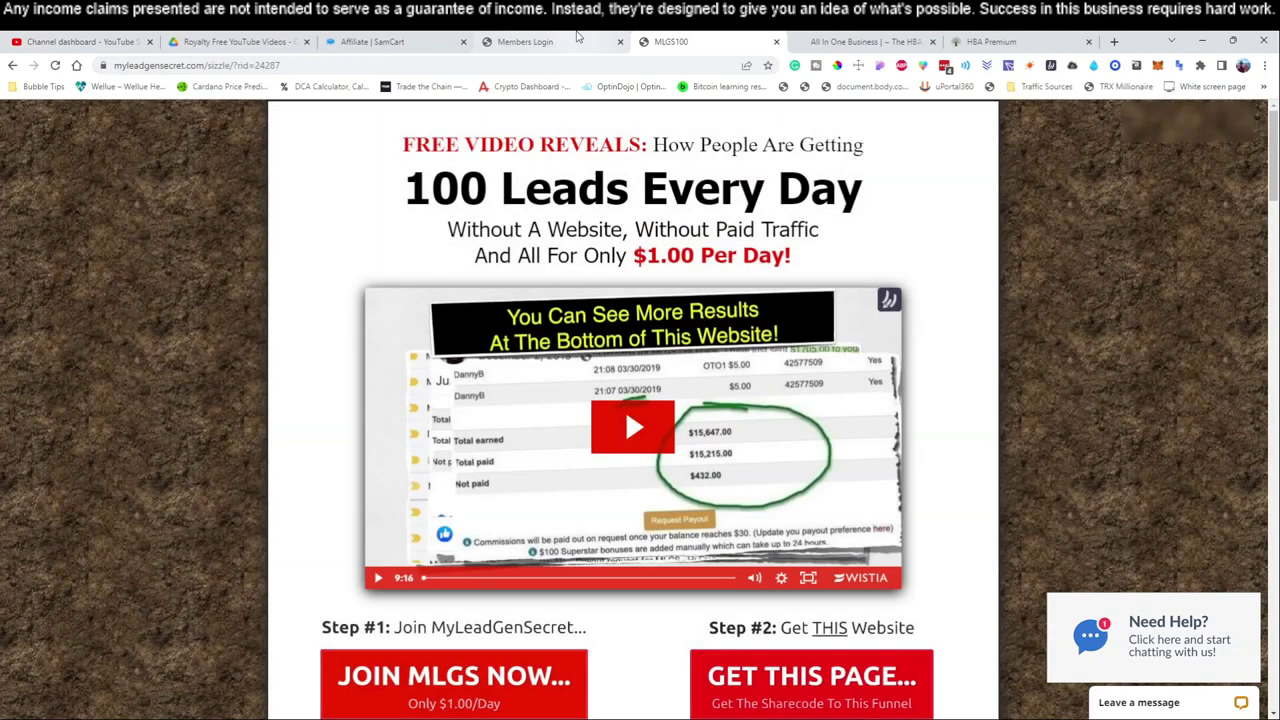
Step: Return to the Members Login page and sign in to the MyLeadGenSecret account
left_click(530, 41)
left_click(651, 474)
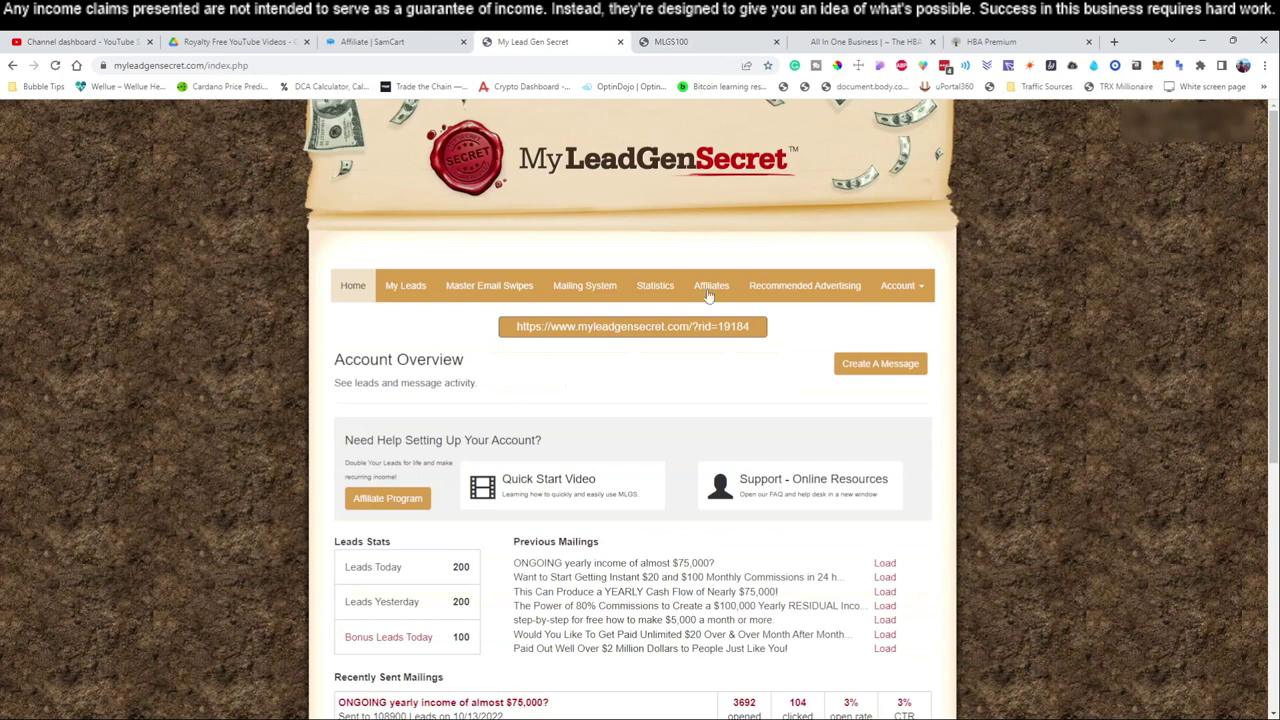
Step: Underline the site title and bonus leads, circle Leads Today and handwrite "100" with short red notes over Previous Mailings, then exit drawing mode
left_click(1094, 68)
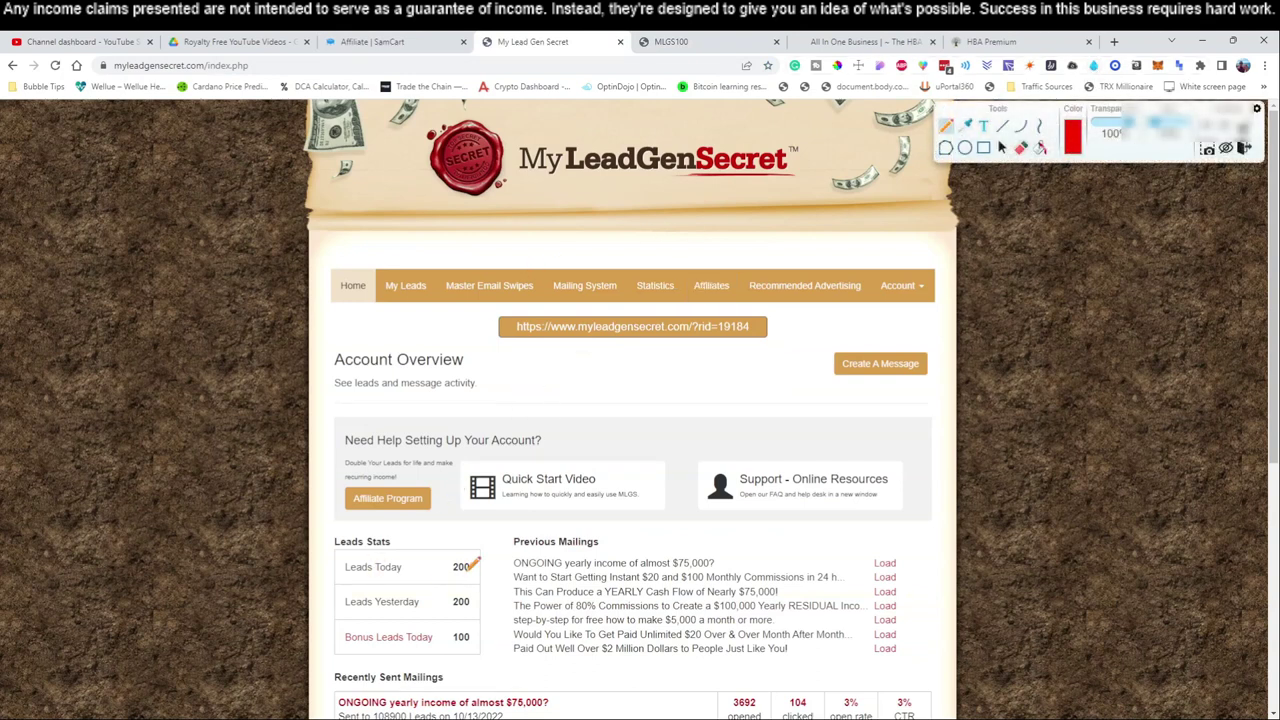
left_click_drag(487, 562, 500, 562)
left_click_drag(541, 187, 766, 182)
mouse_move(634, 538)
left_mouse_down()
mouse_move(634, 558)
mouse_move(659, 538)
mouse_move(680, 544)
left_mouse_up()
mouse_move(452, 573)
left_mouse_down()
mouse_move(487, 565)
mouse_move(445, 552)
mouse_move(460, 582)
left_mouse_up()
left_click_drag(453, 647, 470, 647)
mouse_move(581, 606)
left_mouse_down()
mouse_move(580, 650)
mouse_move(617, 612)
mouse_move(628, 642)
mouse_move(702, 626)
mouse_move(734, 636)
mouse_move(792, 613)
left_mouse_up()
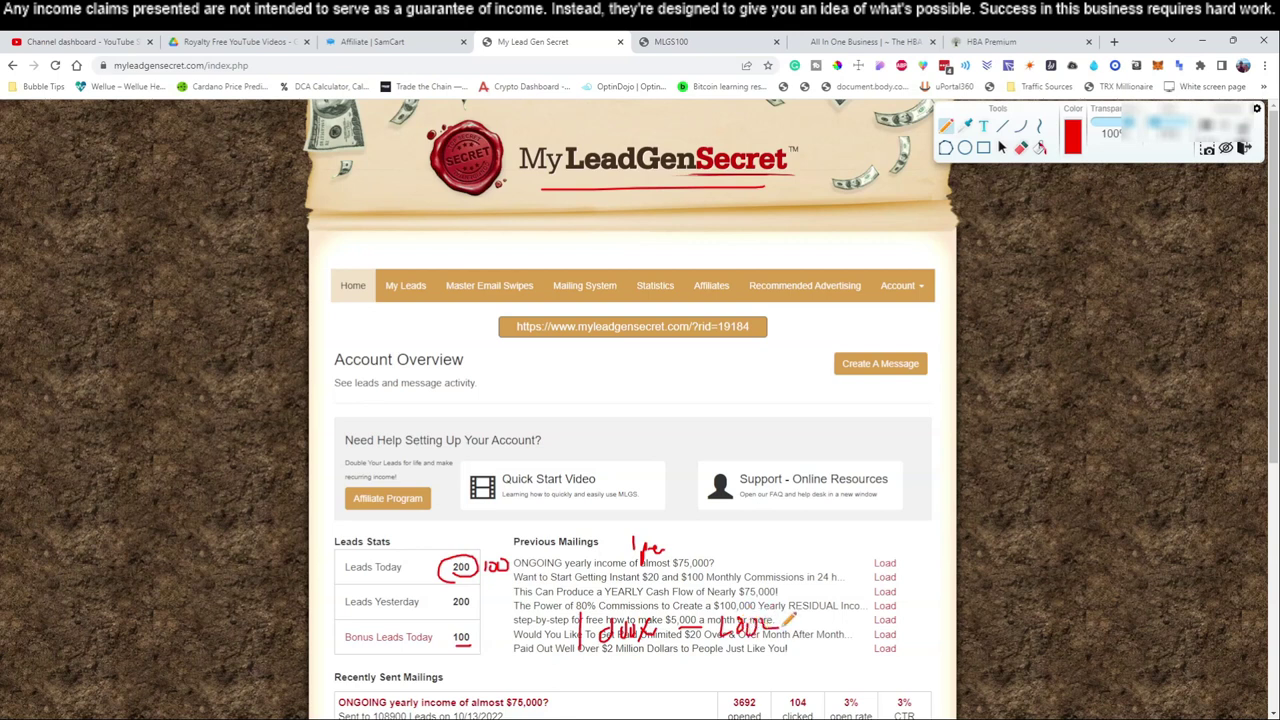
left_click(1244, 148)
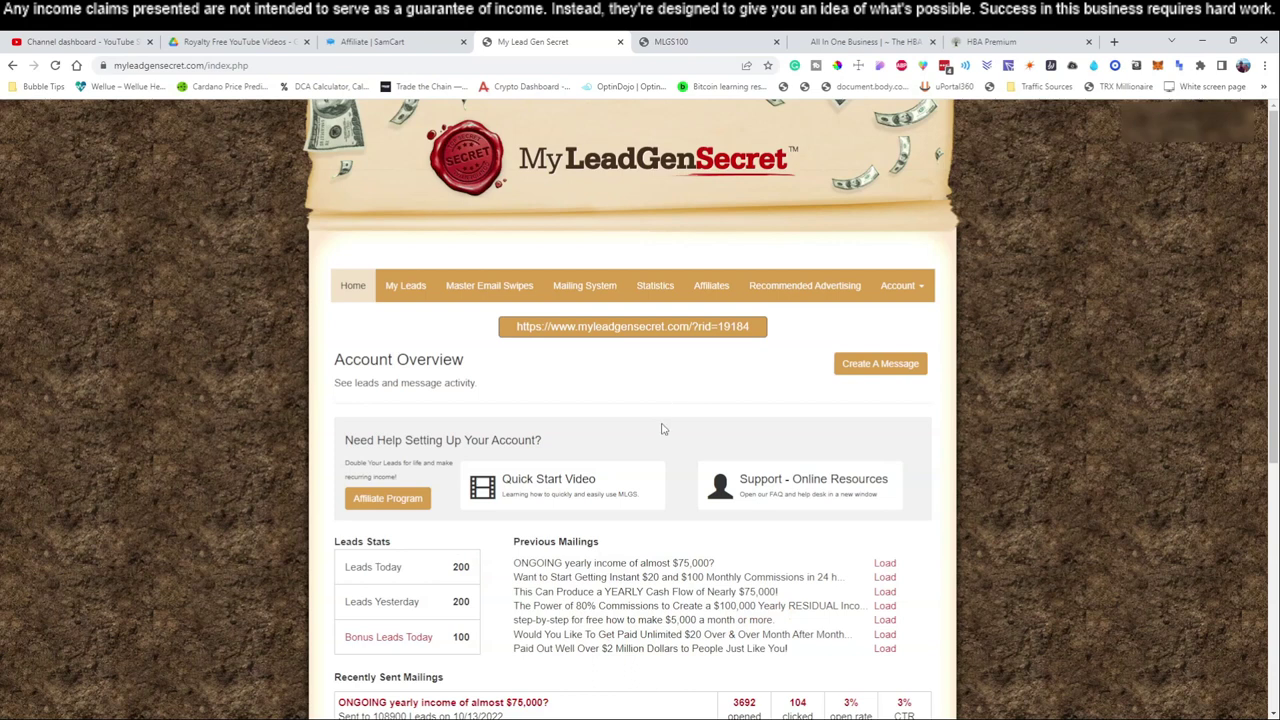
Step: Draw a red down arrow and a "1)", point a "1 #" note at the referral link, and box the Bonus Leads Today value
left_click(1093, 65)
mouse_move(256, 455)
left_mouse_down()
mouse_move(257, 606)
mouse_move(266, 594)
left_mouse_up()
mouse_move(232, 212)
left_mouse_down()
mouse_move(233, 255)
mouse_move(253, 252)
left_mouse_up()
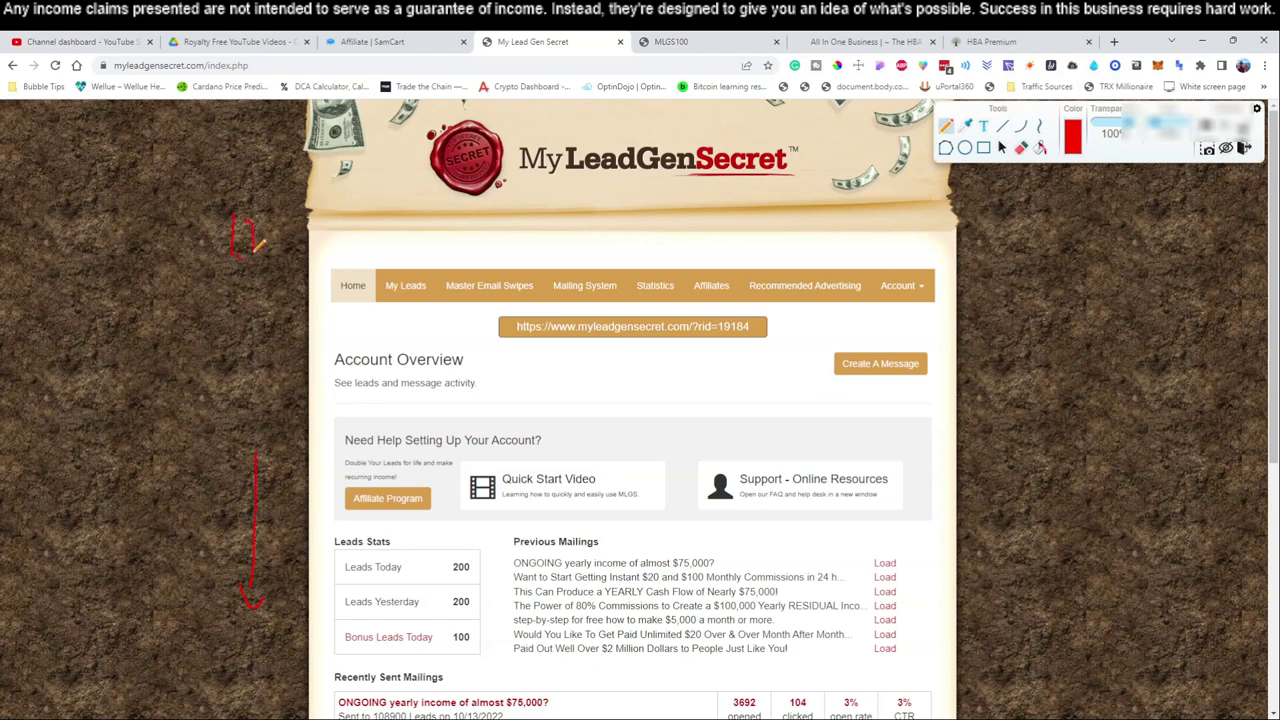
mouse_move(466, 304)
left_mouse_down()
mouse_move(475, 330)
mouse_move(482, 316)
mouse_move(443, 333)
mouse_move(495, 325)
mouse_move(490, 338)
left_mouse_up()
mouse_move(579, 527)
left_mouse_down()
mouse_move(579, 548)
mouse_move(602, 531)
left_mouse_up()
mouse_move(486, 640)
left_mouse_down()
mouse_move(462, 648)
mouse_move(486, 624)
mouse_move(512, 645)
left_mouse_up()
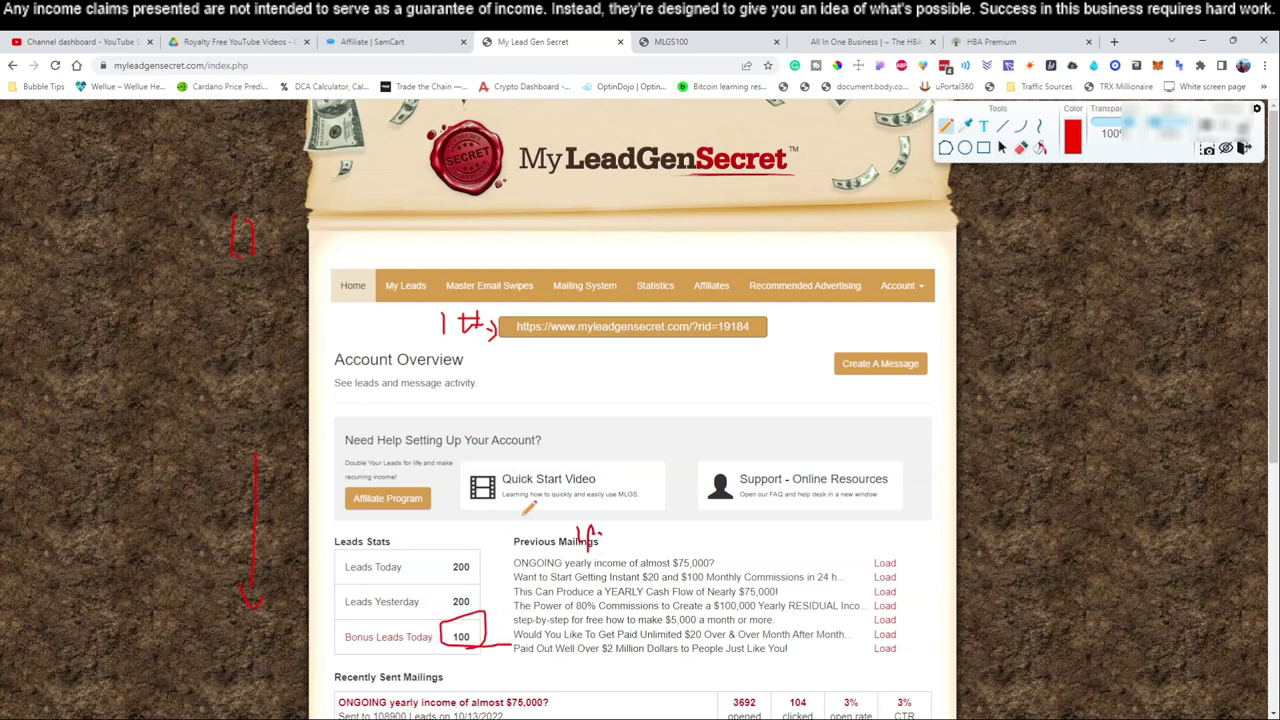
Step: Underline the Leads Today value and handwrite "100" and a "3-5" over "2" note in red
left_click_drag(455, 570, 479, 570)
mouse_move(702, 382)
left_mouse_down()
mouse_move(703, 396)
mouse_move(728, 388)
left_mouse_up()
mouse_move(573, 199)
left_mouse_down()
mouse_move(590, 212)
mouse_move(580, 227)
mouse_move(625, 206)
left_mouse_up()
left_click_drag(633, 199, 648, 197)
mouse_move(594, 243)
left_mouse_down()
mouse_move(612, 256)
mouse_move(654, 244)
left_mouse_up()
left_click_drag(575, 240, 697, 210)
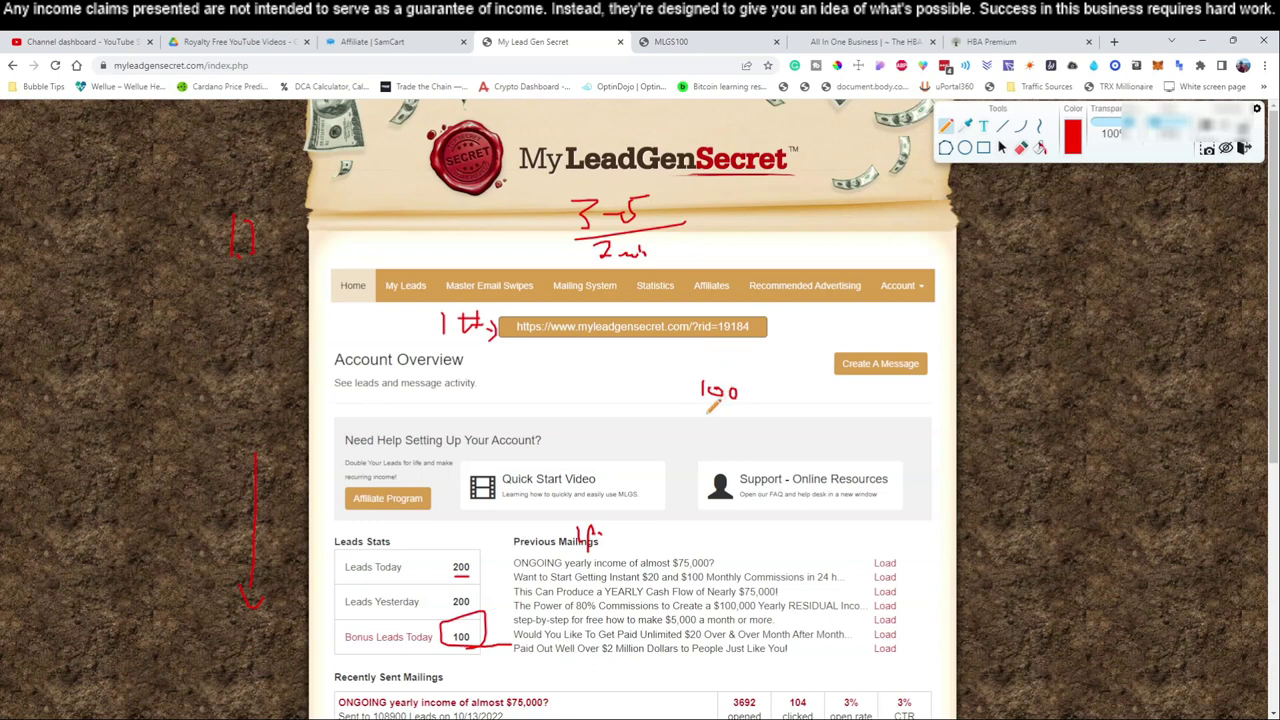
Step: Handwrite red lead-growth figures: 200, 300 and 3000 in one column, and 100, 300, 500 and 6000 in another
mouse_move(700, 415)
left_mouse_down()
mouse_move(726, 430)
mouse_move(752, 420)
left_mouse_up()
mouse_move(708, 461)
left_mouse_down()
mouse_move(708, 482)
mouse_move(745, 459)
mouse_move(728, 518)
mouse_move(740, 508)
left_mouse_up()
left_click_drag(690, 543, 729, 540)
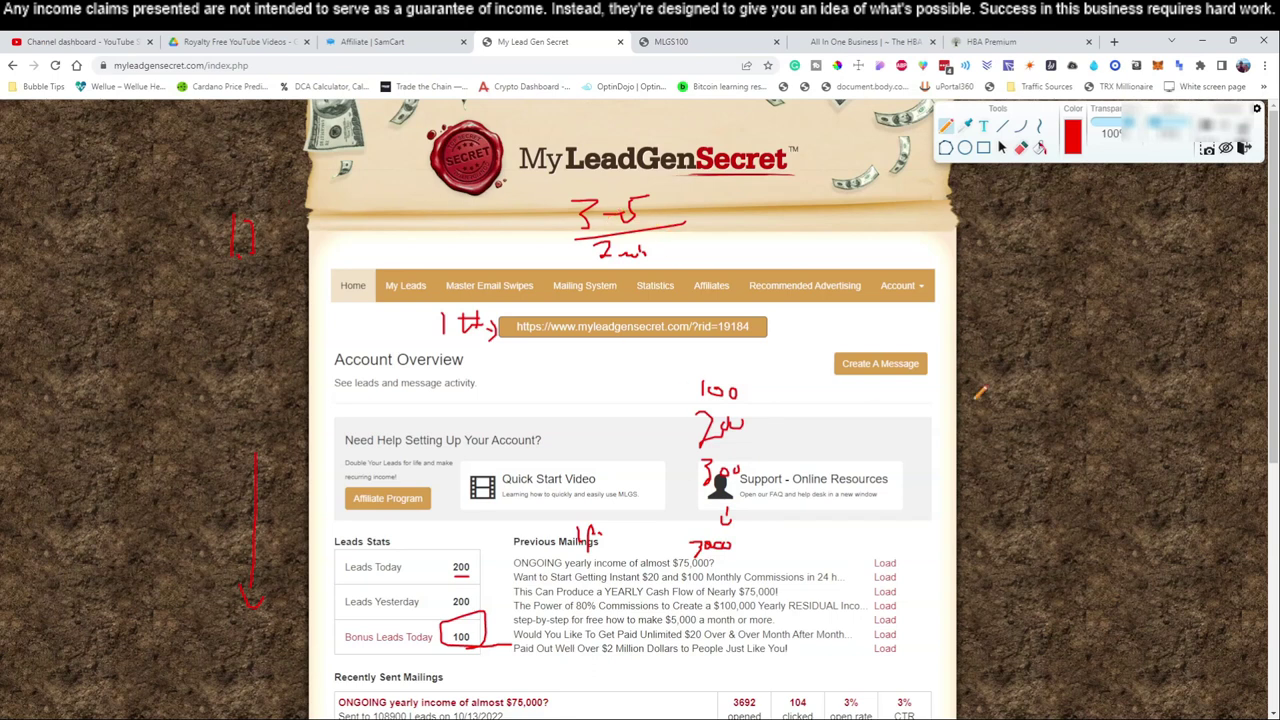
mouse_move(820, 385)
left_mouse_down()
mouse_move(812, 408)
mouse_move(836, 418)
mouse_move(812, 444)
mouse_move(828, 436)
left_mouse_up()
left_click_drag(830, 437, 836, 436)
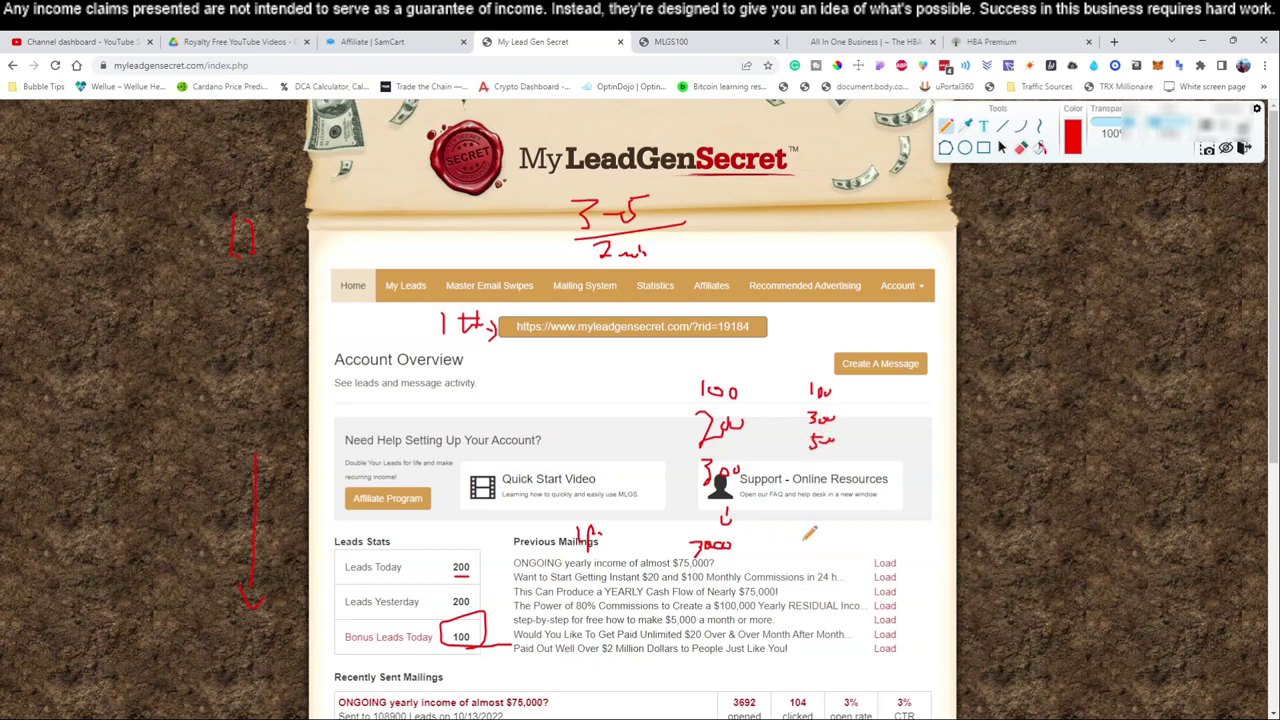
mouse_move(818, 532)
left_mouse_down()
mouse_move(806, 540)
mouse_move(852, 538)
mouse_move(766, 532)
mouse_move(762, 510)
mouse_move(786, 530)
mouse_move(772, 532)
left_mouse_up()
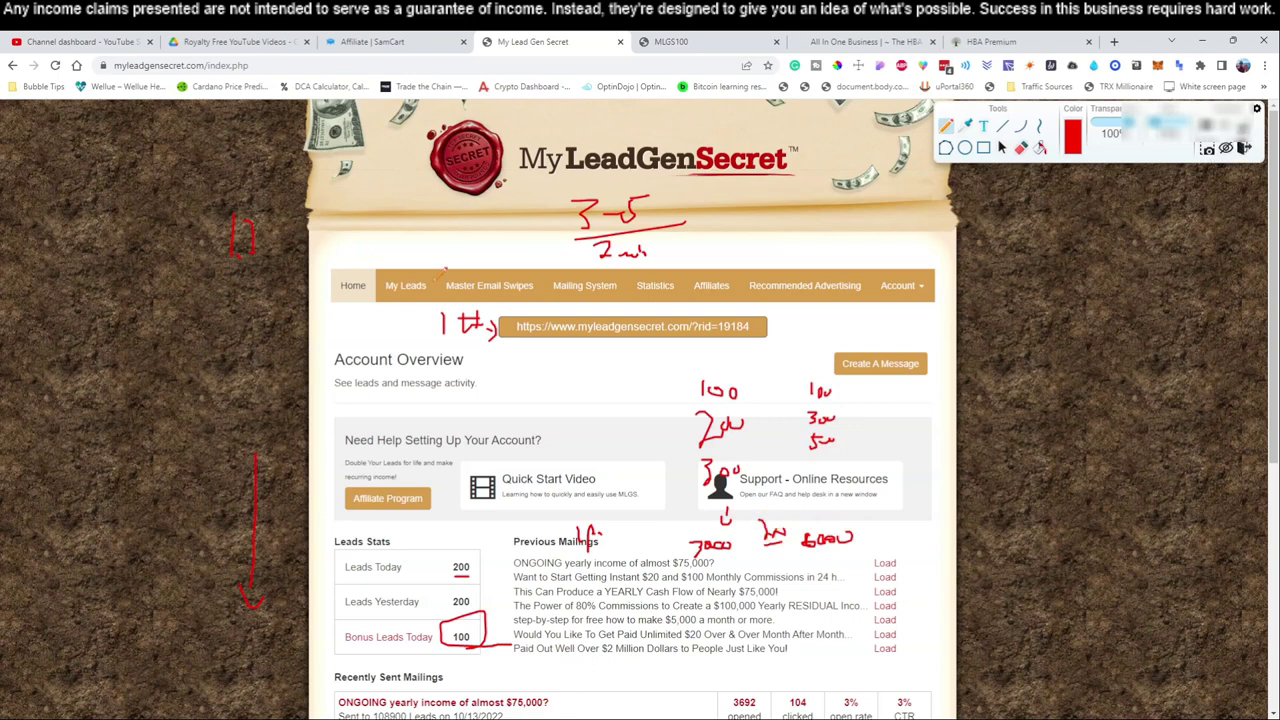
Step: Erase the handwritten lead figures, the "3-5" note and the mark over Previous Mailings
left_click(1020, 147)
mouse_move(630, 254)
left_mouse_down()
mouse_move(571, 226)
mouse_move(614, 204)
mouse_move(572, 227)
mouse_move(670, 232)
mouse_move(657, 251)
left_mouse_up()
mouse_move(663, 514)
left_mouse_down()
mouse_move(694, 420)
mouse_move(709, 517)
mouse_move(727, 540)
mouse_move(701, 539)
mouse_move(712, 391)
mouse_move(733, 425)
mouse_move(704, 386)
mouse_move(816, 394)
mouse_move(818, 445)
mouse_move(825, 400)
mouse_move(830, 531)
mouse_move(811, 540)
mouse_move(691, 515)
mouse_move(788, 530)
mouse_move(491, 531)
mouse_move(589, 545)
mouse_move(580, 535)
left_mouse_up()
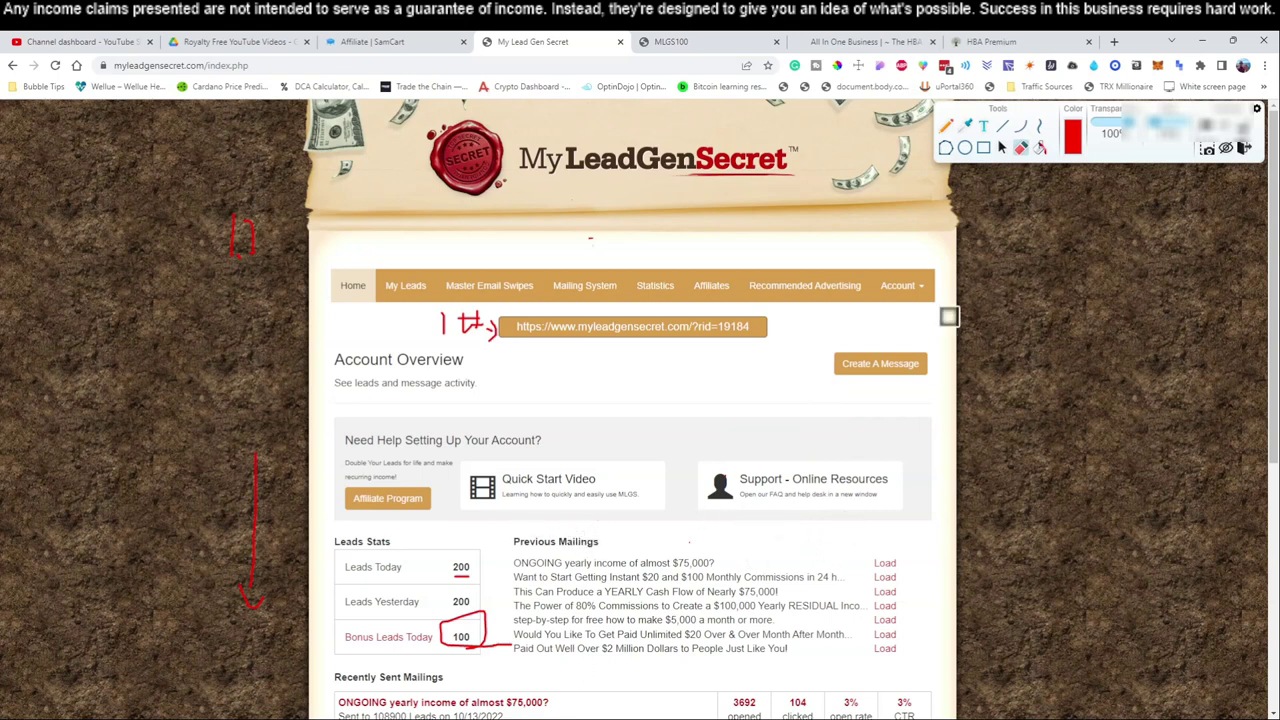
Step: Extend the handwritten item 1 in red, underline the referral link and add list numbers 2 and 3
left_click(946, 127)
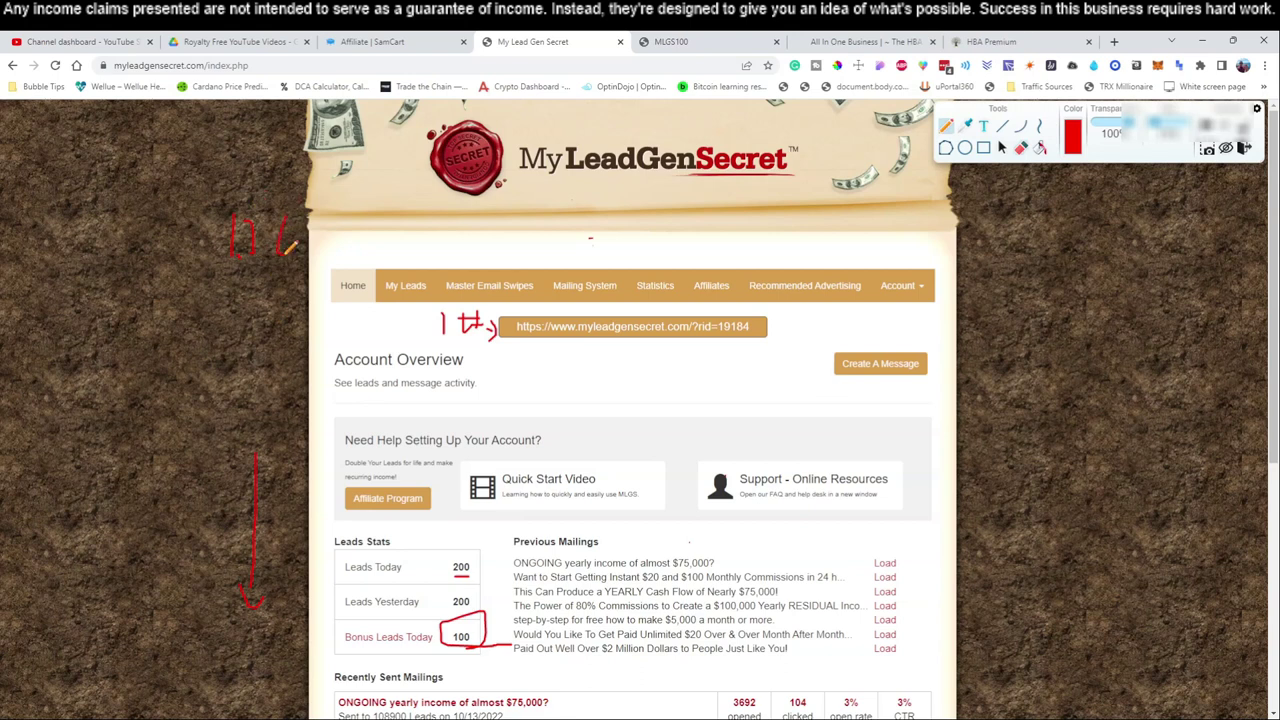
left_click_drag(312, 238, 326, 242)
mouse_move(514, 348)
left_mouse_down()
mouse_move(770, 350)
mouse_move(758, 351)
left_mouse_up()
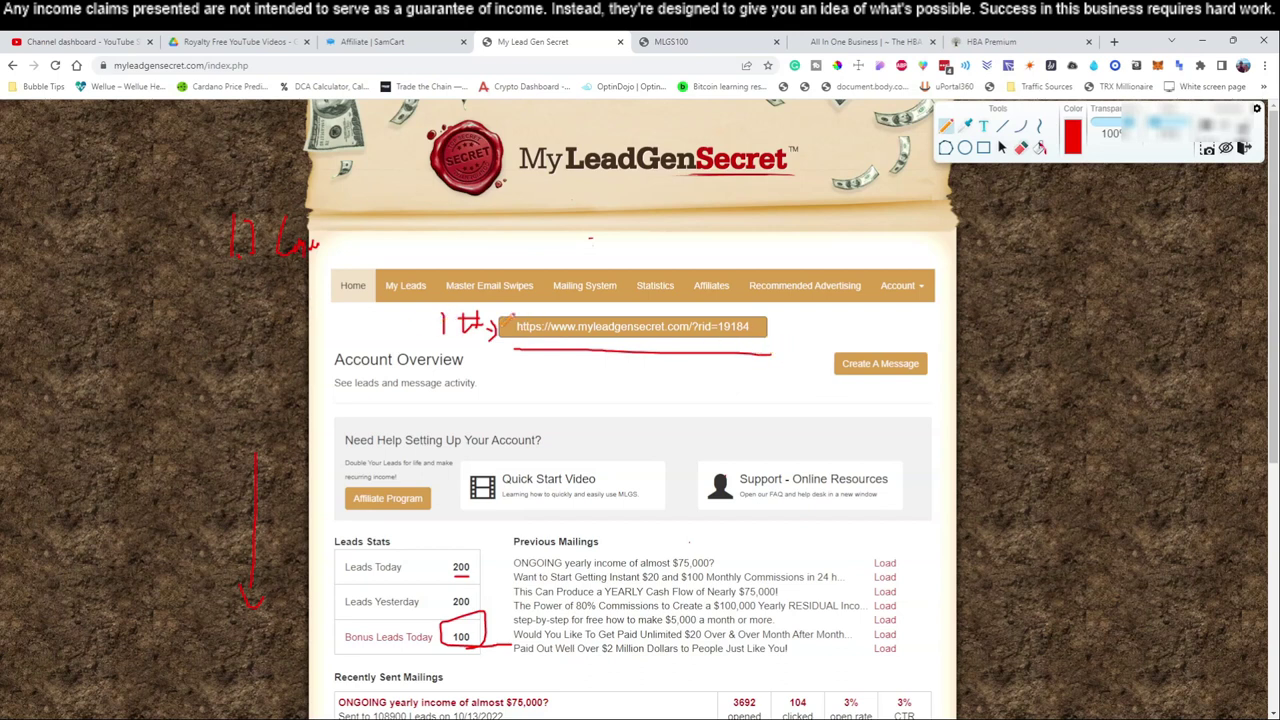
left_click_drag(248, 302, 258, 306)
Step: Clear all red annotations from the account overview and exit drawing mode
mouse_move(1245, 143)
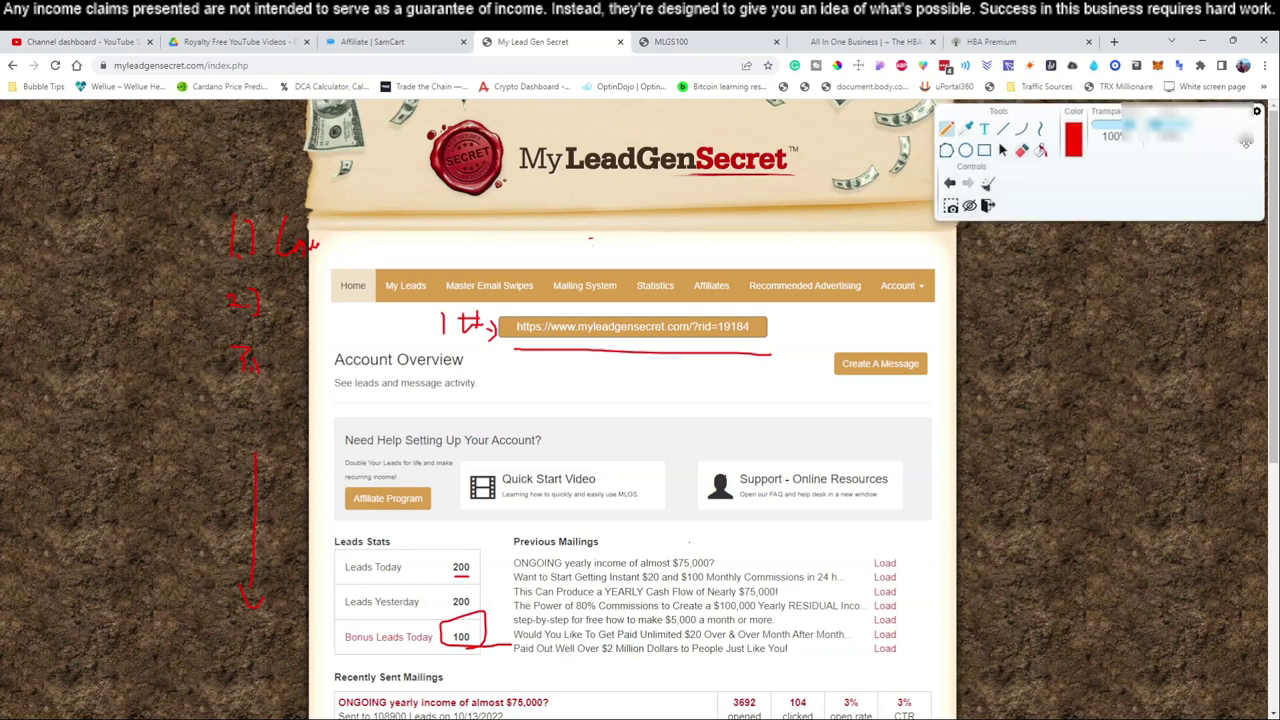
left_click(987, 183)
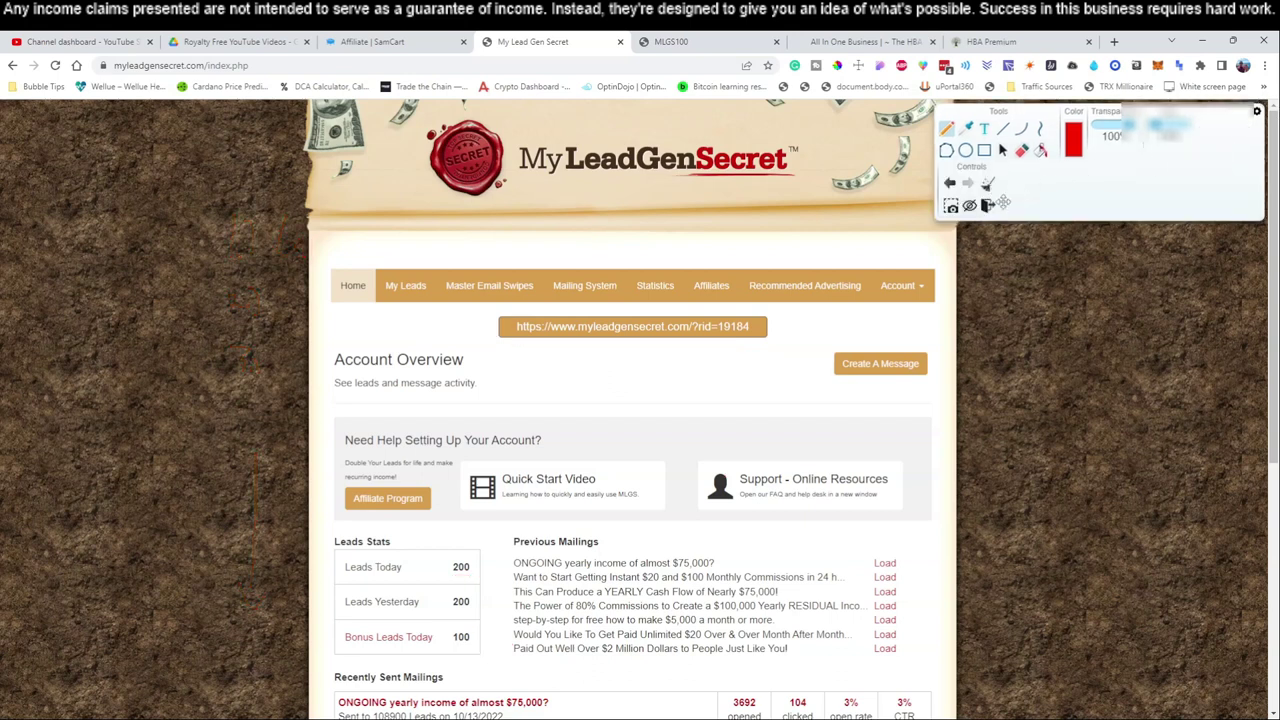
left_click(987, 205)
Step: Copy the referral link above Account Overview and log out of the MyLeadGenSecret account
triple_click(700, 326)
key("ctrl+c")
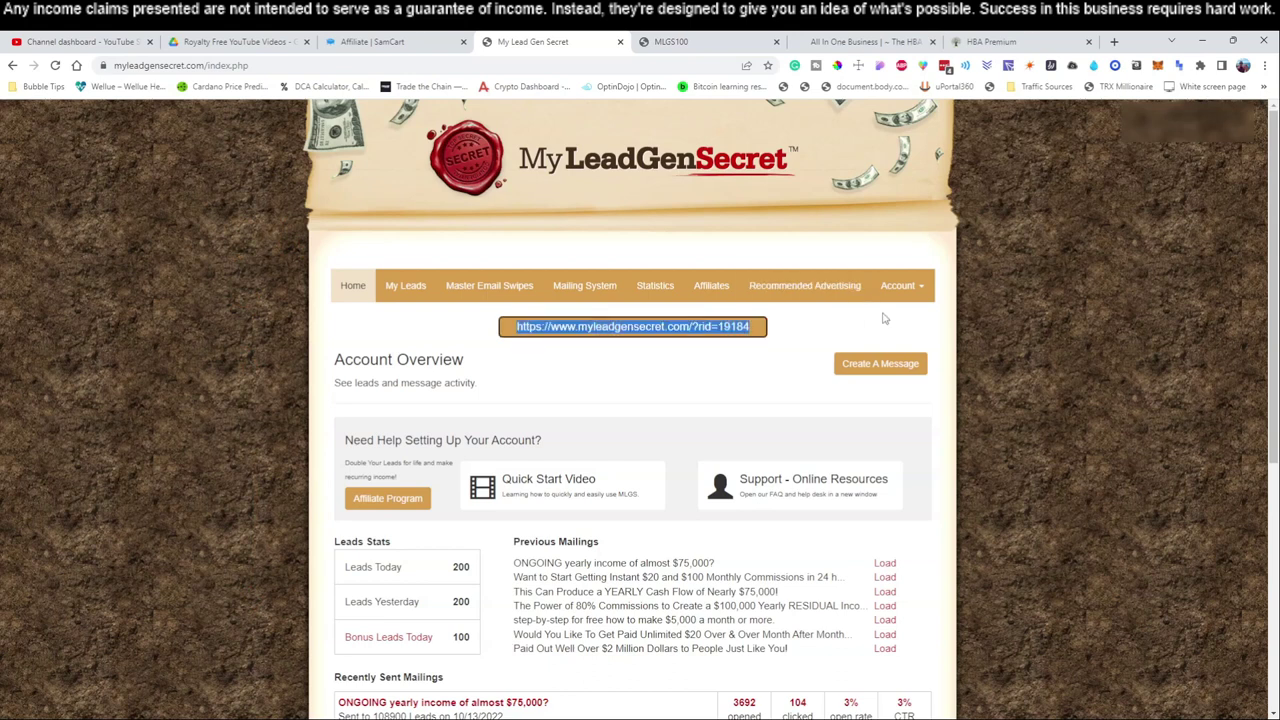
left_click(899, 286)
left_click(887, 368)
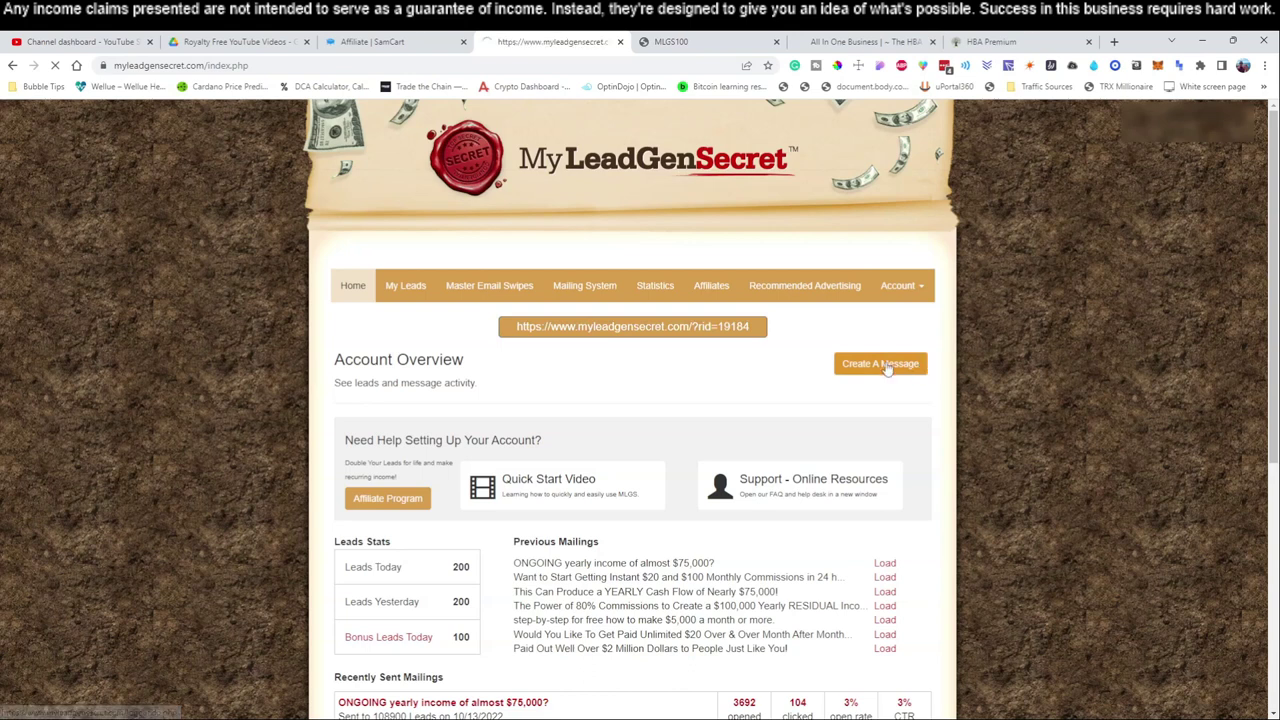
Step: Load the copied referral link in the same tab and highlight the referral ID at the end of its address
left_click(407, 65)
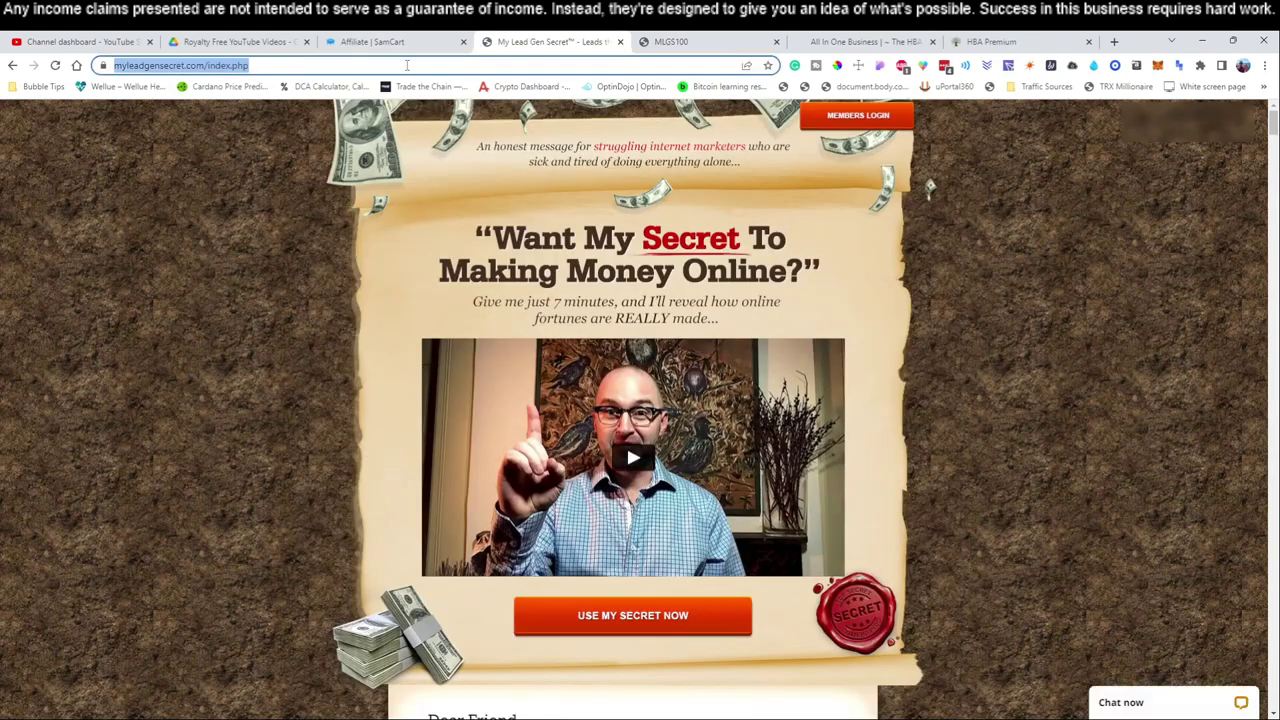
key("ctrl+v")
key("Return")
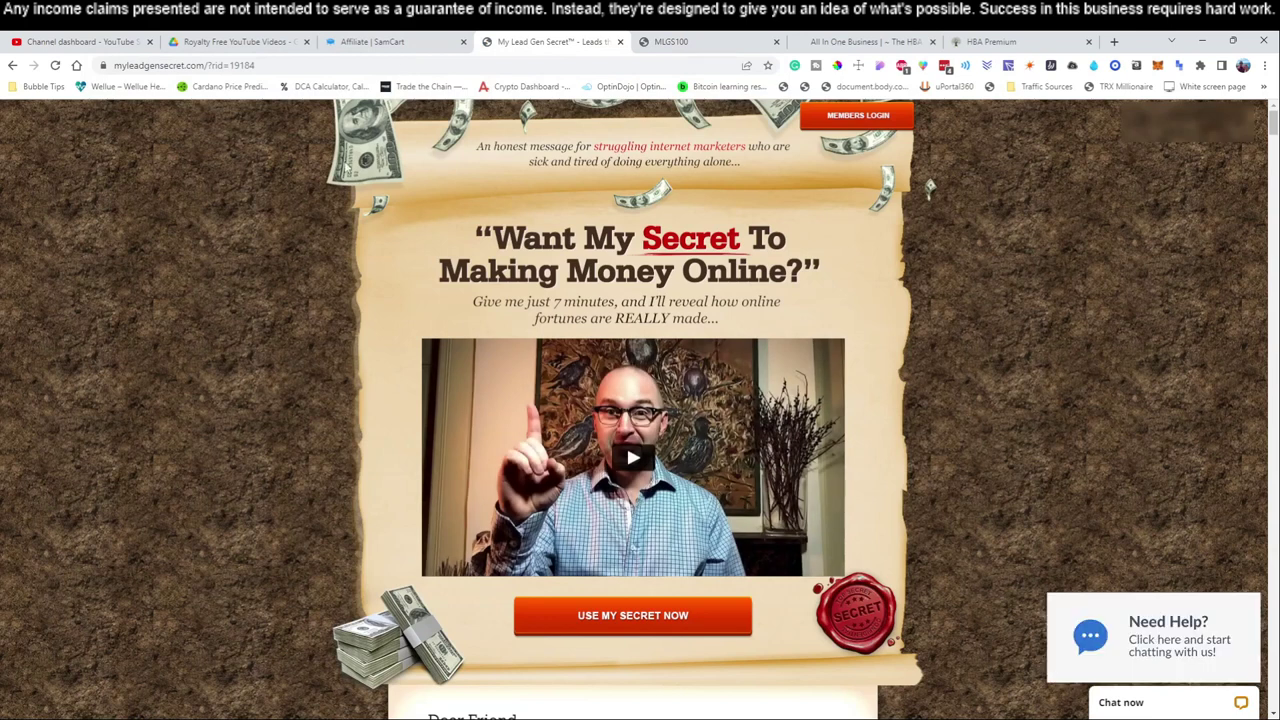
left_click_drag(308, 65, 277, 65)
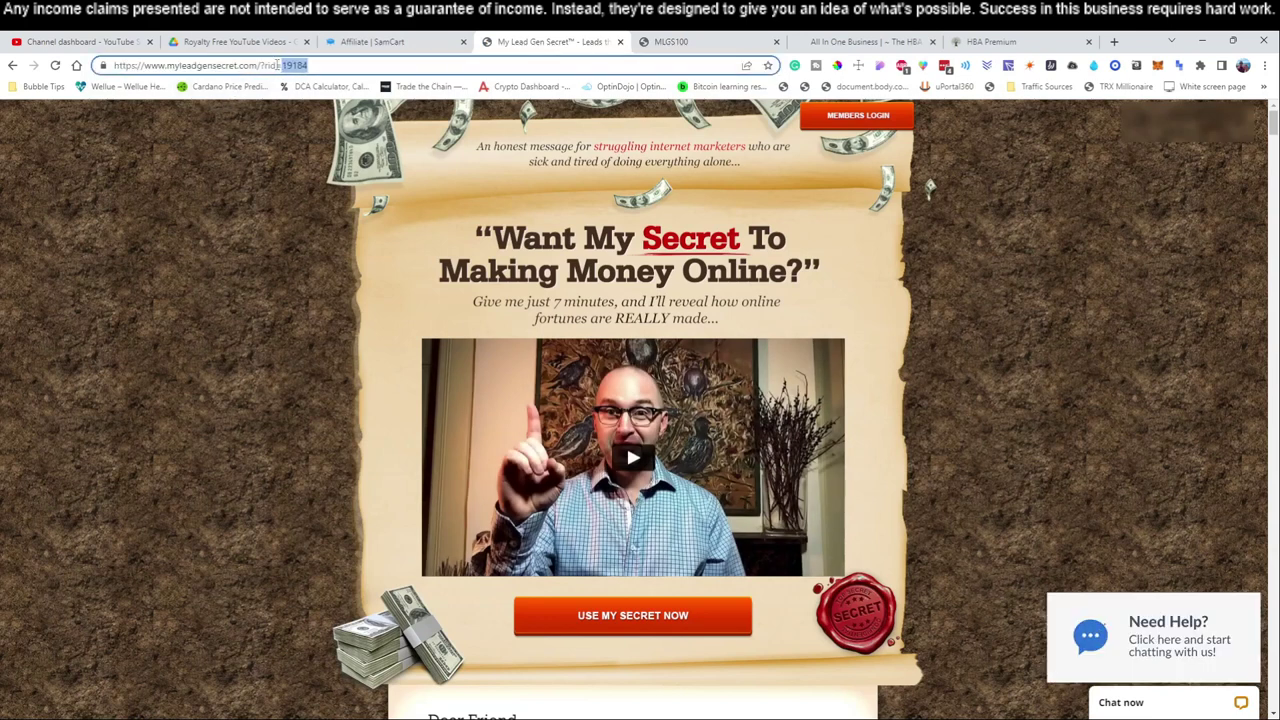
Step: Show the USE MY SECRET NOW sign-up form and its email address field
left_click(660, 614)
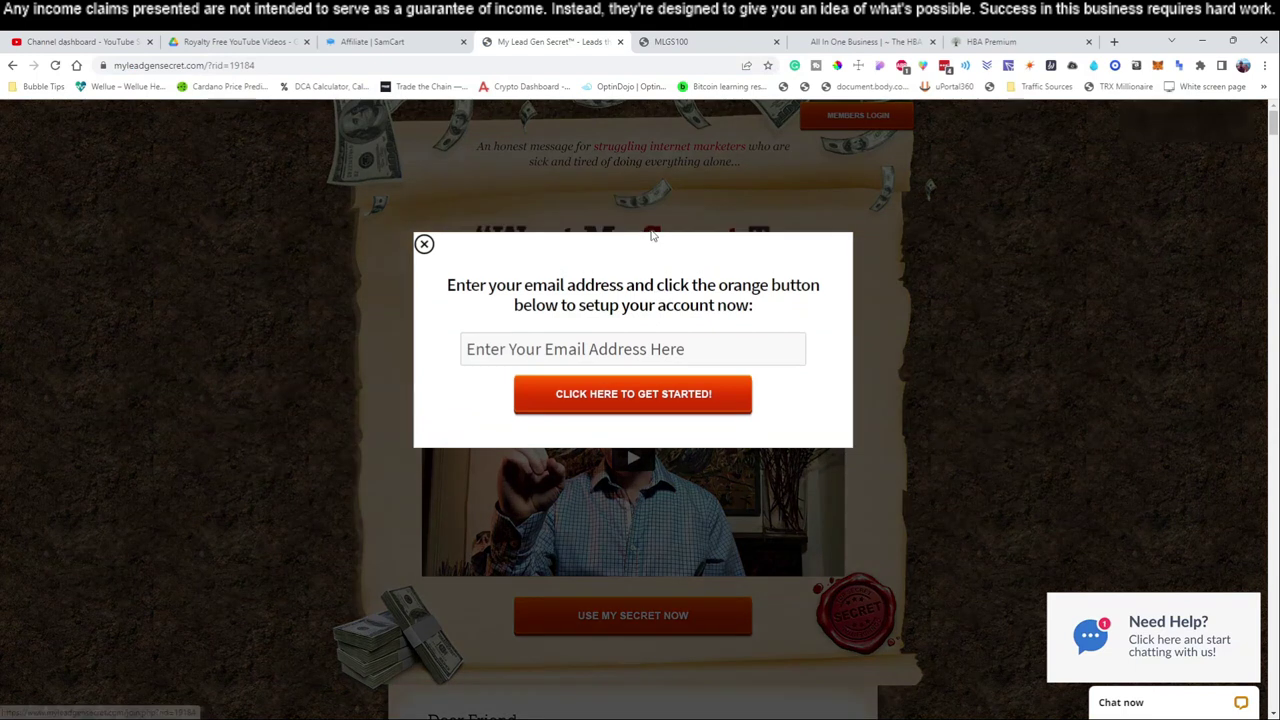
left_click(577, 350)
left_click(425, 272)
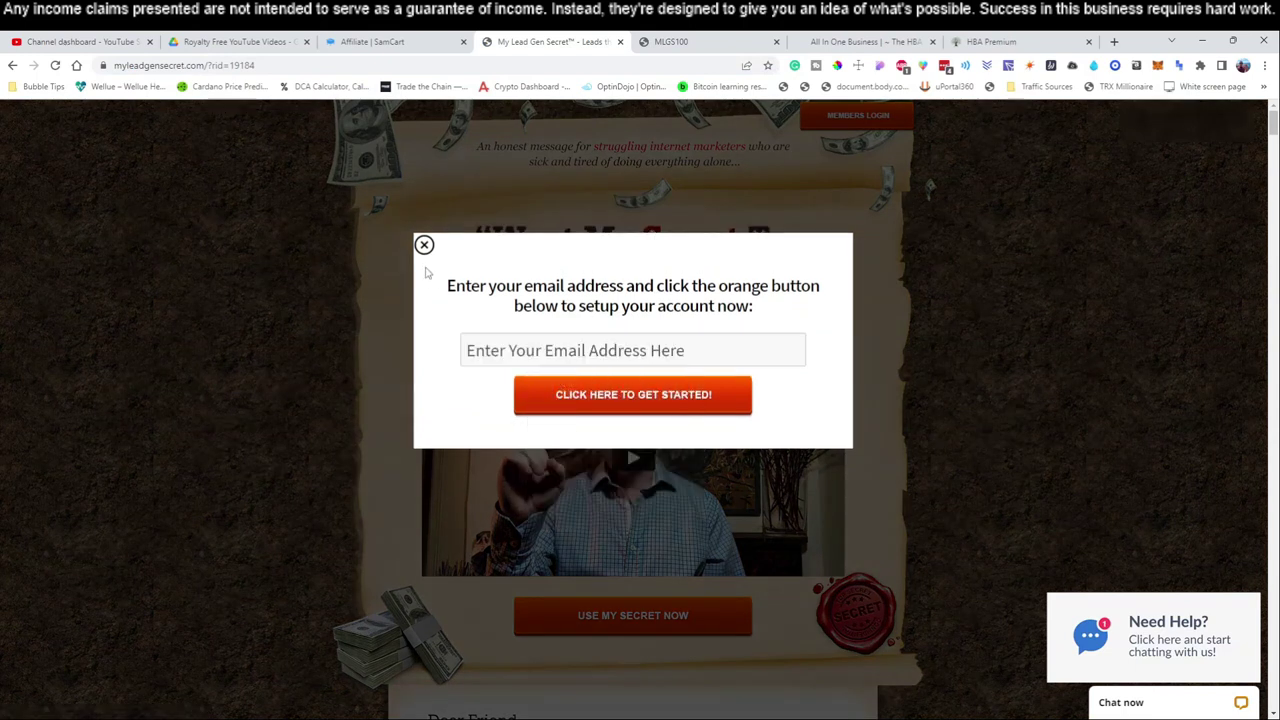
Step: Handwrite sample username notes in red beside the sign-up form, clear them and exit drawing mode
left_click(1094, 65)
left_click_drag(224, 203, 195, 229)
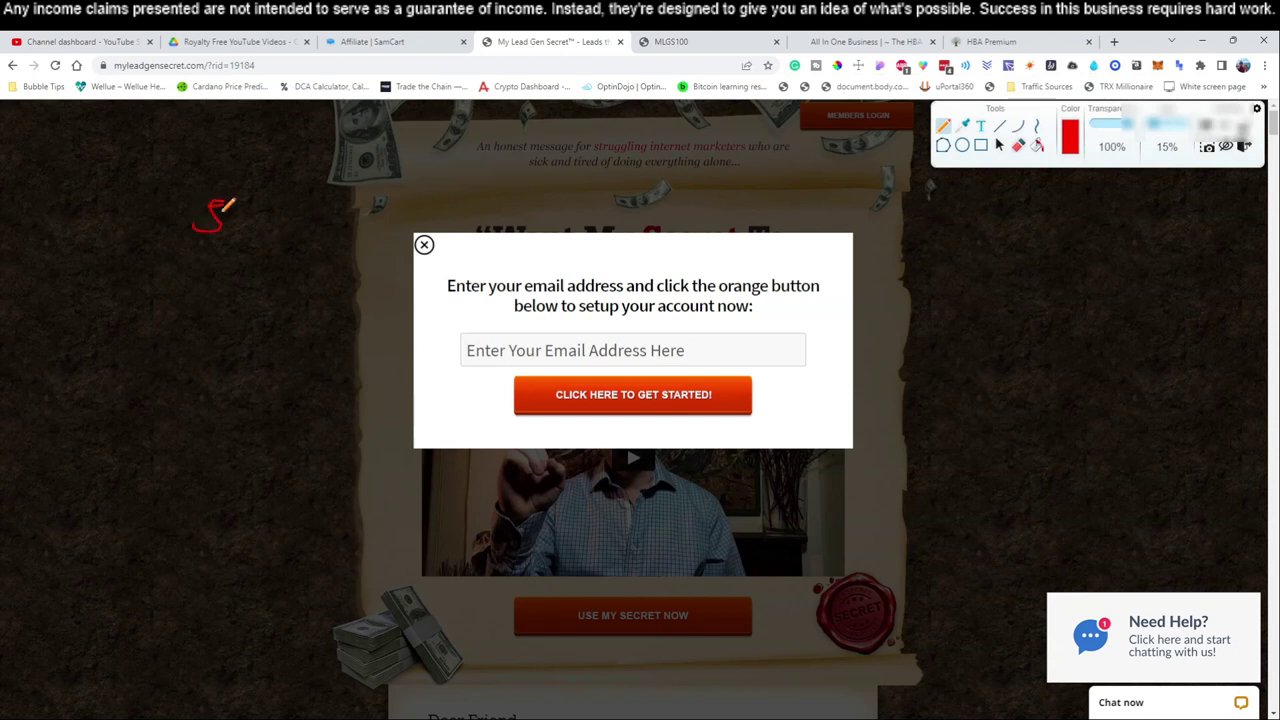
mouse_move(197, 319)
left_mouse_down()
mouse_move(240, 292)
mouse_move(316, 293)
mouse_move(300, 322)
mouse_move(319, 325)
mouse_move(305, 349)
mouse_move(314, 364)
left_mouse_up()
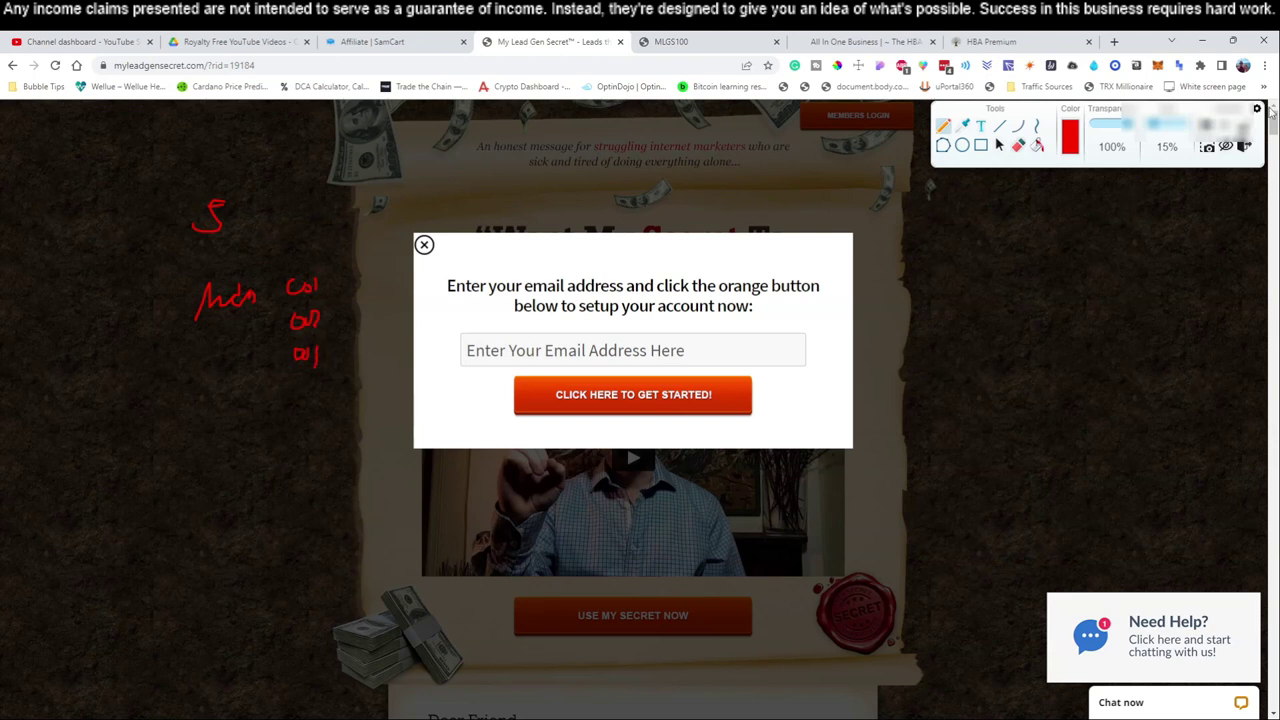
left_click(1244, 146)
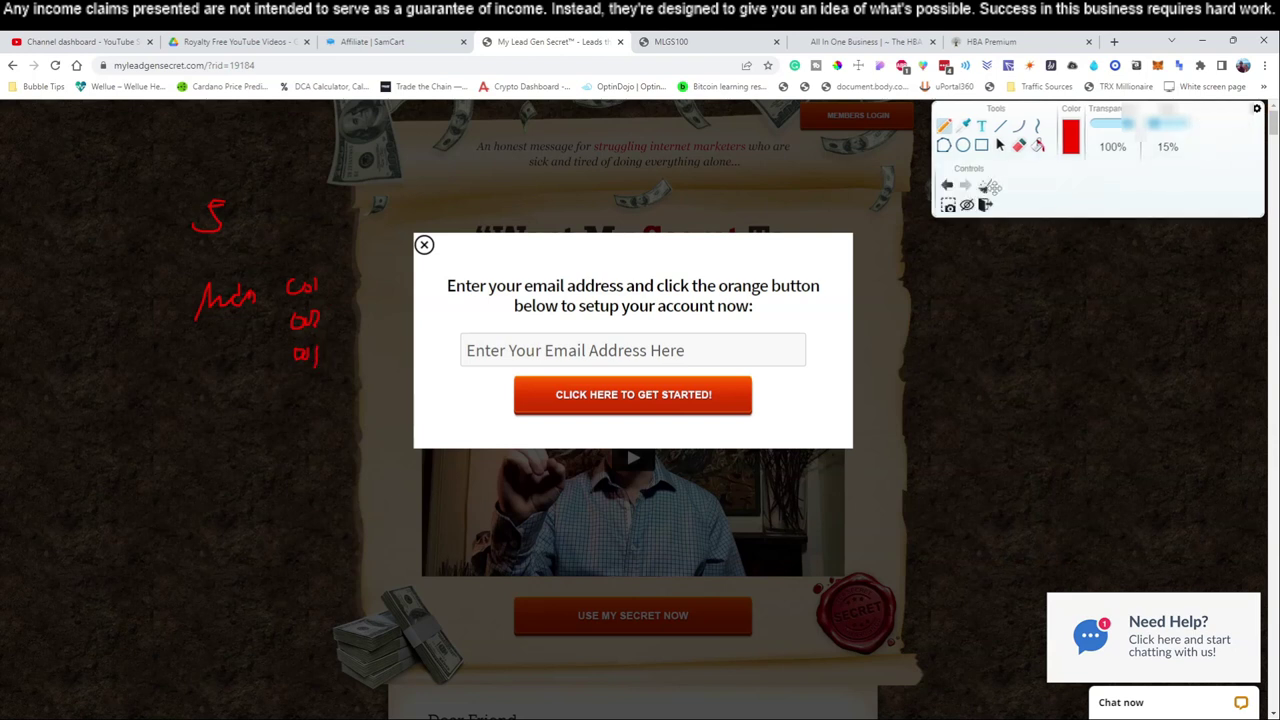
left_click(988, 186)
left_click(985, 206)
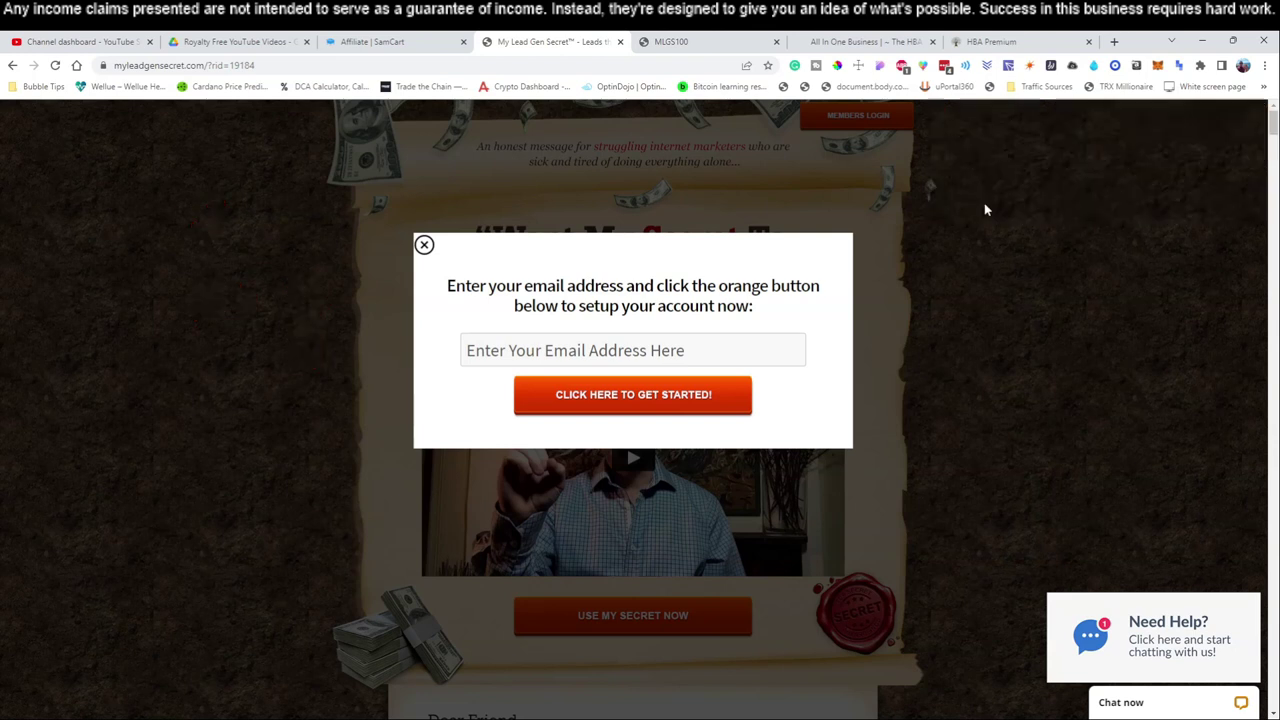
Step: Close the sign-up form and log in to the MyLeadGenSecret members area with the saved credentials
left_click(540, 355)
left_click(424, 246)
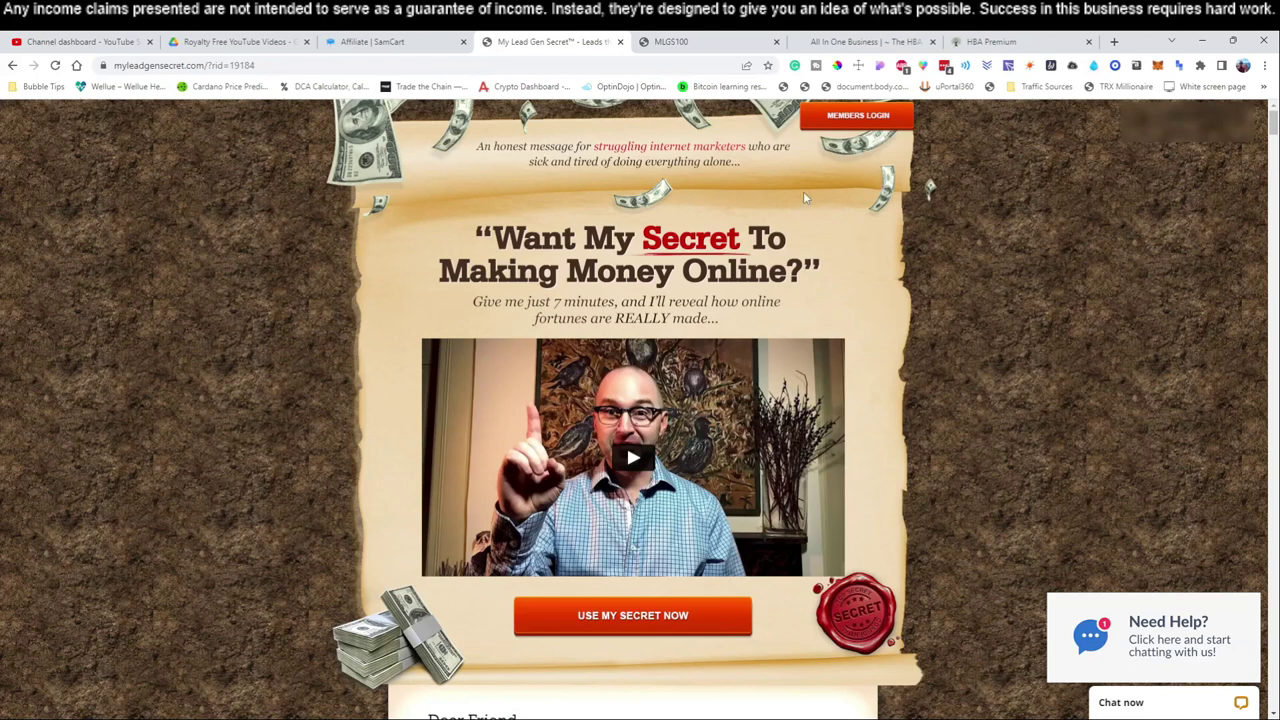
left_click(856, 120)
left_click(610, 476)
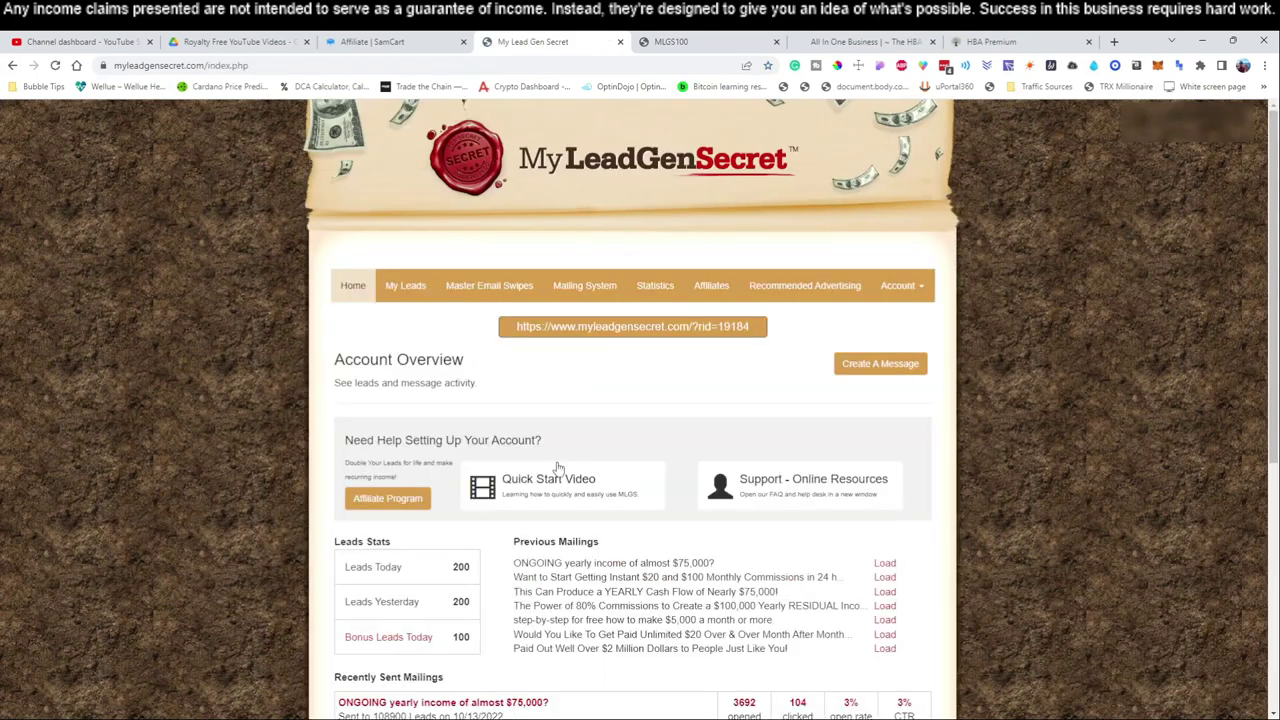
Step: Draw numbered red notes and arrows beside the referral link to illustrate linked accounts, and clear them all
left_click(1093, 65)
mouse_move(457, 326)
left_mouse_down()
mouse_move(462, 340)
mouse_move(470, 326)
left_mouse_up()
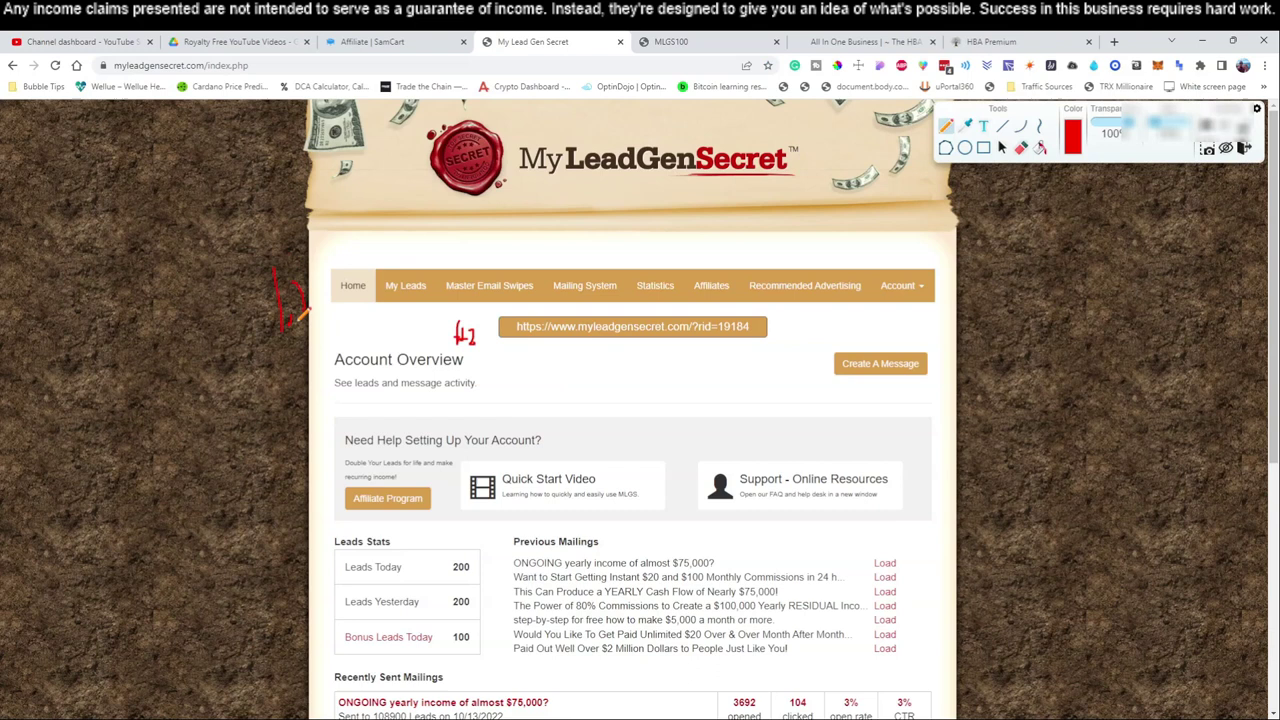
left_click_drag(277, 381, 287, 410)
mouse_move(305, 368)
left_mouse_down()
mouse_move(300, 400)
mouse_move(430, 354)
mouse_move(450, 362)
left_mouse_up()
left_click_drag(290, 437, 276, 446)
mouse_move(212, 306)
left_mouse_down()
mouse_move(226, 378)
mouse_move(254, 378)
left_mouse_up()
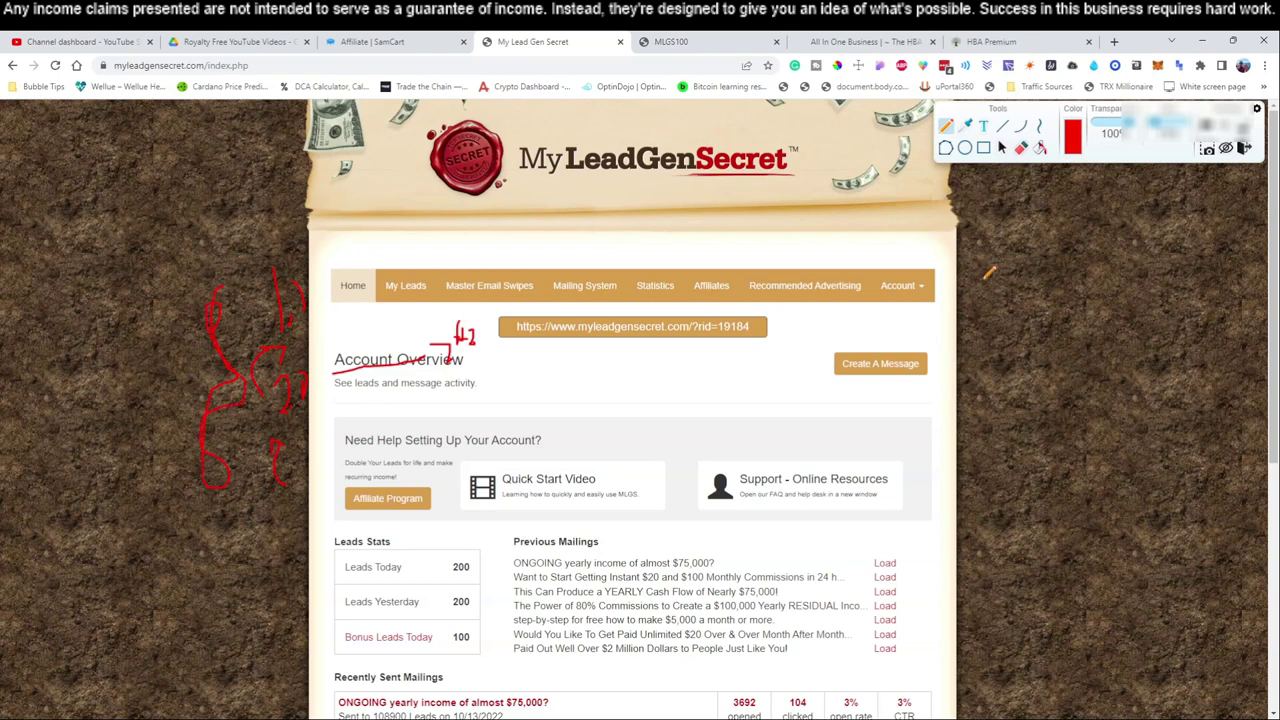
left_click(1243, 140)
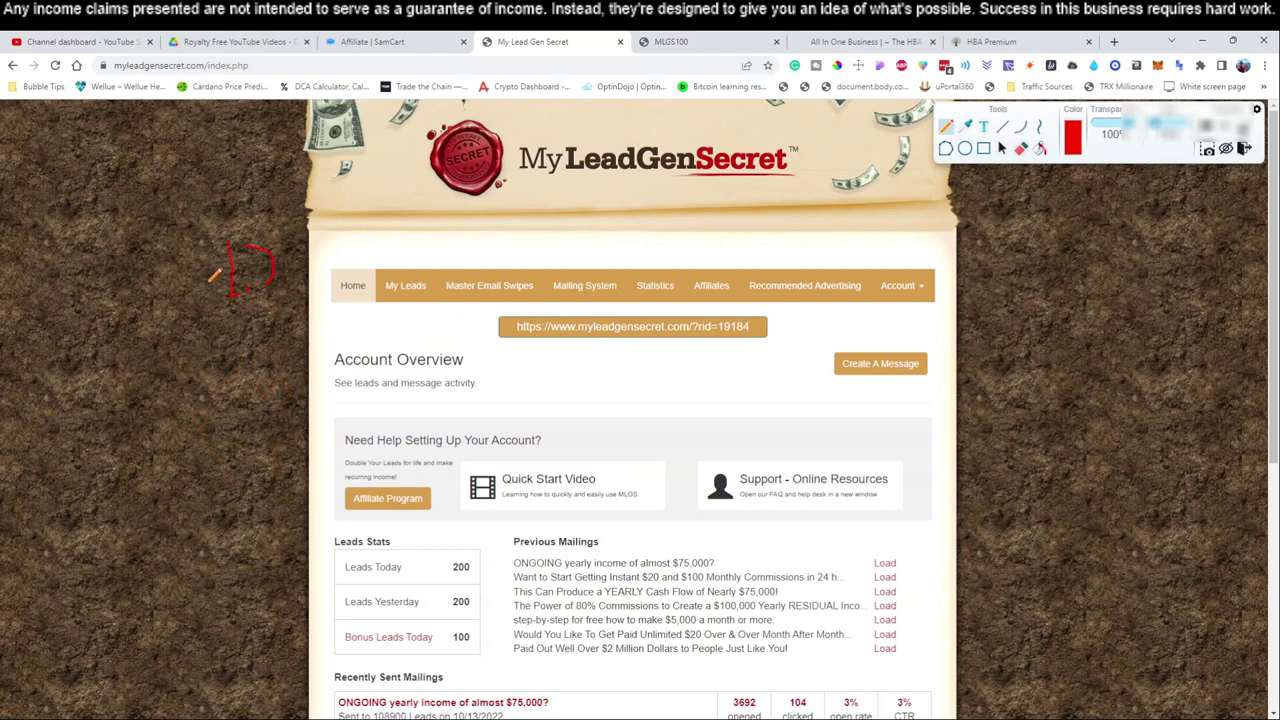
Step: Sketch a chain of numbered accounts pointing to the referral link, underline the referral ID, and exit drawing mode
left_click_drag(240, 328, 252, 366)
mouse_move(441, 321)
left_mouse_down()
mouse_move(441, 349)
mouse_move(489, 312)
left_mouse_up()
left_click_drag(297, 356, 321, 271)
left_click_drag(262, 432, 268, 464)
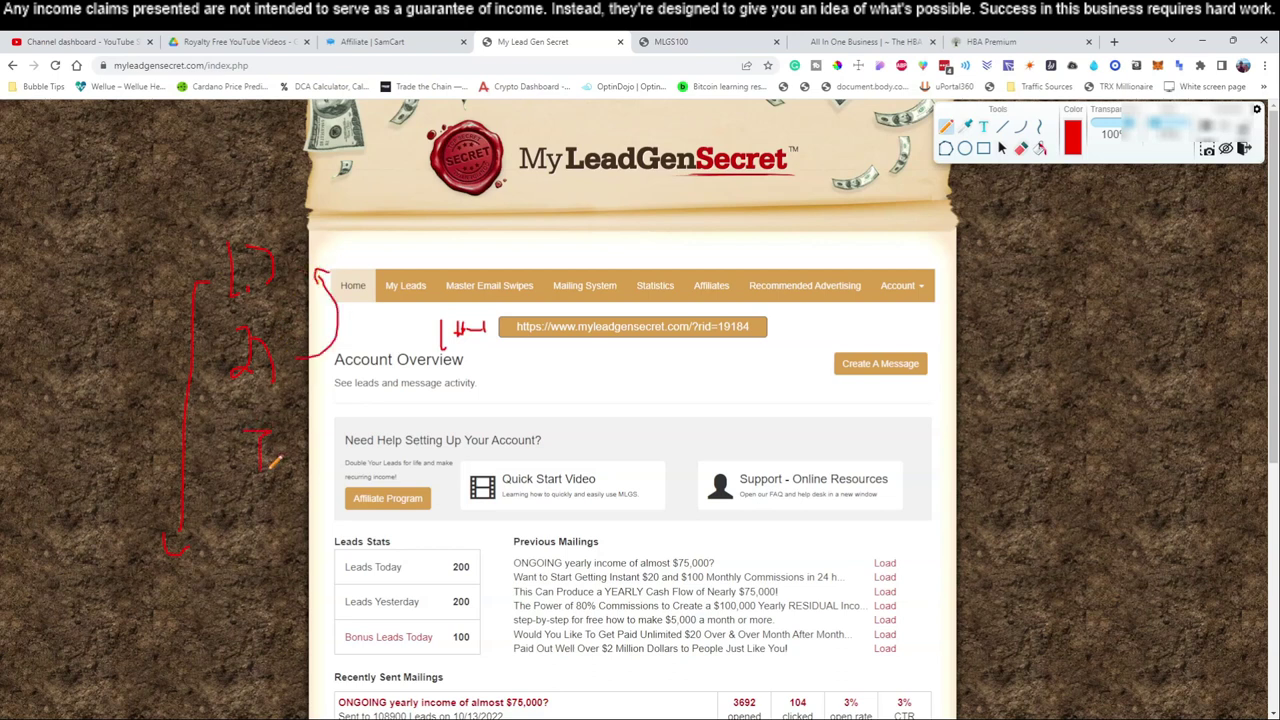
left_click_drag(368, 381, 545, 343)
mouse_move(749, 328)
left_mouse_down()
mouse_move(722, 338)
mouse_move(768, 326)
left_mouse_up()
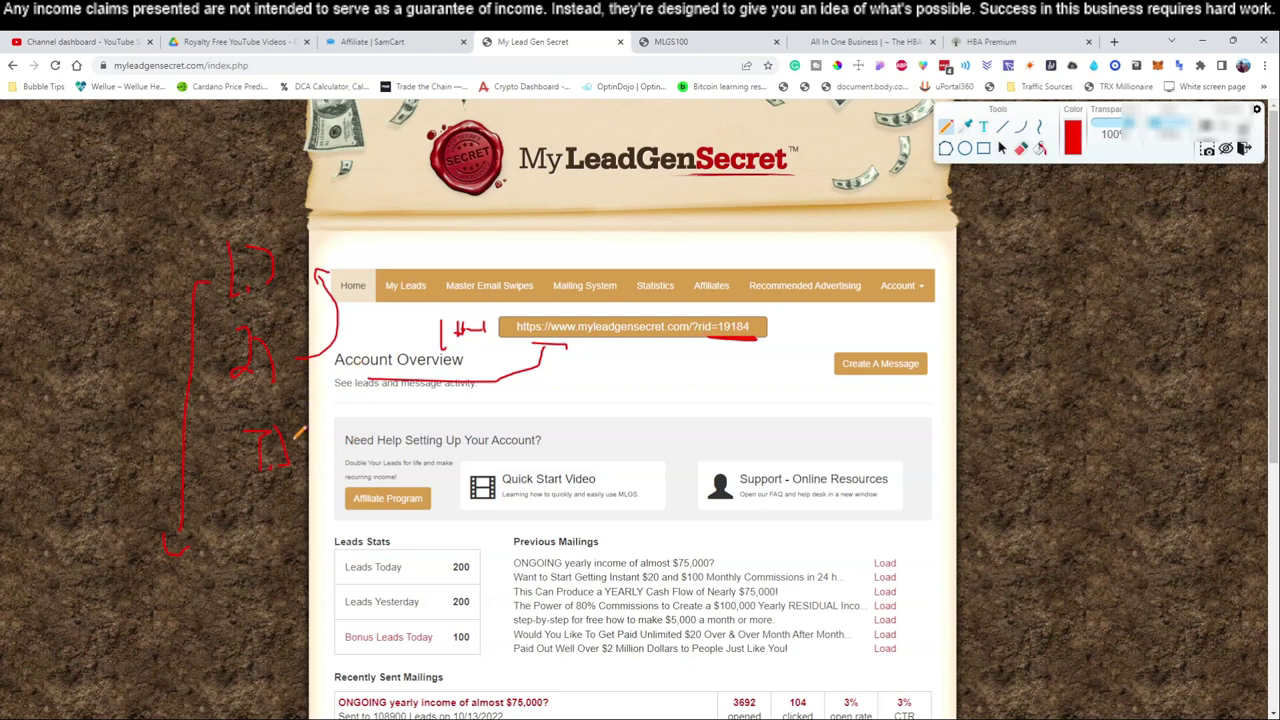
mouse_move(296, 440)
left_mouse_down()
mouse_move(326, 410)
mouse_move(308, 382)
left_mouse_up()
left_click(1244, 148)
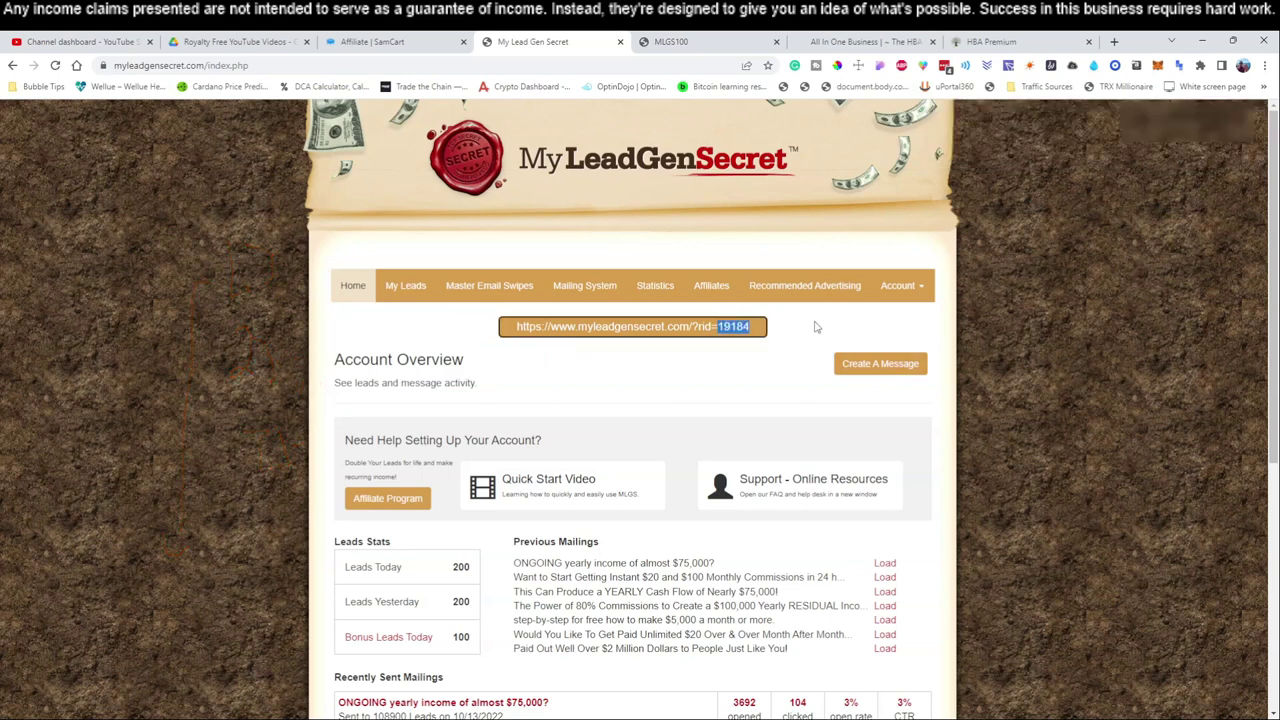
Step: Log out of the first MyLeadGenSecret account and open the Members Login page
left_click(897, 286)
left_click(903, 358)
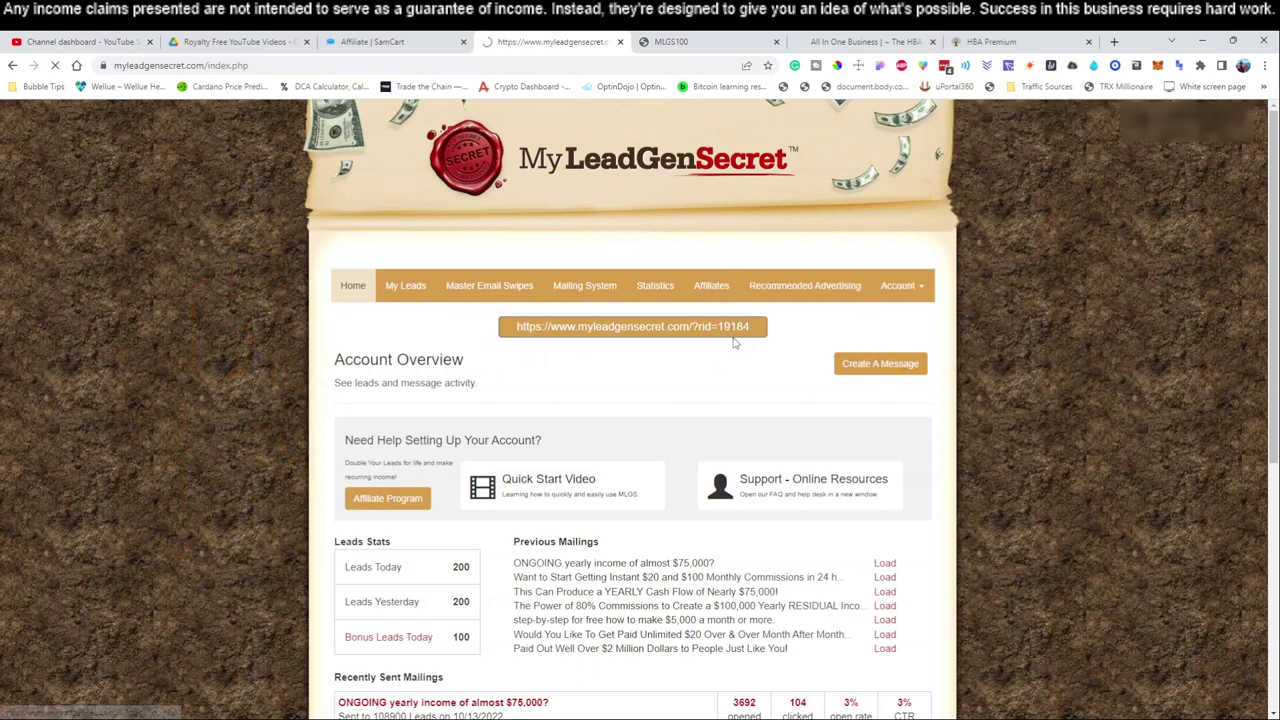
left_click(851, 114)
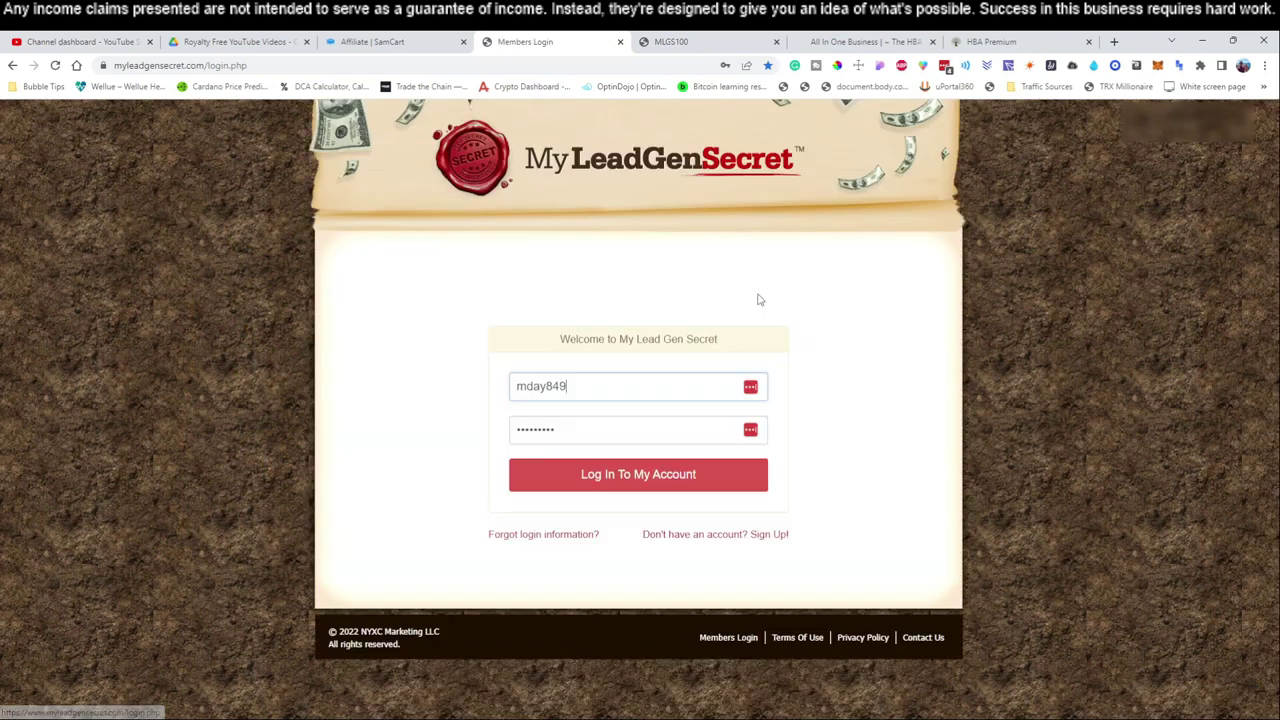
Step: Log in to the second account by adding 1 to the username, and highlight its referral ID and full referral link
left_click(614, 391)
type("1")
left_click(580, 430)
left_click(600, 474)
left_click_drag(717, 327, 770, 328)
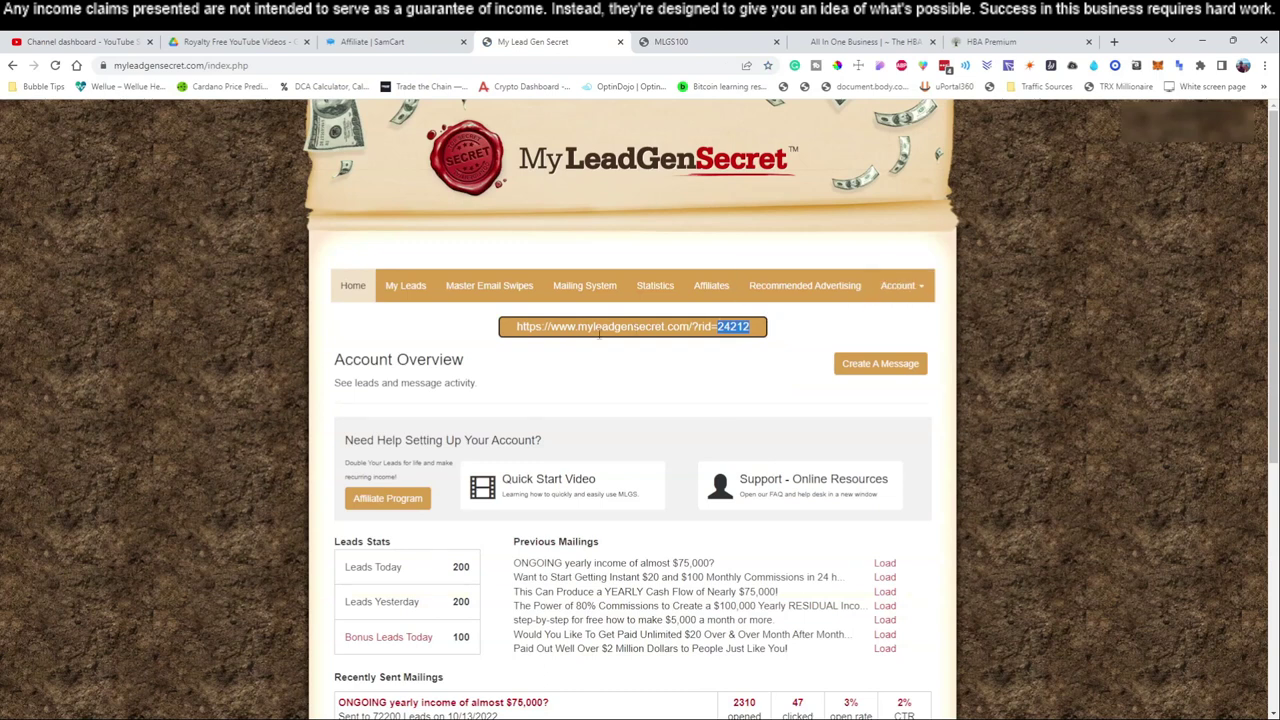
left_click_drag(516, 326, 769, 327)
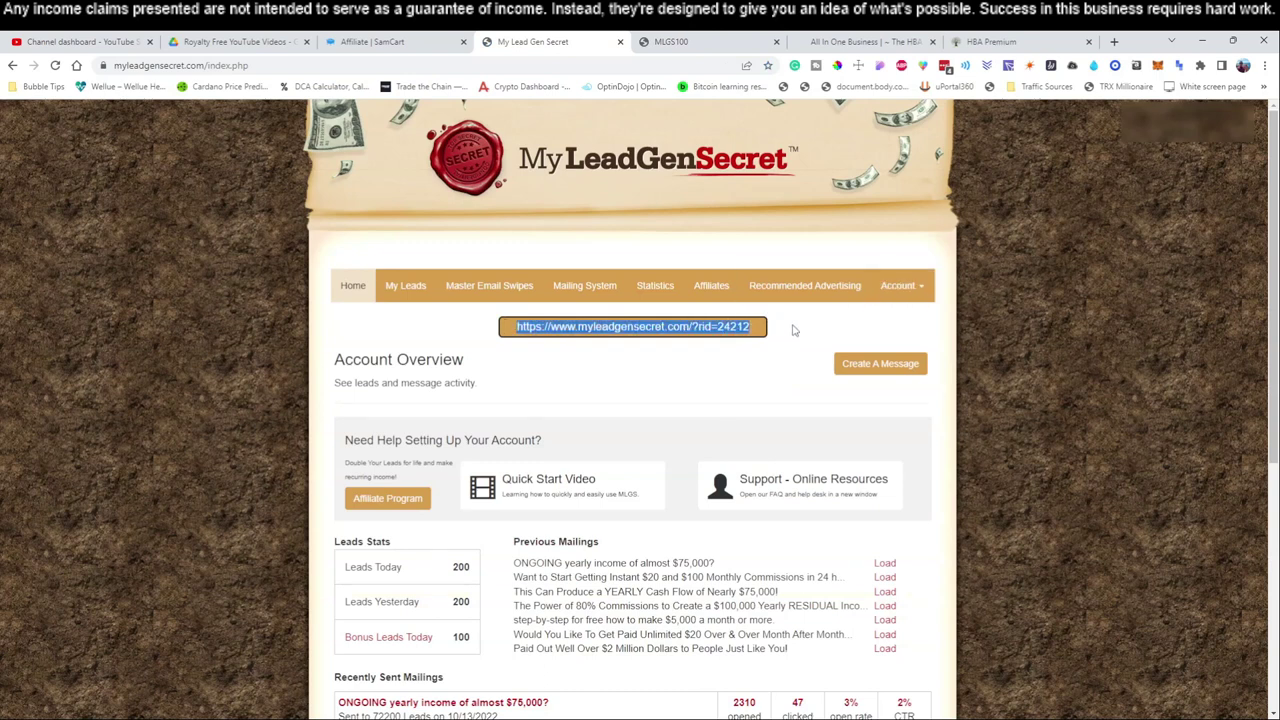
Step: Log out of the second account and log back in to the original MyLeadGenSecret account
left_click(897, 285)
left_click(915, 349)
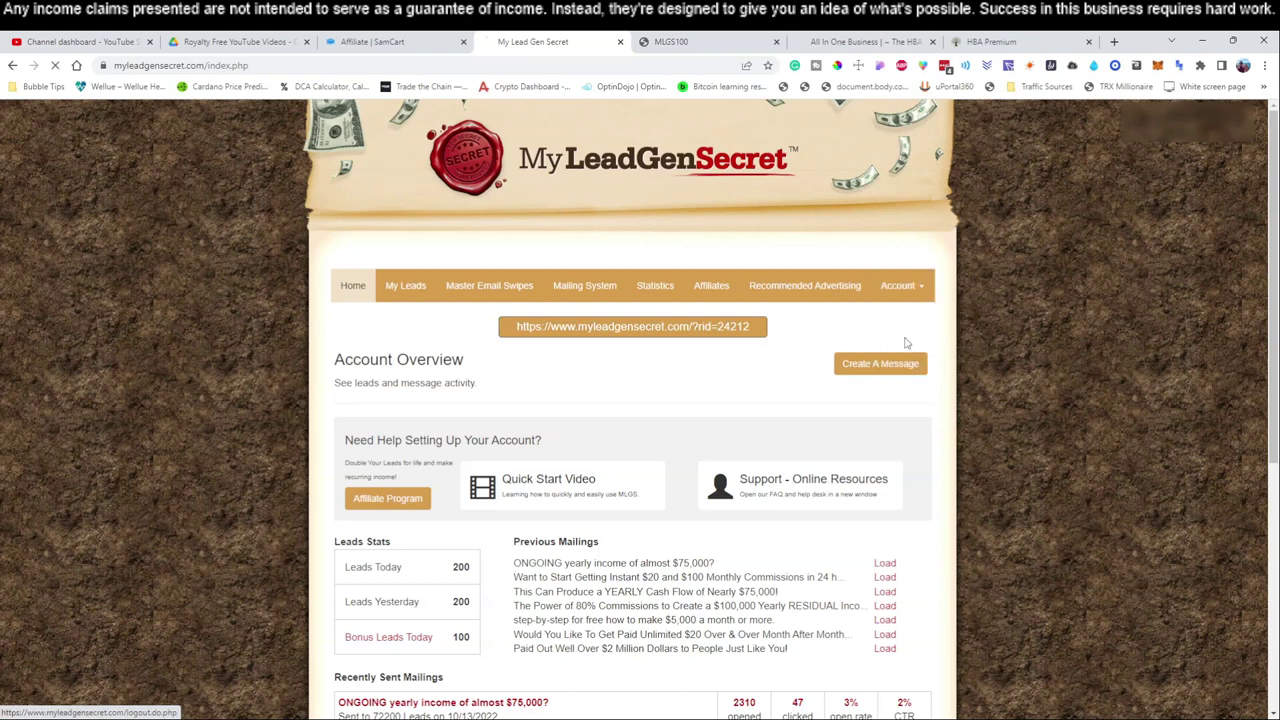
left_click(858, 115)
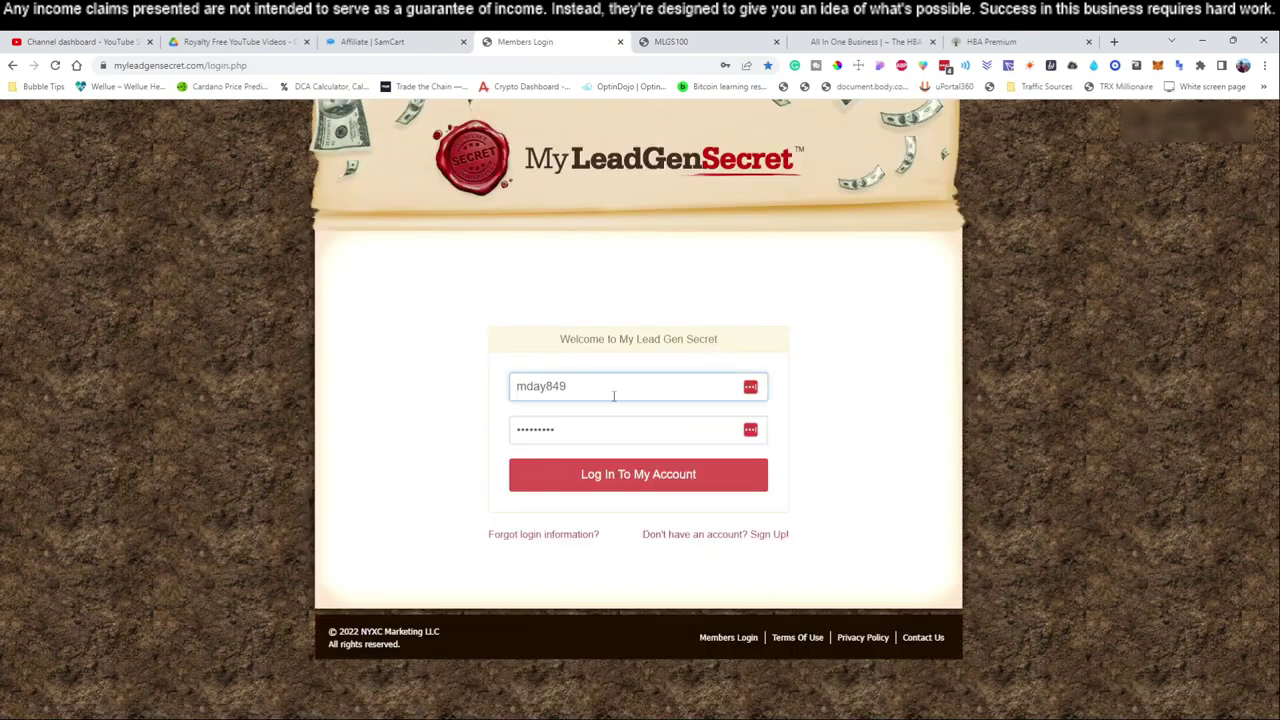
left_click(604, 476)
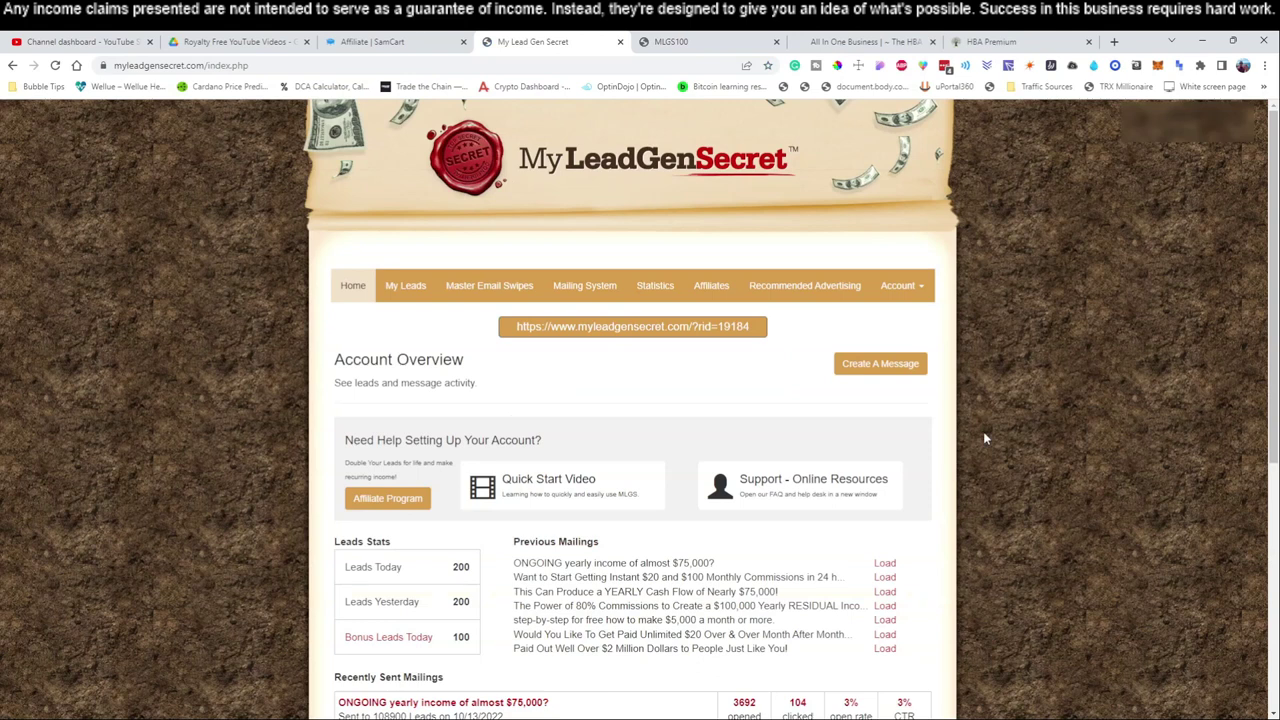
Step: Open the Mailing System, select all lead dates for a mailing by date, and highlight the selected leads count
left_click(579, 287)
scroll(686, 355, "down", 1)
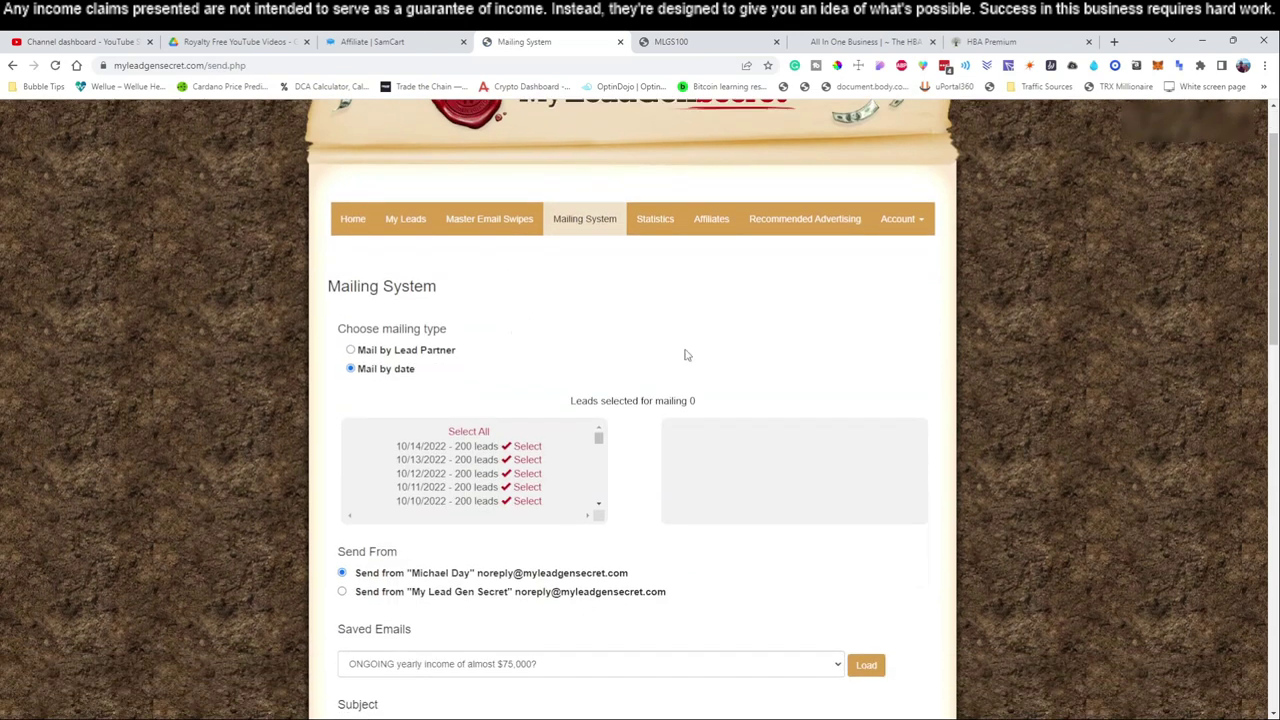
left_click(466, 431)
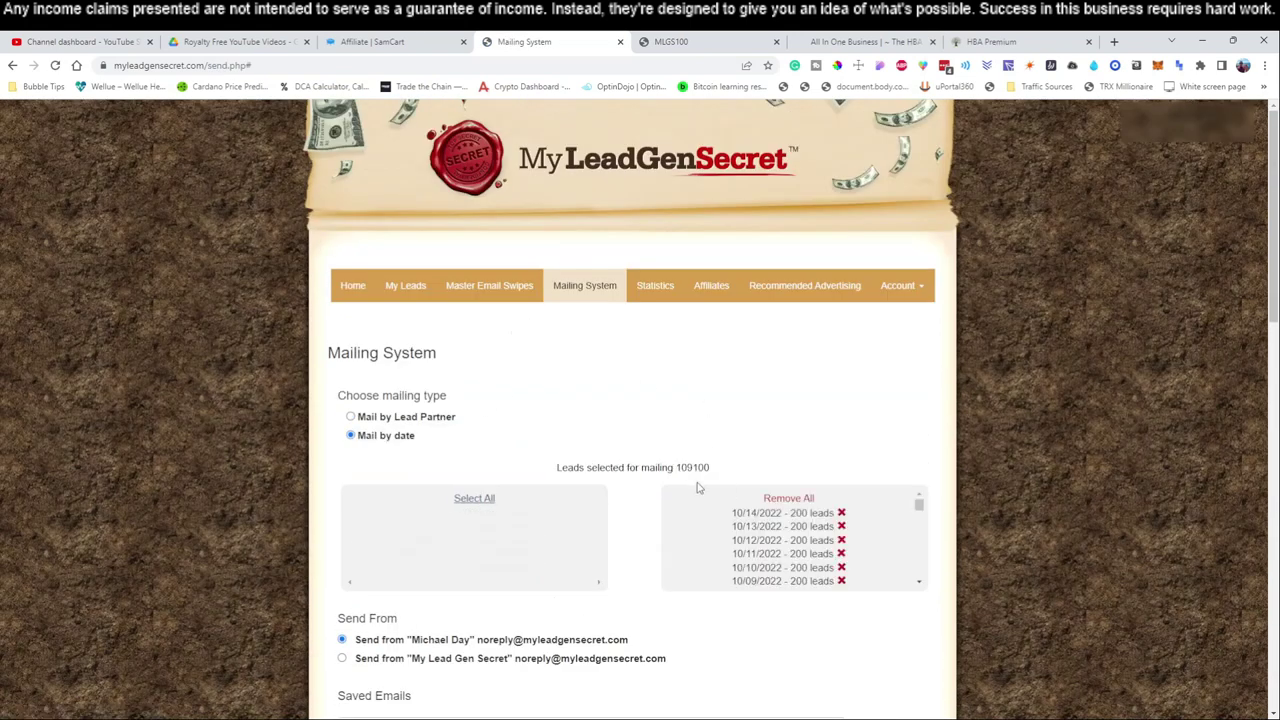
left_click_drag(674, 467, 716, 467)
left_click(726, 445)
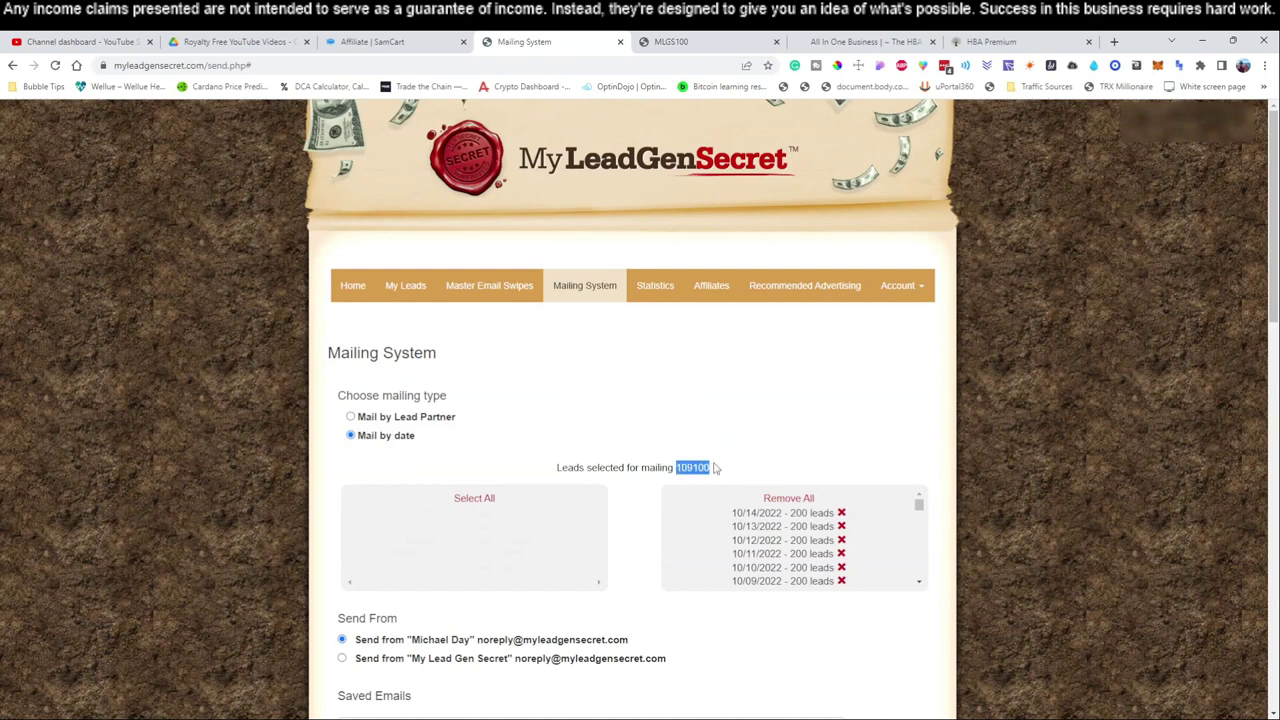
left_click(676, 402)
Step: Bring the mailing's Subject field into view and place the All In One Business page beside the Mailing System page
scroll(671, 391, "down", 2)
scroll(671, 391, "down", 3)
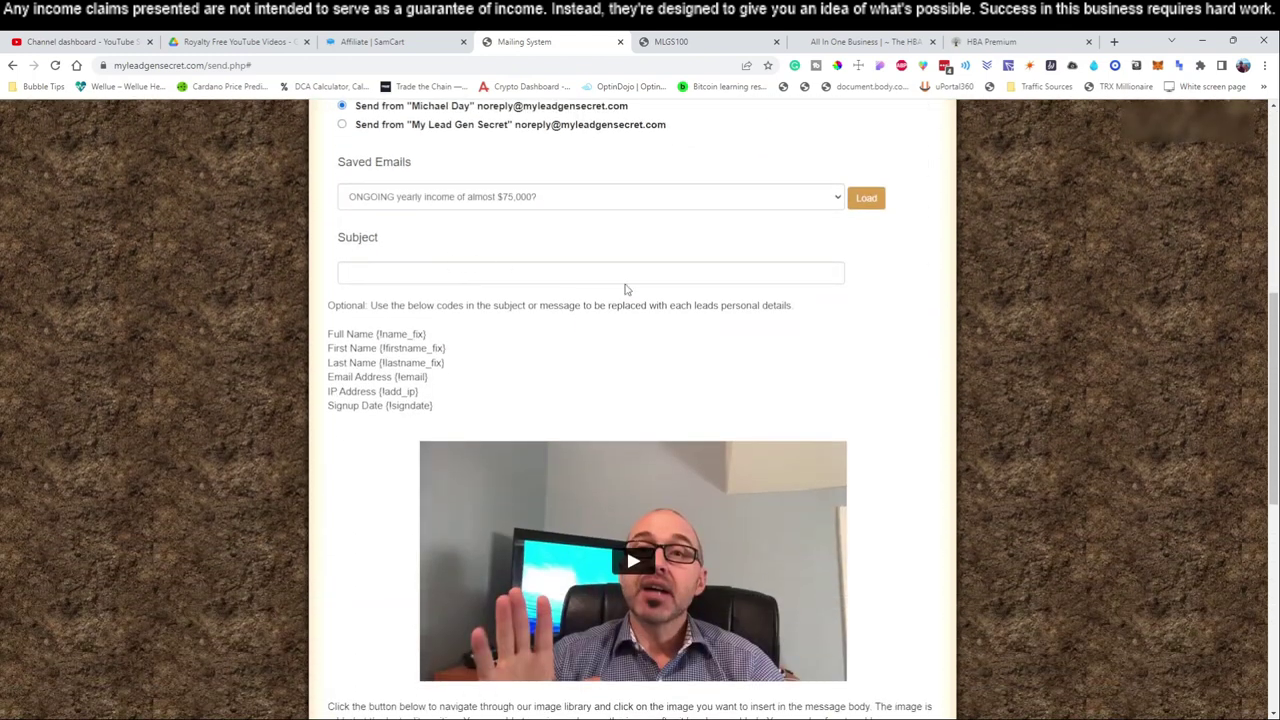
left_click_drag(831, 43, 680, 43)
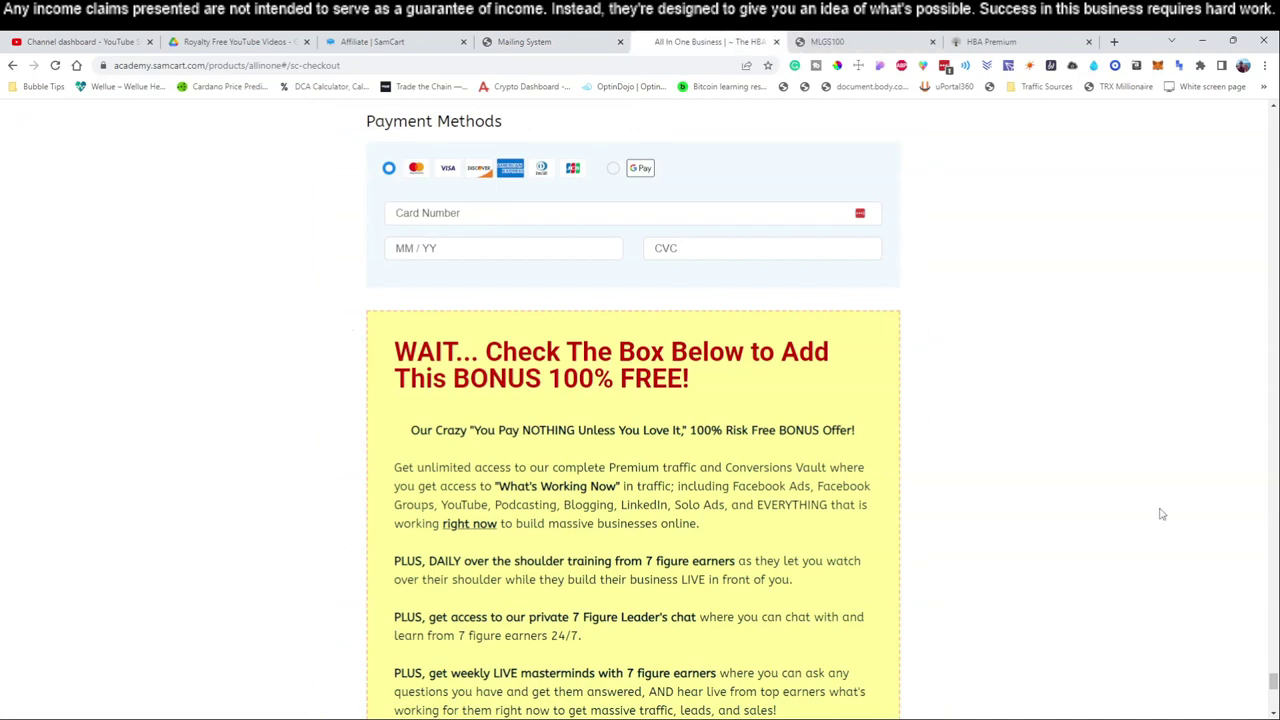
Step: Copy "$100,000 YEARLY RESIDUAL Income in 12 Months or Less!" from the All In One Business sales page
left_click_drag(1268, 680, 1165, 157)
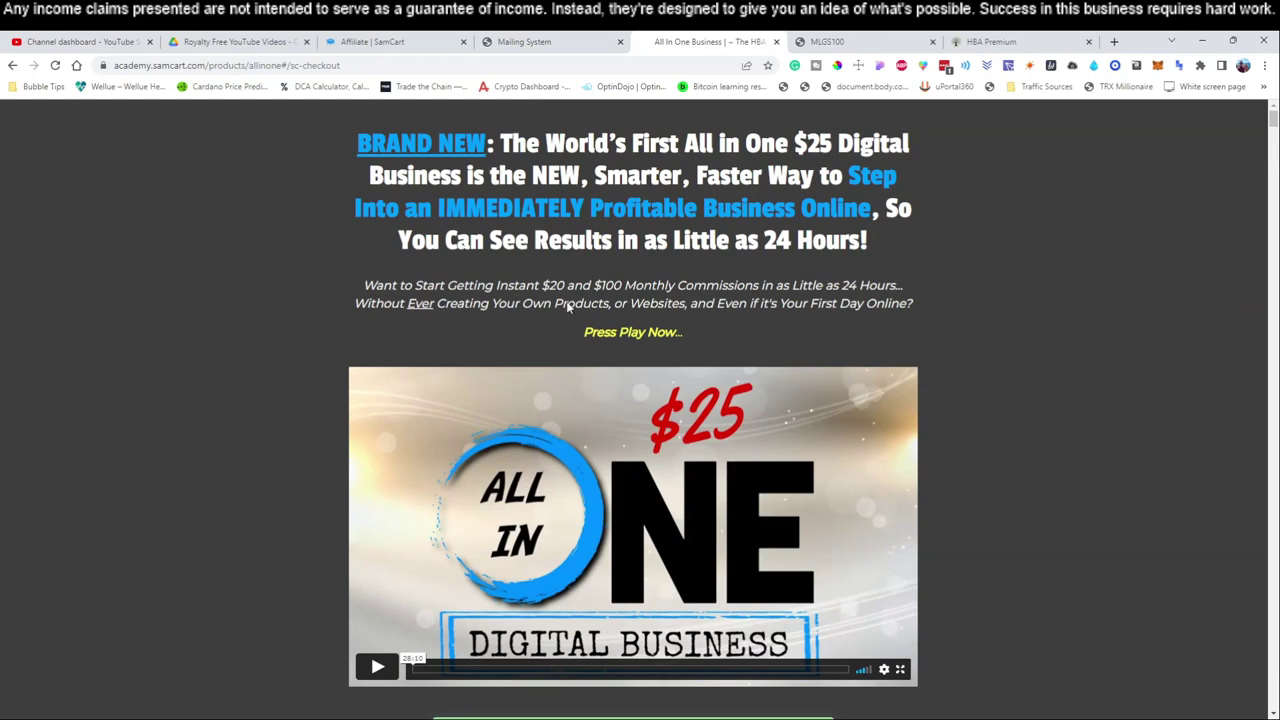
scroll(1007, 333, "down", 6)
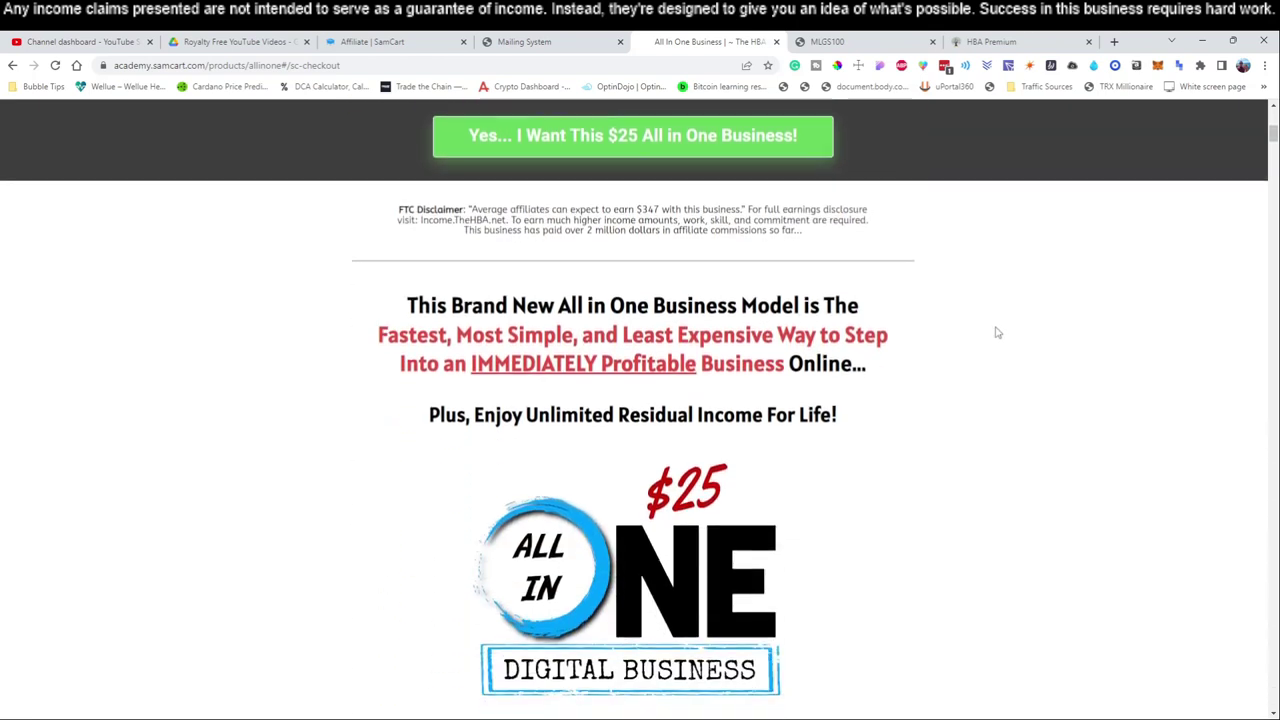
scroll(994, 331, "down", 2)
scroll(437, 318, "down", 3)
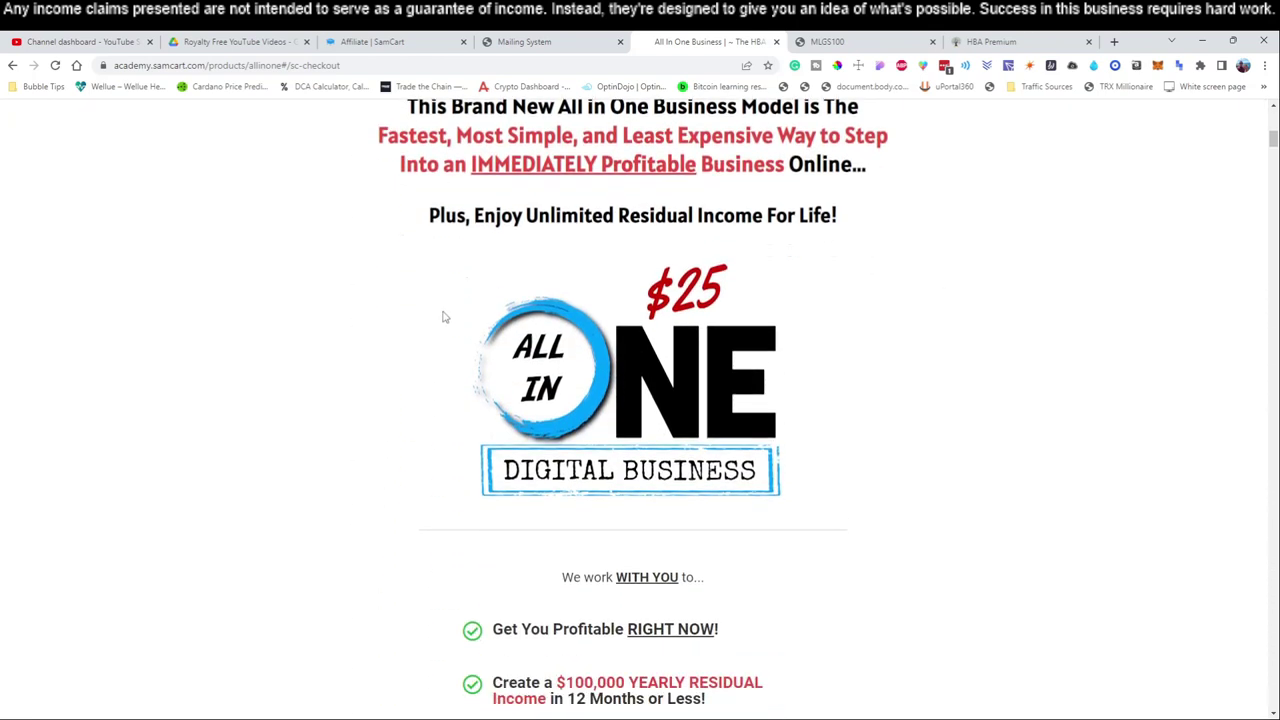
scroll(434, 330, "down", 2)
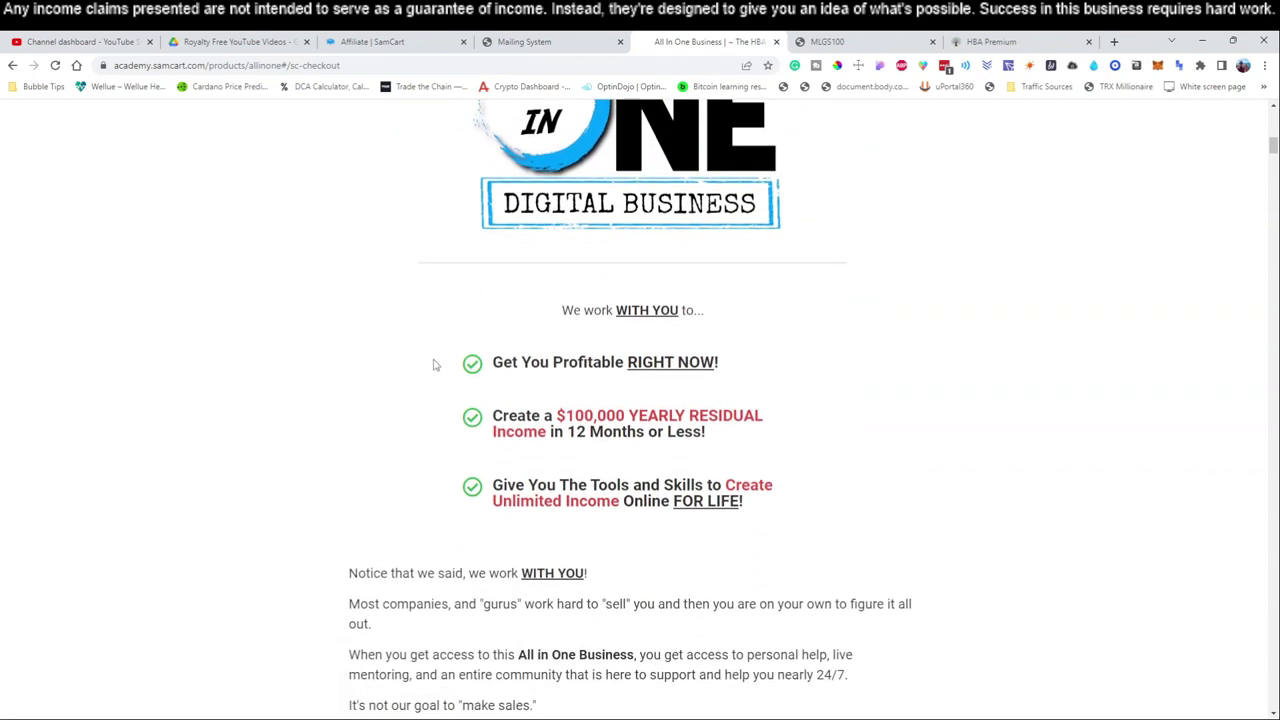
left_click_drag(556, 415, 720, 436)
key("ctrl+c")
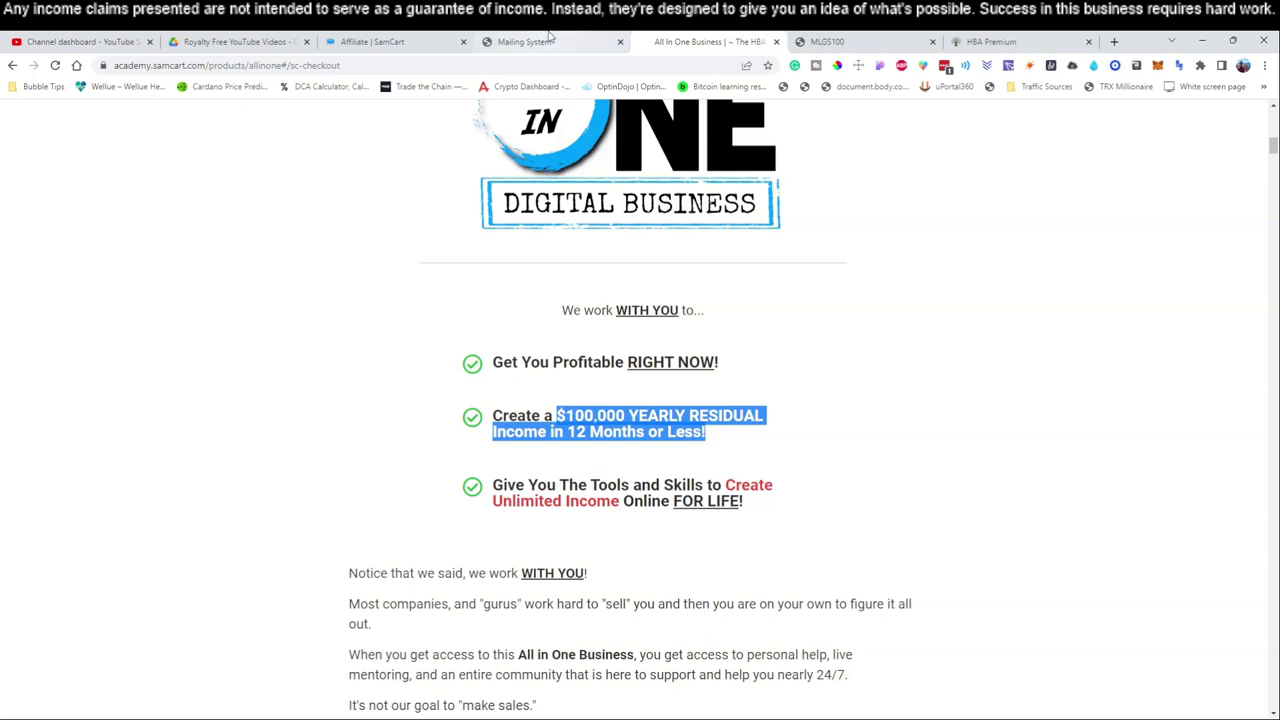
Step: Paste "$100,000 YEARLY RESIDUAL Income in 12 Months or Less!" as the subject of the mailing
left_click(550, 41)
left_click(432, 271)
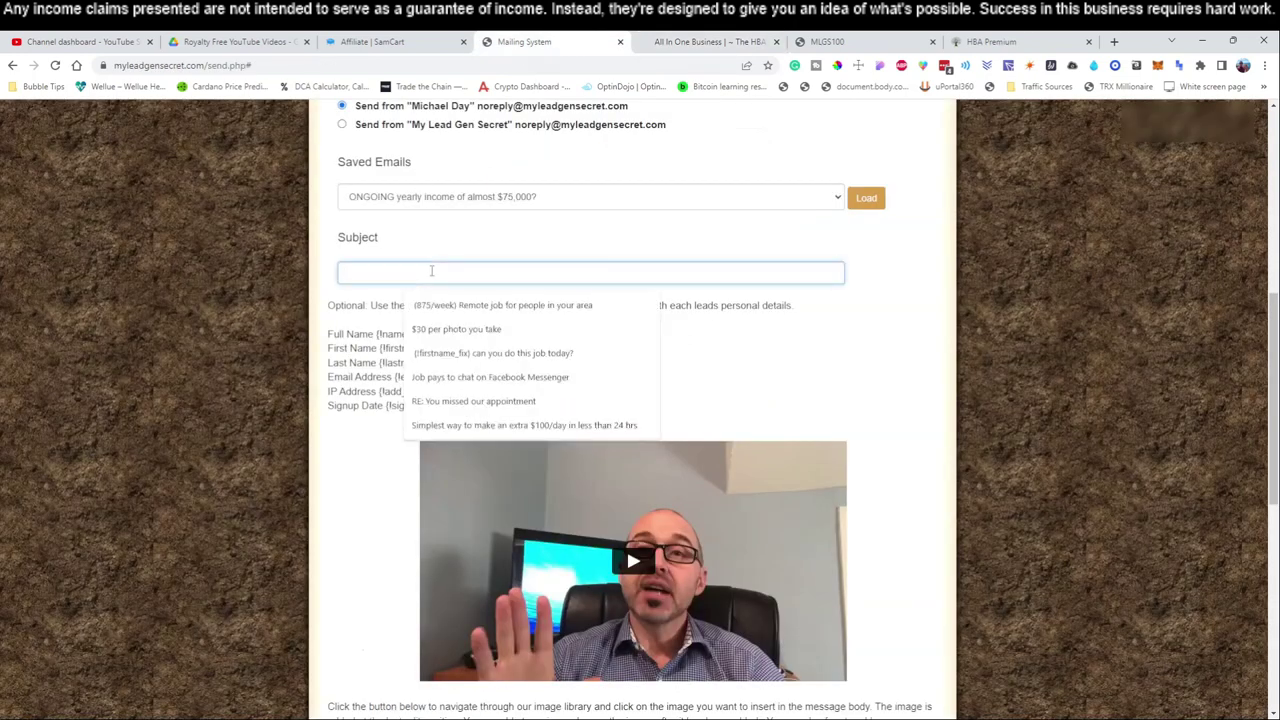
key("ctrl+v")
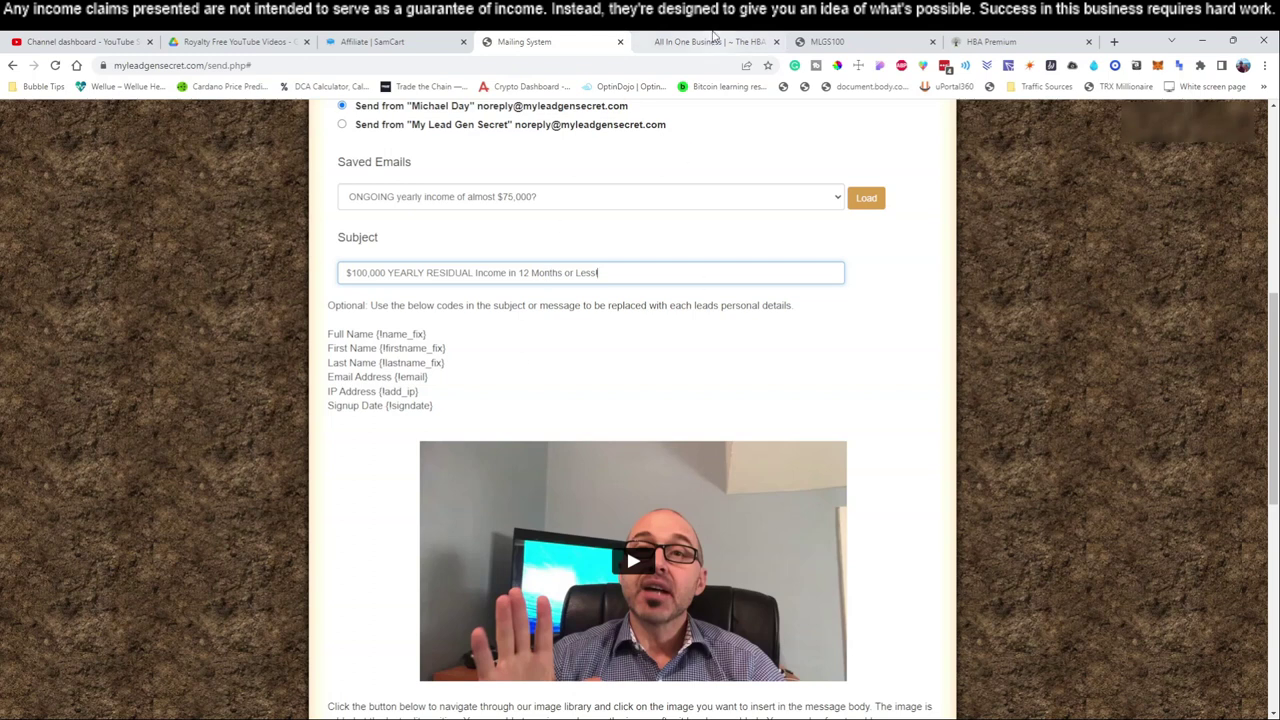
Step: Copy the paragraphs from "It's our goal to help you create true, LONG TERM wealth" through "RIGHT NOW..." on the All In One Business sales page
left_click(713, 38)
scroll(651, 326, "down", 3)
scroll(800, 372, "down", 3)
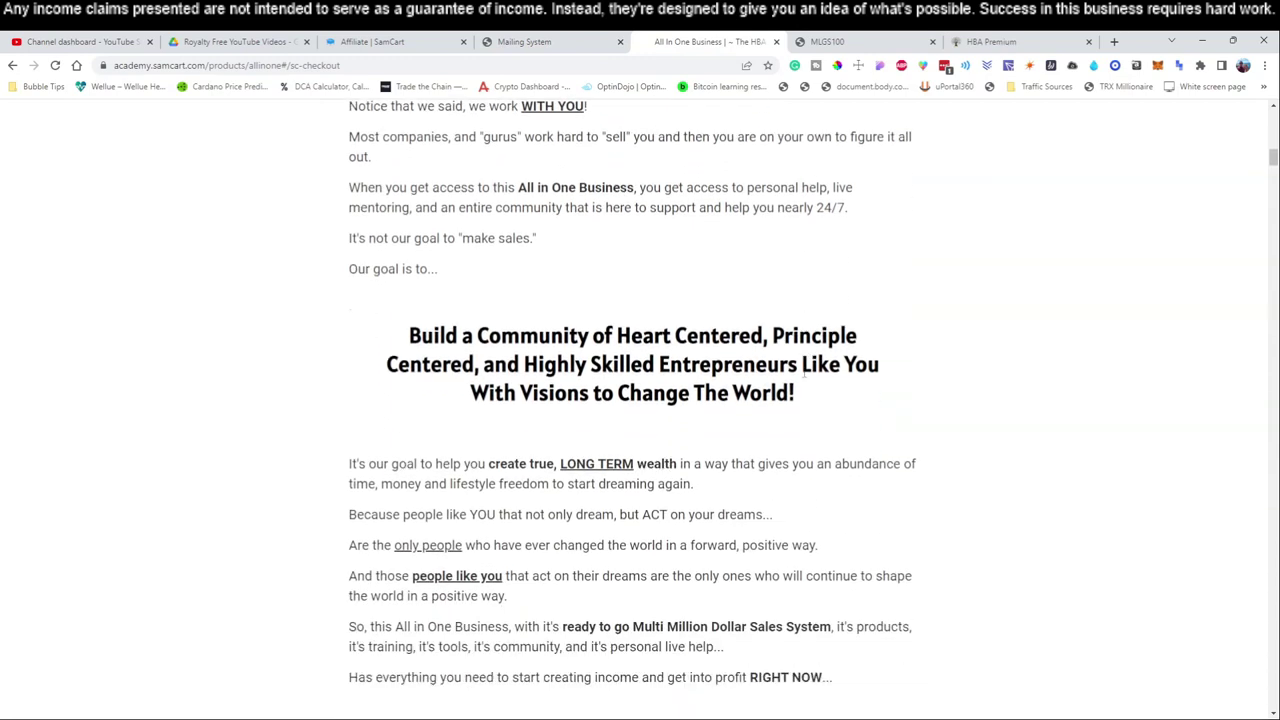
scroll(803, 373, "down", 3)
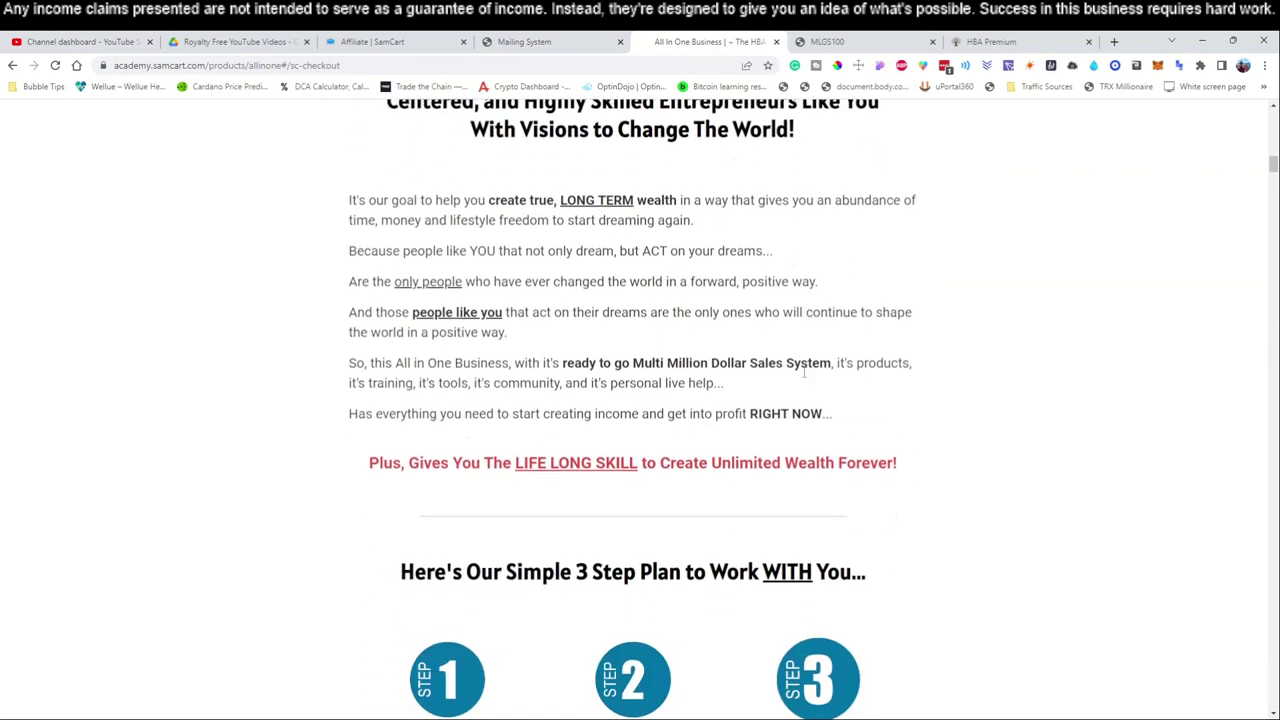
scroll(803, 373, "down", 1)
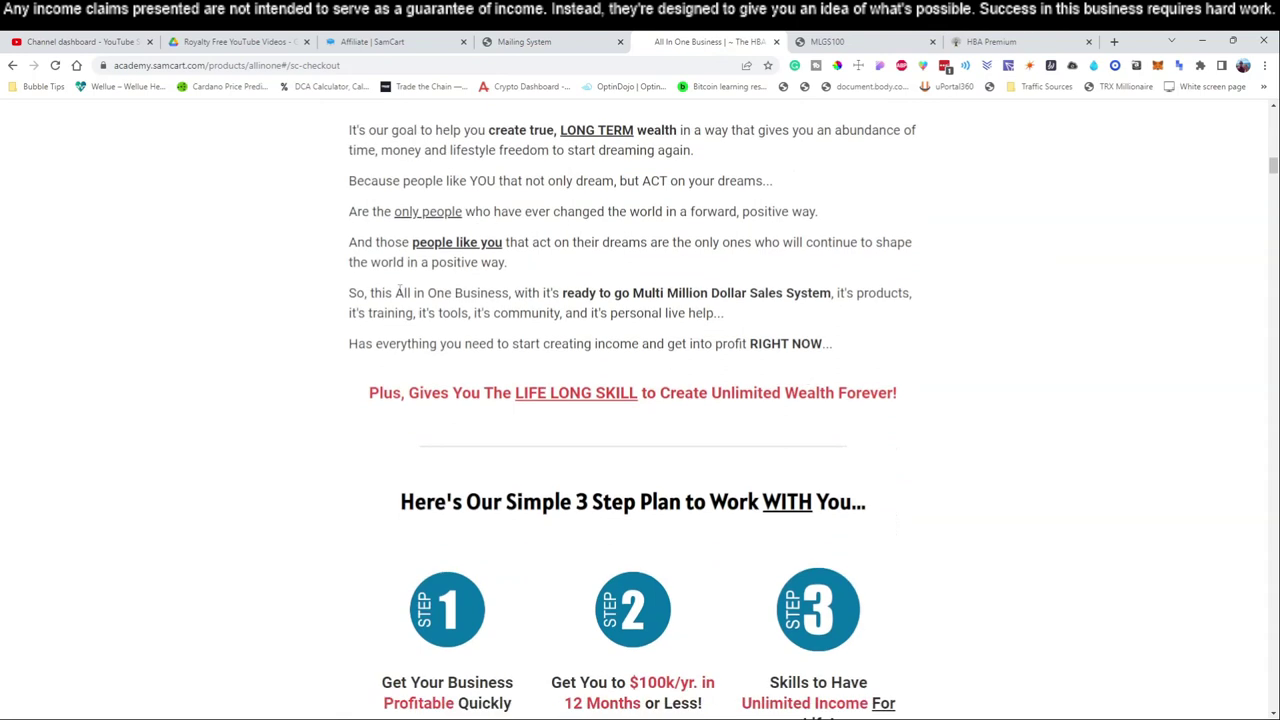
scroll(365, 265, "up", 1)
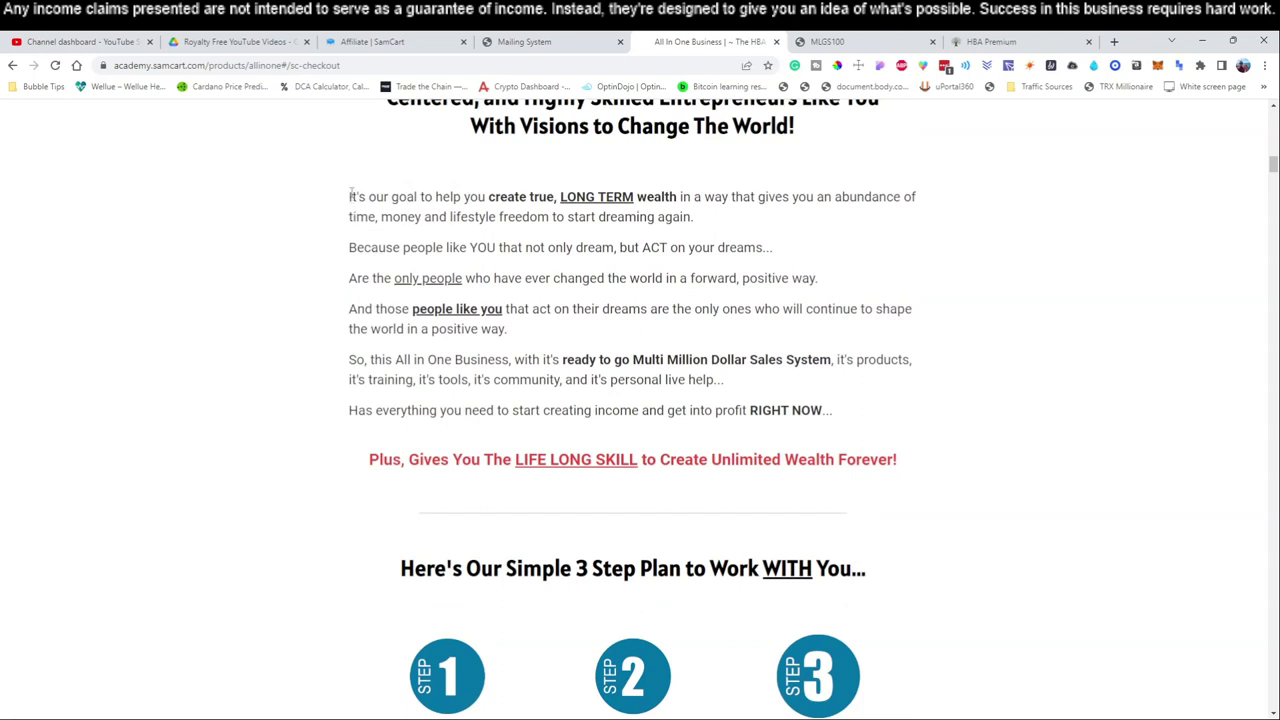
left_click_drag(350, 192, 843, 408)
key("ctrl+c")
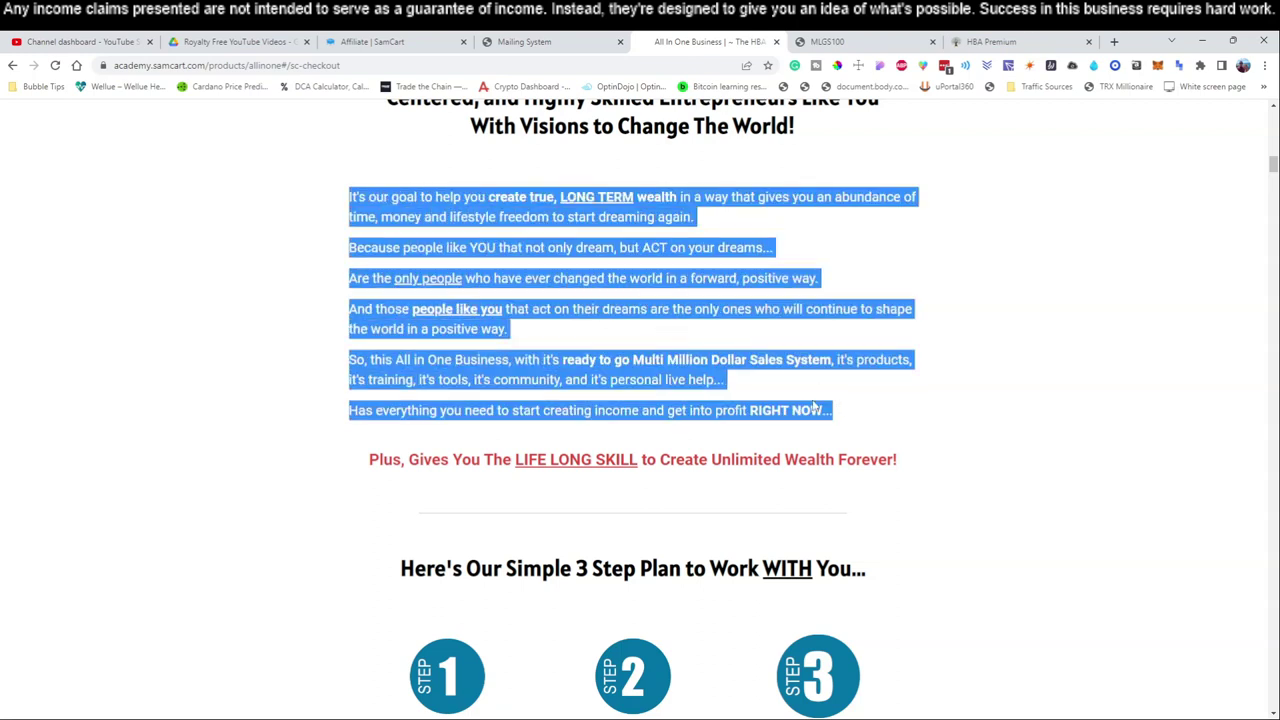
left_click(560, 42)
scroll(522, 270, "down", 6)
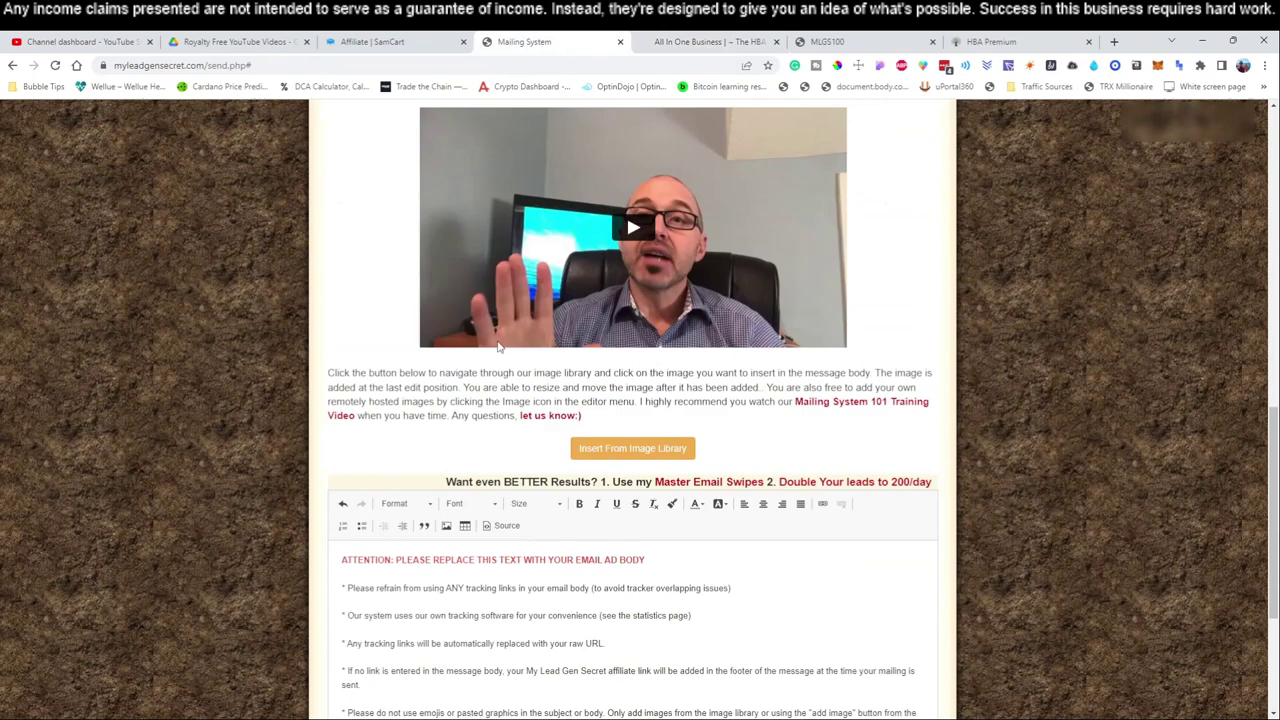
left_click(484, 355)
key("ctrl+a")
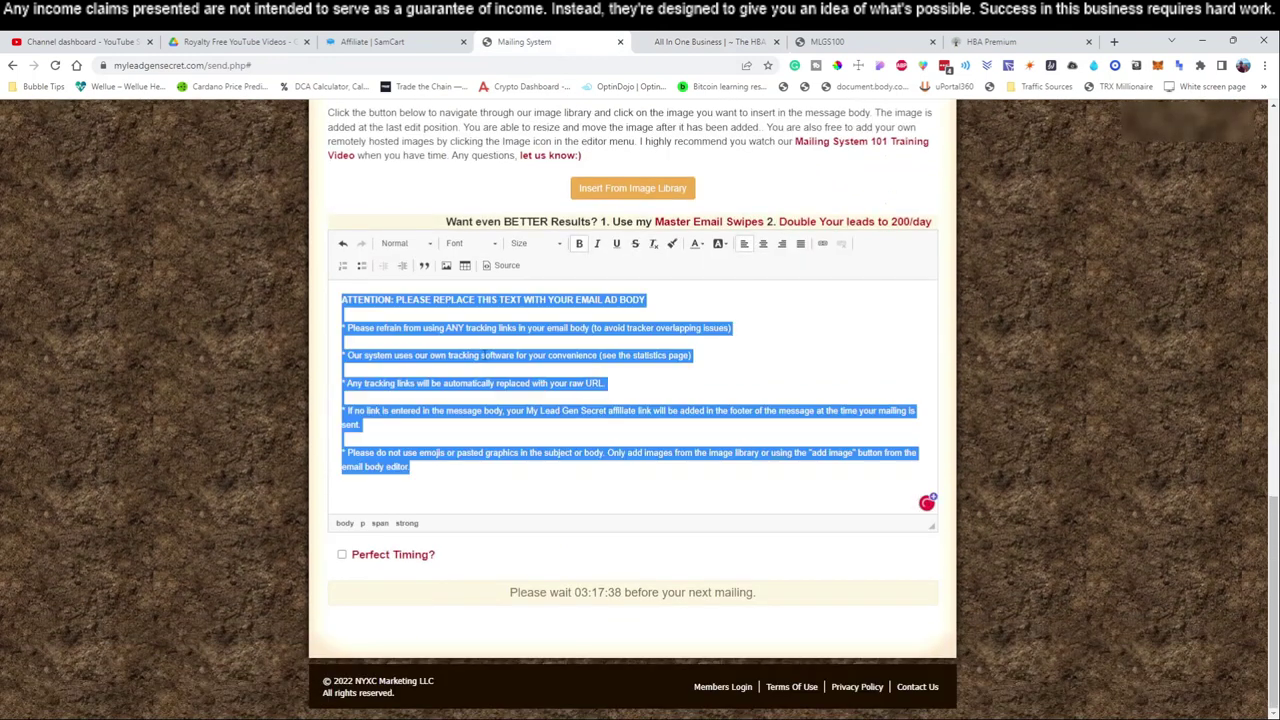
key("BackSpace")
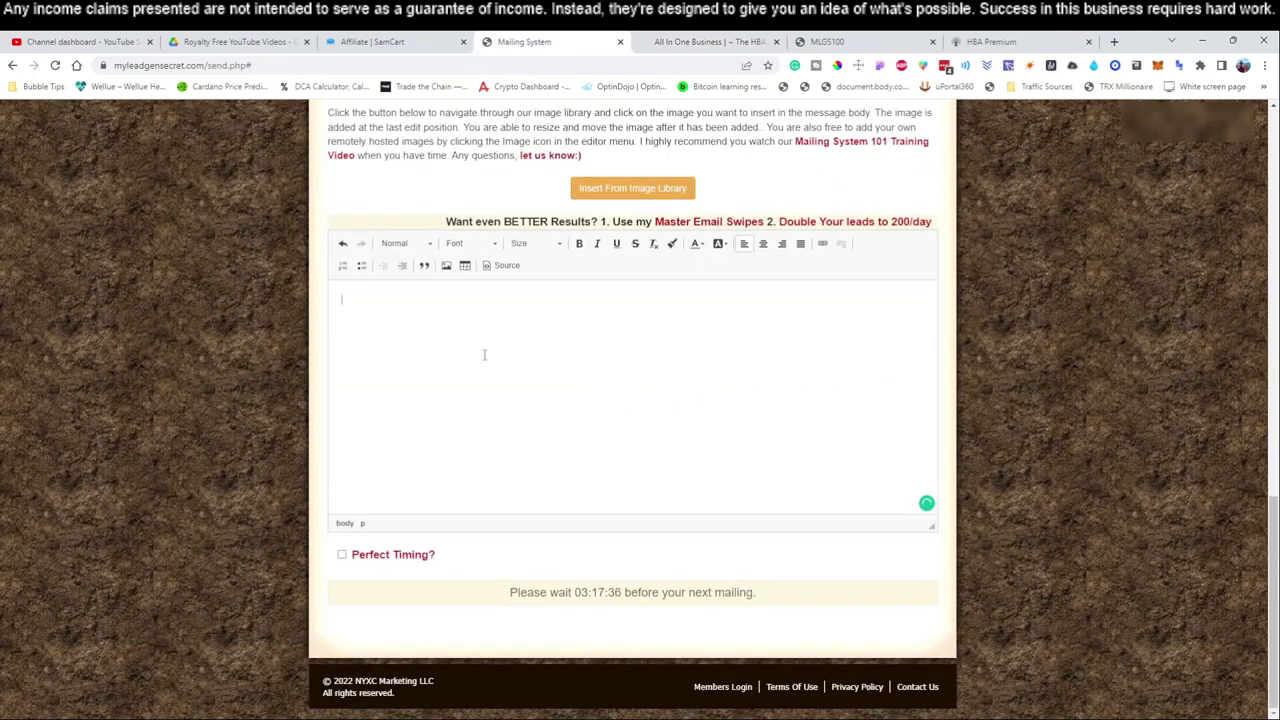
key("ctrl+v")
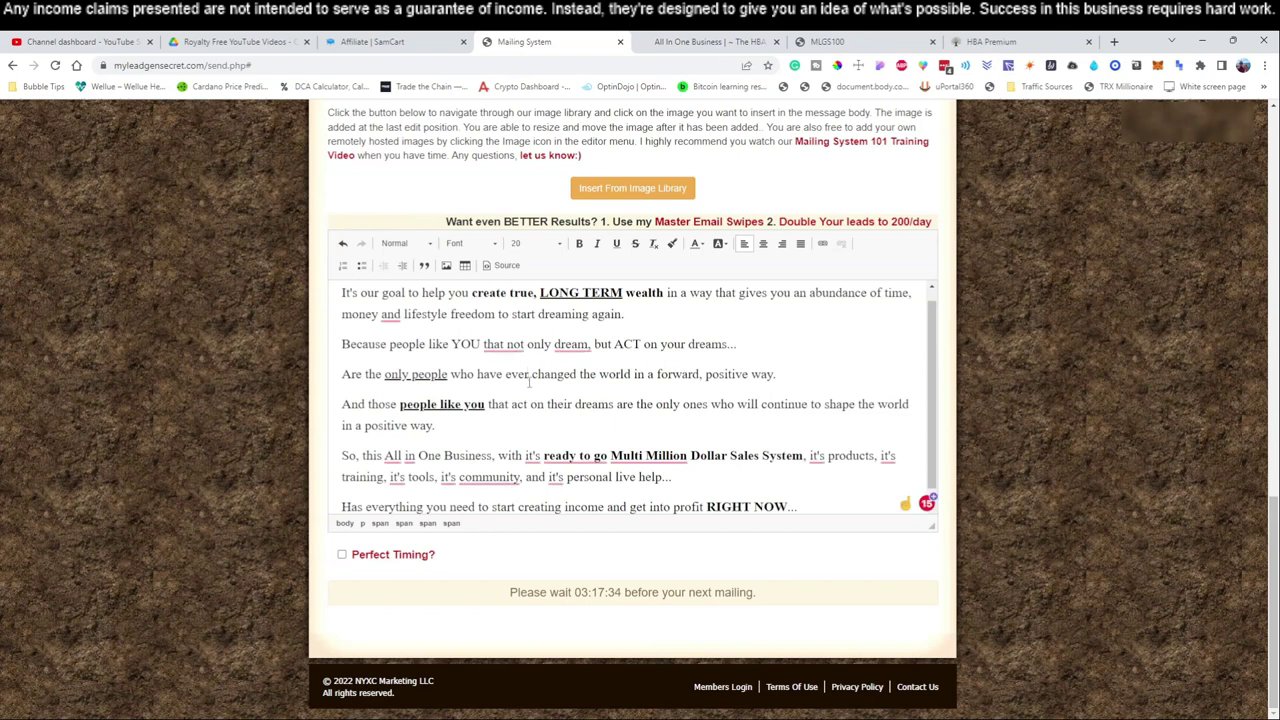
Step: Format the whole email body as Arial, size 16, with the Normal paragraph format
key("ctrl+a")
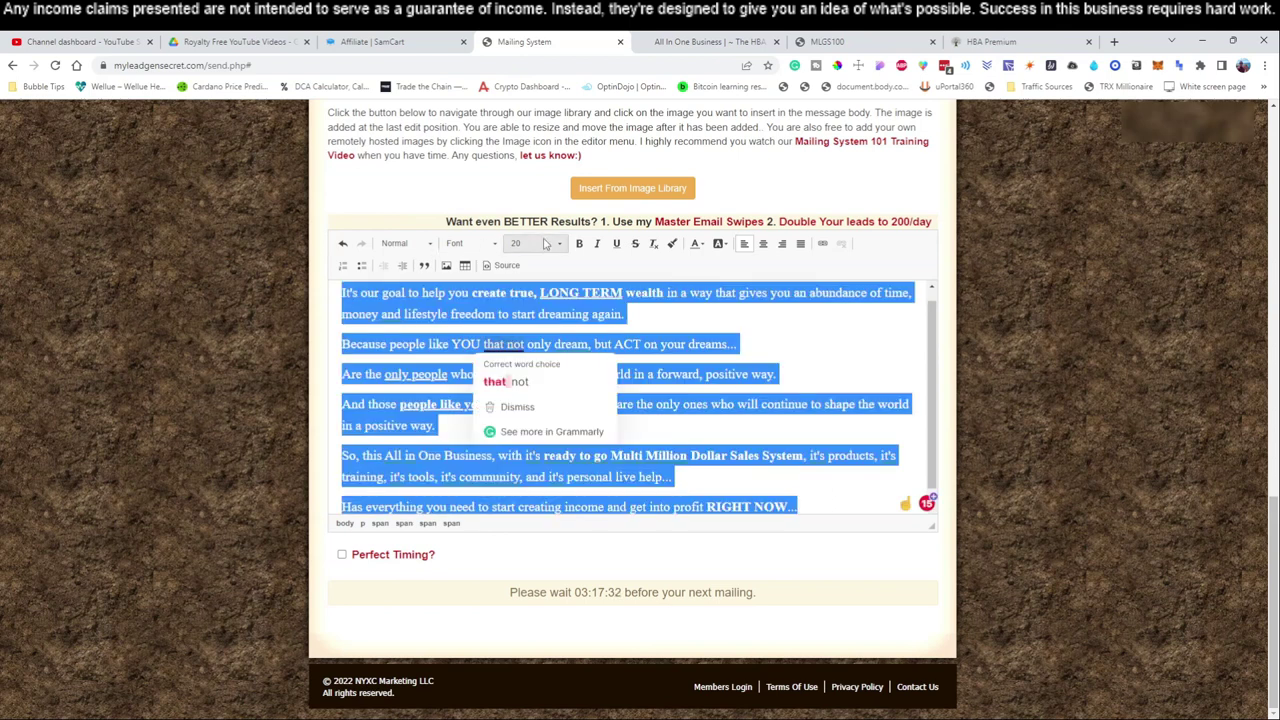
left_click(545, 243)
scroll(528, 318, "up", 2)
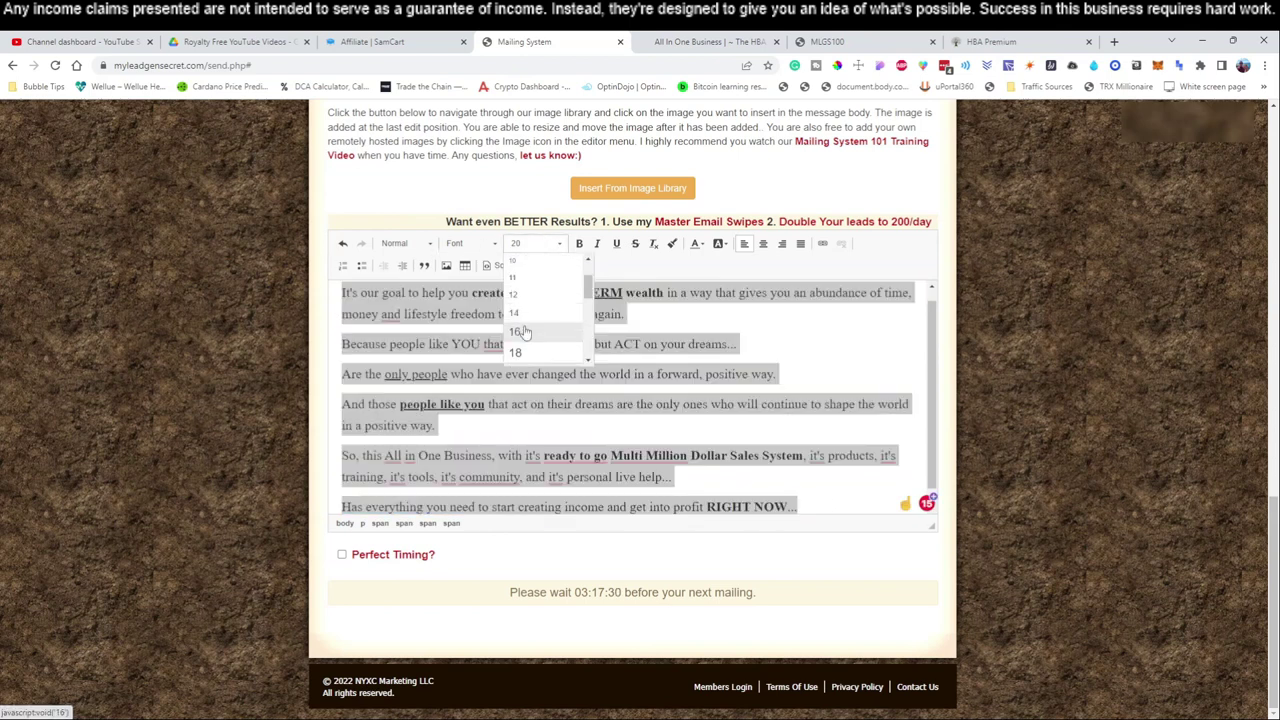
left_click(520, 332)
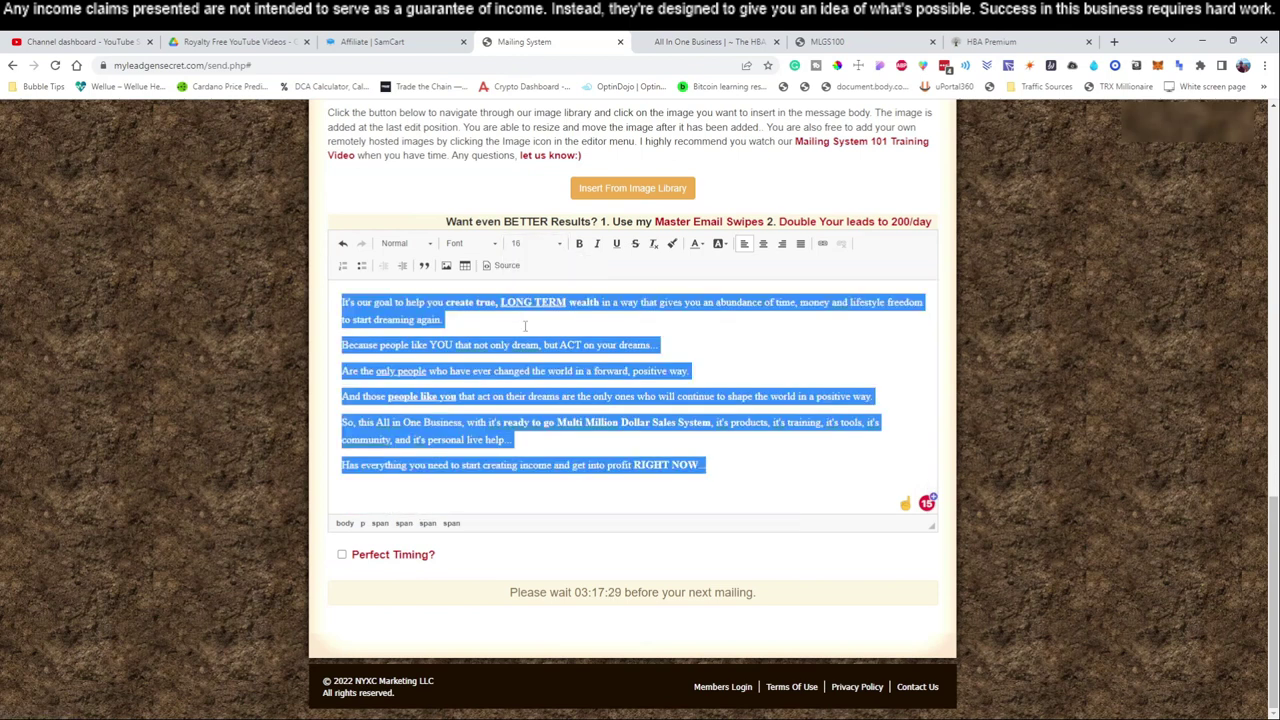
left_click(470, 243)
left_click(470, 280)
left_click(432, 251)
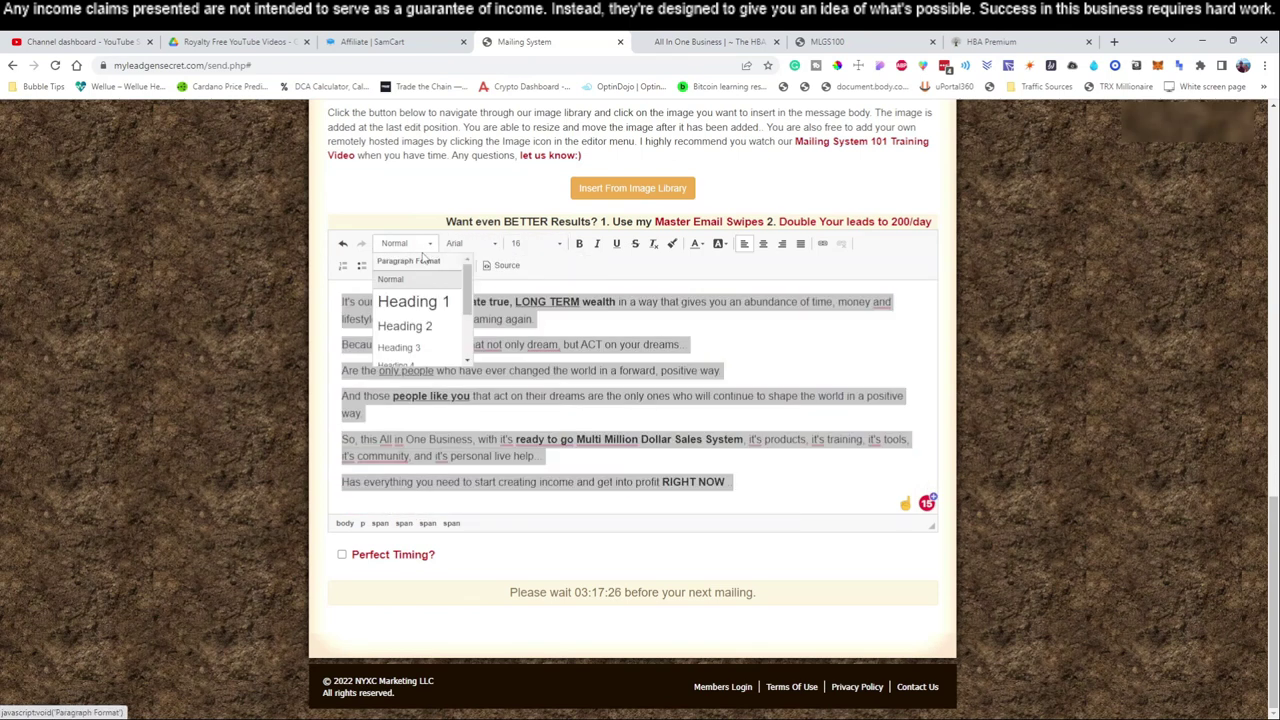
left_click(417, 282)
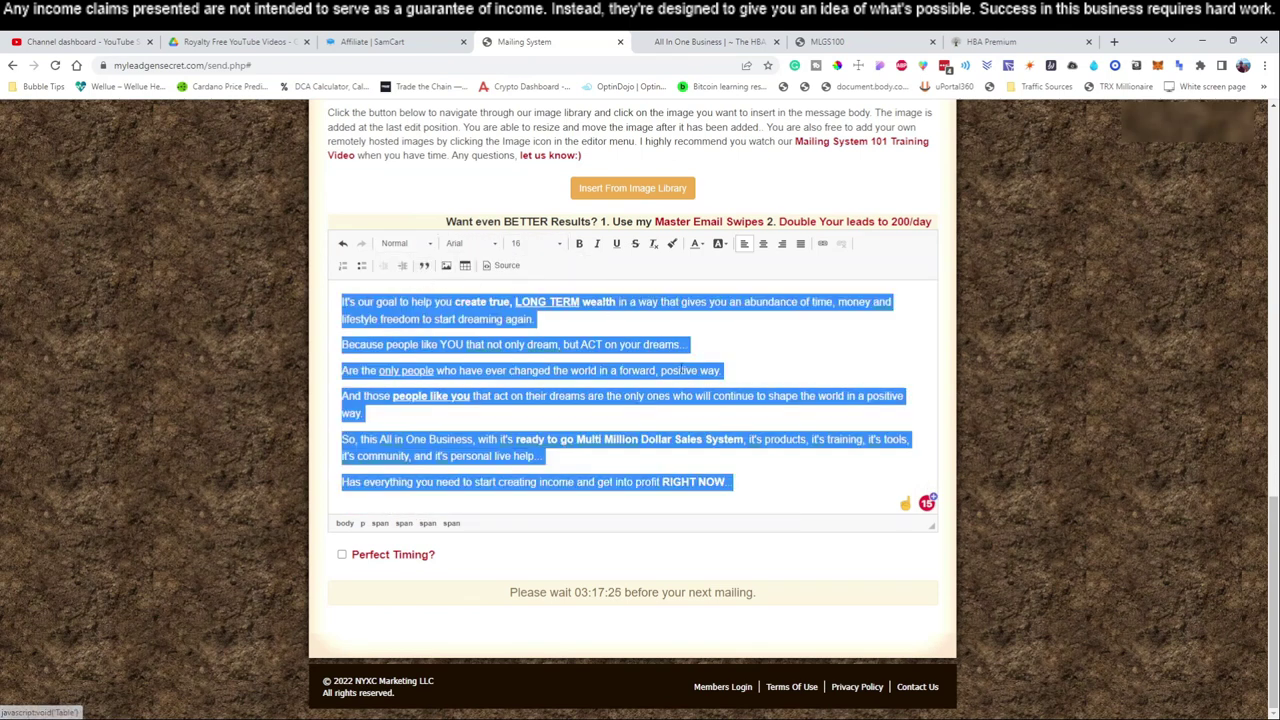
left_click(590, 331)
Step: Review the mailing's subject line and the pasted paragraphs in the message body
scroll(590, 331, "up", 5)
left_click(354, 212)
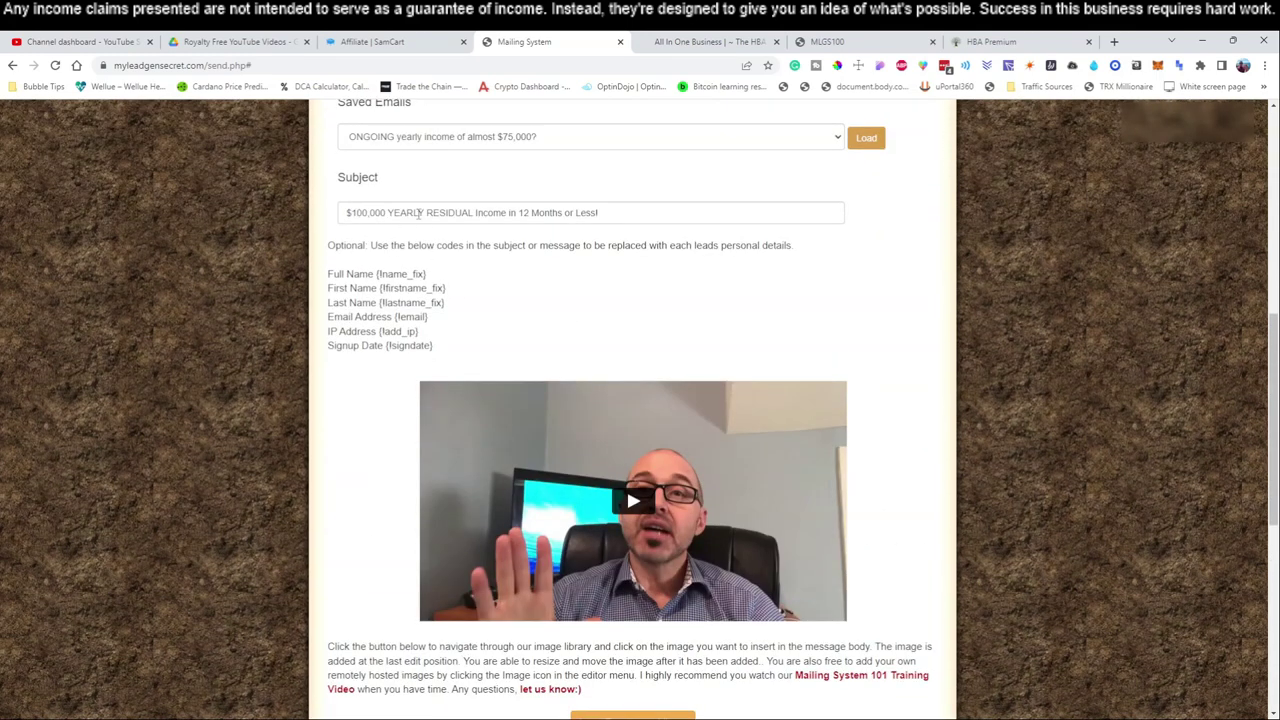
scroll(604, 268, "down", 4)
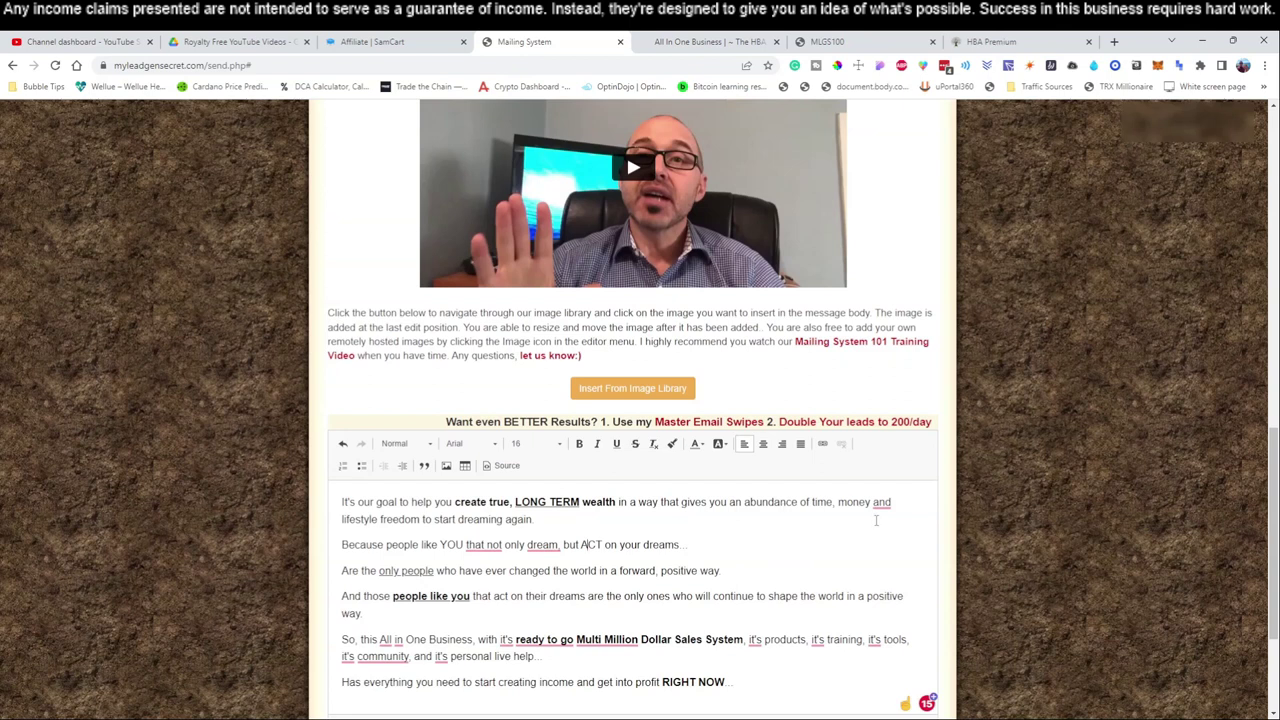
scroll(723, 514, "down", 1)
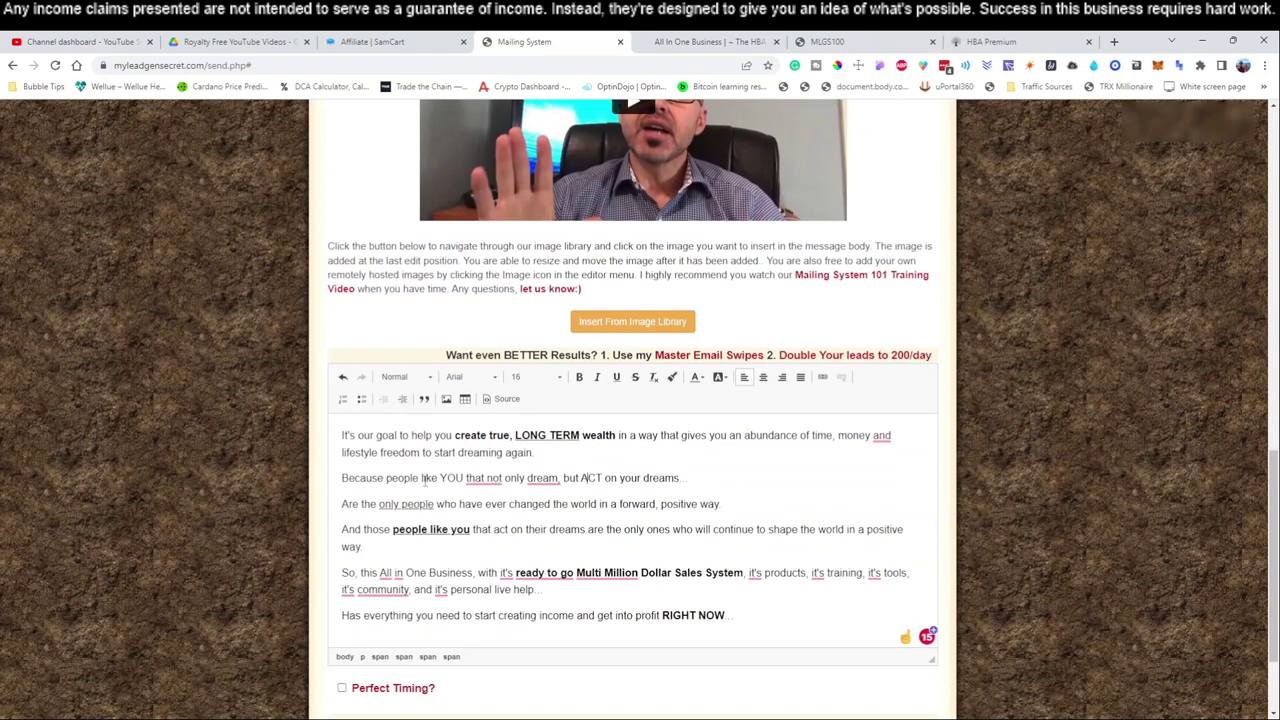
mouse_move(488, 479)
scroll(758, 502, "down", 1)
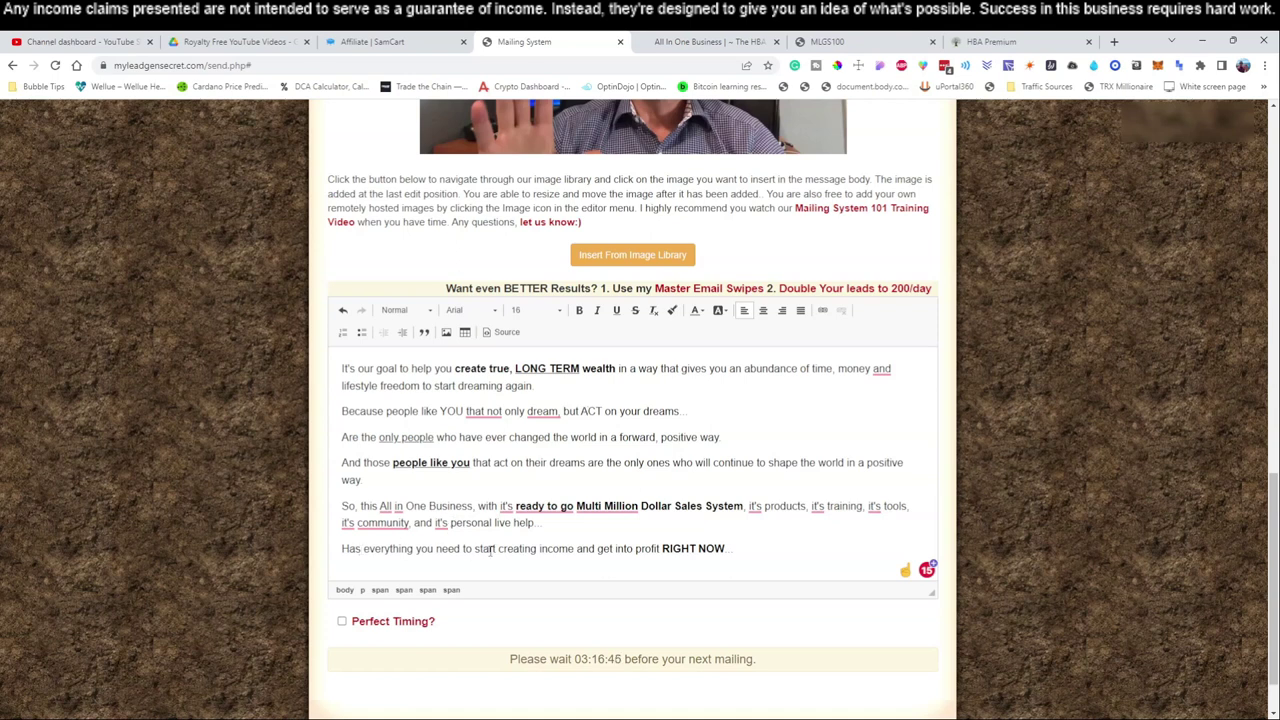
Step: Begin a new line starting with "C" below the last body paragraph and copy the mailing's subject text
left_click(753, 551)
key("Return")
type("Clcik")
key("BackSpace")
key("BackSpace")
key("BackSpace")
key("BackSpace")
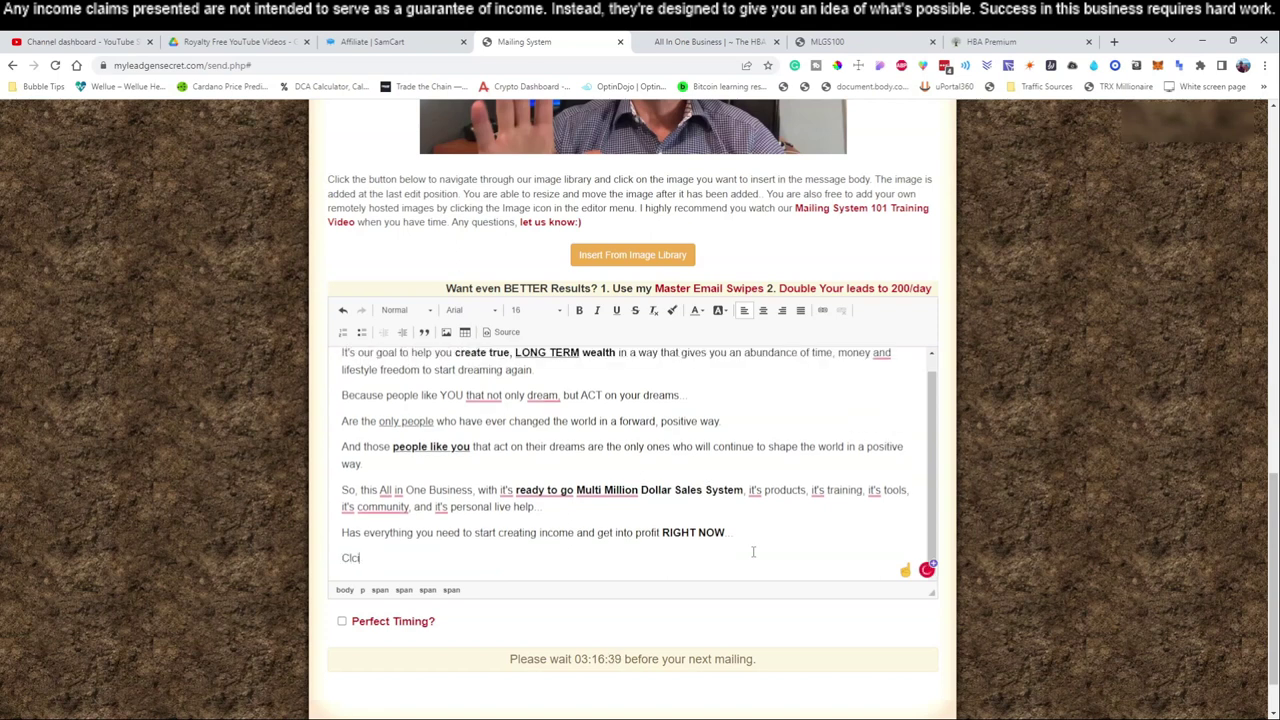
scroll(511, 245, "up", 4)
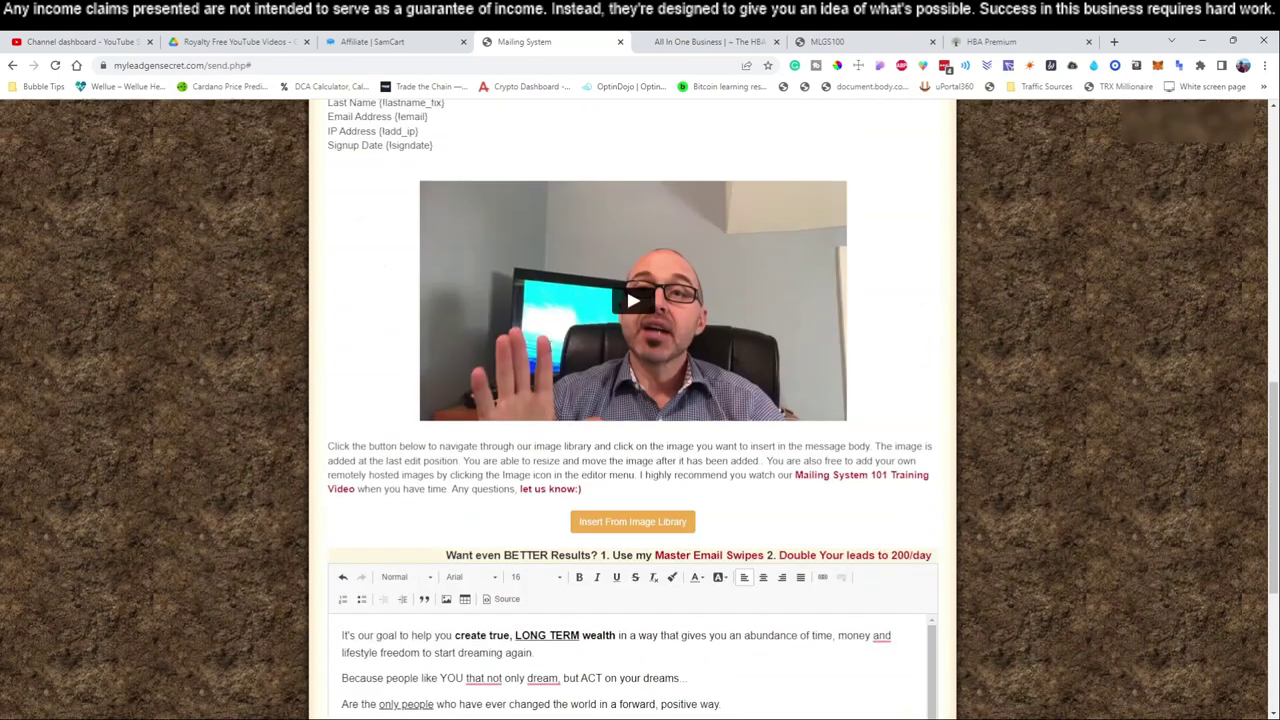
triple_click(489, 158)
key("ctrl+c")
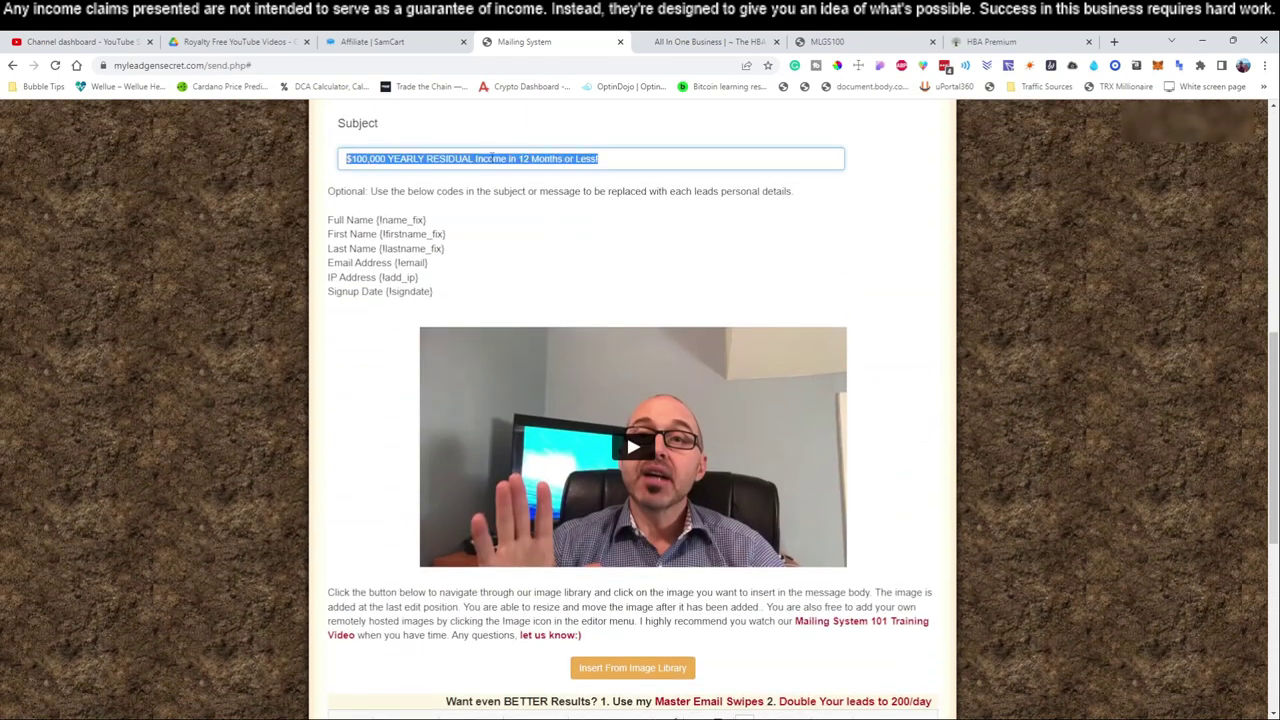
Step: Complete the new line in the message body as "Click Here To Start Making $100,000 YEARLY RESIDUAL Income in 12 Months or Less!"
scroll(461, 486, "down", 4)
scroll(461, 486, "down", 1)
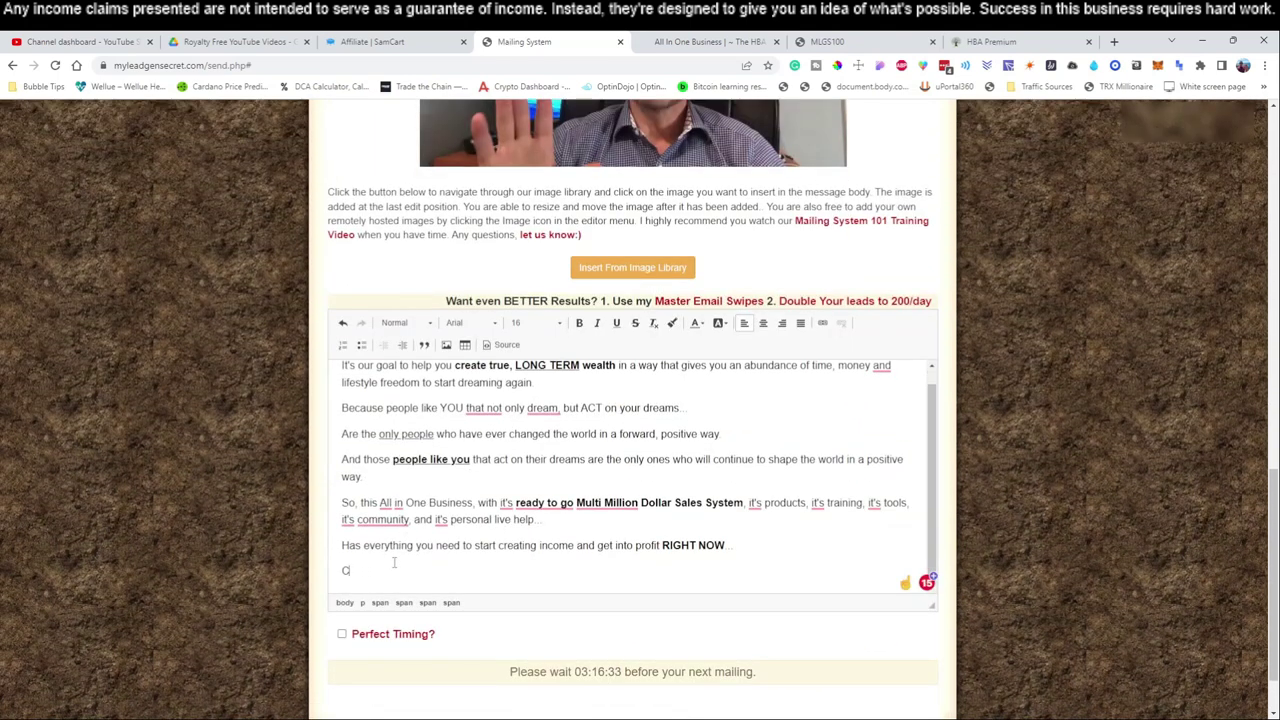
type("lick Here To")
key("Return")
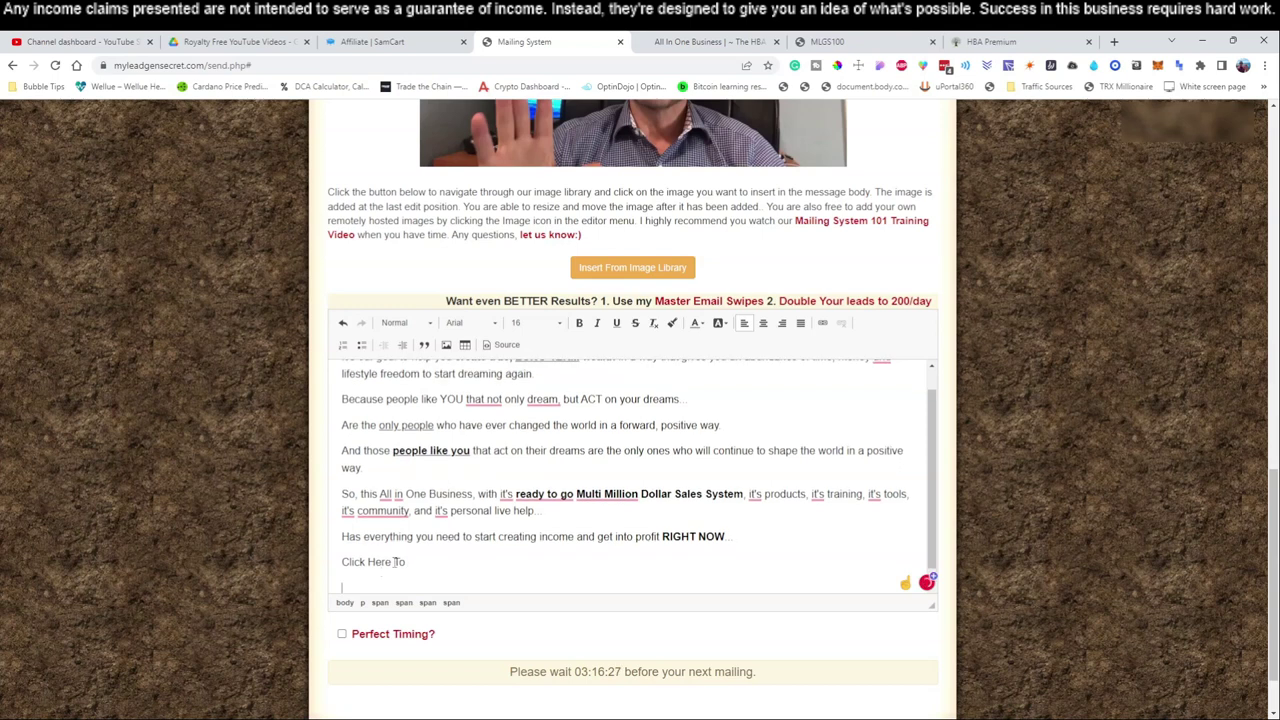
key("BackSpace")
type("Start Making")
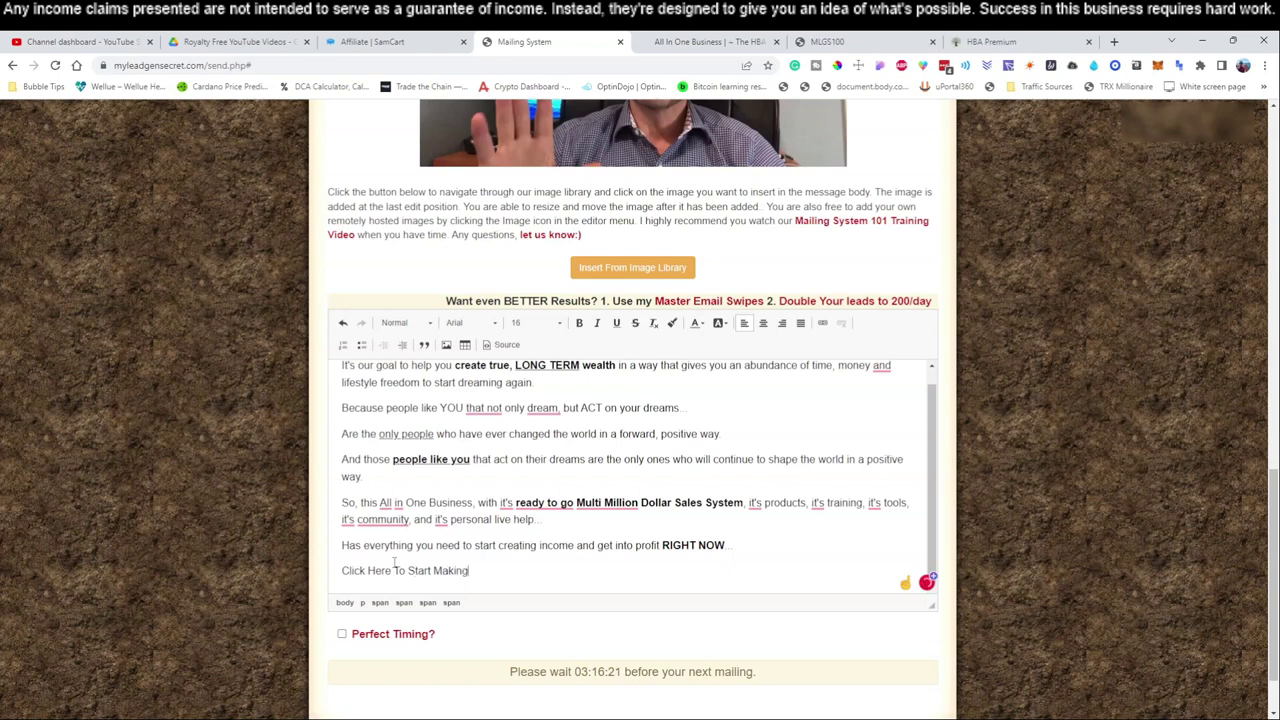
key("ctrl+v")
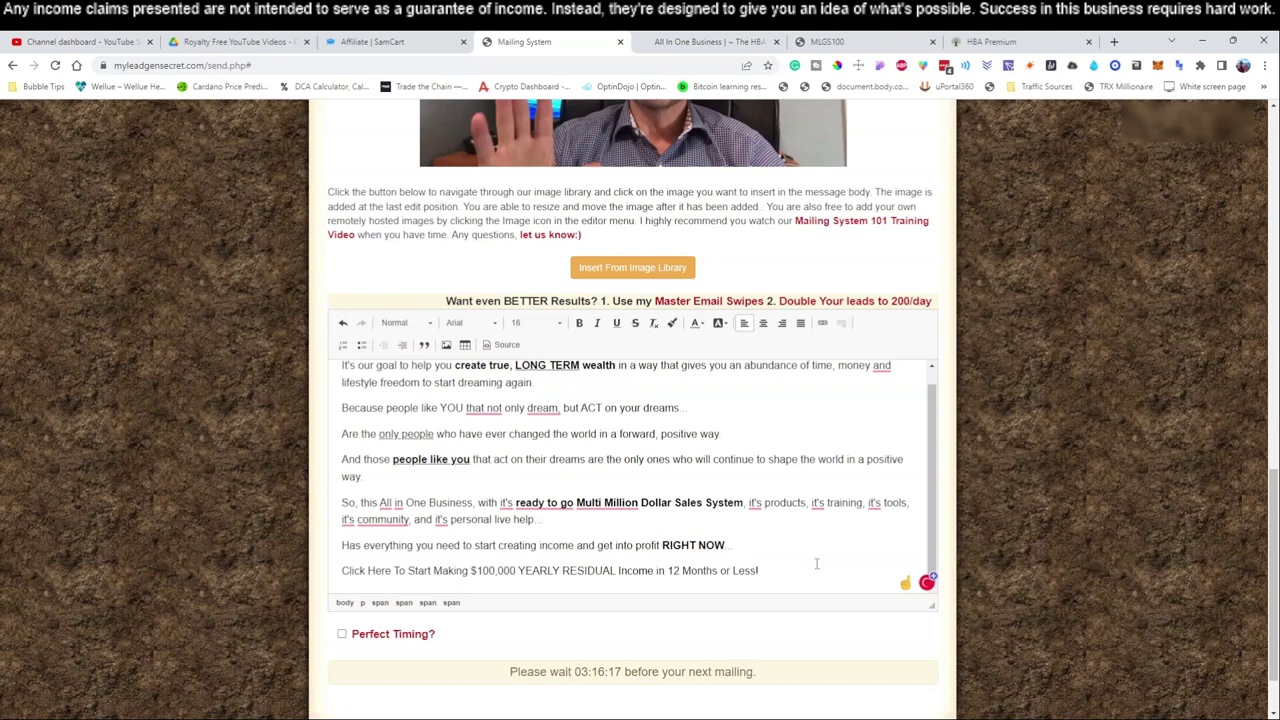
Step: Add the sign-off "Talk Soon," with "Insert Name" directly beneath it, leaving no blank line between them
key("Return")
type("Ta")
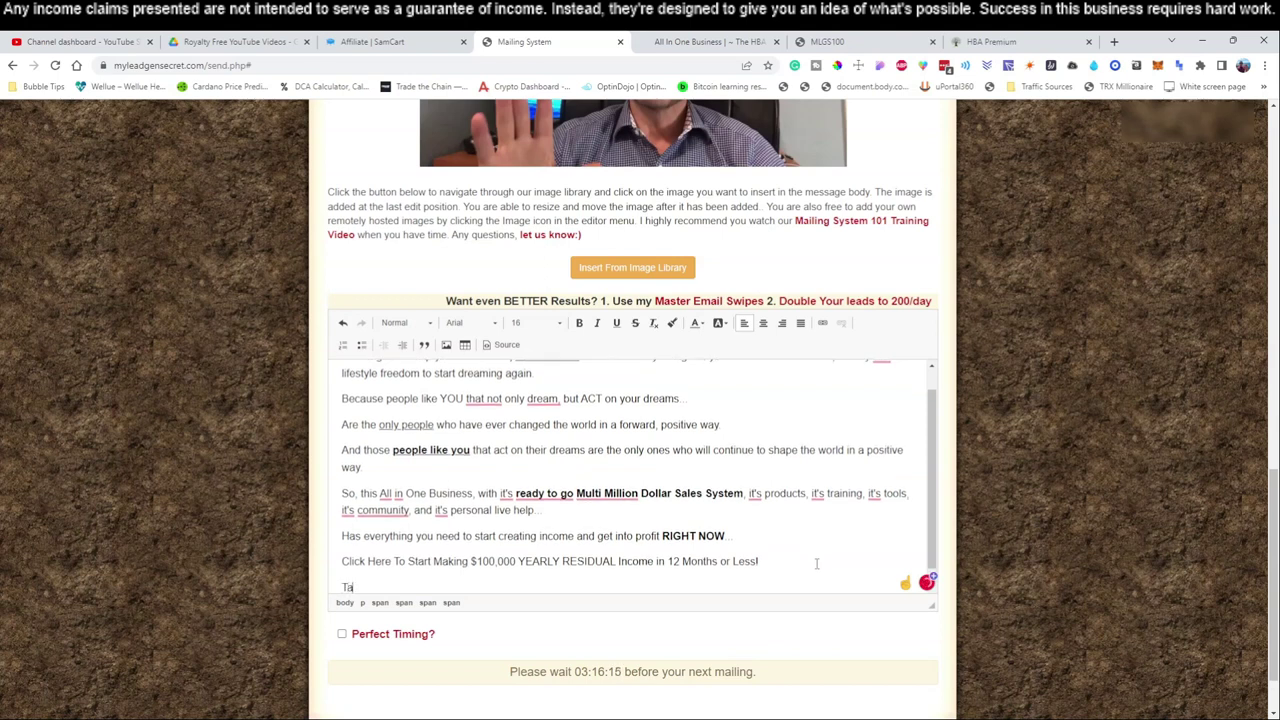
type("lk Soon,")
key("Return")
key("Return")
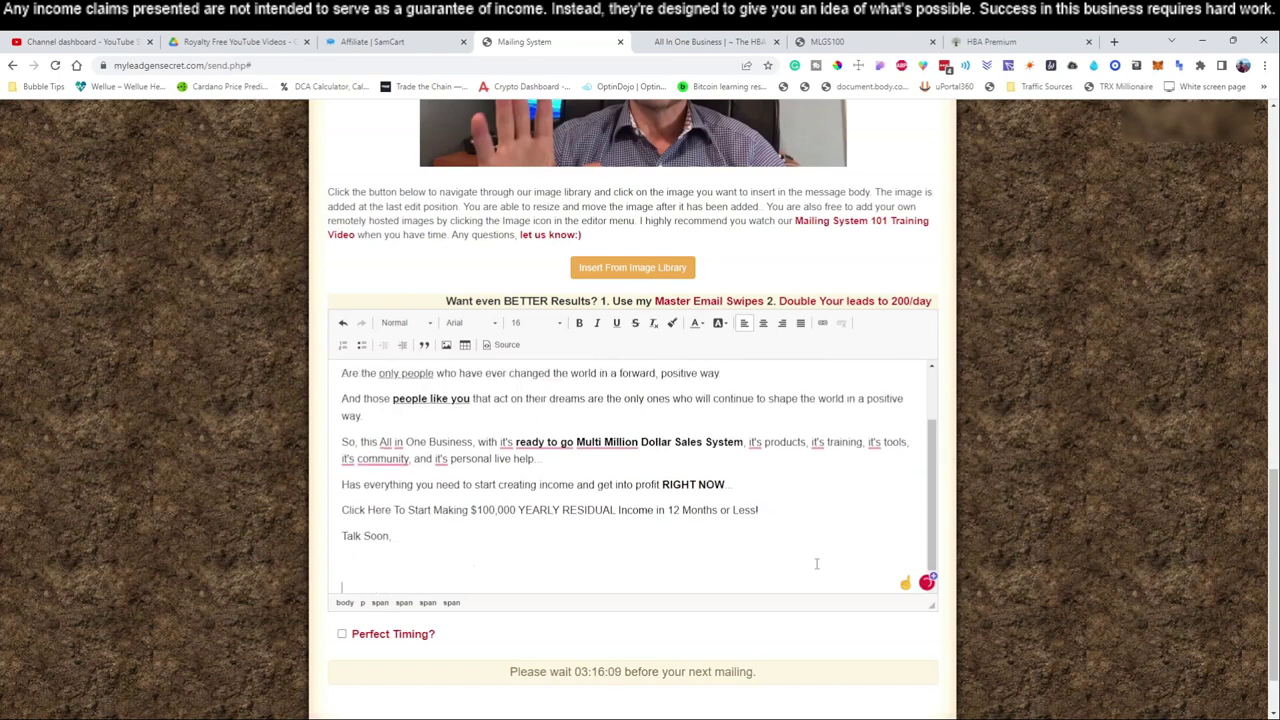
type("Insert Name")
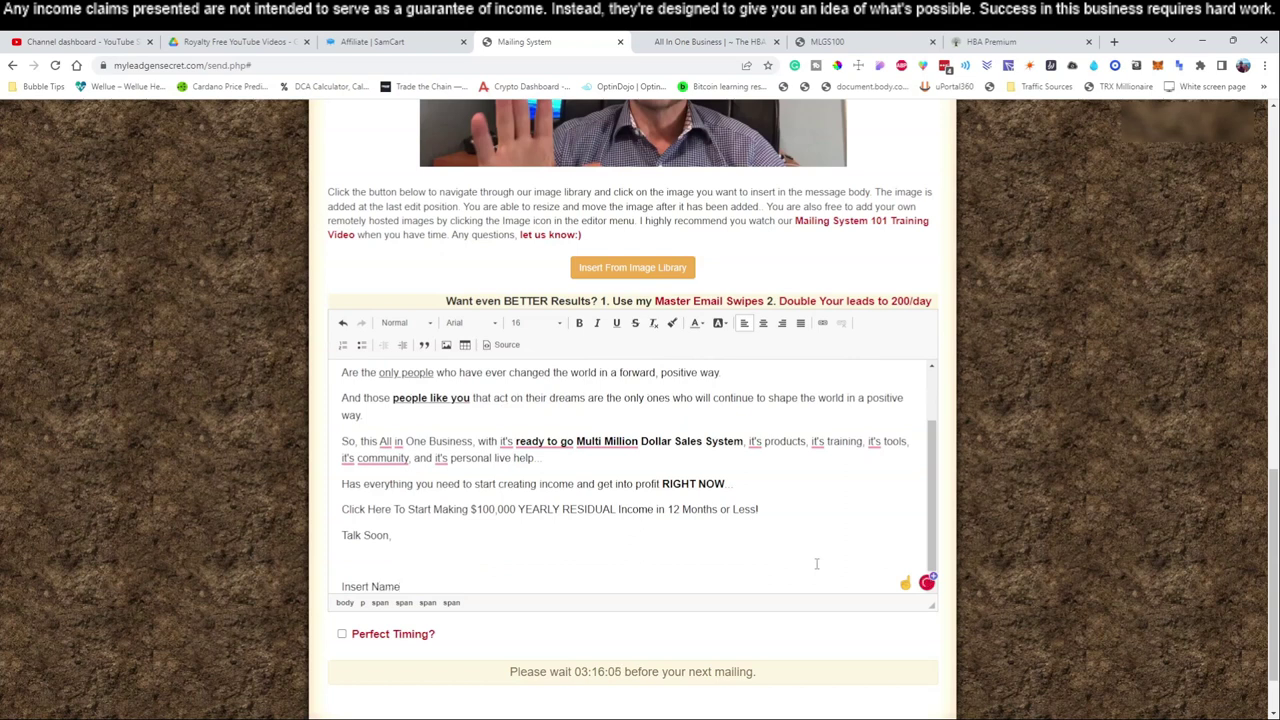
left_click(361, 566)
key("BackSpace")
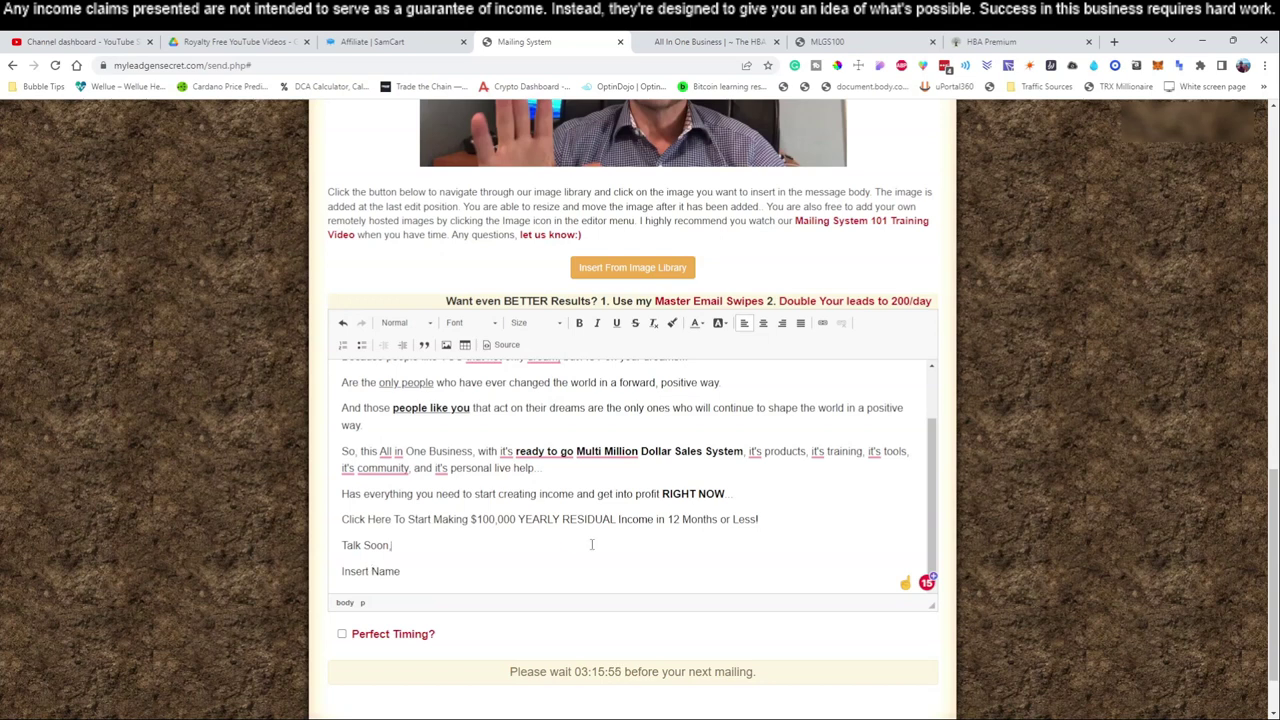
Step: Open the Affiliate Zone on the Home Business Academy members site and circle the Affiliate Zone link in red
scroll(605, 545, "up", 1)
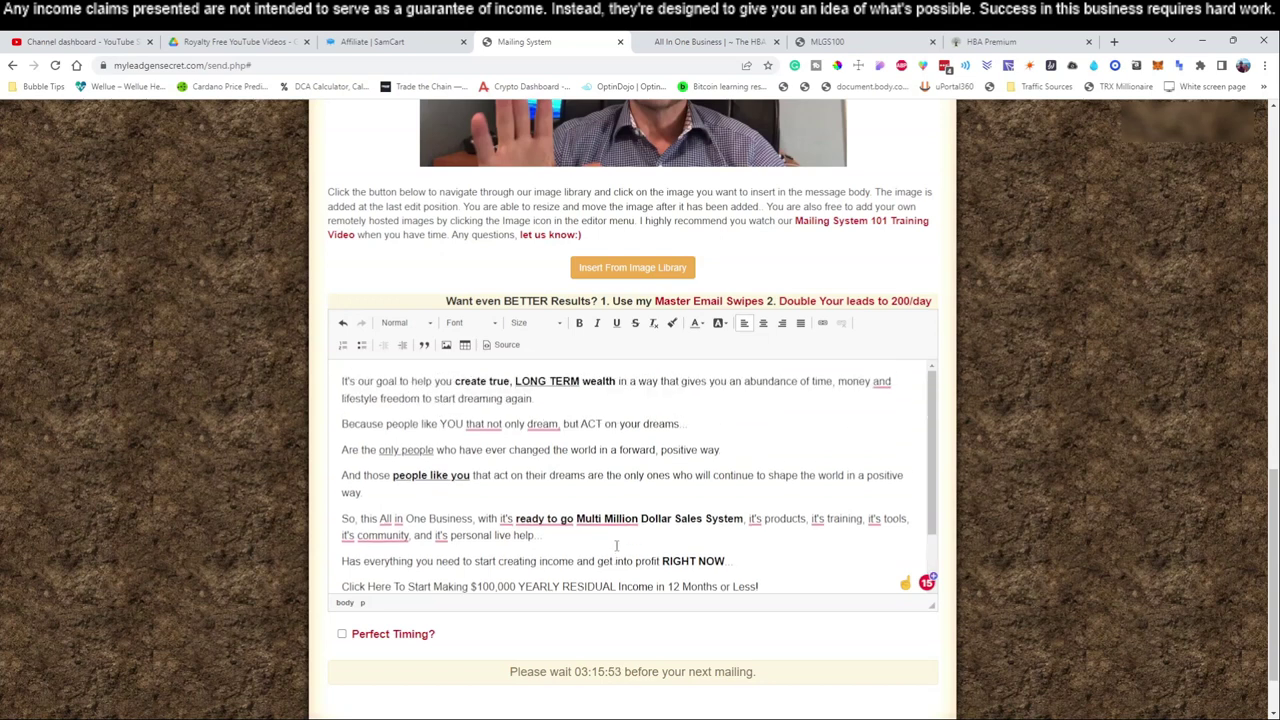
scroll(779, 436, "down", 1)
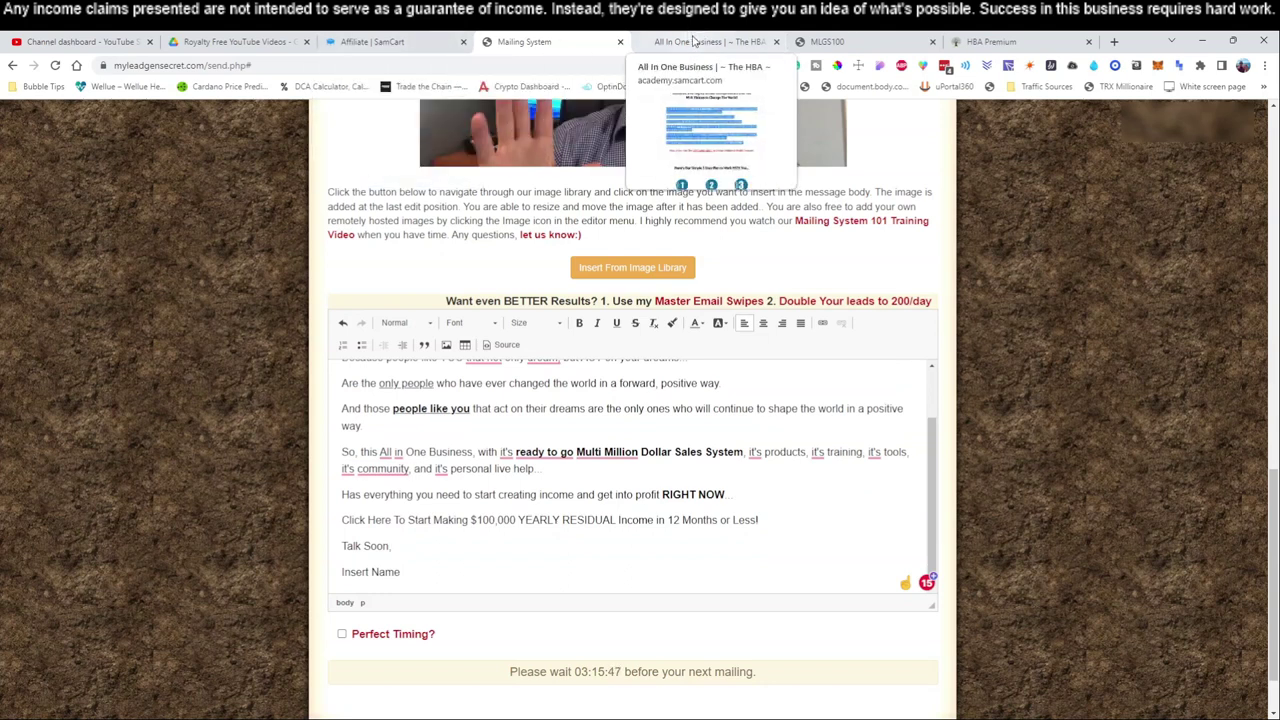
left_click(1000, 41)
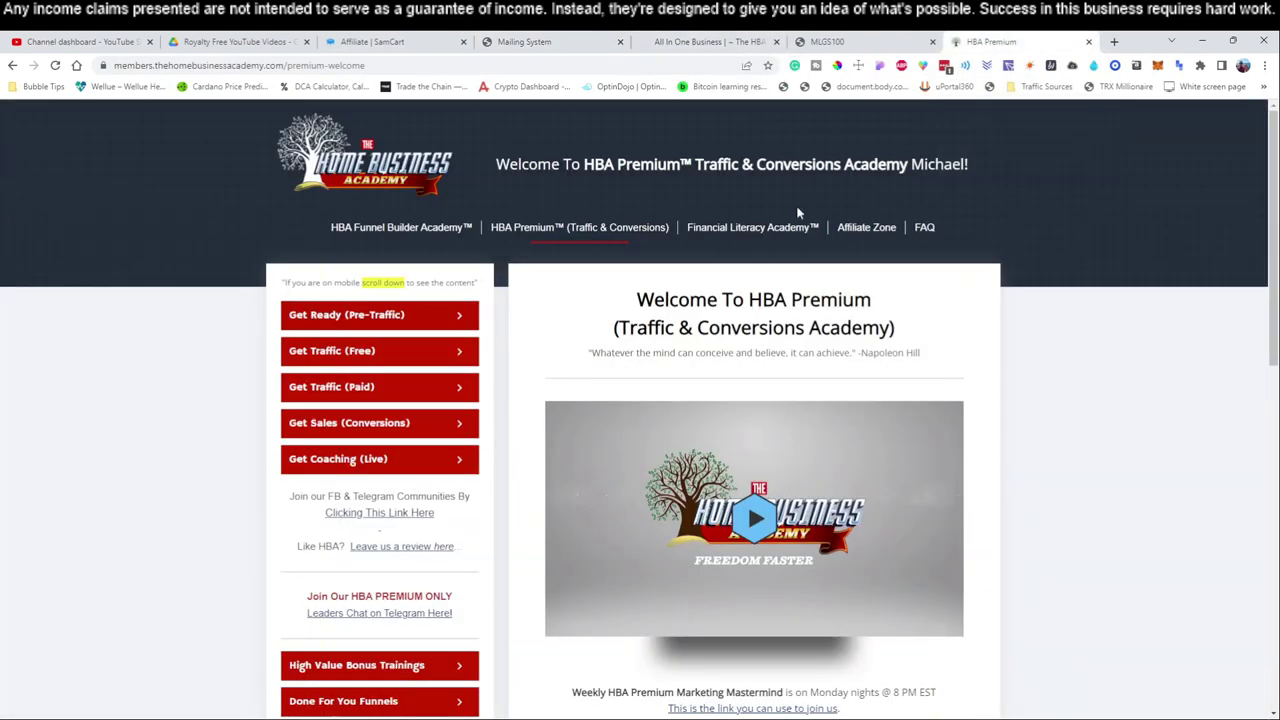
left_click(848, 227)
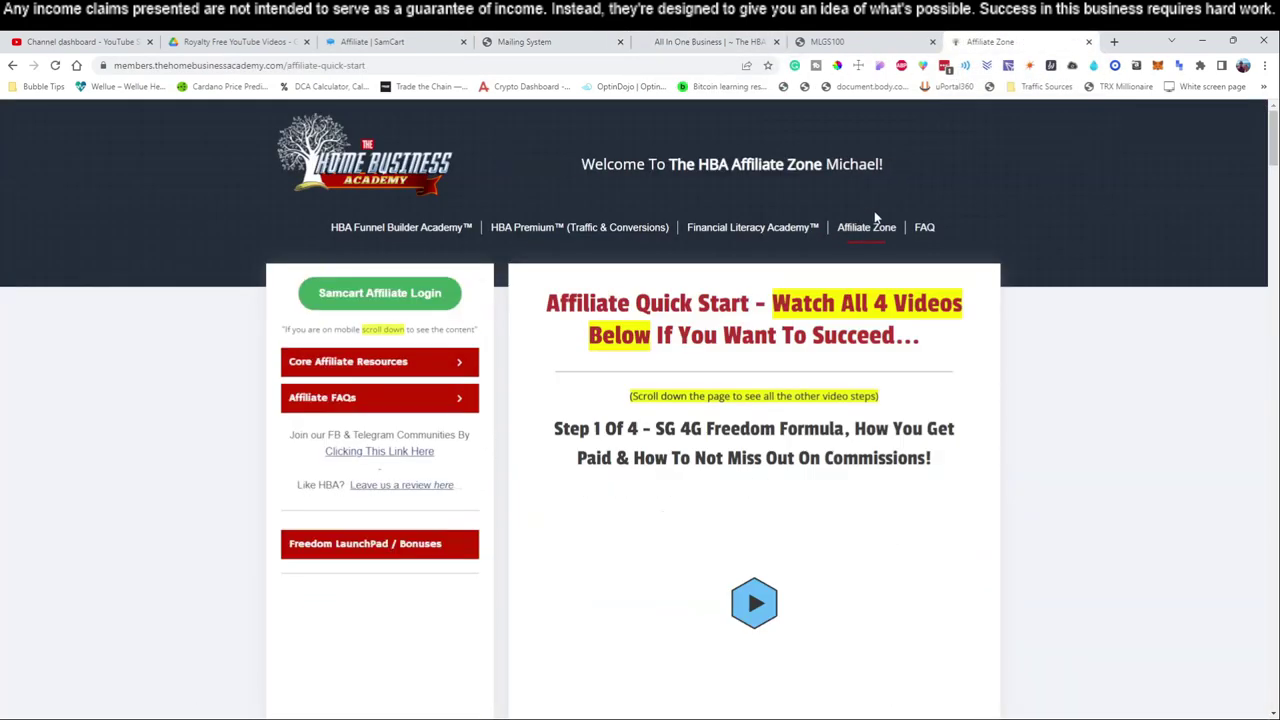
scroll(1049, 349, "down", 1)
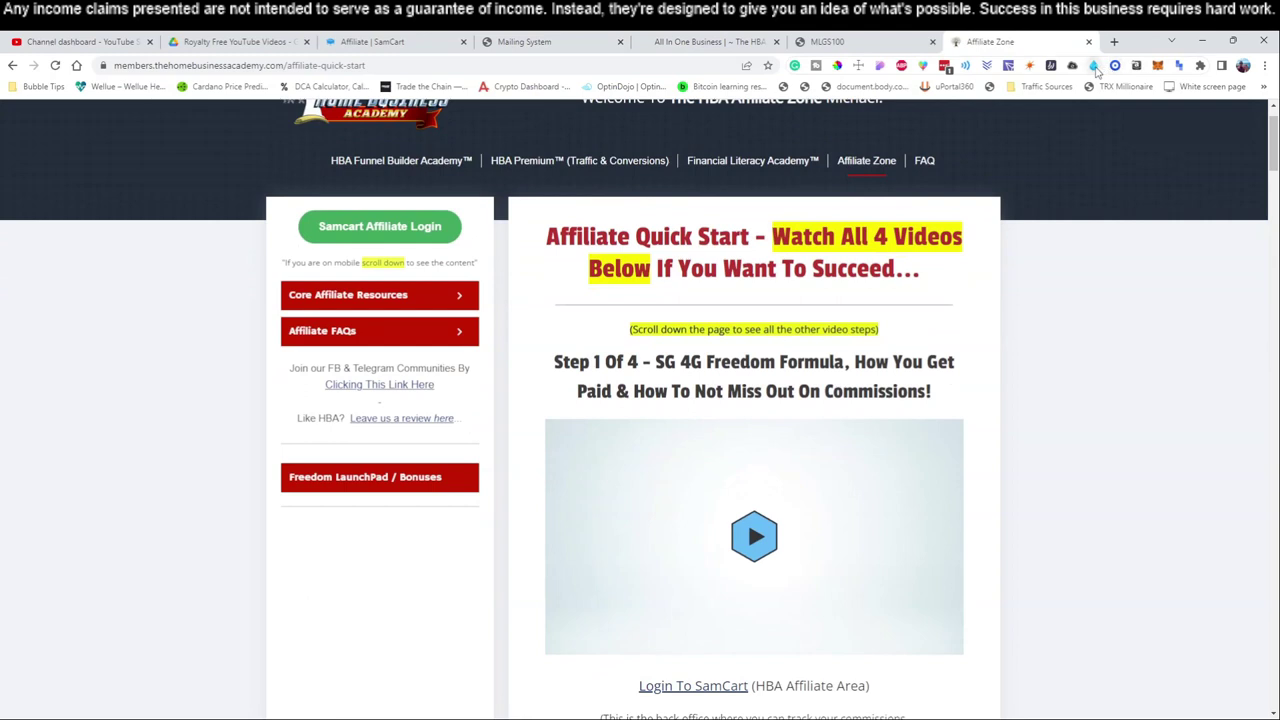
left_click(1094, 66)
mouse_move(846, 142)
left_mouse_down()
mouse_move(895, 175)
mouse_move(878, 142)
left_mouse_up()
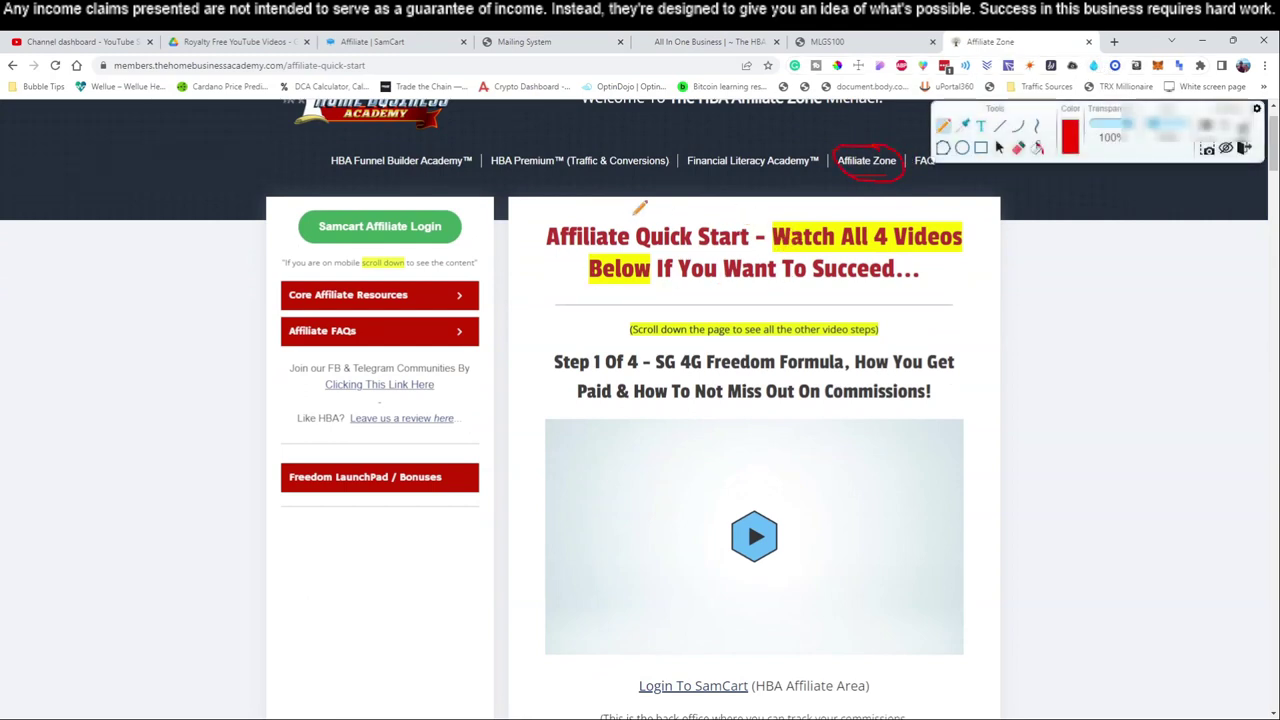
Step: Circle the Affiliate Quick Start heading in red and underline "Step 1 Of 4" and the Login To SamCart link
mouse_move(595, 213)
left_mouse_down()
mouse_move(985, 216)
mouse_move(850, 276)
mouse_move(600, 289)
mouse_move(552, 224)
mouse_move(605, 208)
left_mouse_up()
scroll(838, 312, "down", 2)
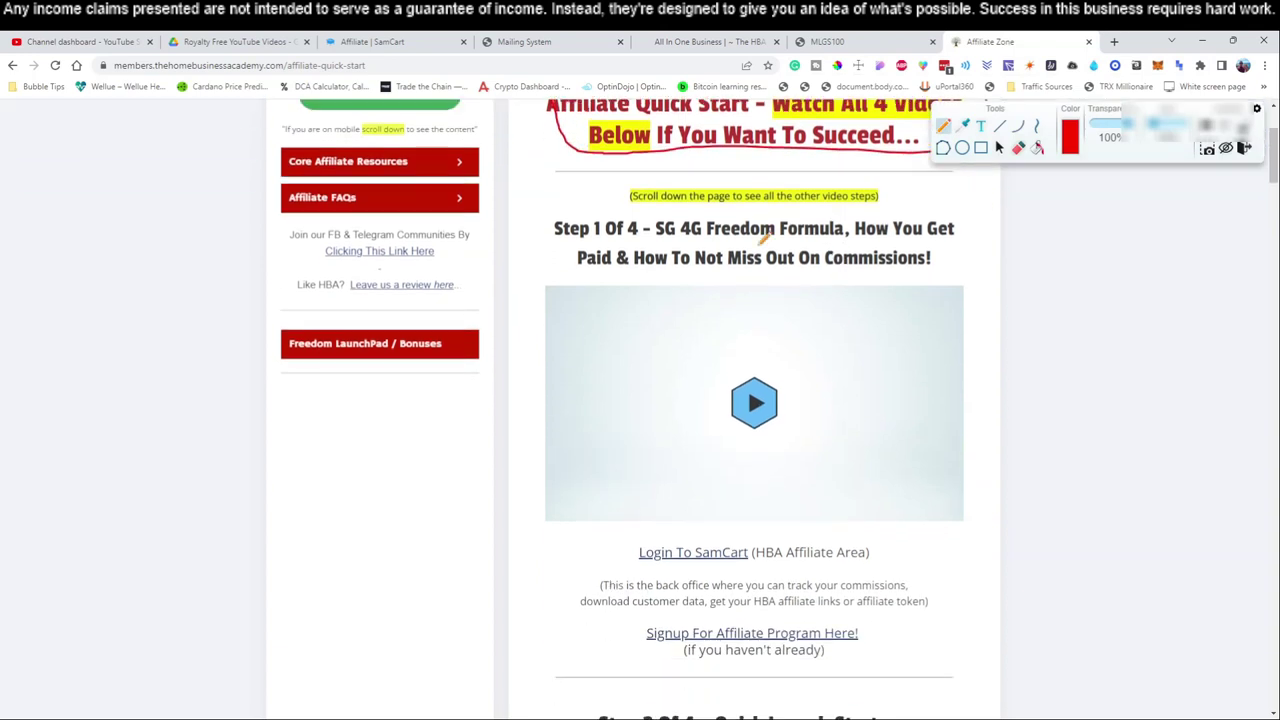
left_click_drag(549, 242, 637, 241)
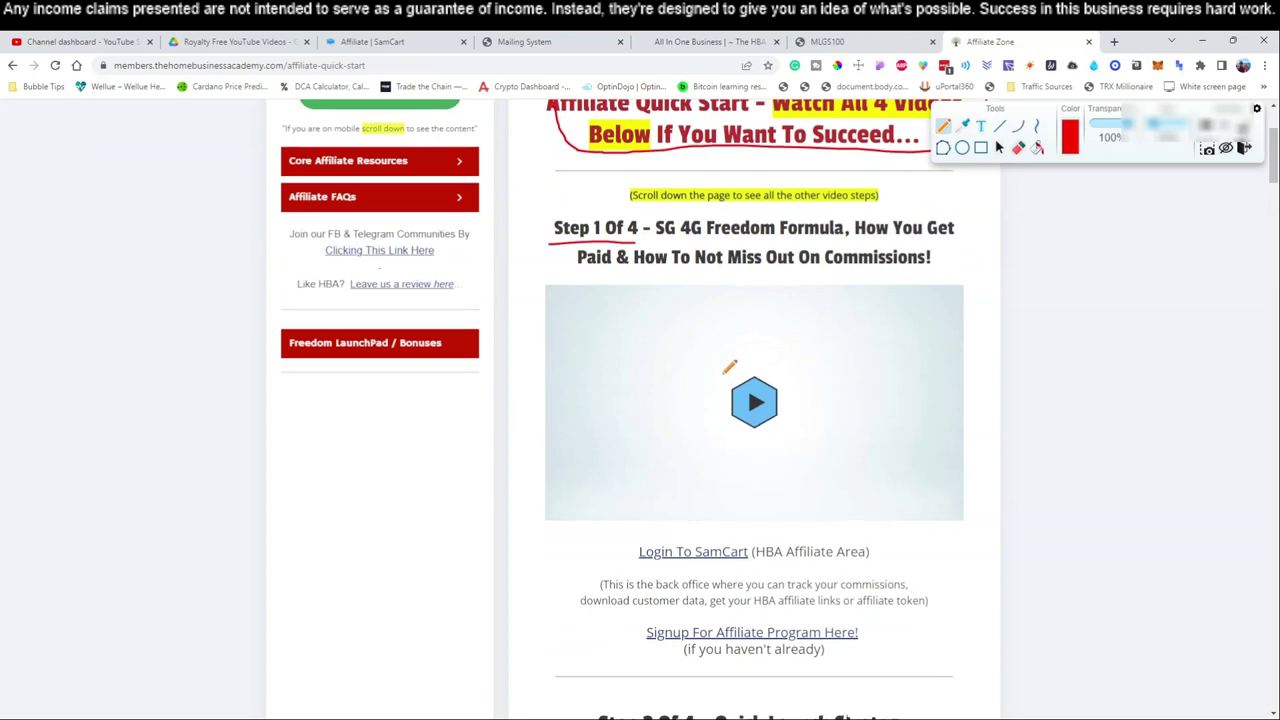
scroll(728, 370, "down", 1)
left_click_drag(638, 492, 758, 486)
Step: Show the SamCart affiliate dashboard briefly, and circle the Signup For Affiliate Program Here link on the Affiliate Zone page in red
left_click(410, 42)
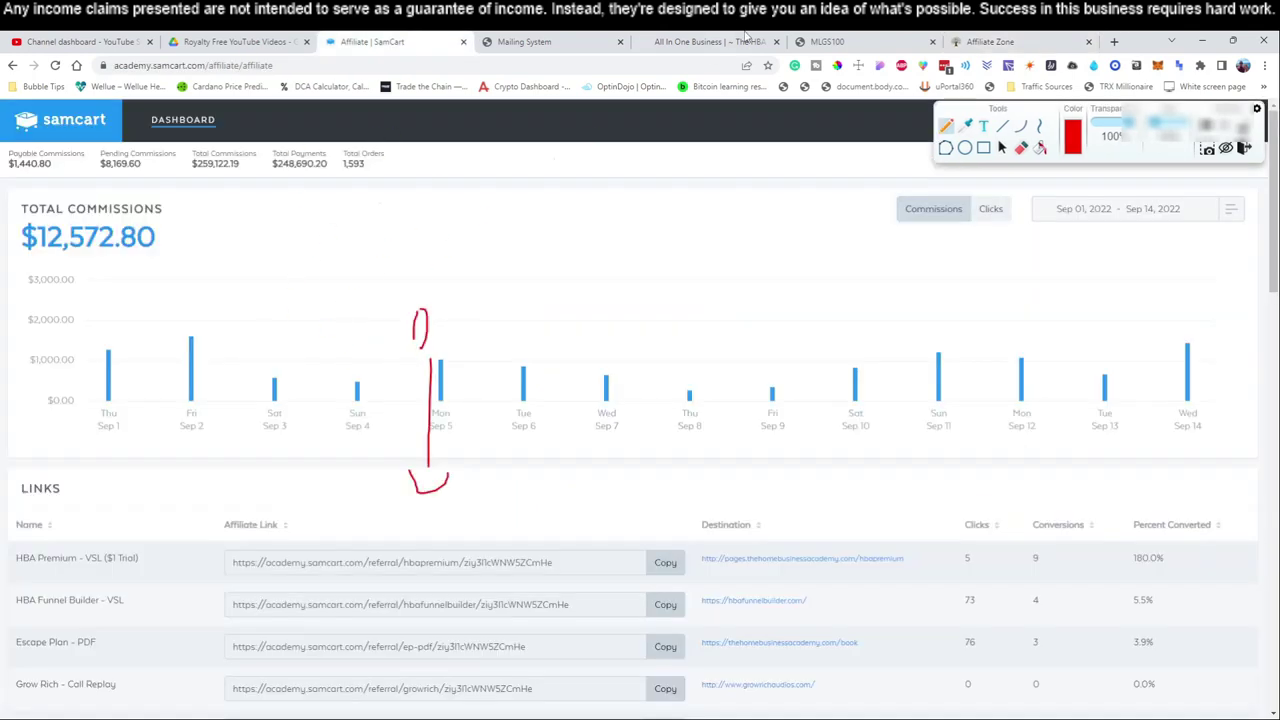
left_click(990, 42)
scroll(775, 455, "down", 2)
mouse_move(641, 507)
left_mouse_down()
mouse_move(672, 525)
mouse_move(728, 458)
mouse_move(642, 510)
left_mouse_up()
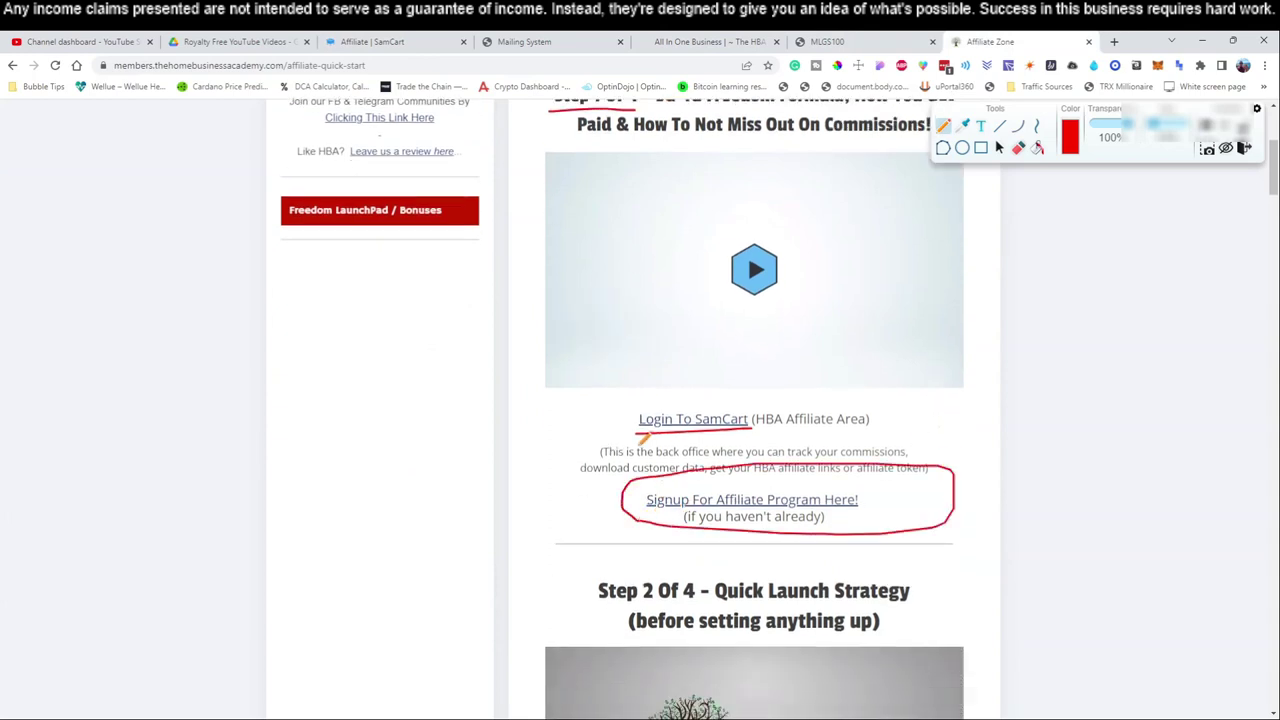
Step: Circle the Login To SamCart link, add red sketch marks over the Step 1 video, and close the annotation tools
mouse_move(716, 400)
left_mouse_down()
mouse_move(754, 482)
mouse_move(602, 336)
left_mouse_up()
left_click_drag(493, 318, 578, 308)
mouse_move(594, 292)
left_mouse_down()
mouse_move(612, 305)
mouse_move(604, 336)
left_mouse_up()
mouse_move(655, 185)
left_mouse_down()
mouse_move(637, 188)
mouse_move(655, 243)
mouse_move(668, 200)
mouse_move(708, 222)
left_mouse_up()
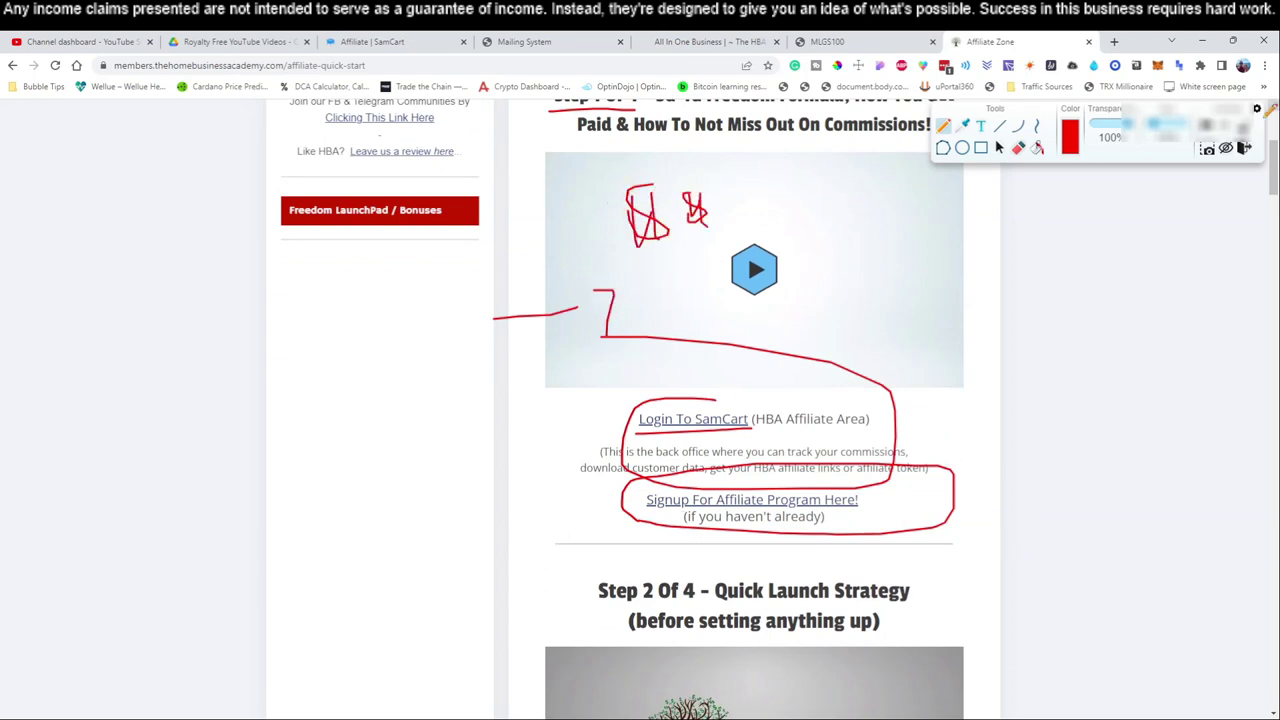
left_click(1245, 148)
Step: Copy the affiliate link for All In One $25 Business (Sales Letter) from the SamCart affiliate dashboard
scroll(1135, 350, "up", 3)
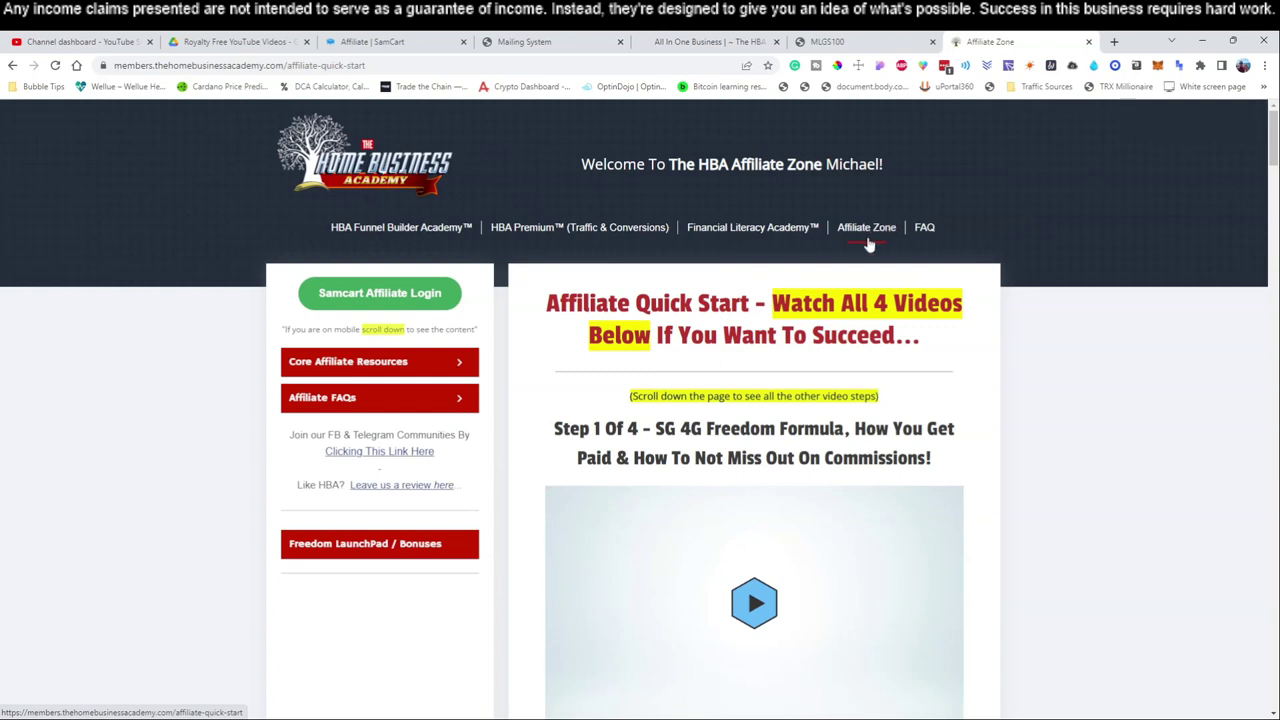
scroll(752, 594, "down", 2)
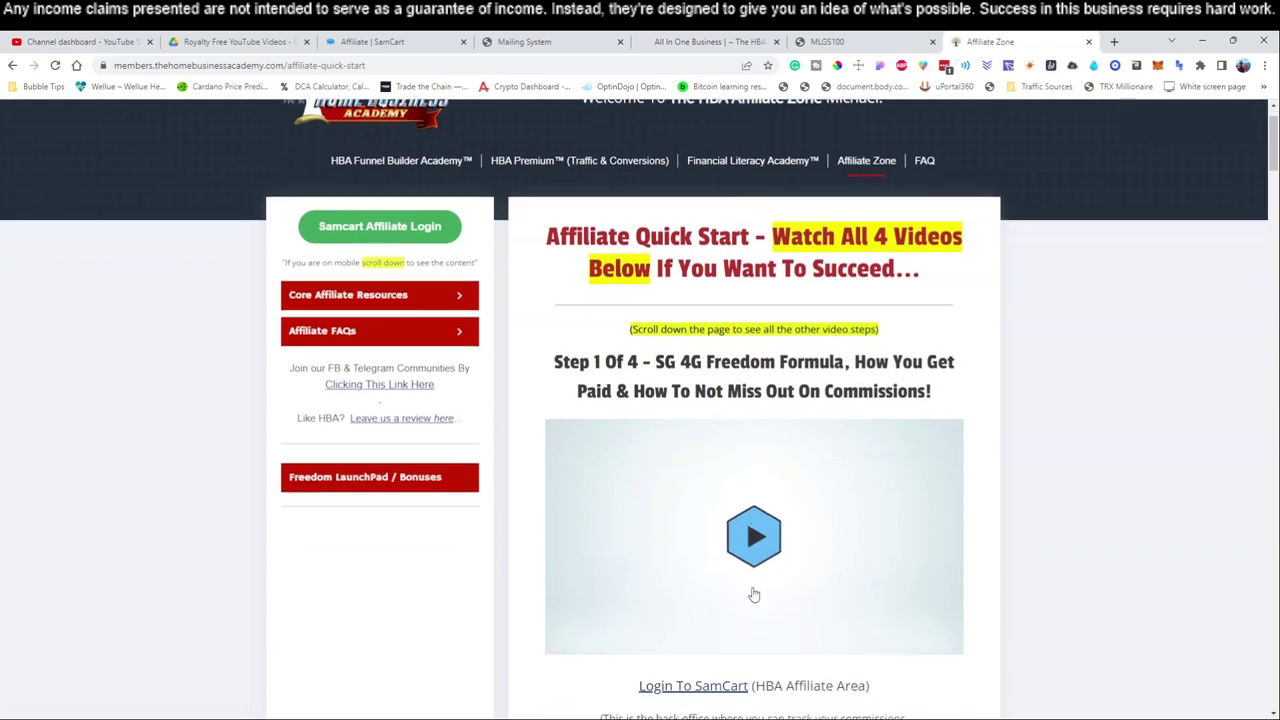
scroll(755, 594, "up", 2)
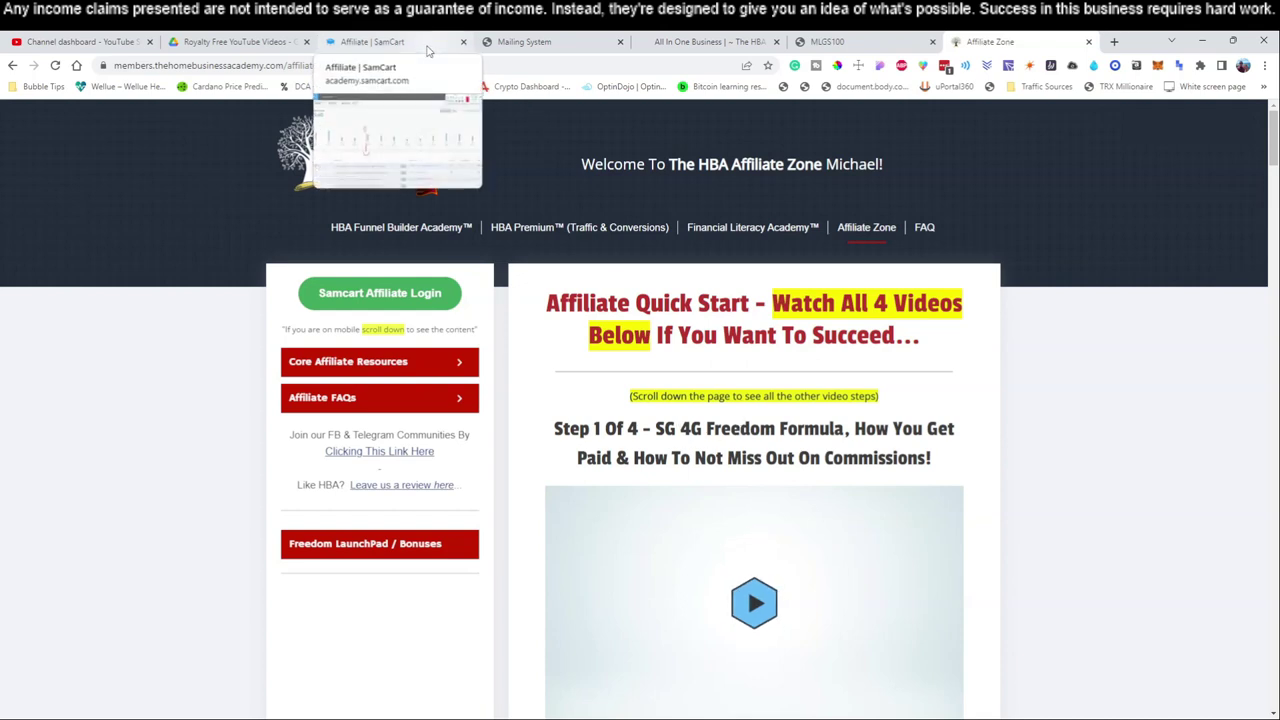
left_click(395, 42)
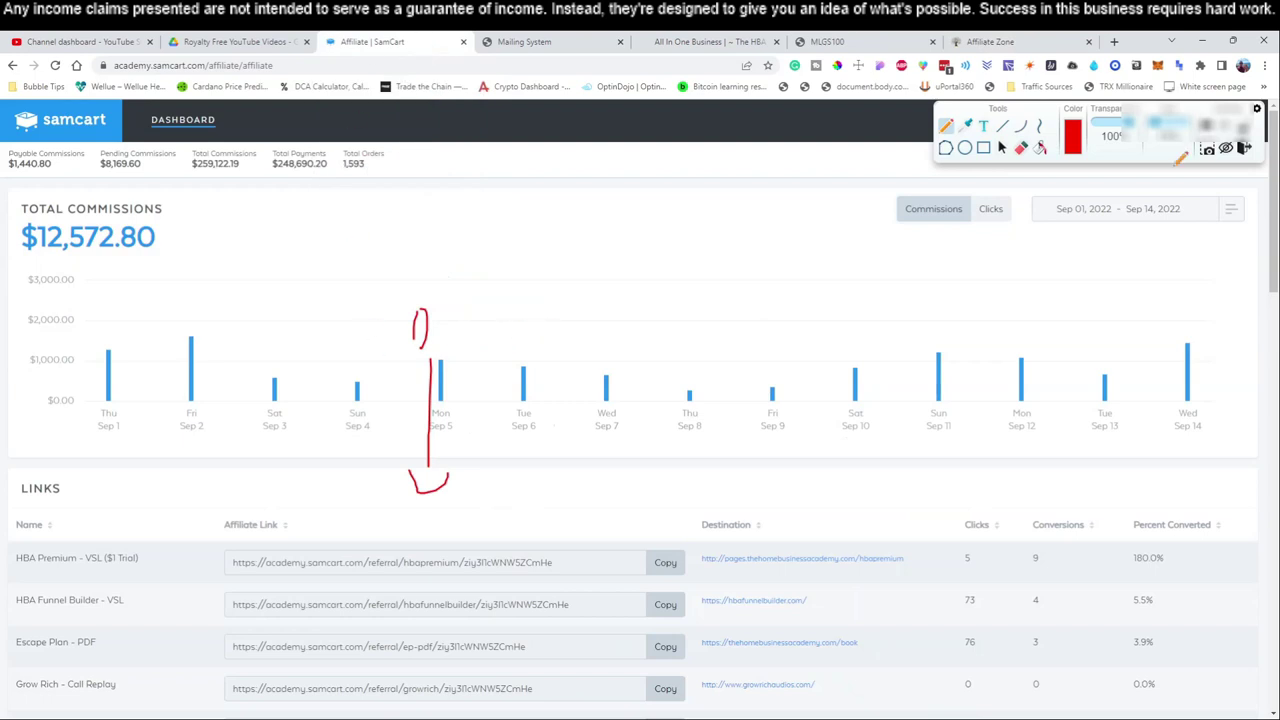
left_click(1244, 148)
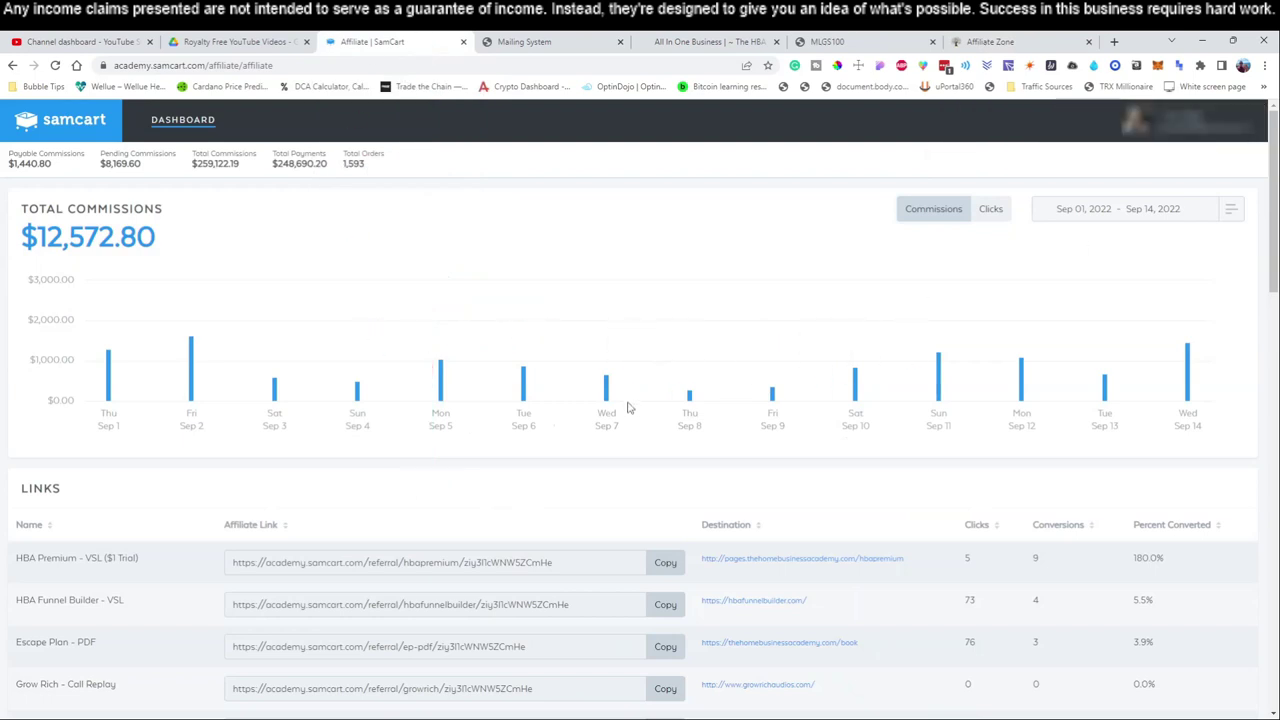
scroll(375, 438, "down", 2)
left_click_drag(16, 568, 178, 578)
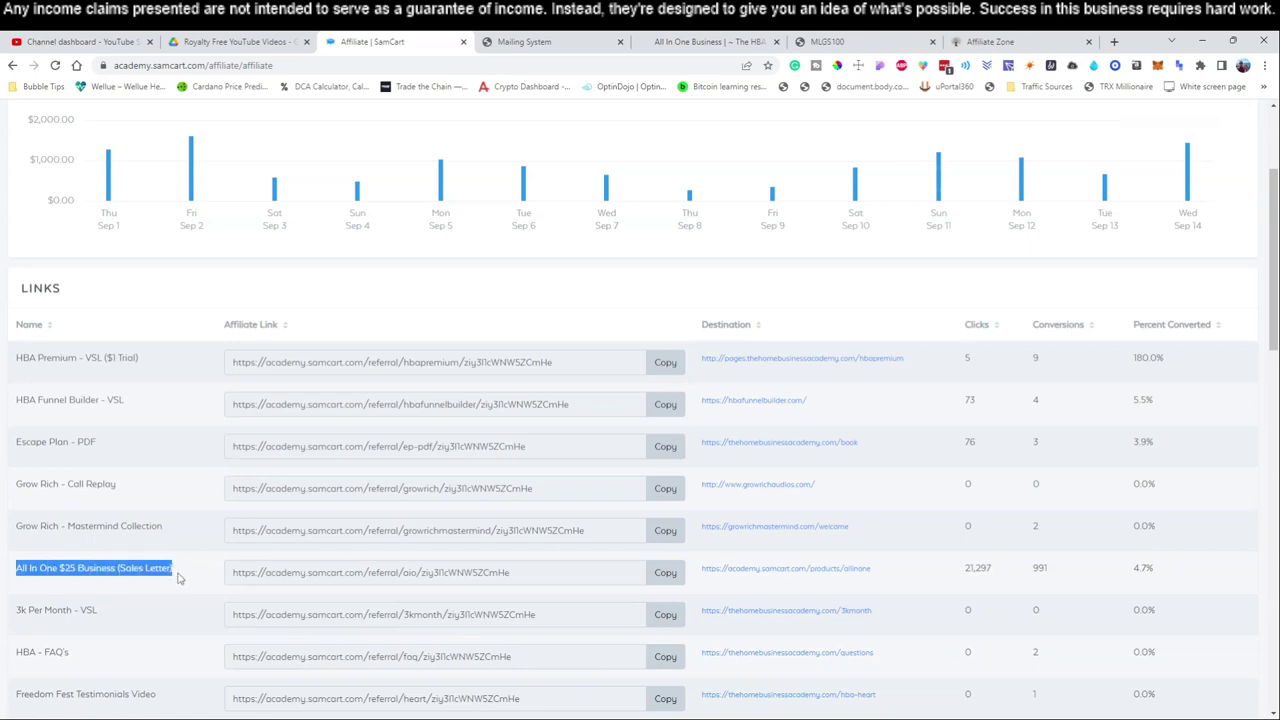
left_click(673, 578)
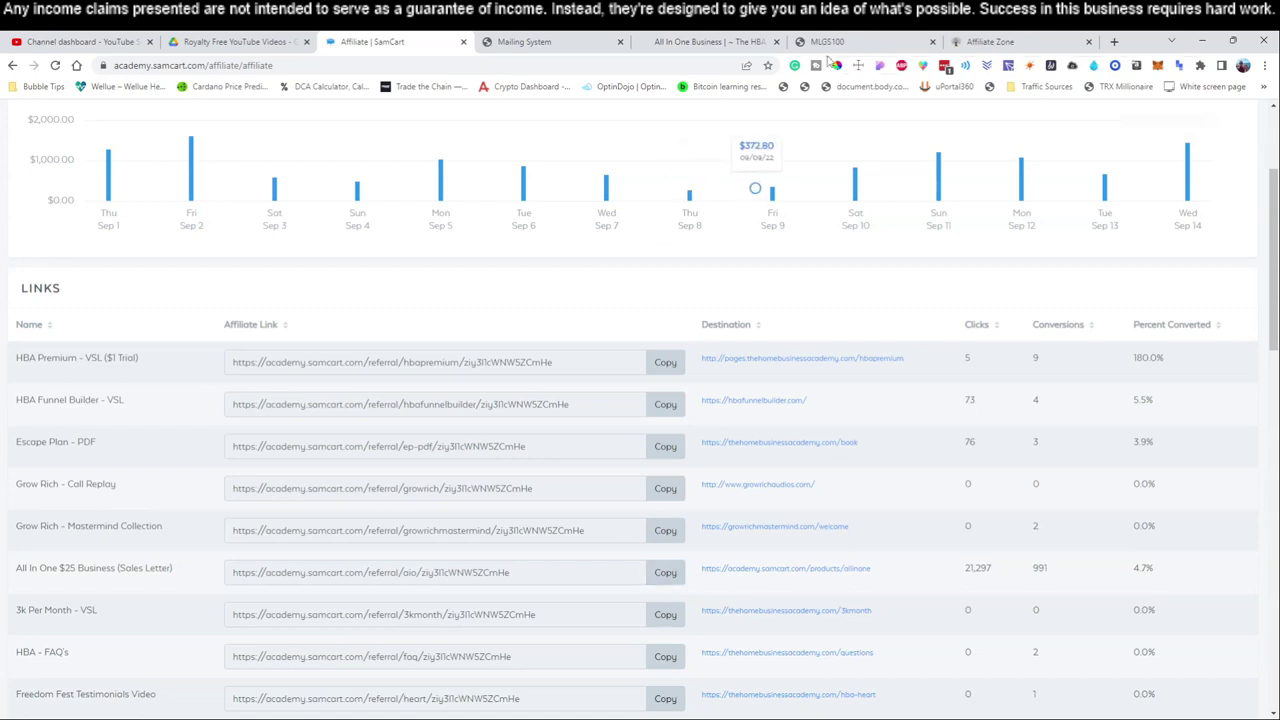
Step: In the Mailing System message, start a link on the "Click Here To Start Making $100,000" line with the copied affiliate link as its URL
left_click(560, 42)
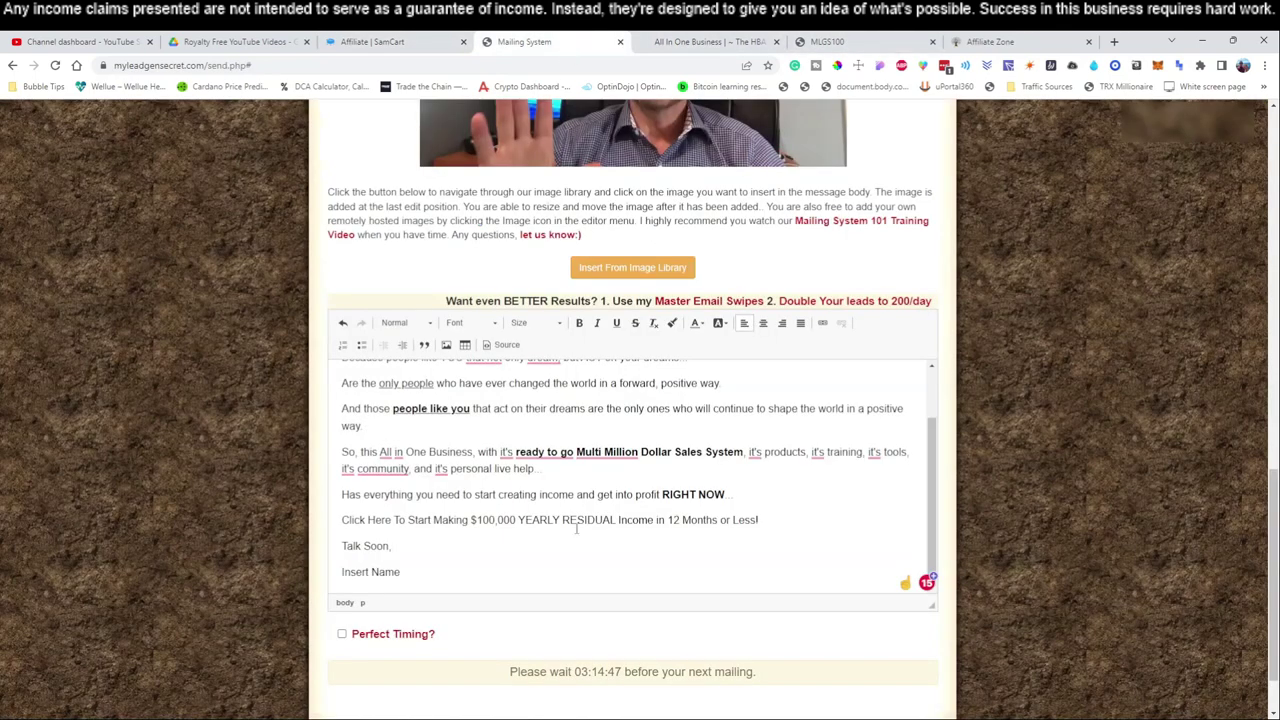
left_click_drag(343, 520, 775, 507)
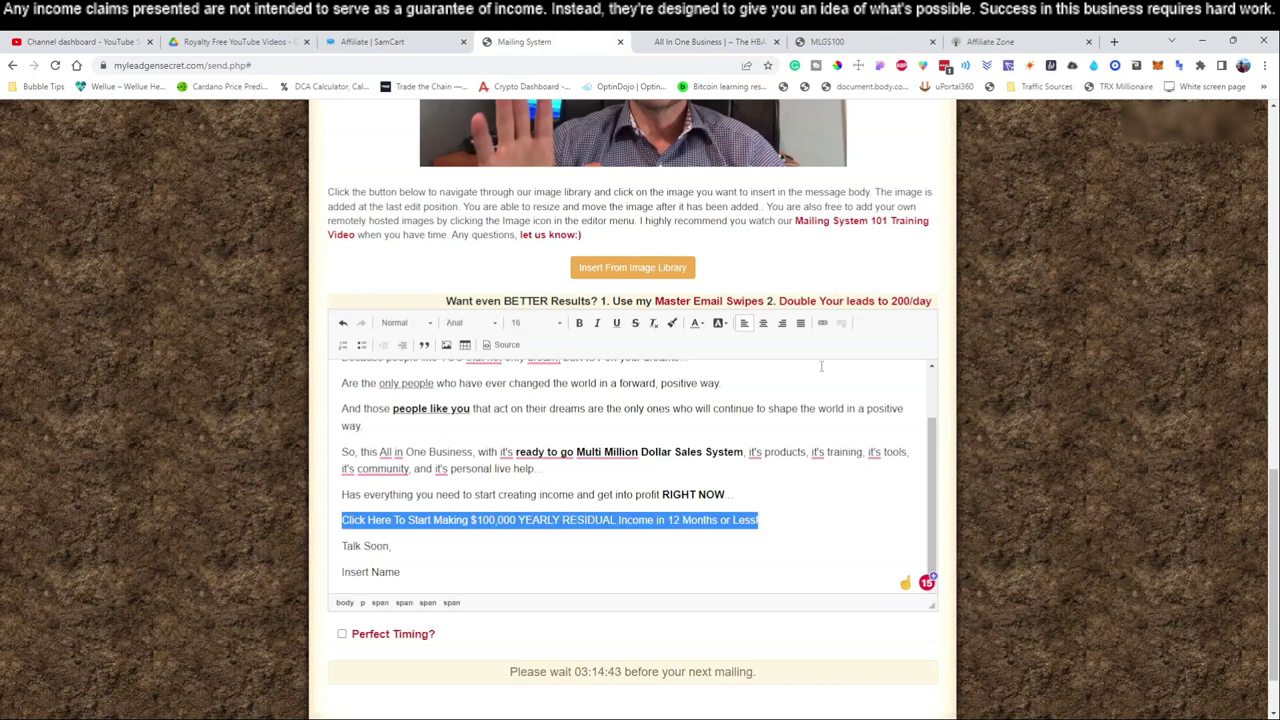
left_click(822, 322)
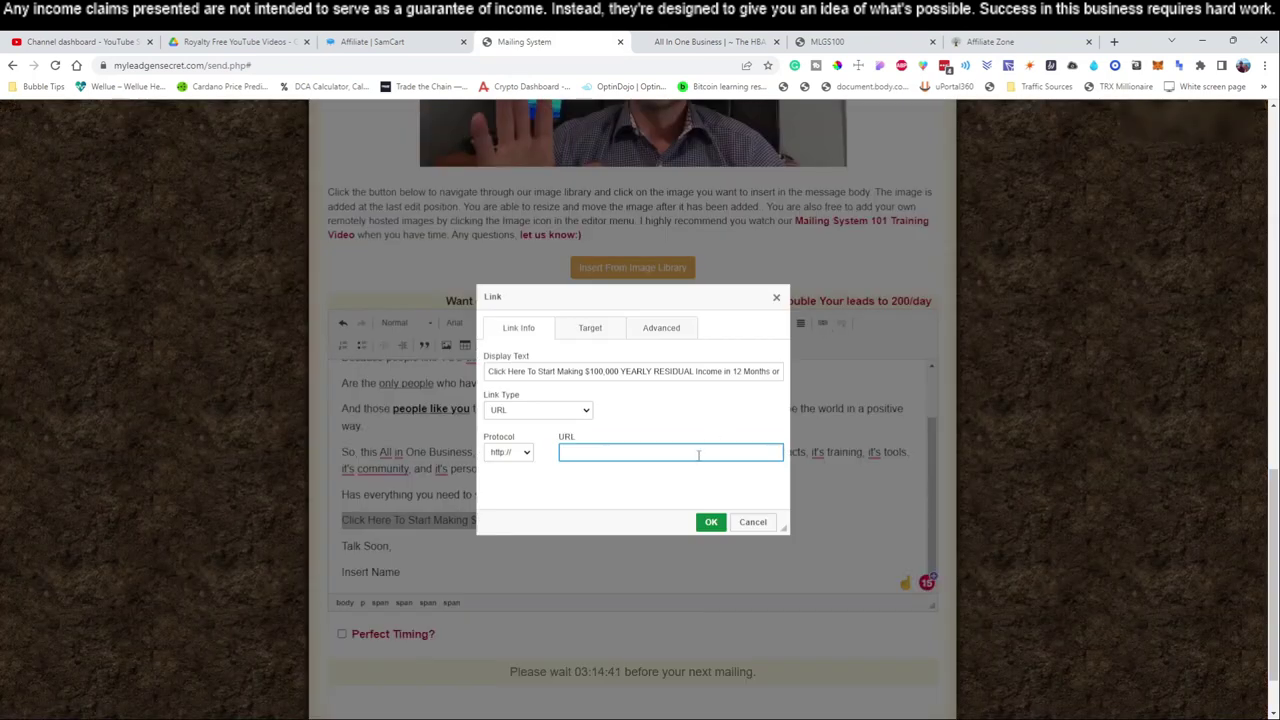
key("ctrl+v")
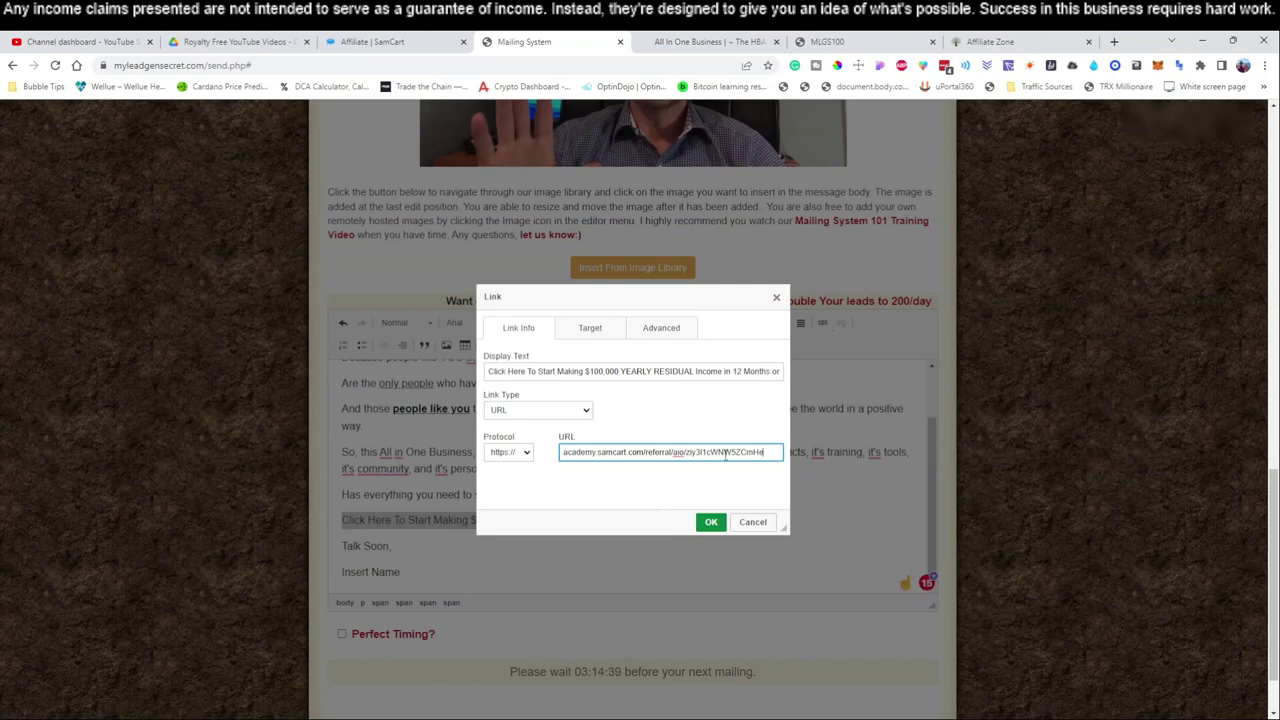
Step: Open the copied affiliate link in a new browser tab to check the sales page it leads to, and close that tab
left_click(372, 41)
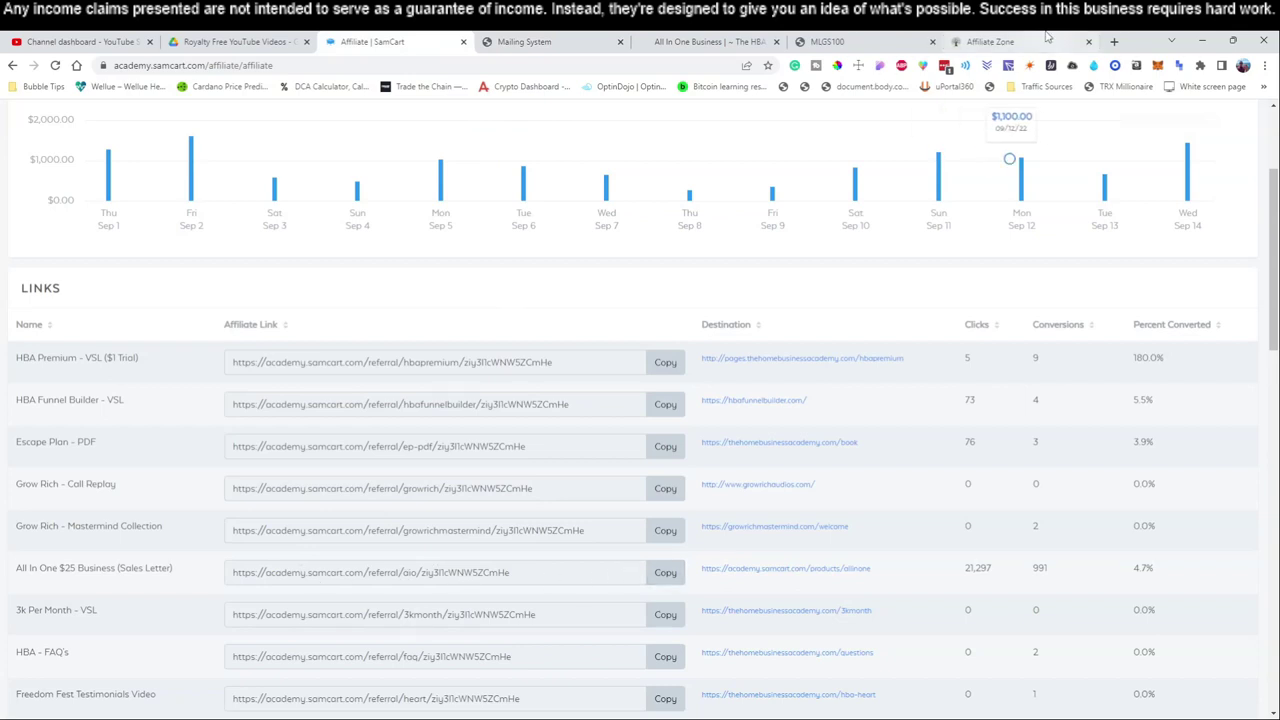
left_click(1113, 41)
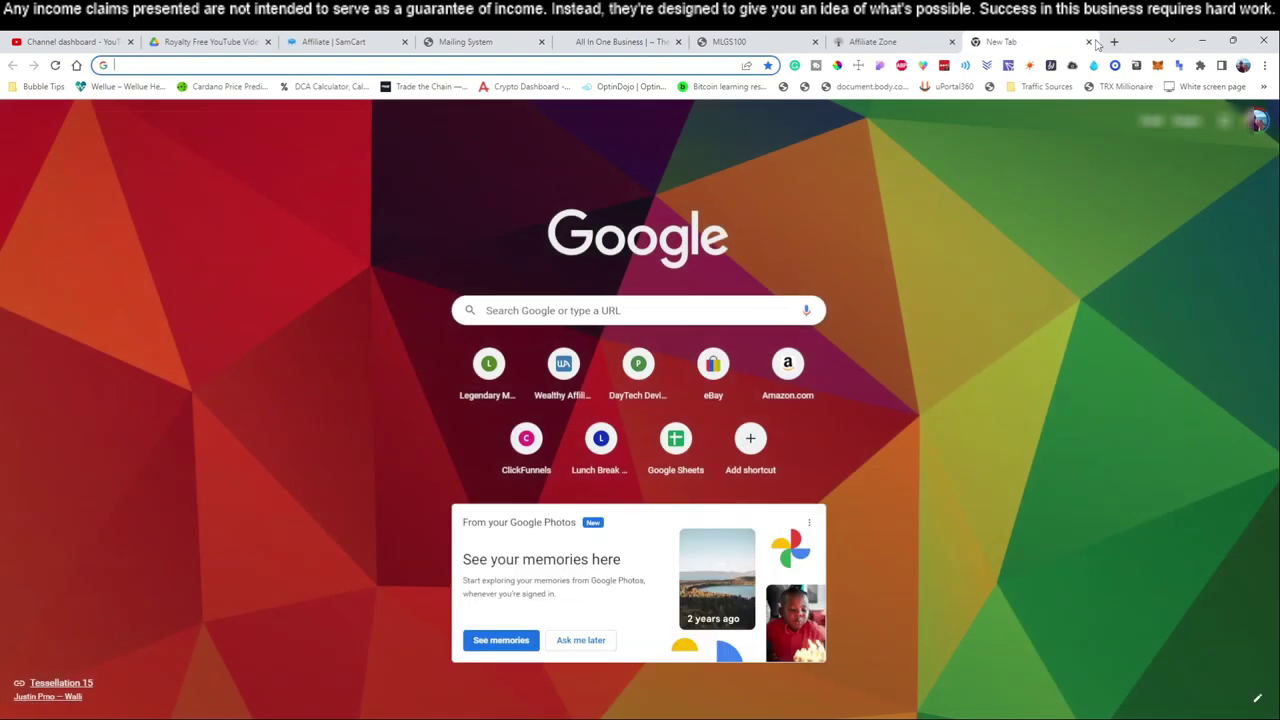
key("ctrl+v")
key("Return")
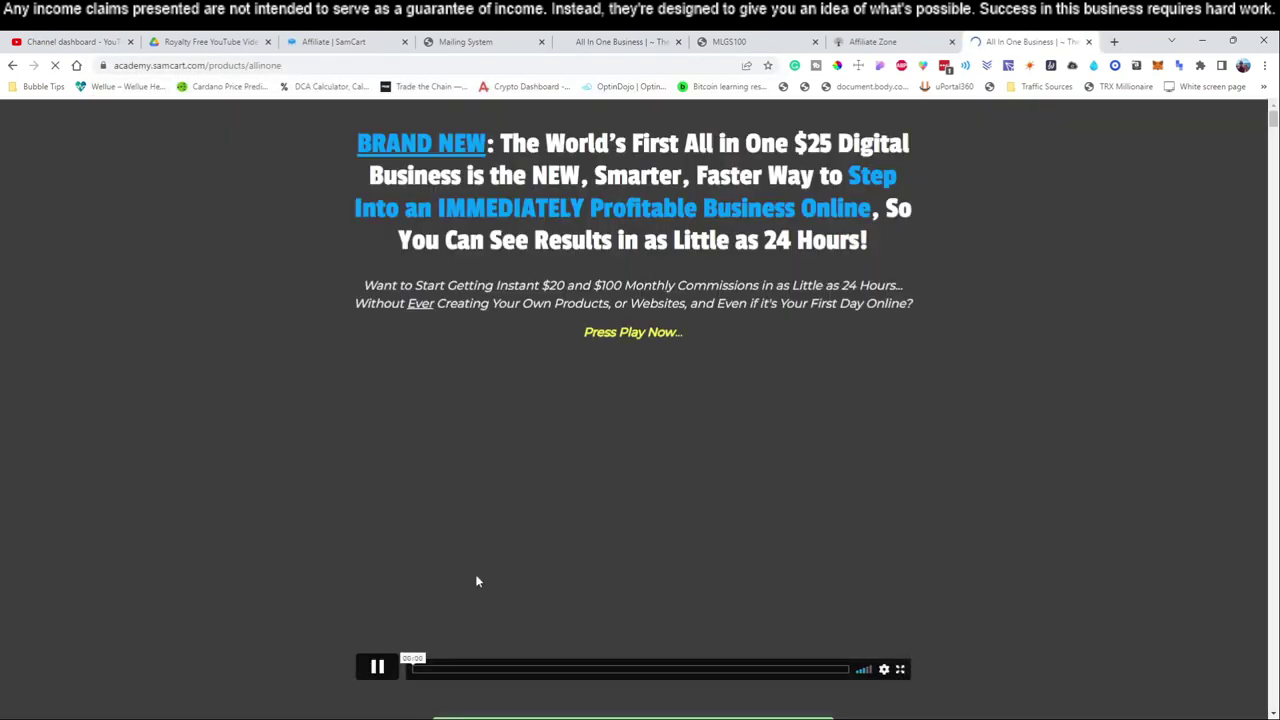
scroll(646, 420, "down", 2)
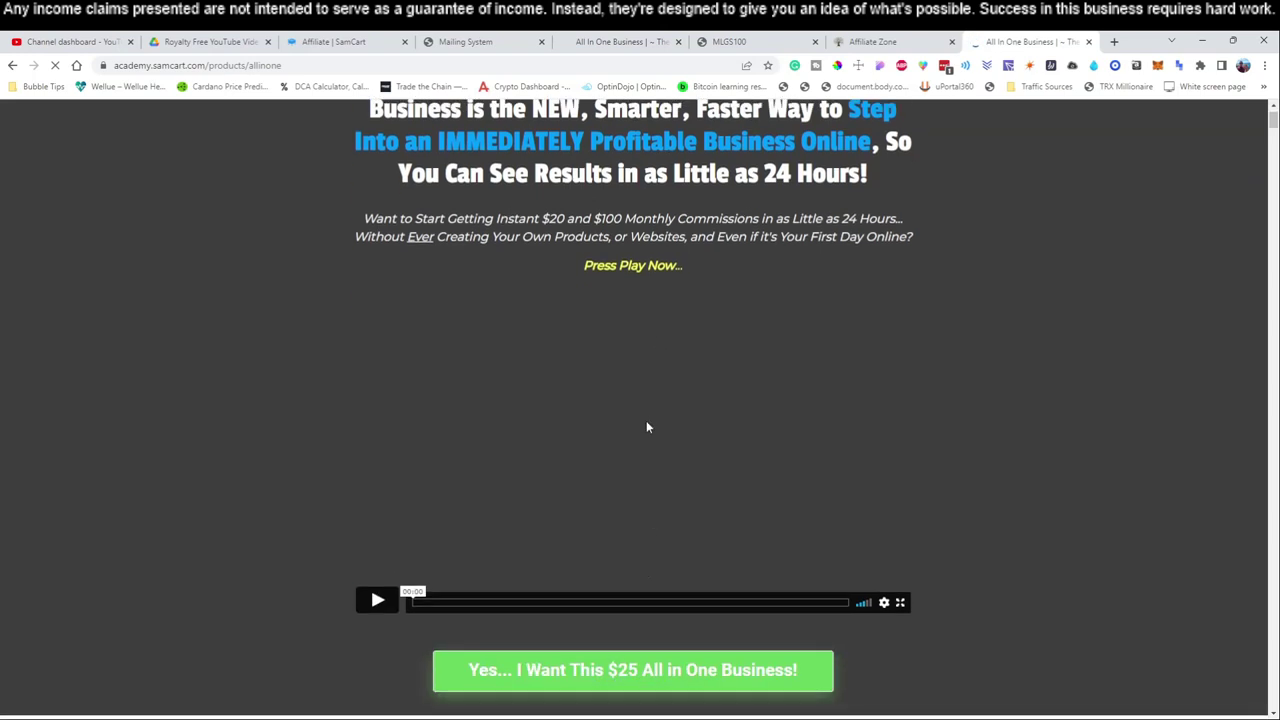
scroll(657, 427, "down", 1)
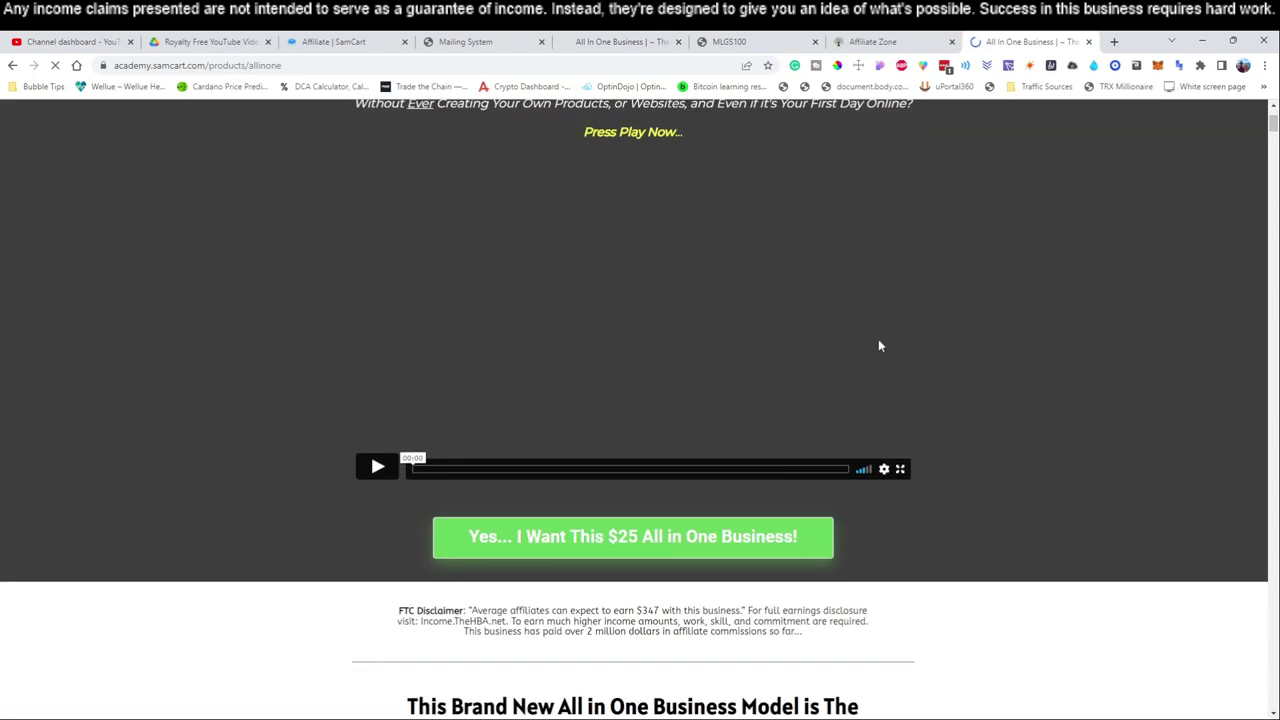
left_click(1088, 41)
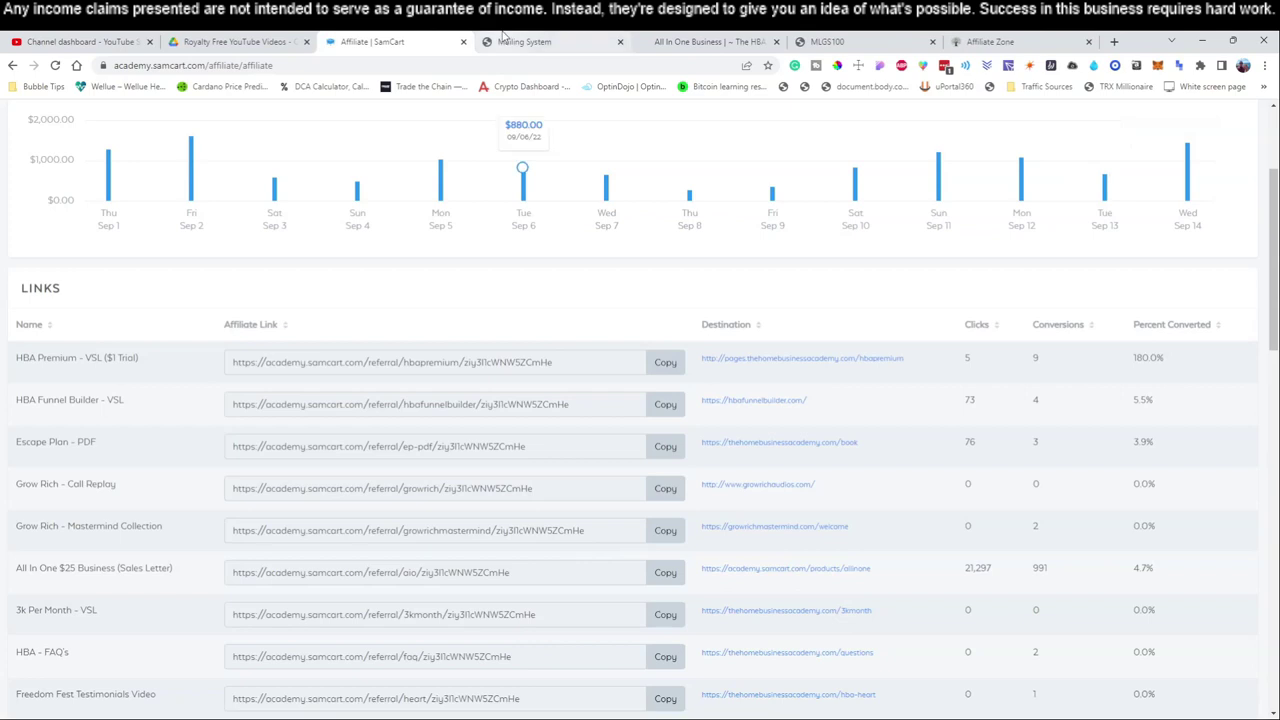
Step: Compare the URL with the SamCart links list and apply the hyperlink to the call-to-action line of the mailing
scroll(440, 330, "up", 2)
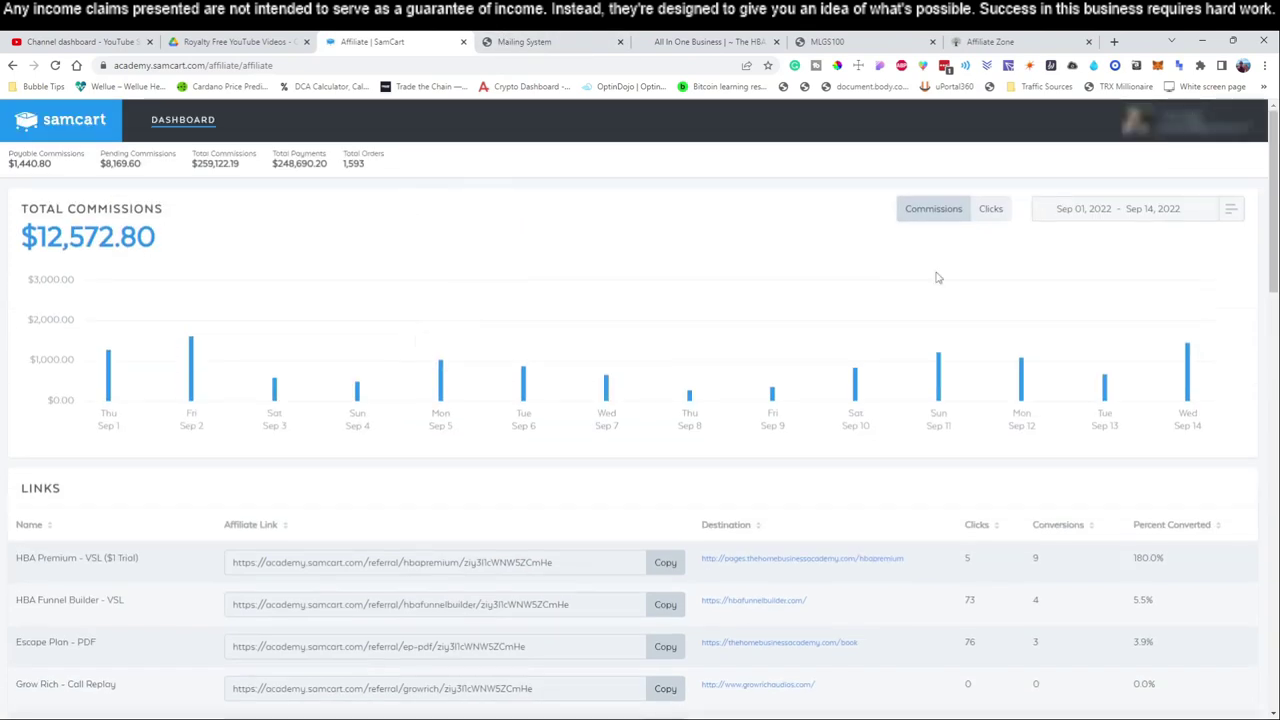
left_click(558, 42)
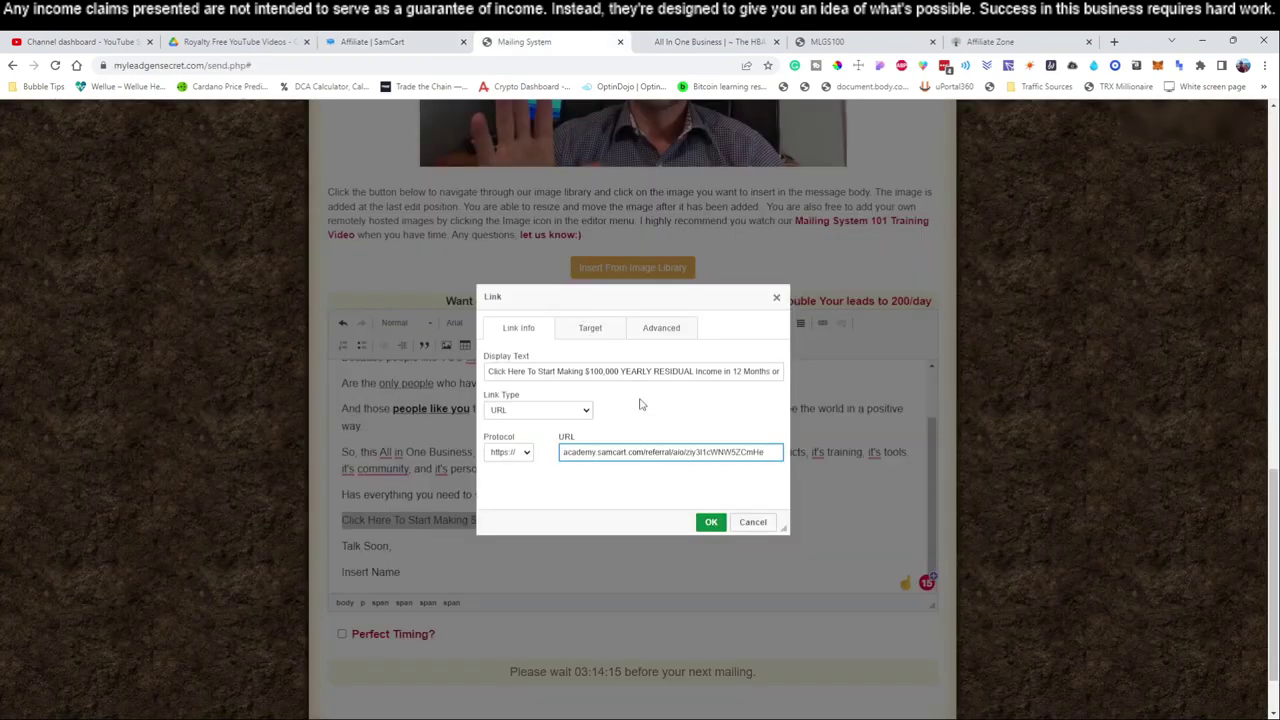
left_click_drag(566, 452, 788, 462)
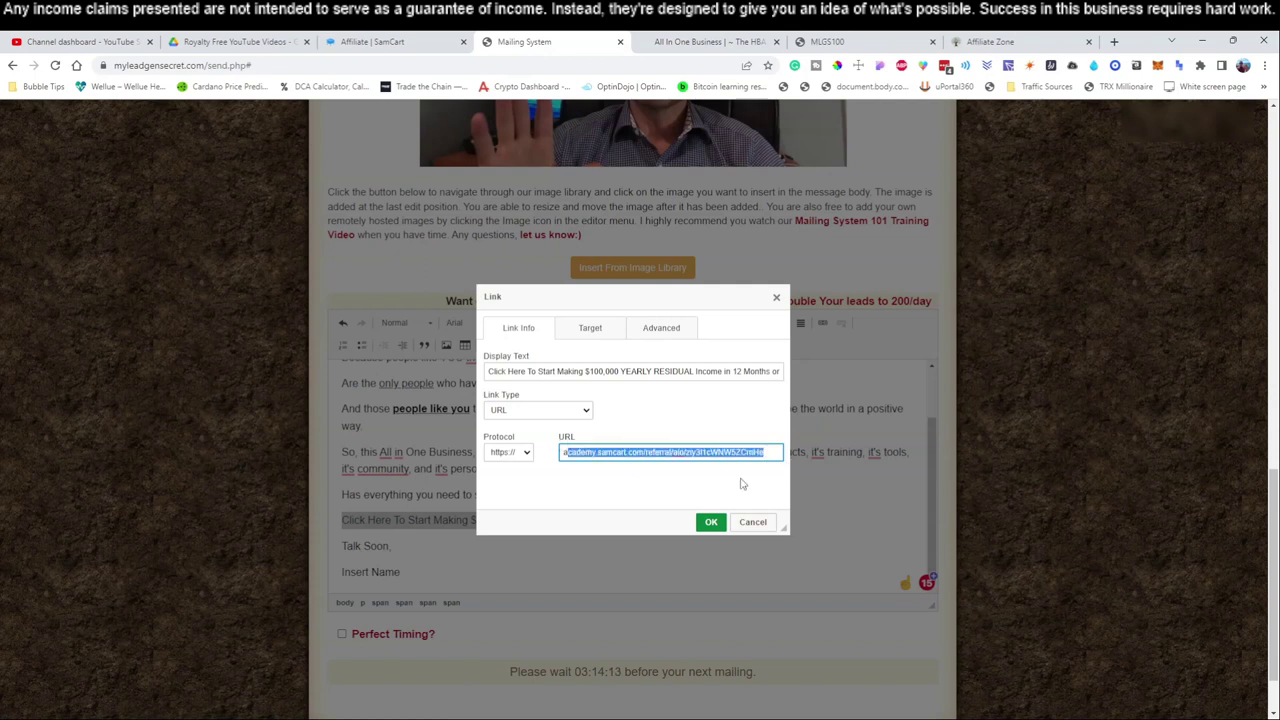
left_click(688, 433)
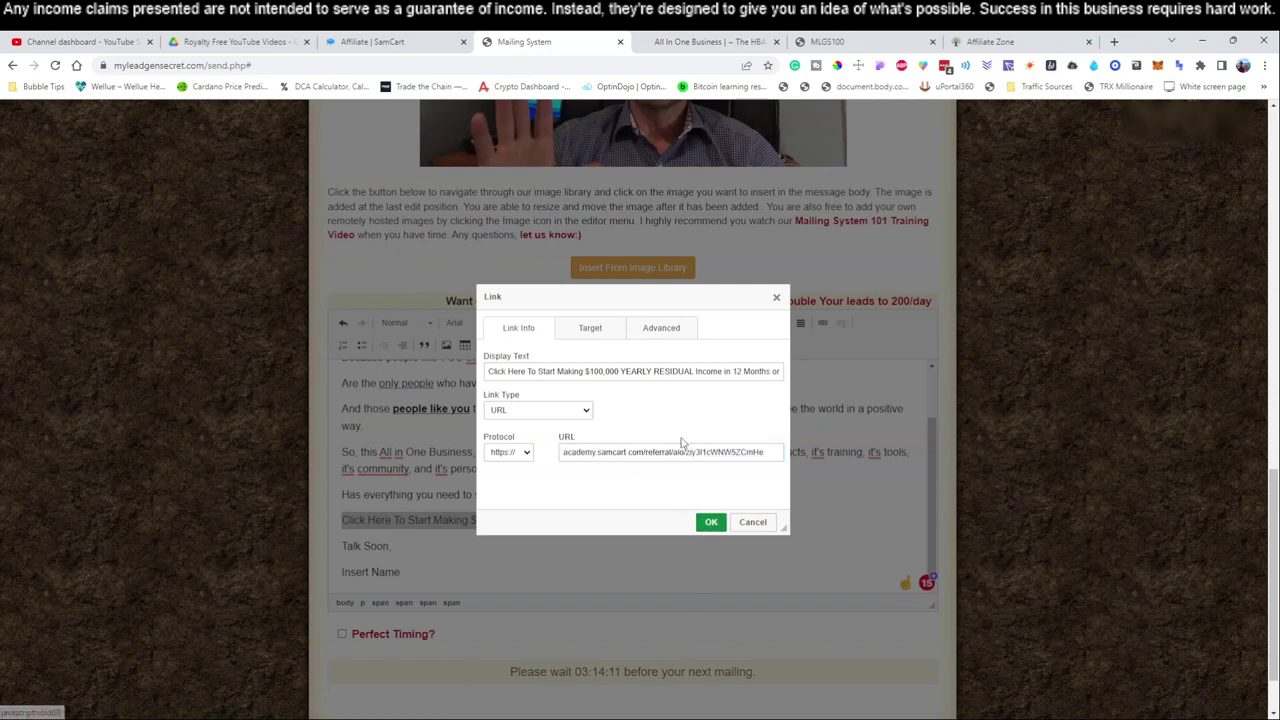
left_click(440, 42)
scroll(129, 592, "down", 3)
left_click(665, 639)
left_click(524, 41)
left_click(711, 524)
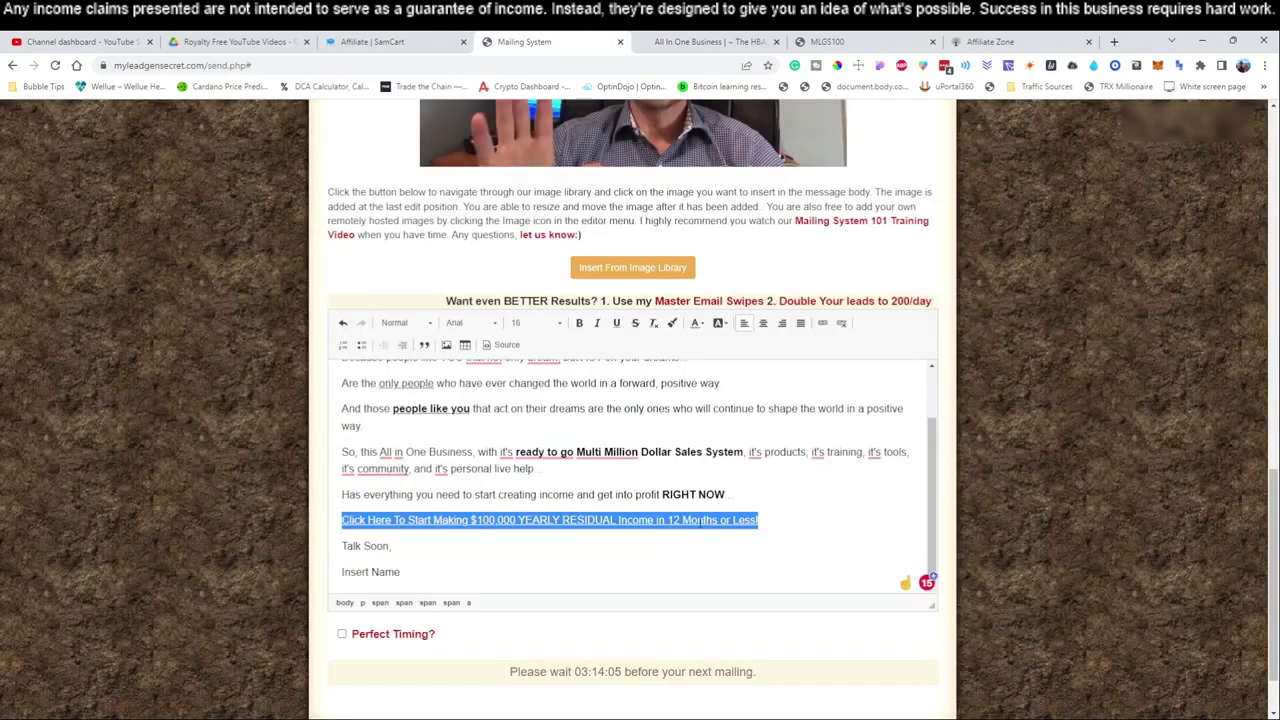
Step: Make the linked "Click Here To Start Making $100,000" line bold and color it blue
left_click(632, 558)
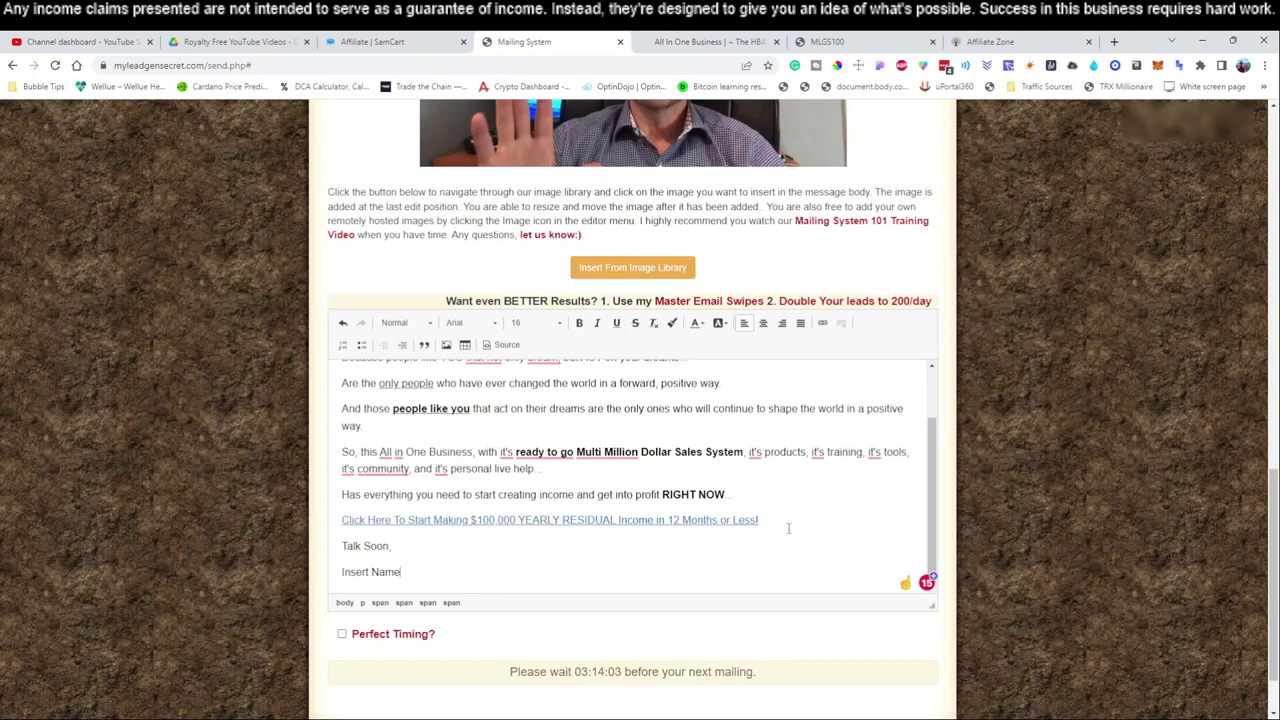
left_click_drag(739, 524, 342, 521)
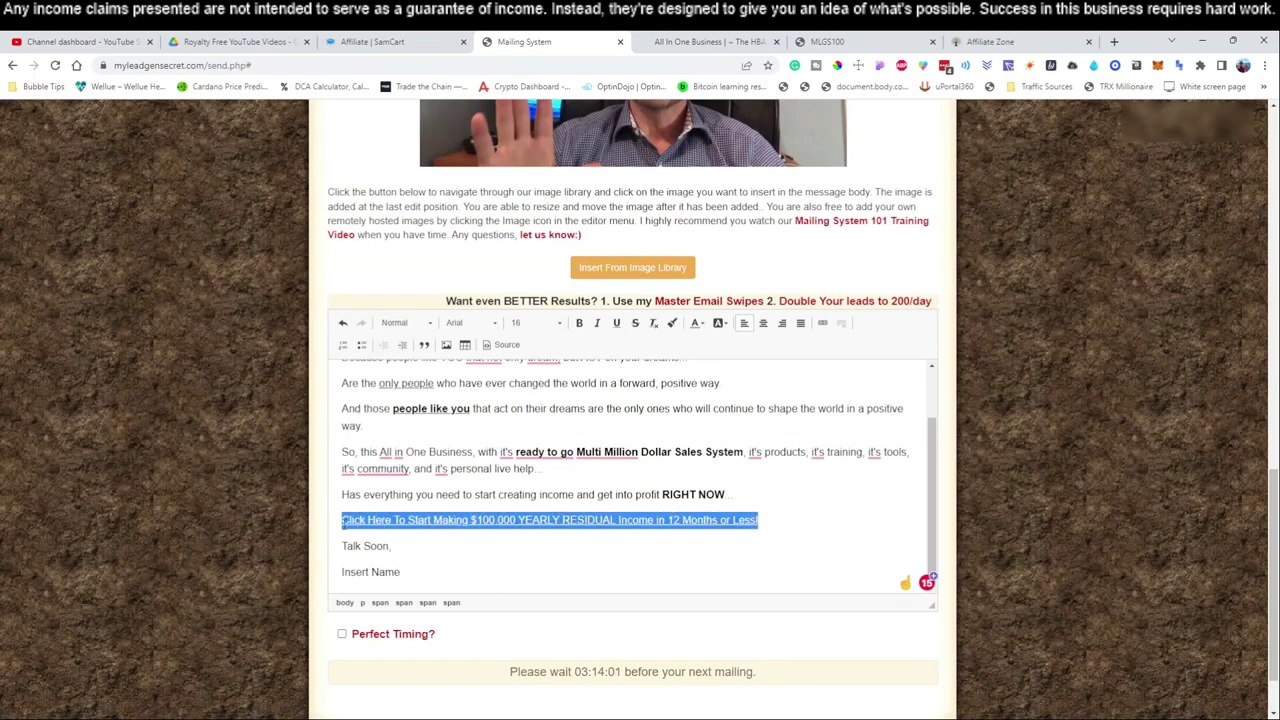
left_click(582, 327)
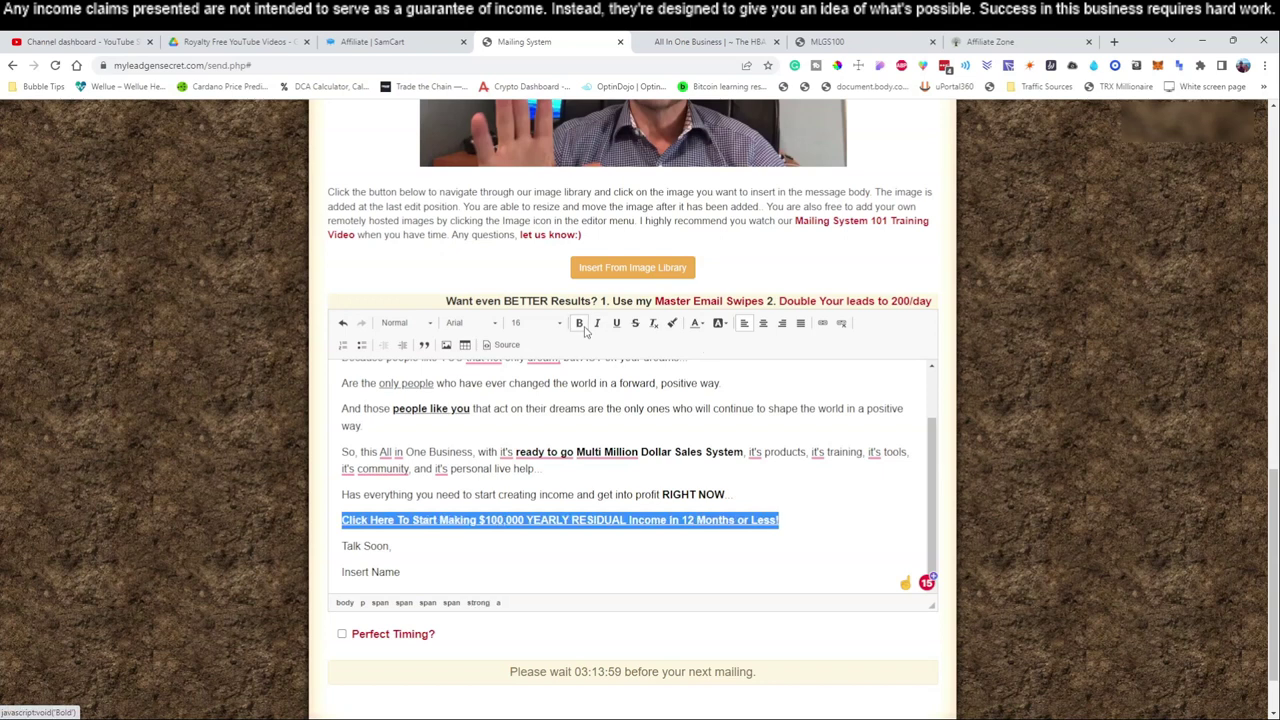
left_click(698, 326)
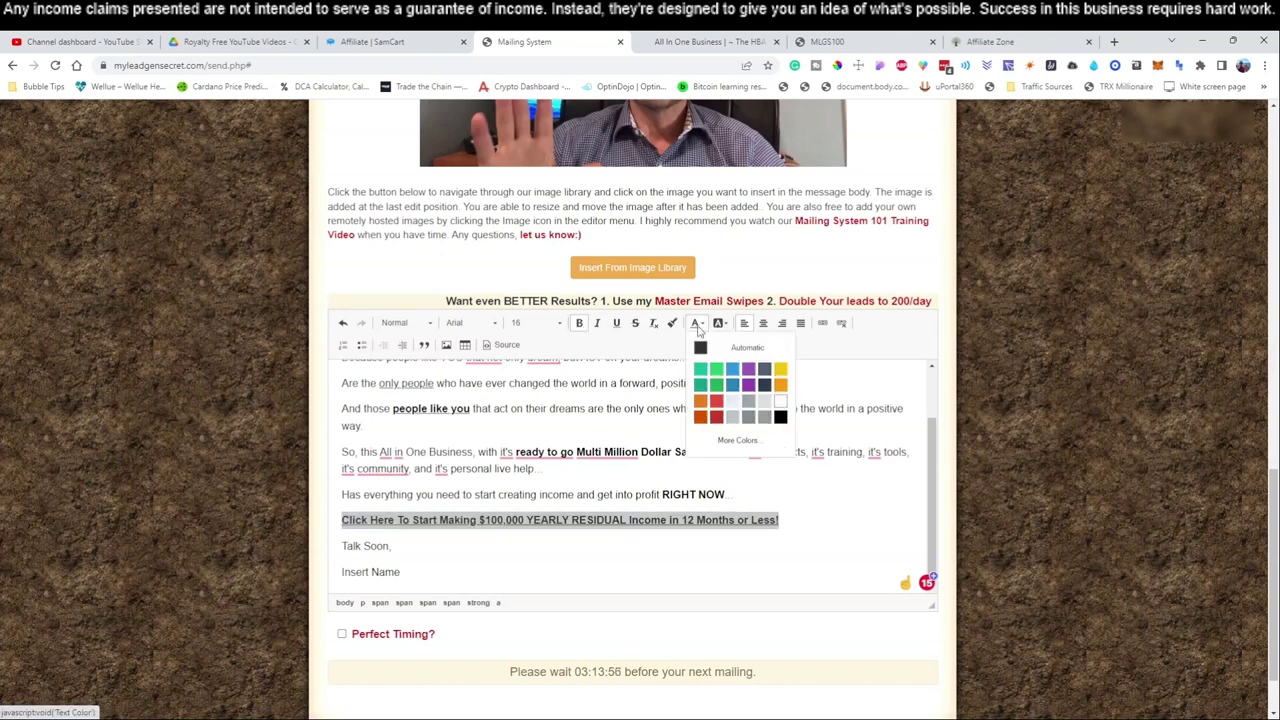
left_click(733, 374)
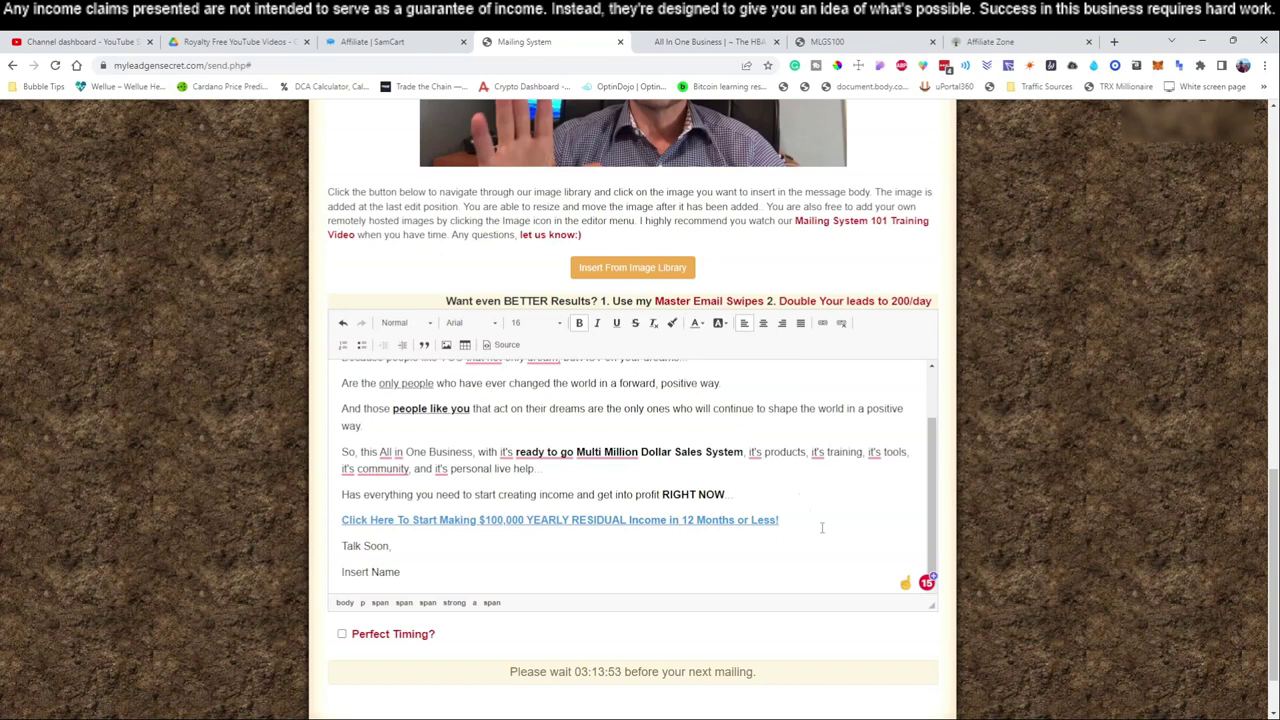
Step: Enable Perfect Timing for the mailing and sketch a red Send button box beneath the message editor
scroll(822, 527, "up", 1)
scroll(560, 500, "down", 1)
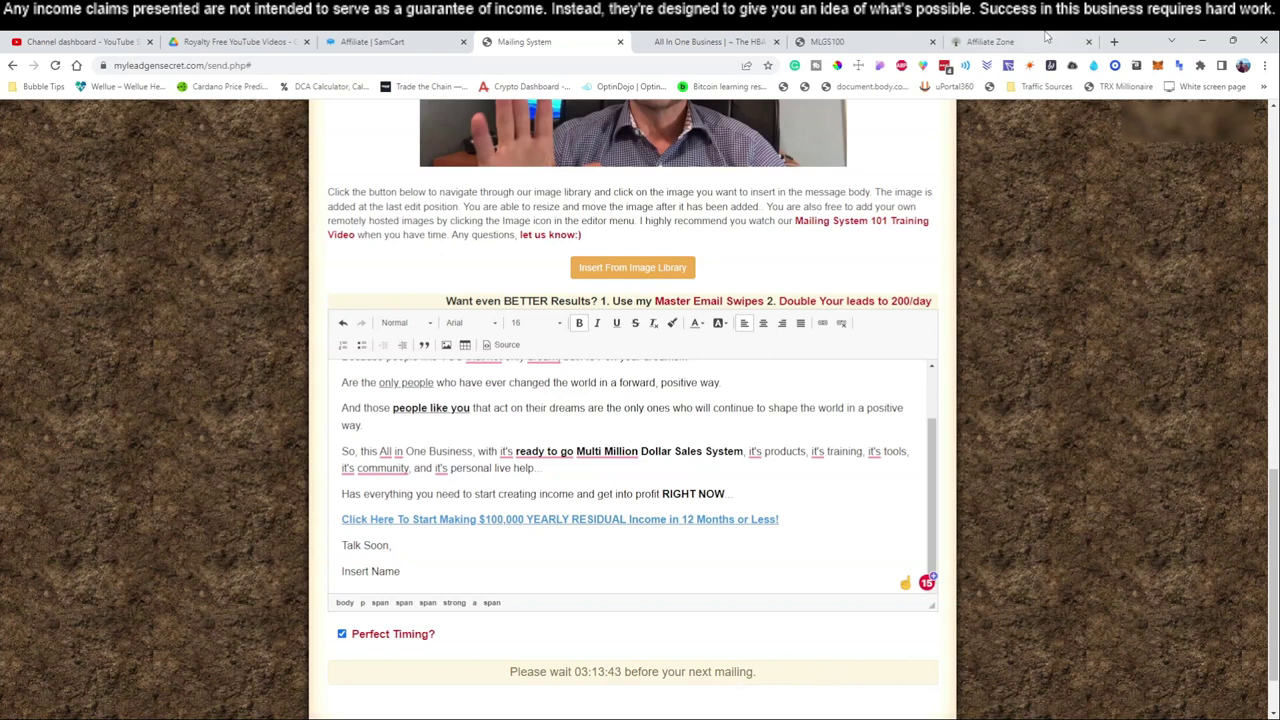
left_click(1093, 66)
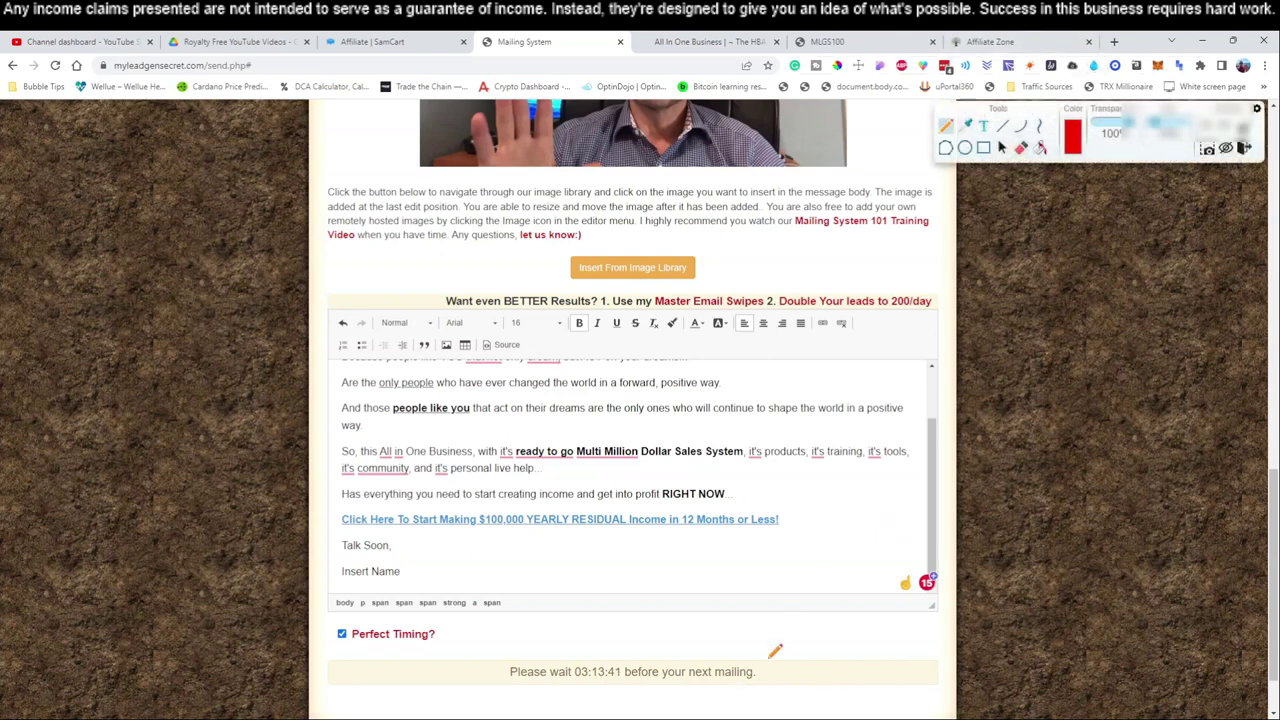
mouse_move(790, 648)
left_mouse_down()
mouse_move(793, 684)
mouse_move(890, 672)
mouse_move(822, 641)
mouse_move(820, 660)
mouse_move(858, 662)
left_mouse_up()
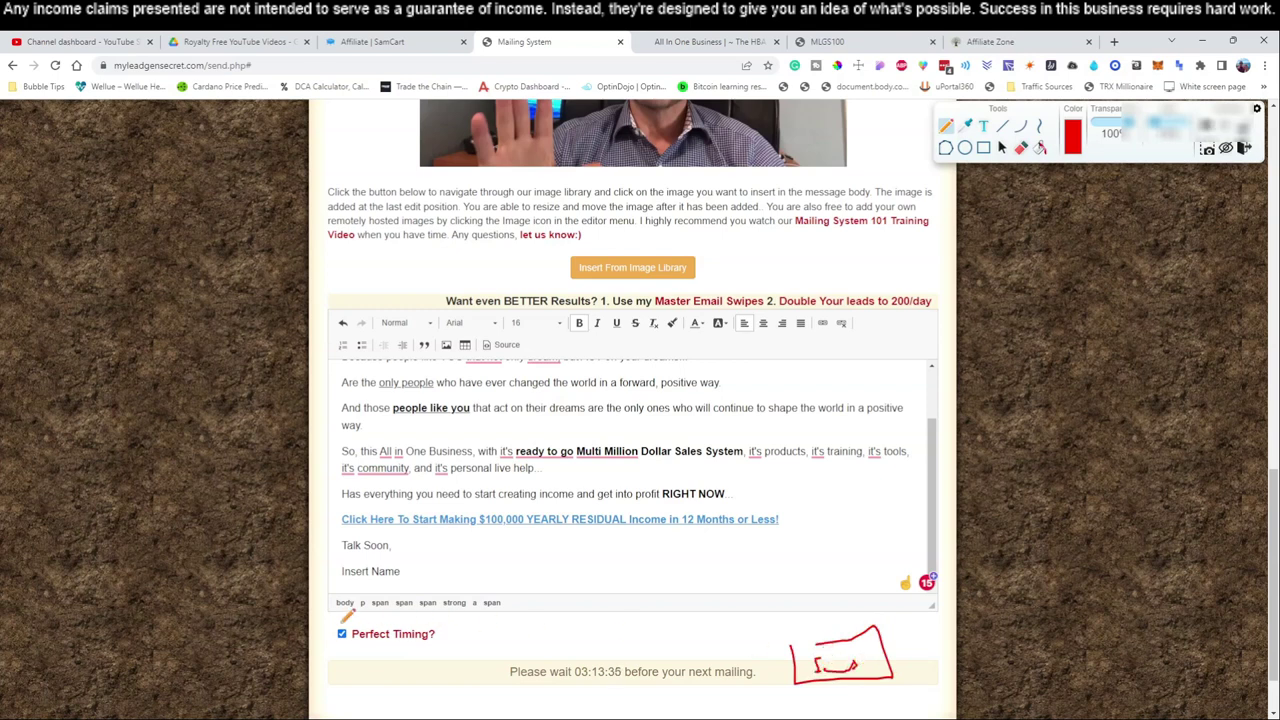
Step: Mark the Mailing System page link, the Select All link above the leads and the Subject heading with the red pencil
scroll(645, 577, "up", 6)
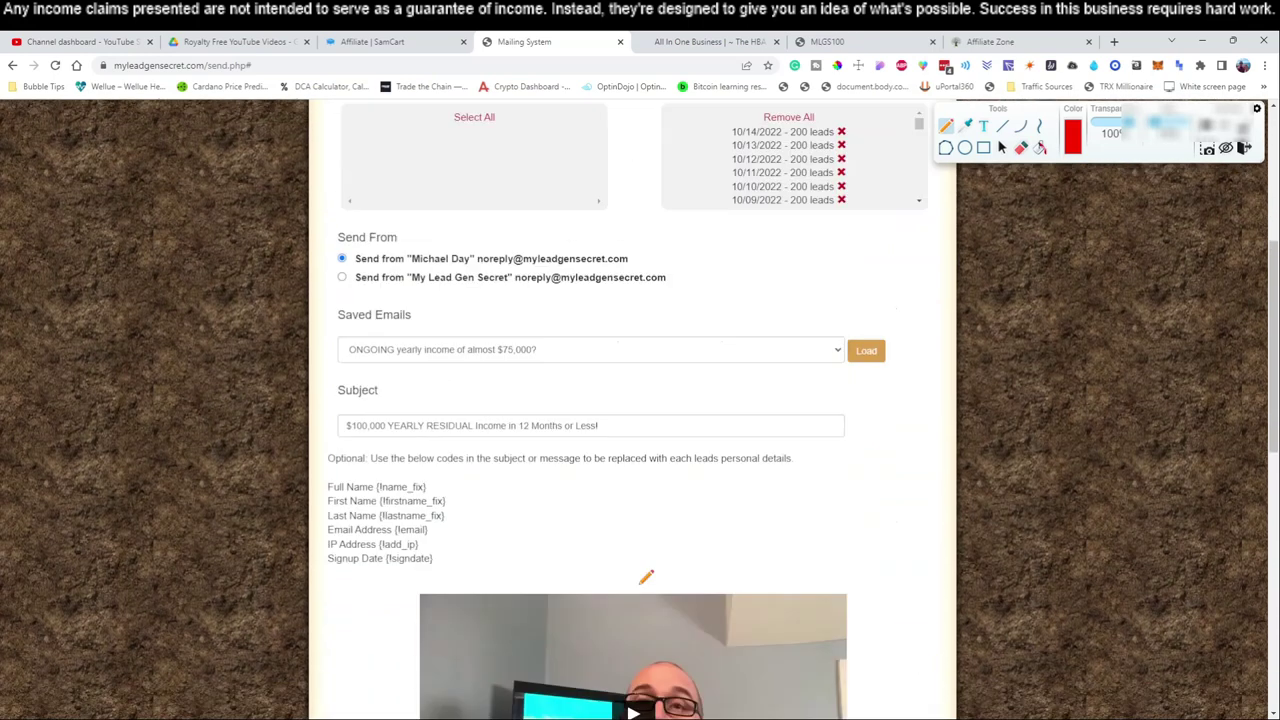
scroll(645, 577, "up", 4)
mouse_move(564, 305)
left_mouse_down()
mouse_move(627, 272)
mouse_move(556, 298)
mouse_move(577, 311)
left_mouse_up()
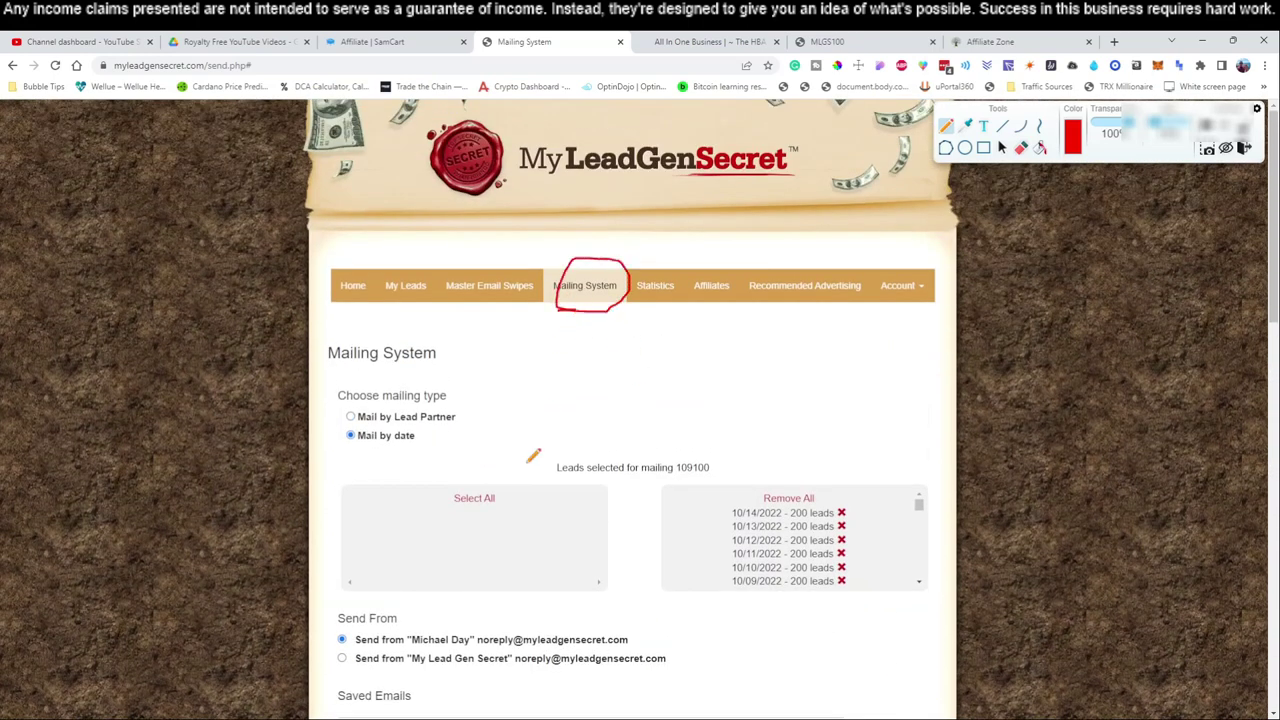
mouse_move(462, 508)
left_mouse_down()
mouse_move(482, 479)
mouse_move(480, 511)
left_mouse_up()
scroll(372, 505, "down", 3)
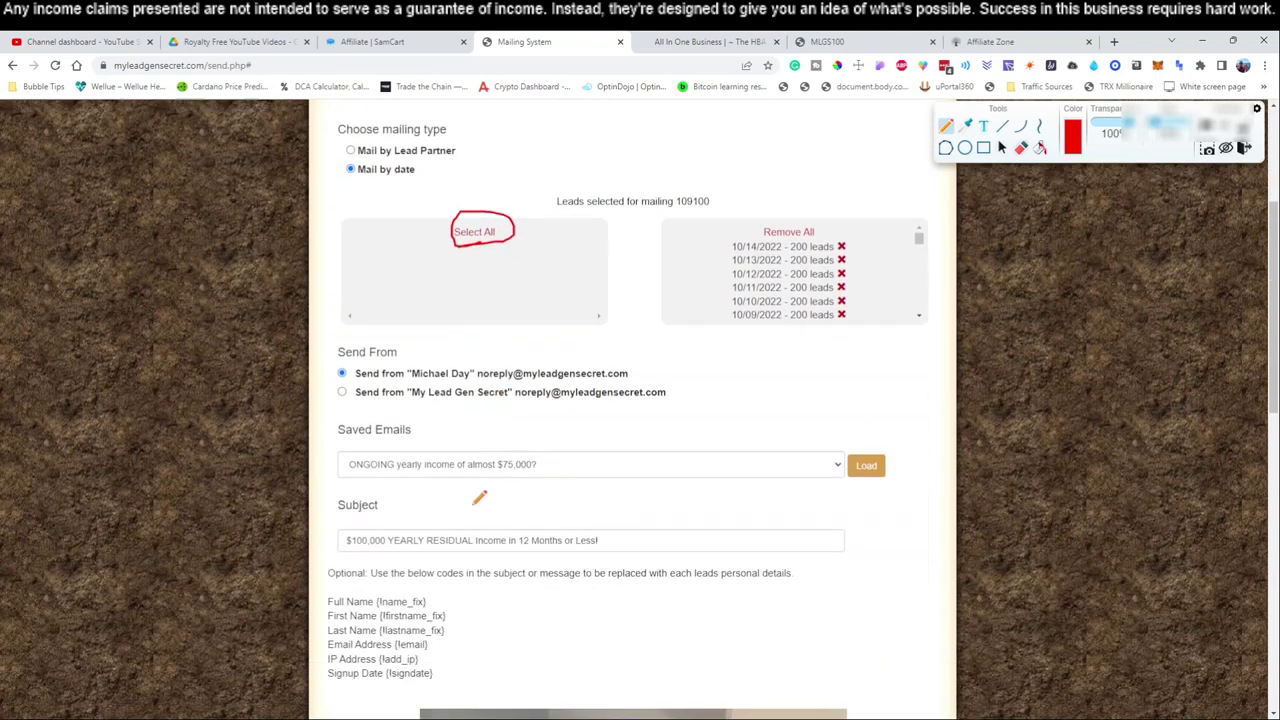
mouse_move(372, 505)
left_mouse_down()
mouse_move(345, 516)
mouse_move(523, 566)
mouse_move(580, 504)
mouse_move(394, 498)
left_mouse_up()
Step: Circle the linked call-to-action line in red and draw an arrow from it to the editor's link tool
scroll(398, 494, "down", 8)
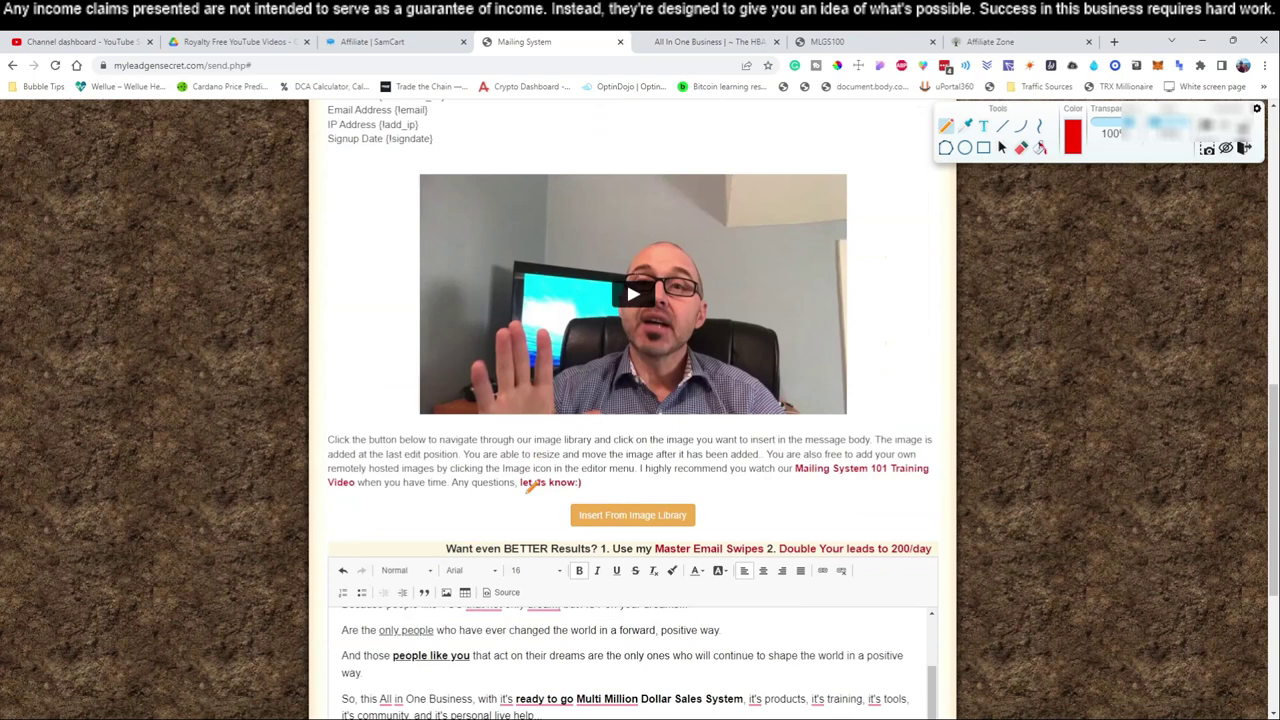
scroll(533, 484, "up", 2)
scroll(492, 457, "down", 2)
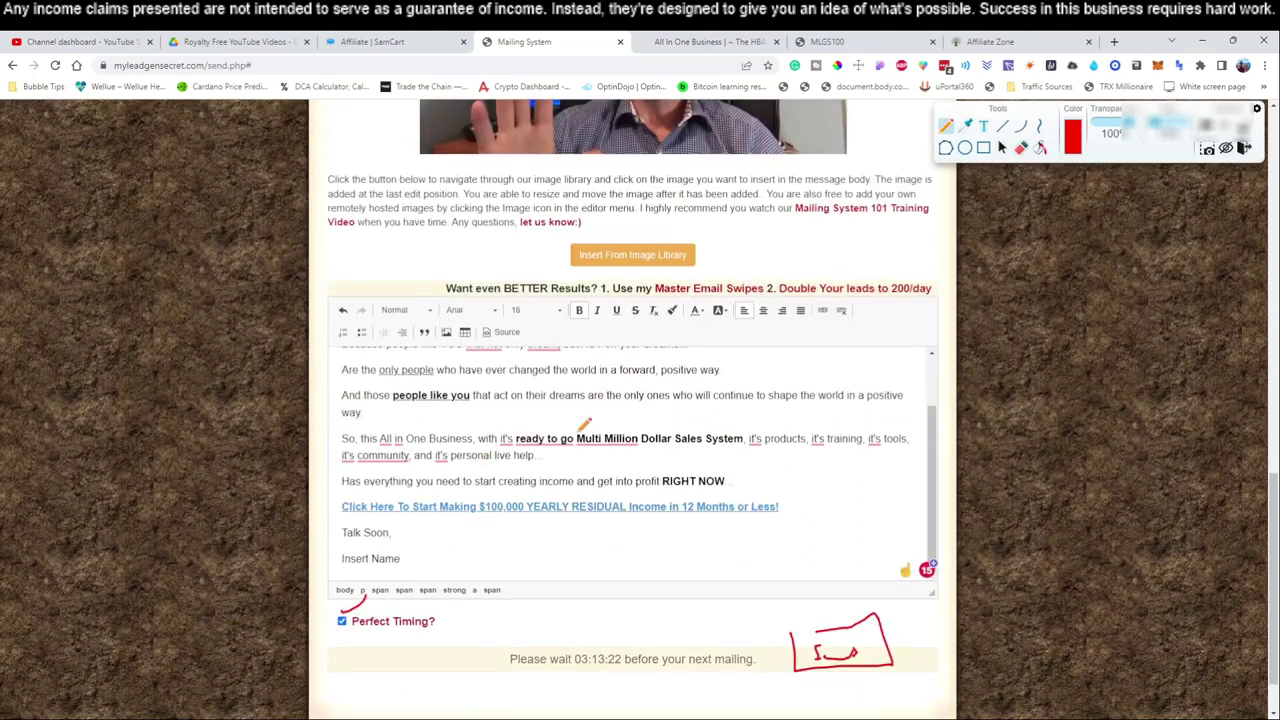
mouse_move(328, 410)
left_mouse_down()
mouse_move(365, 404)
mouse_move(358, 420)
left_mouse_up()
mouse_move(350, 518)
left_mouse_down()
mouse_move(737, 534)
mouse_move(808, 490)
mouse_move(440, 482)
mouse_move(335, 508)
mouse_move(350, 518)
left_mouse_up()
mouse_move(733, 486)
left_mouse_down()
mouse_move(757, 476)
mouse_move(830, 349)
mouse_move(828, 312)
left_mouse_up()
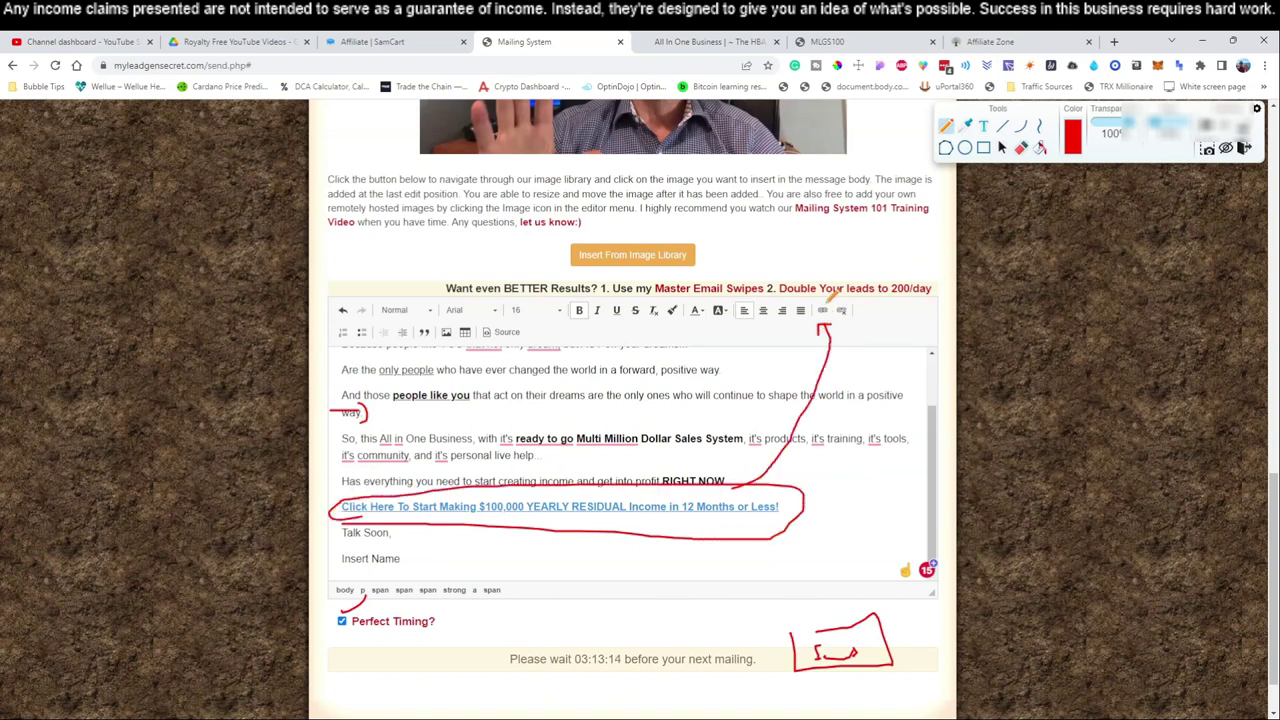
Step: In the SamCart links list, circle the "All In One $25 Business (Sales Letter)" row in red and draw an arrow to its Copy control
left_click(420, 41)
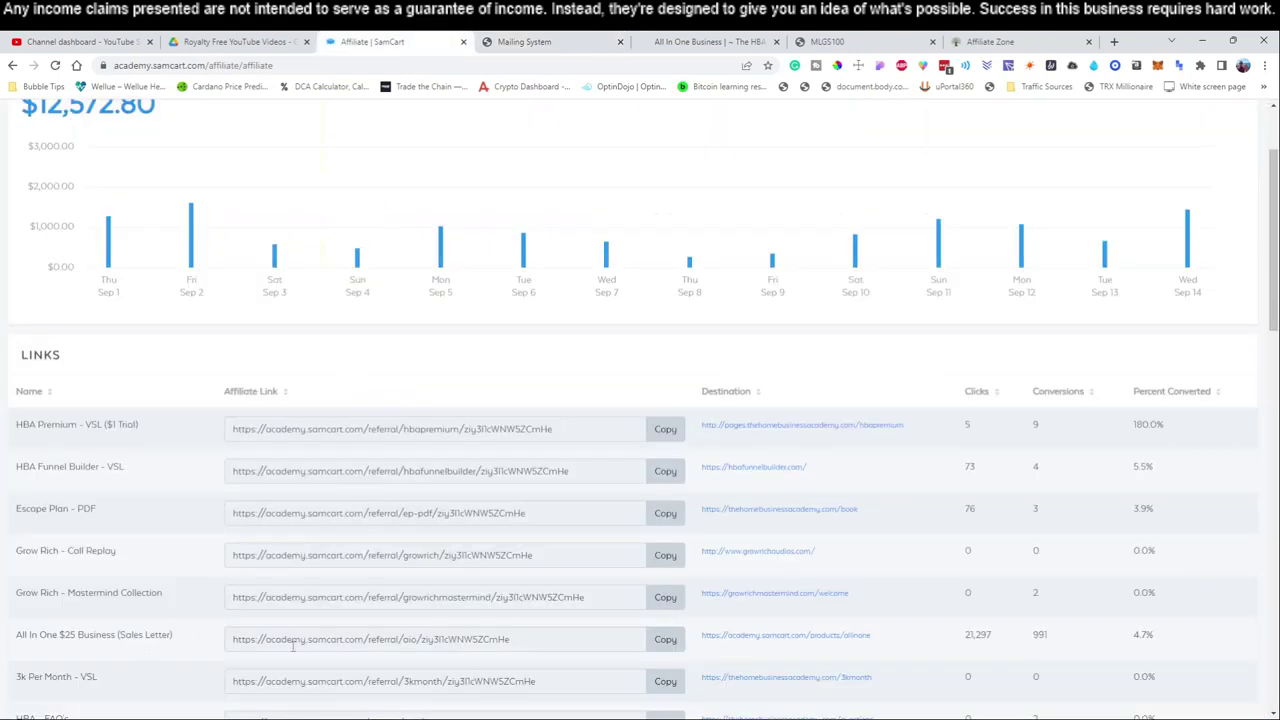
left_click(1092, 66)
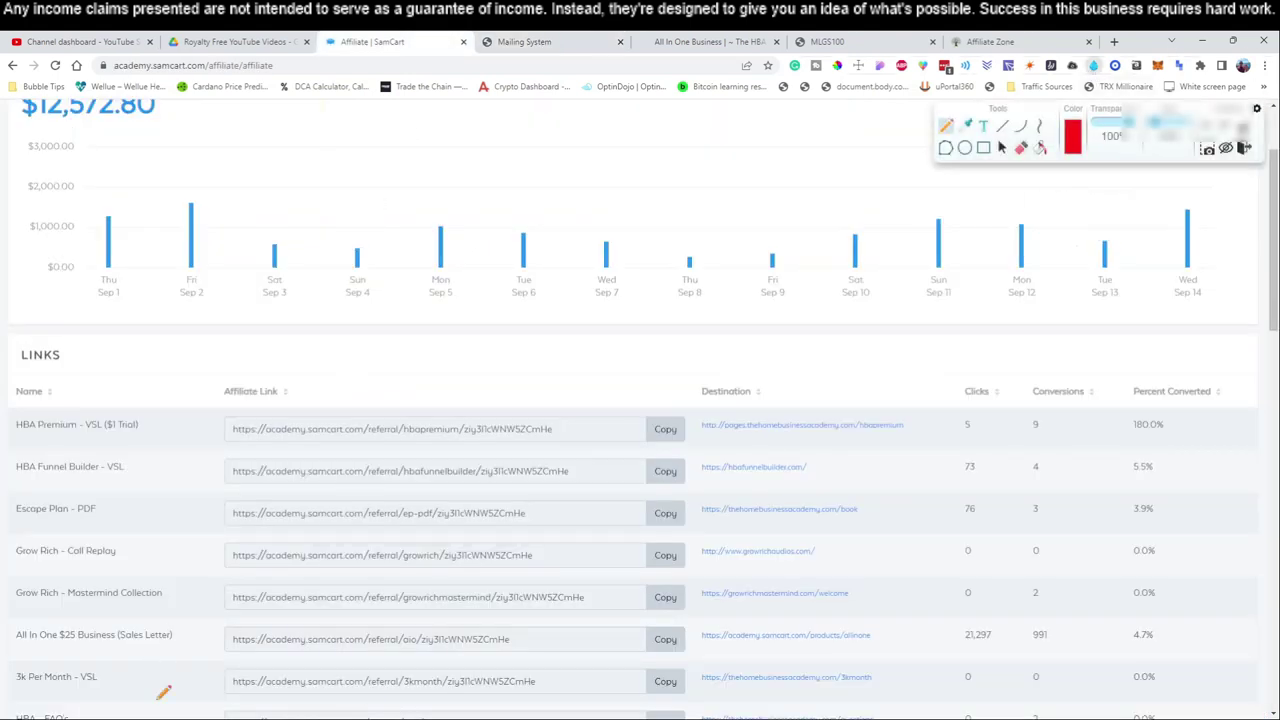
mouse_move(22, 650)
left_mouse_down()
mouse_move(438, 664)
mouse_move(728, 648)
mouse_move(384, 604)
mouse_move(60, 646)
mouse_move(80, 648)
left_mouse_up()
mouse_move(679, 588)
left_mouse_down()
mouse_move(684, 620)
mouse_move(710, 604)
left_mouse_up()
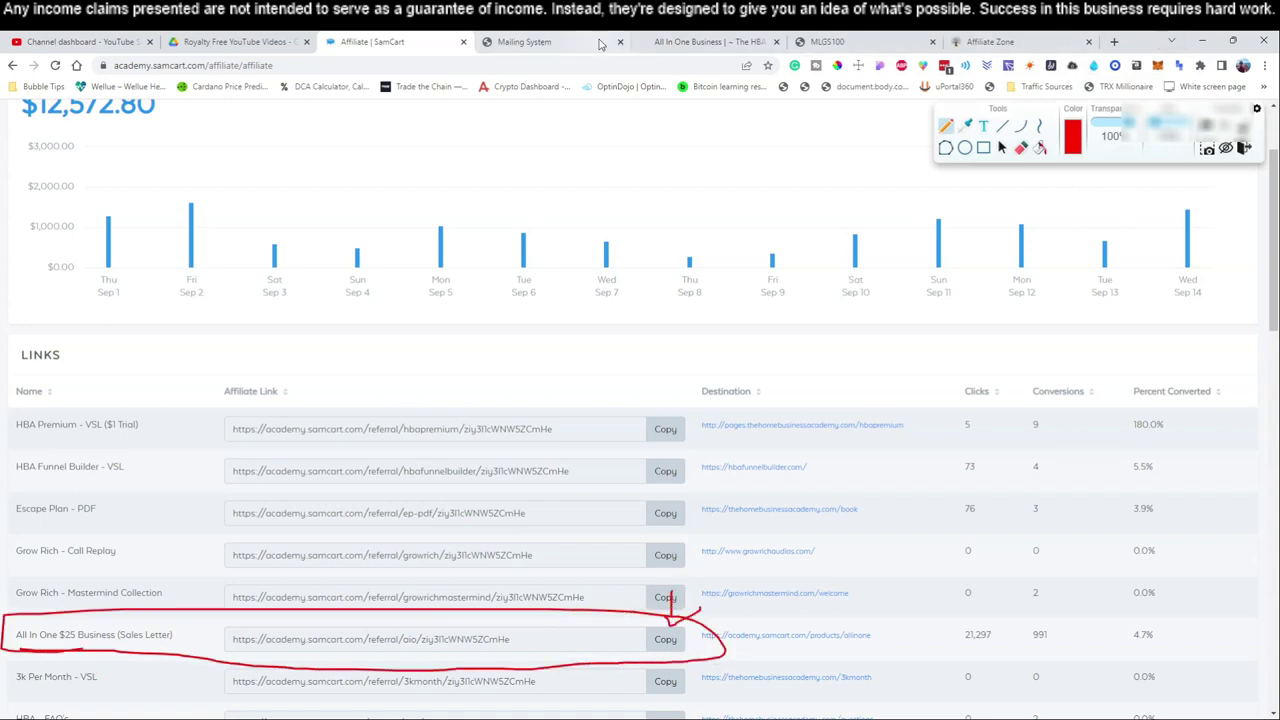
left_click(560, 42)
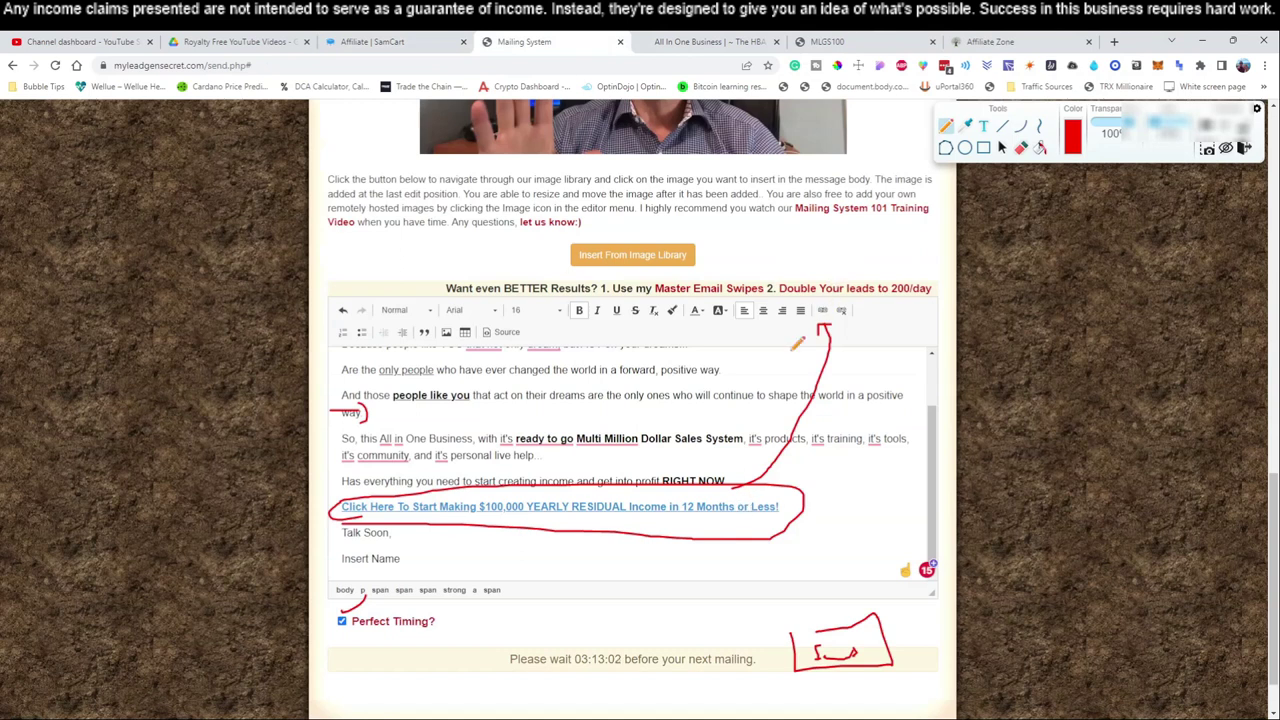
Step: Clear the red annotations and review the mailing's lead selection, subject line, message body and linked call to action
left_click(1245, 148)
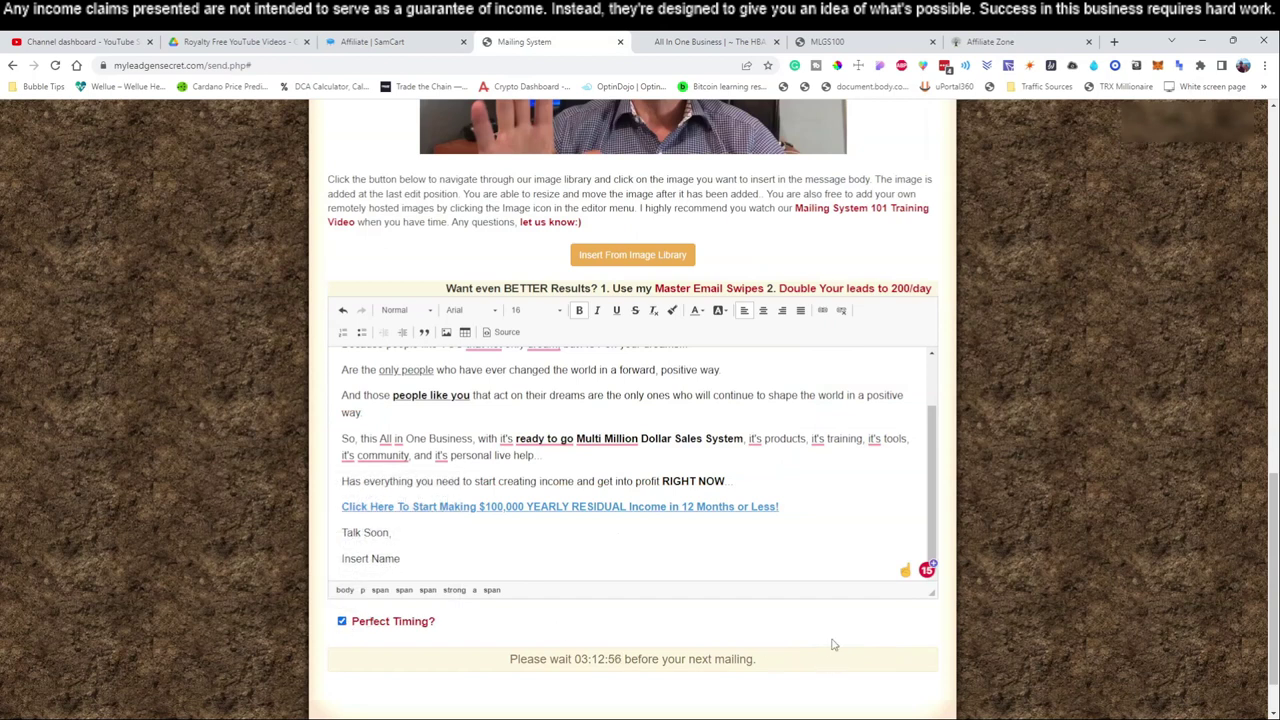
scroll(688, 470, "up", 3)
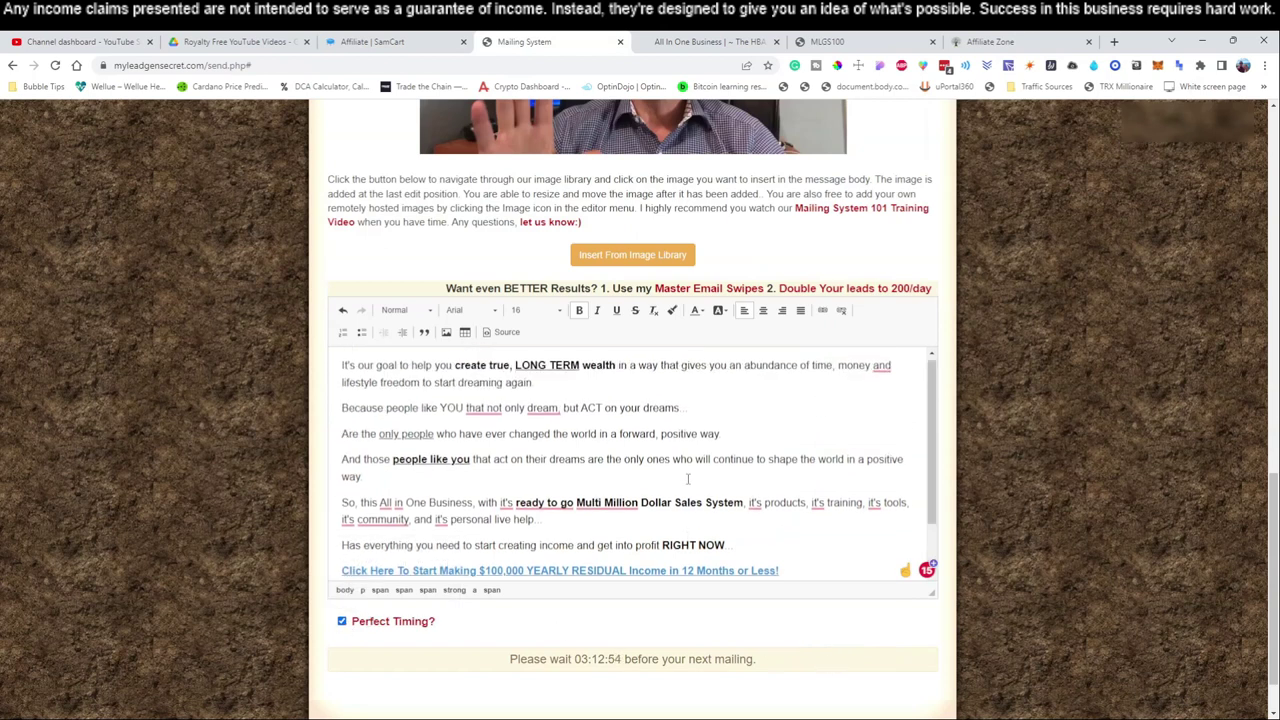
scroll(1015, 449, "up", 15)
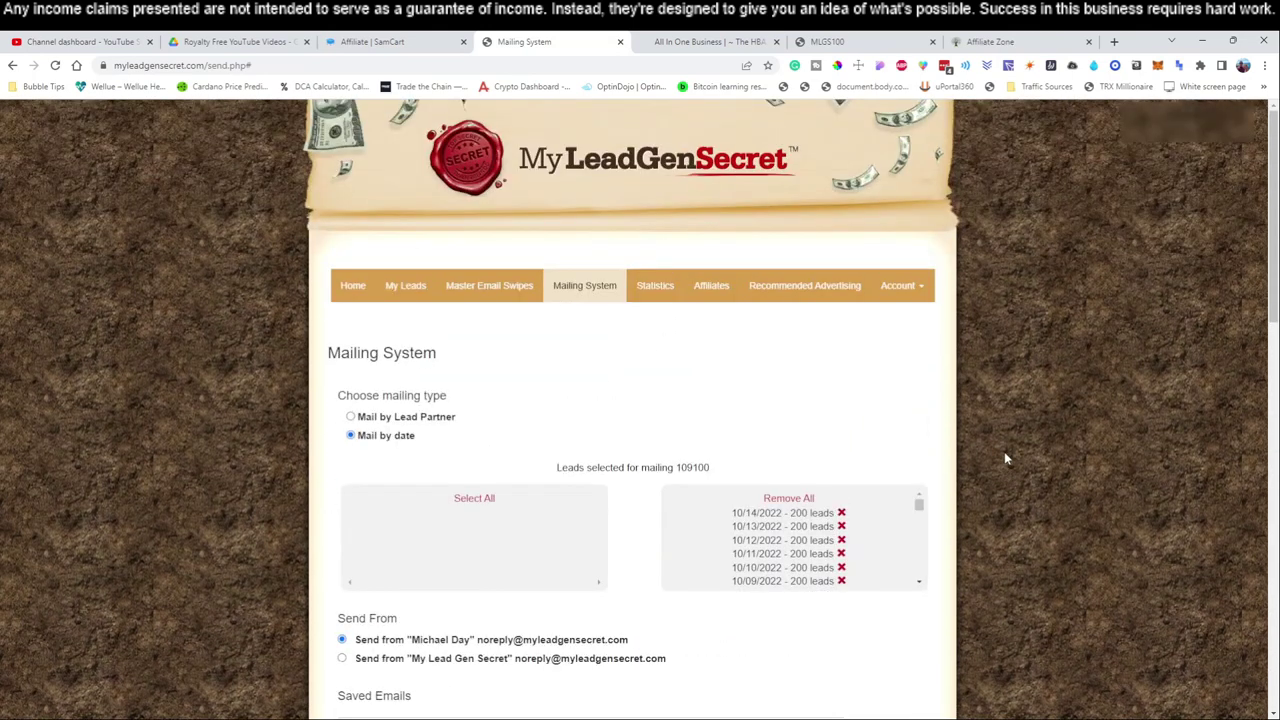
scroll(1004, 458, "down", 10)
scroll(664, 481, "down", 3)
scroll(664, 481, "up", 2)
scroll(778, 472, "up", 5)
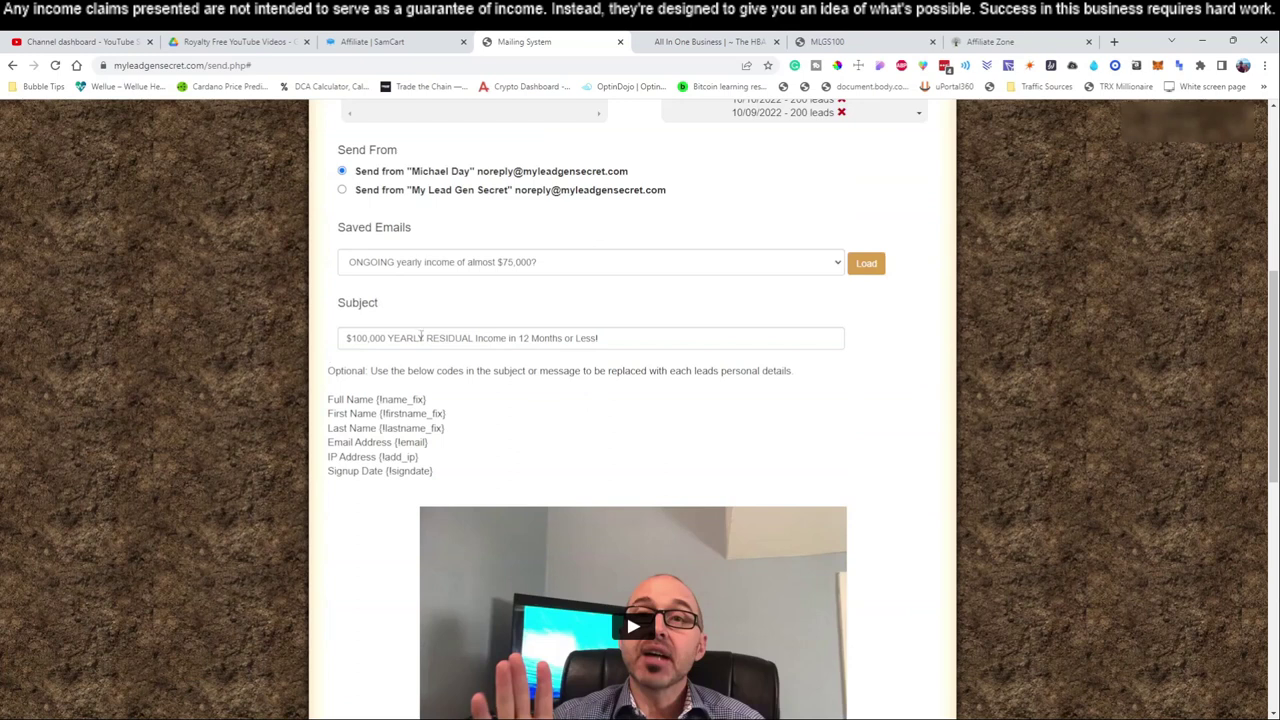
left_click_drag(344, 337, 608, 338)
scroll(527, 337, "down", 5)
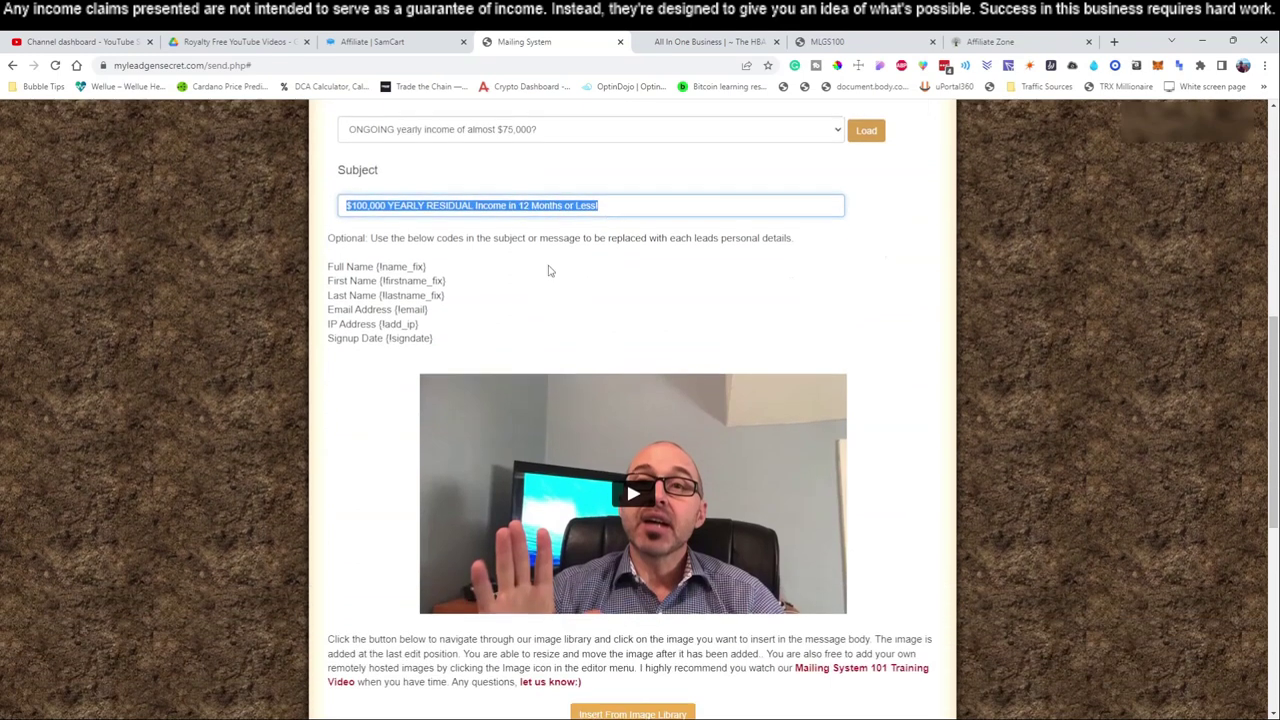
scroll(582, 537, "down", 3)
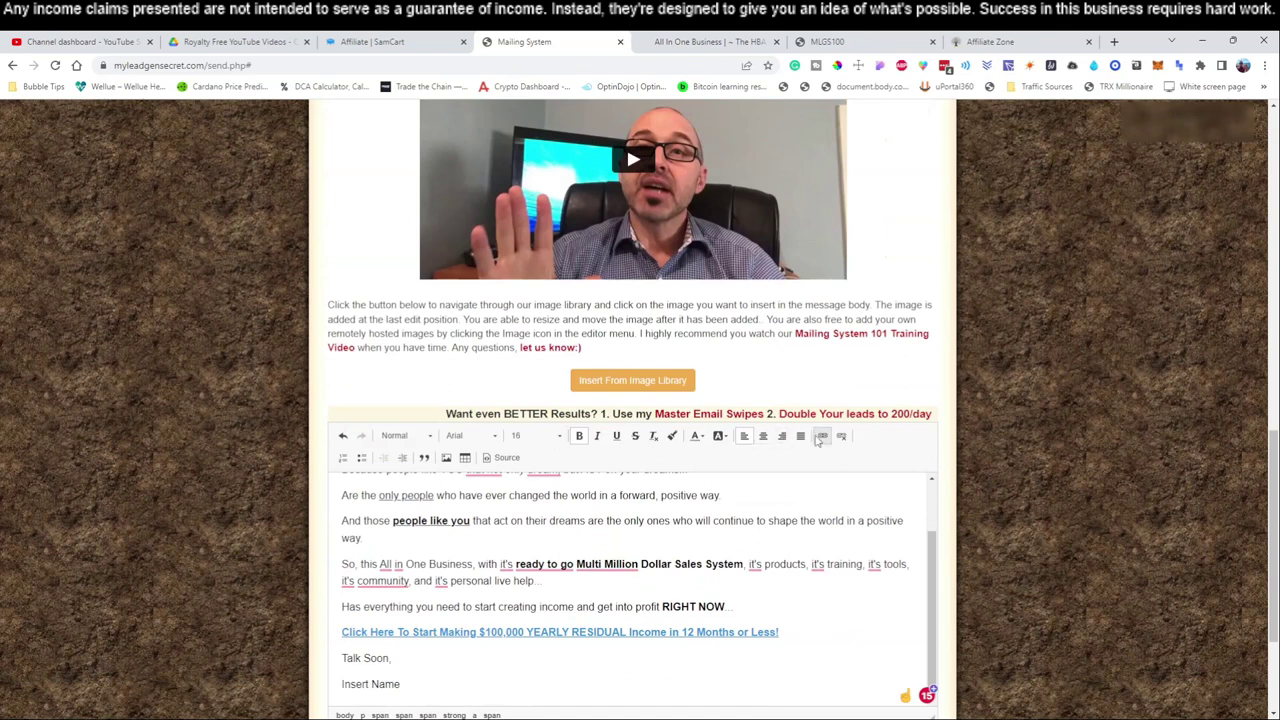
Step: Duplicate the Mailing System browser tab and compare the blank copy with the finished mailing
right_click(529, 44)
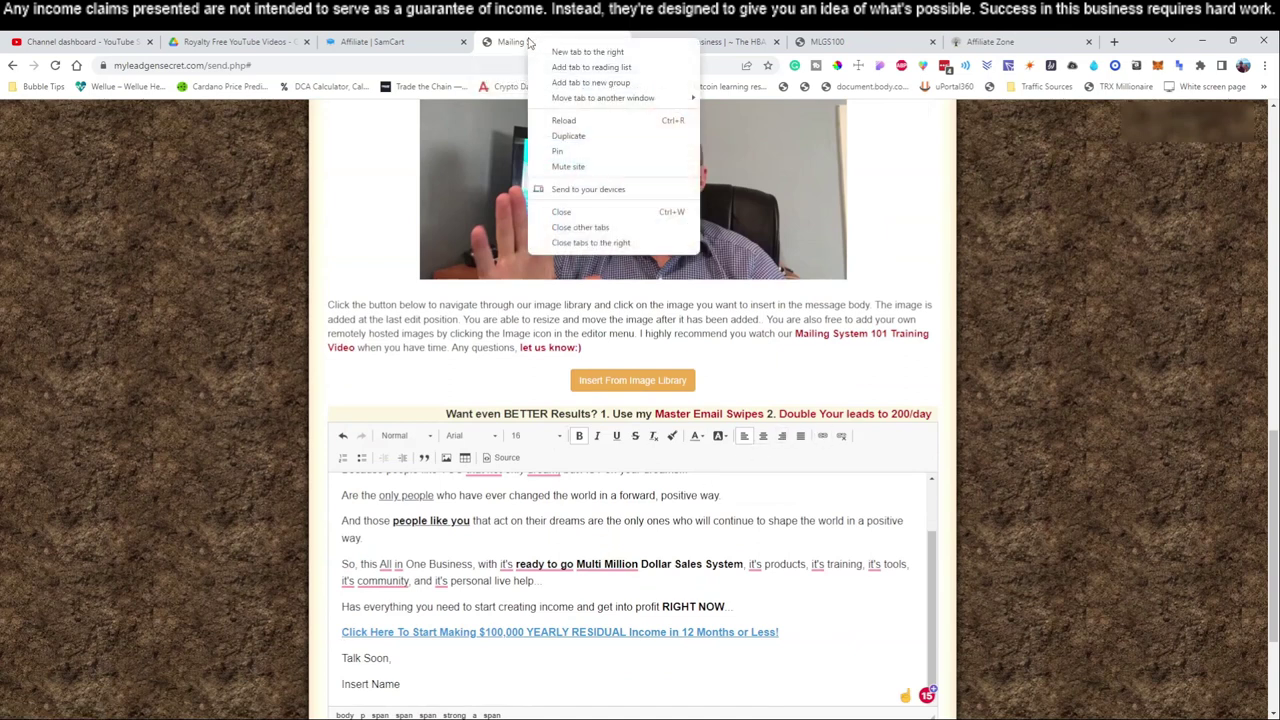
left_click(568, 136)
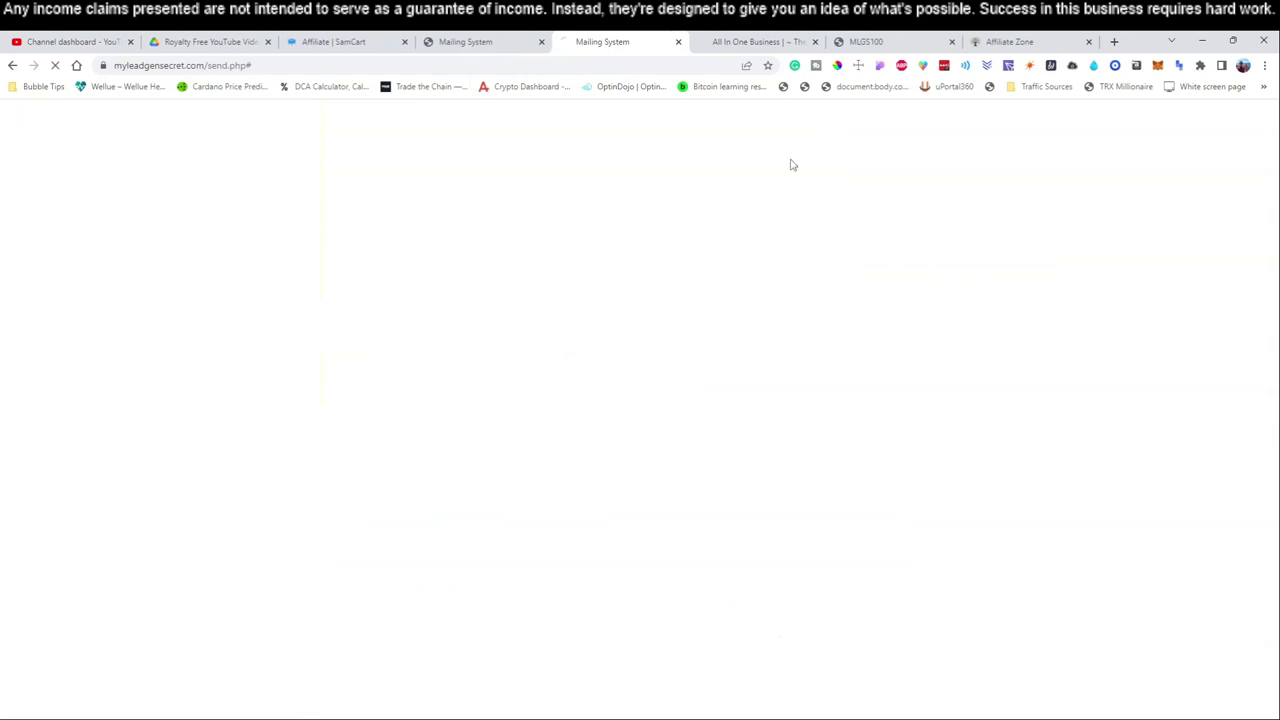
scroll(928, 440, "up", 5)
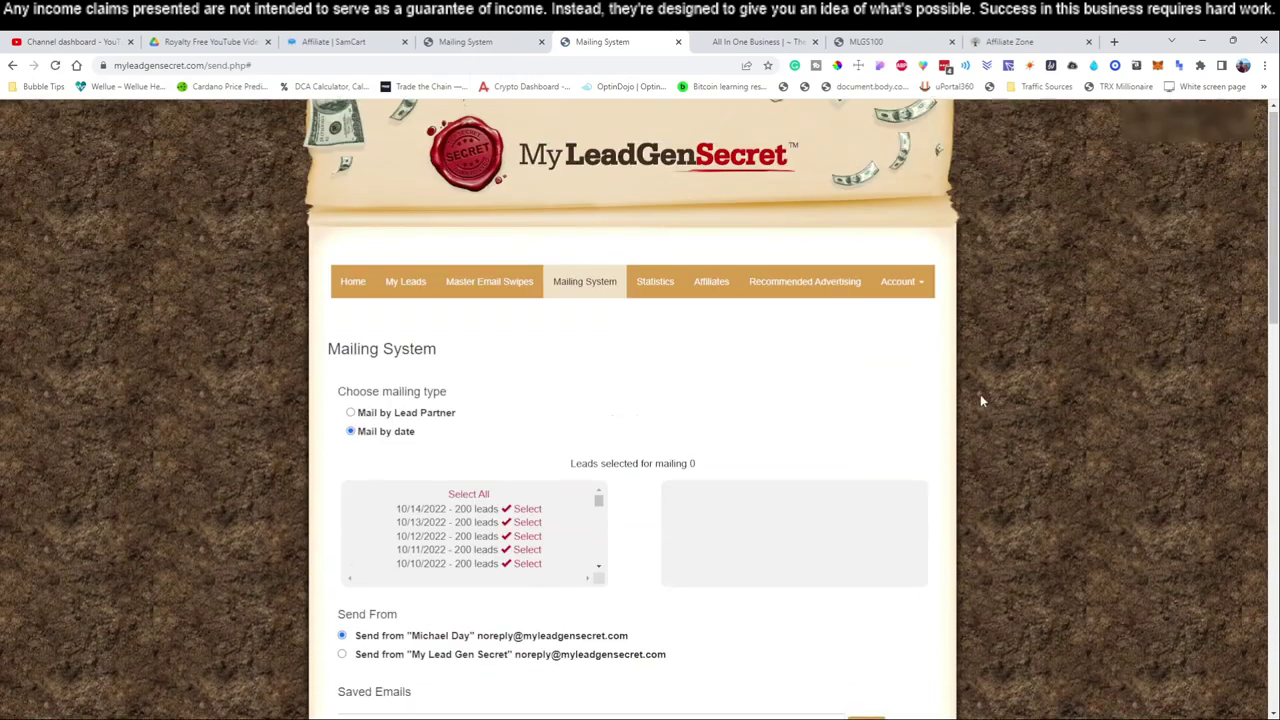
left_click(500, 37)
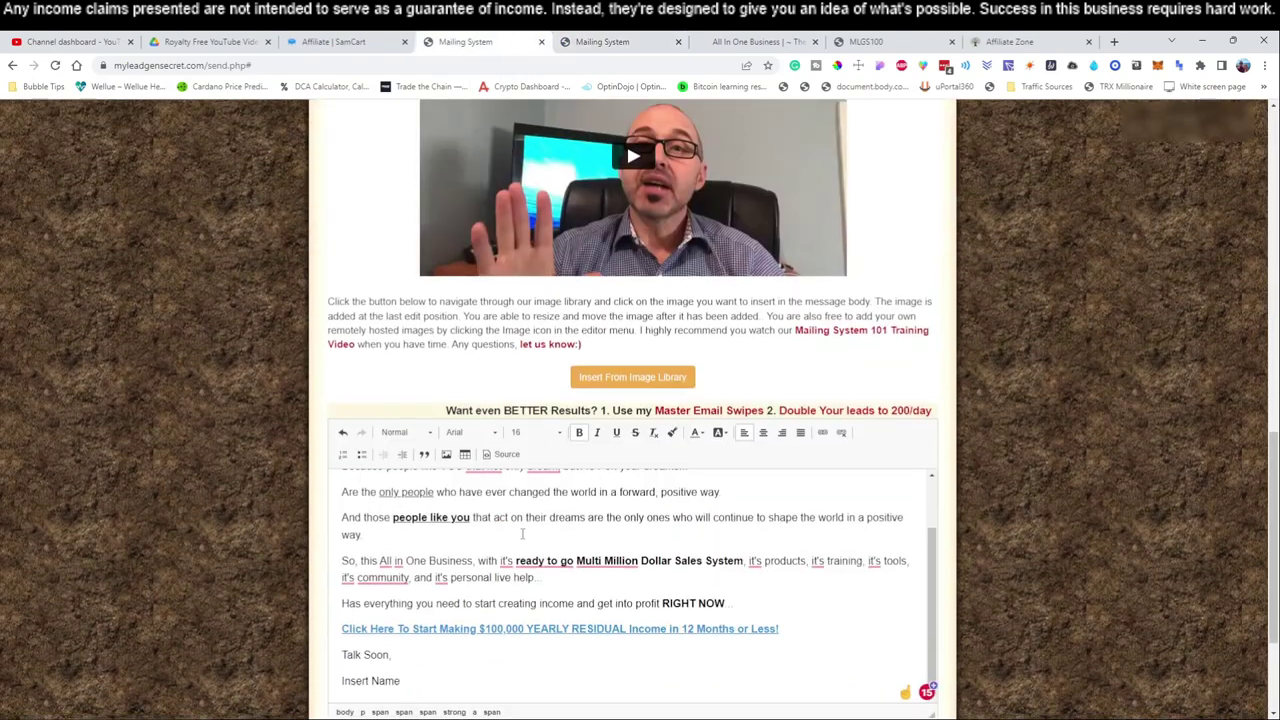
left_click(640, 41)
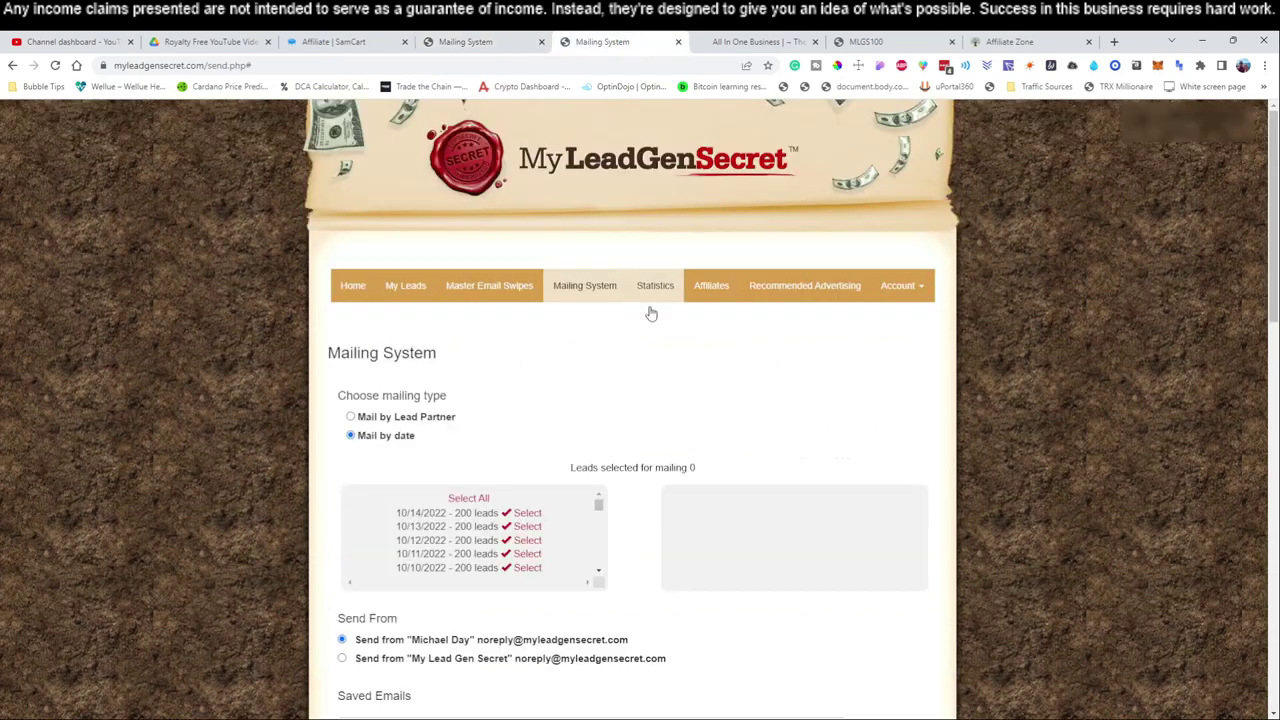
Step: Log out in the duplicated tab and log in to a second MyLeadGenSecret account with its saved username and password
left_click(917, 291)
left_click(928, 350)
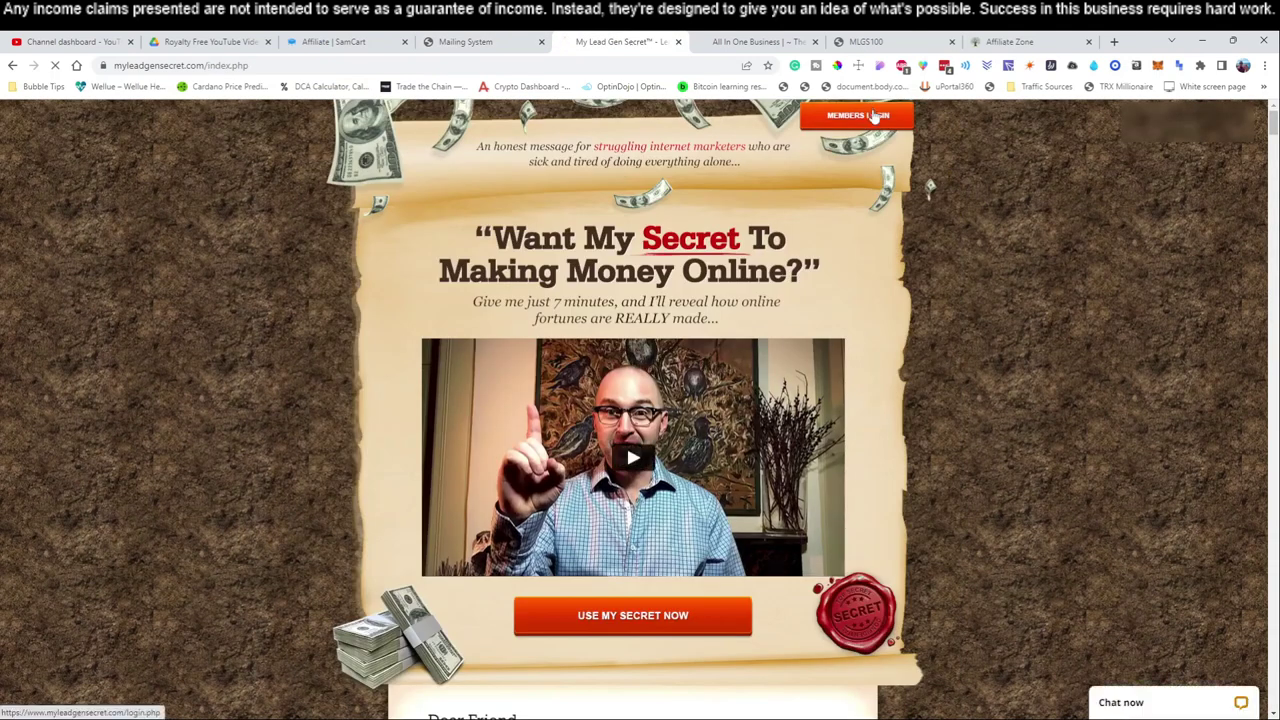
left_click(858, 115)
left_click(567, 393)
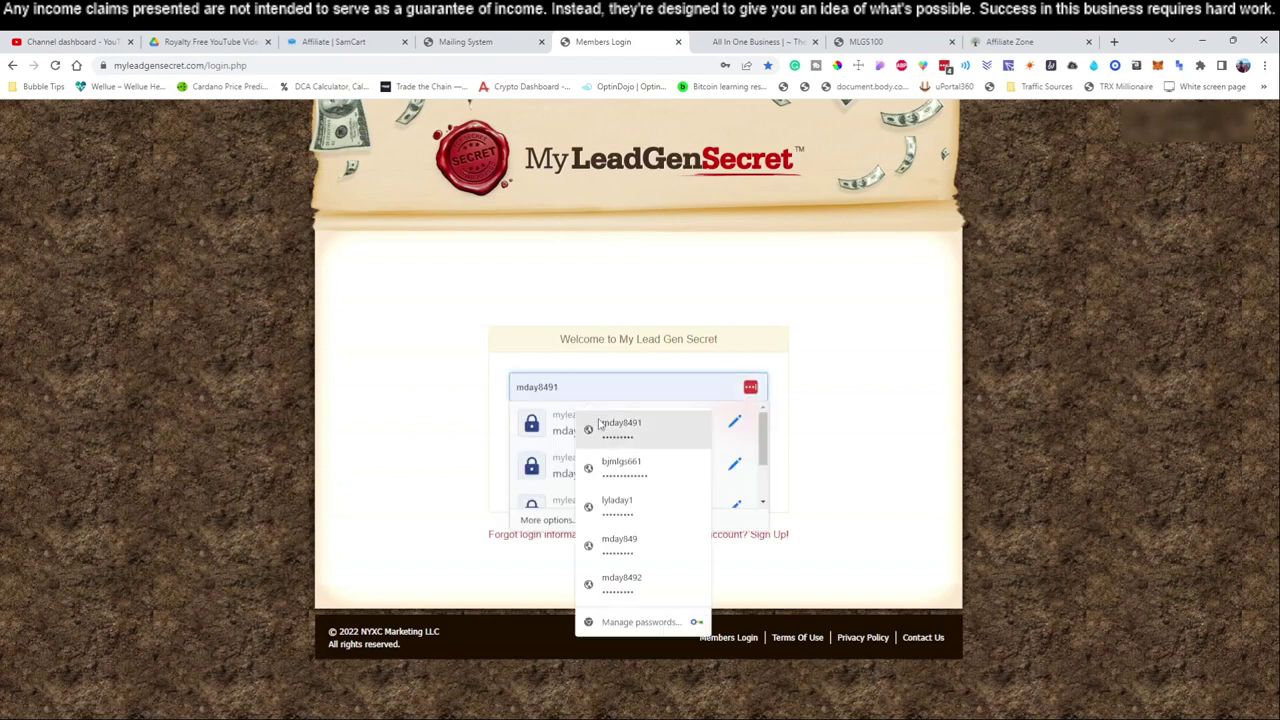
left_click(600, 457)
left_click(583, 476)
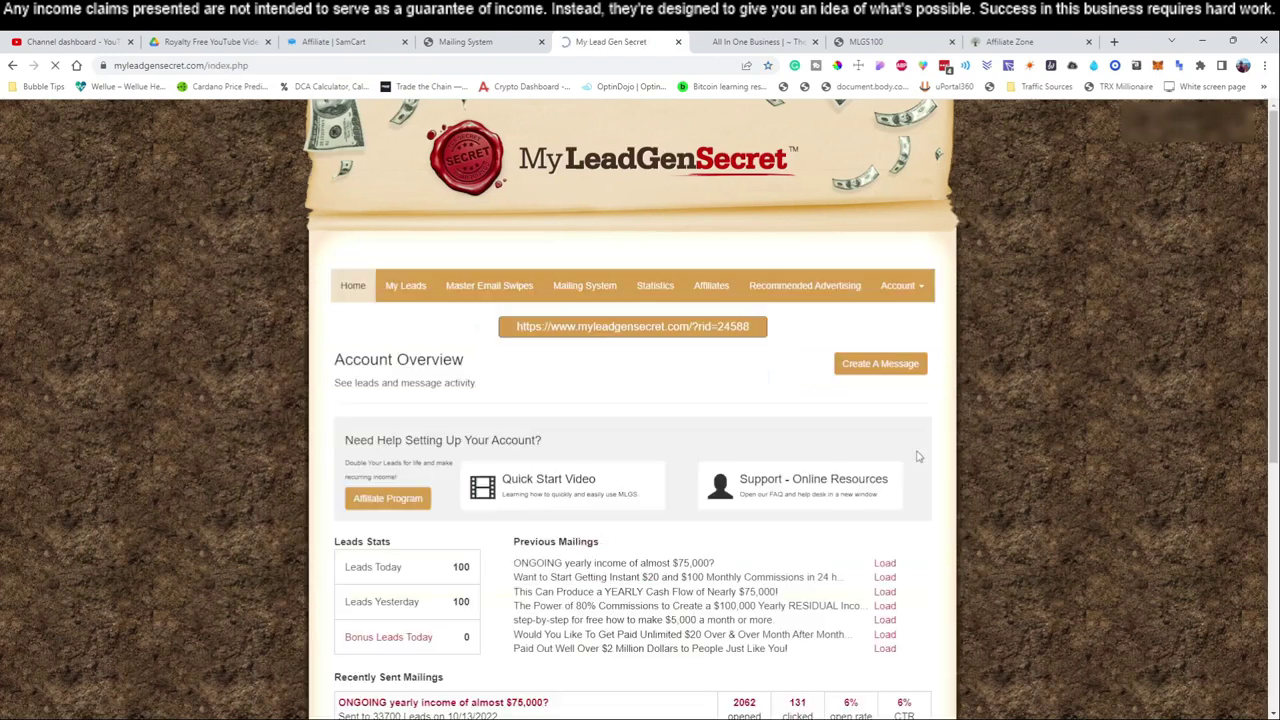
Step: Open the second account's Mailing System page and select all of its leads by date
left_click(585, 285)
scroll(483, 300, "down", 2)
left_click(483, 300)
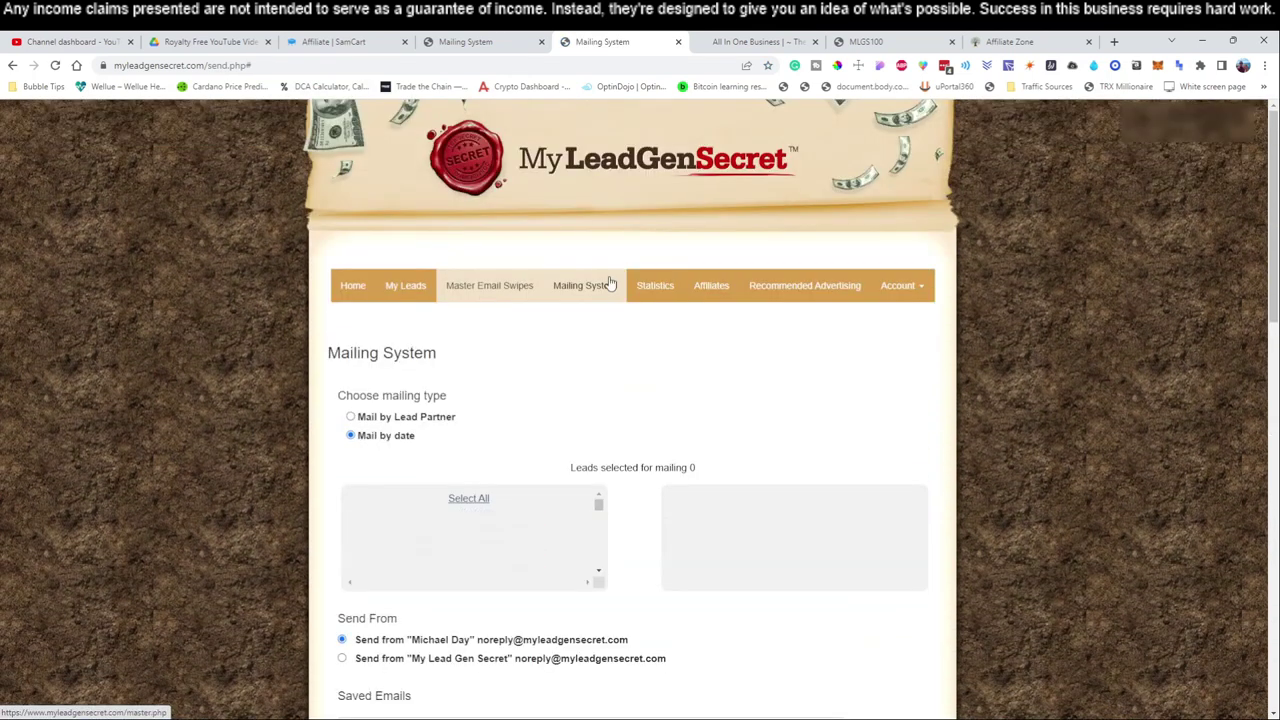
Step: Copy the subject "$100,000 YEARLY RESIDUAL Income in 12 Months or Less!" from the first mailing into the second account's subject field
left_click(469, 40)
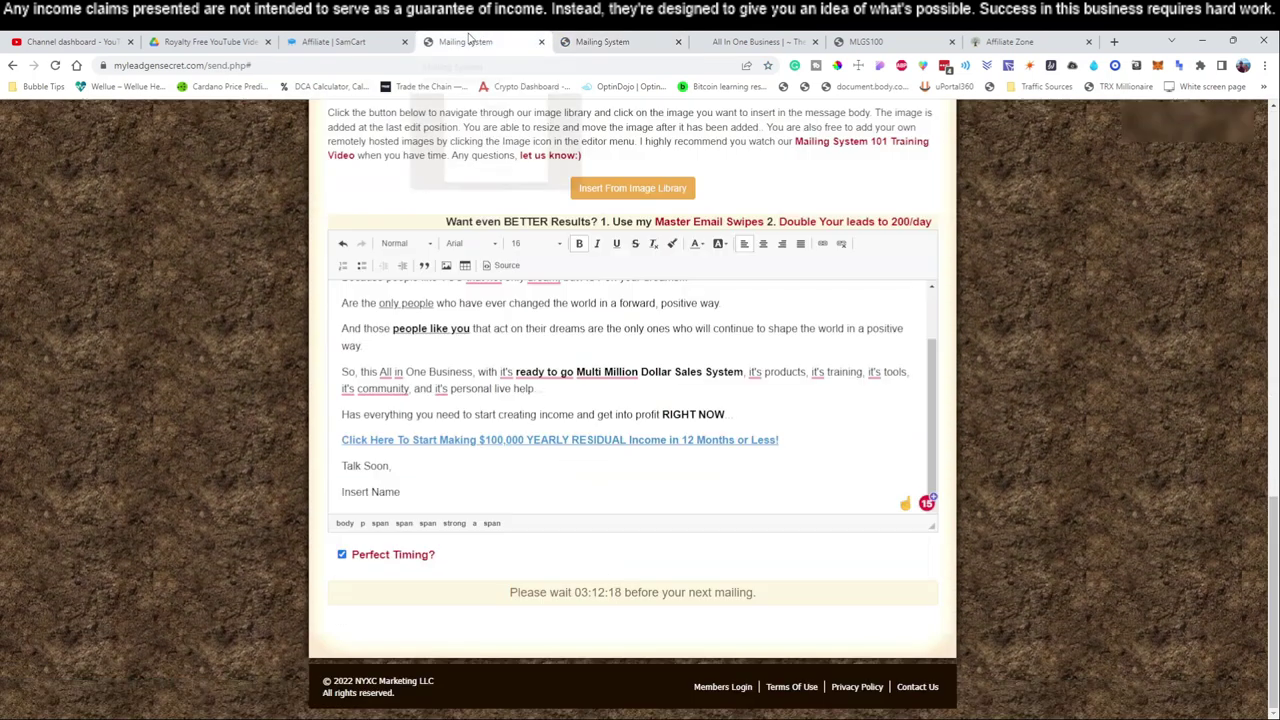
scroll(479, 274, "up", 5)
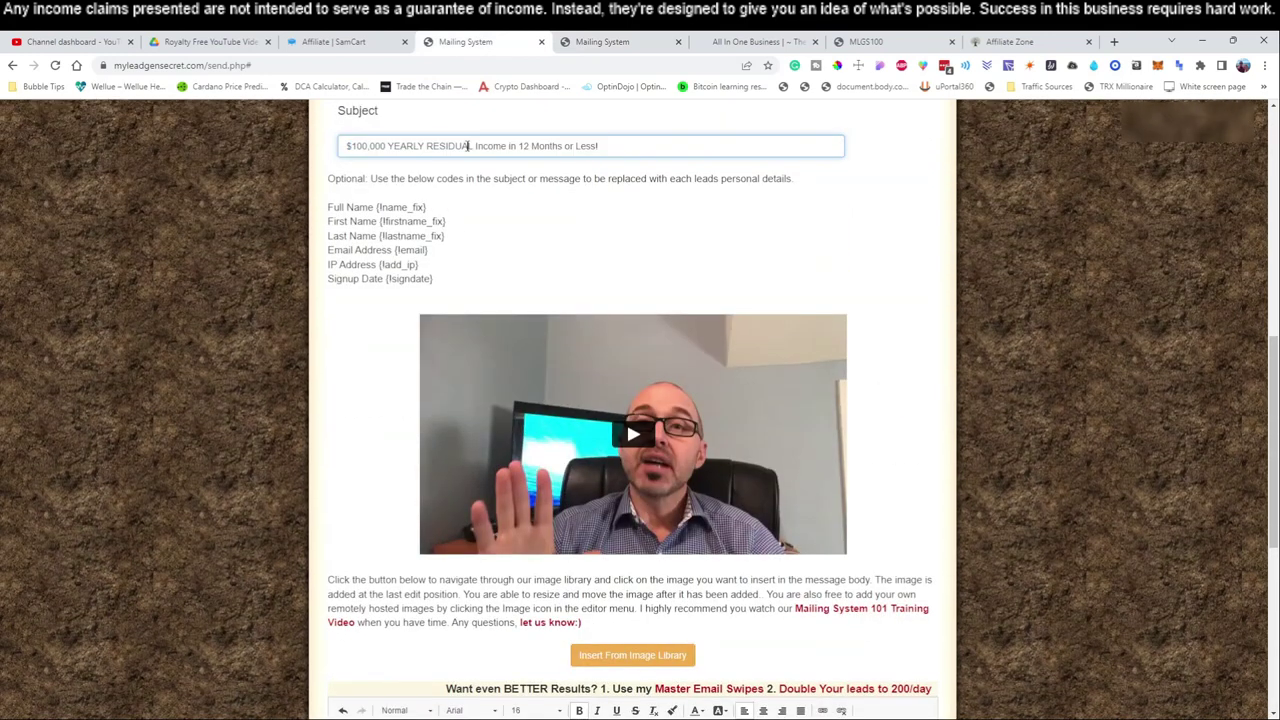
left_click(576, 48)
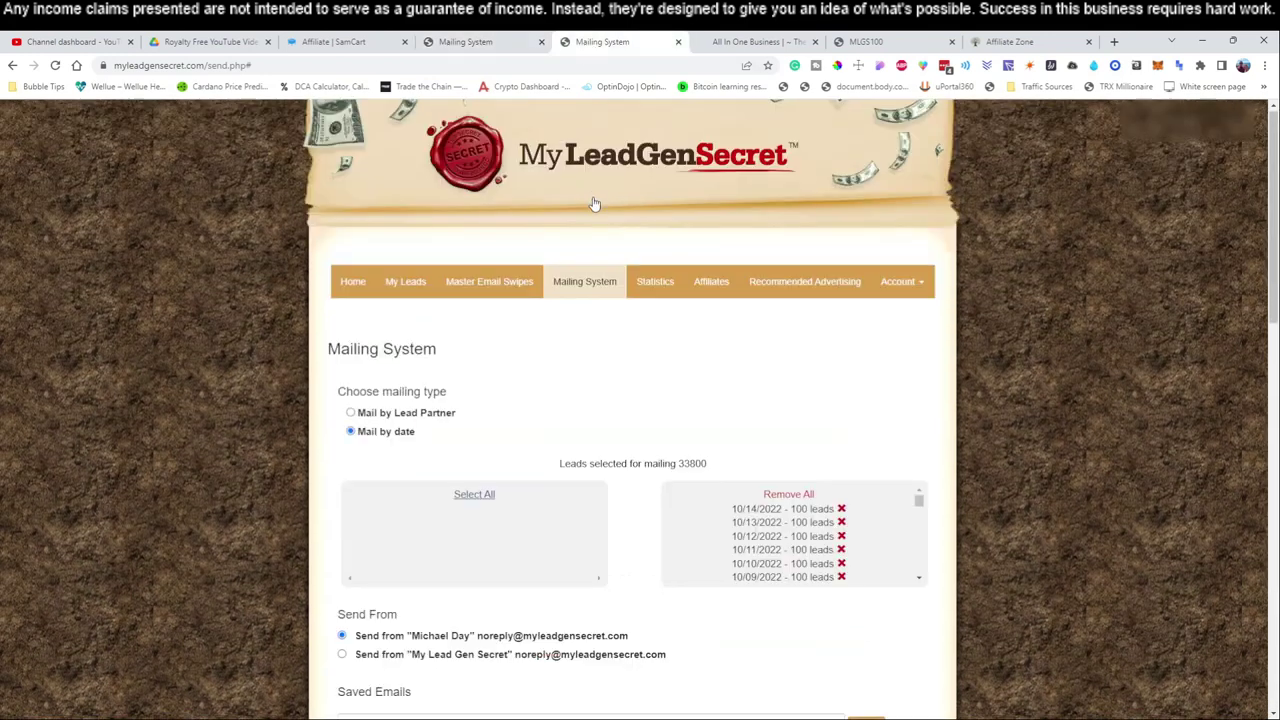
scroll(524, 300, "down", 5)
left_click(524, 339)
key("ctrl+v")
Step: Replace the placeholder body in the second account's mailing with the first mailing's full message and enable Perfect Timing
left_click(503, 40)
scroll(518, 353, "down", 5)
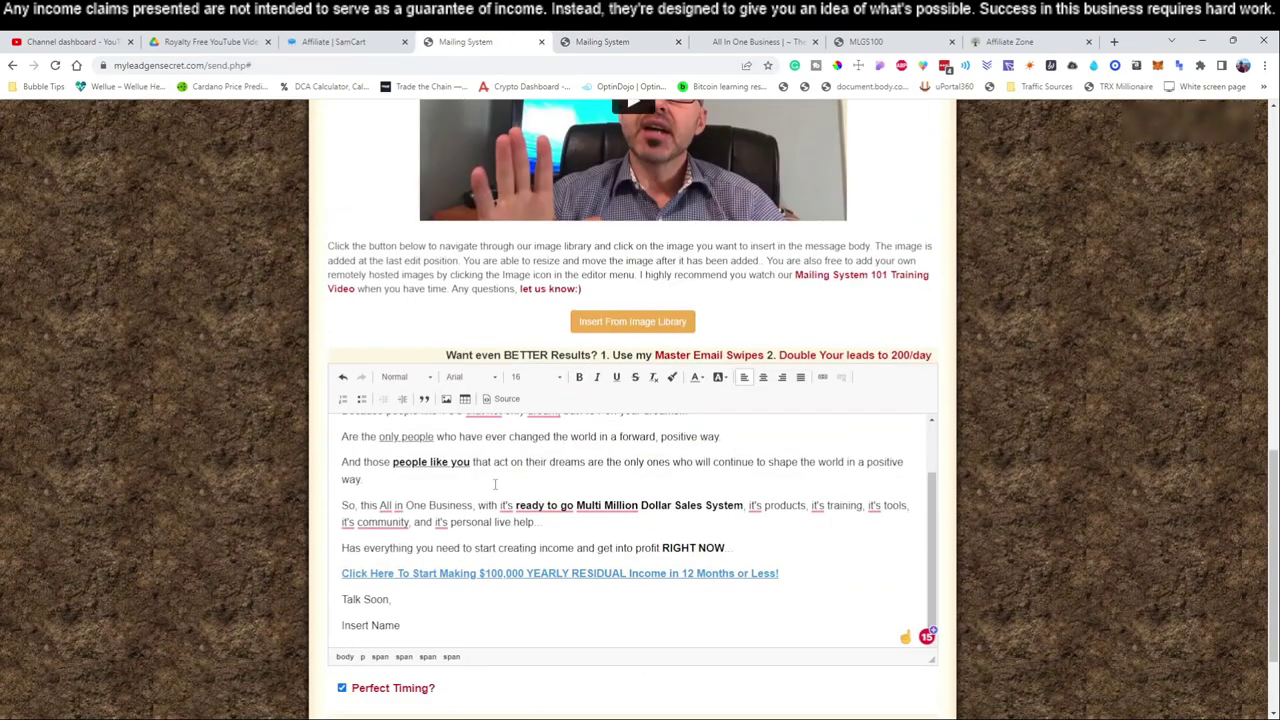
key("ctrl+a")
left_click(586, 41)
scroll(644, 436, "down", 5)
key("ctrl+a")
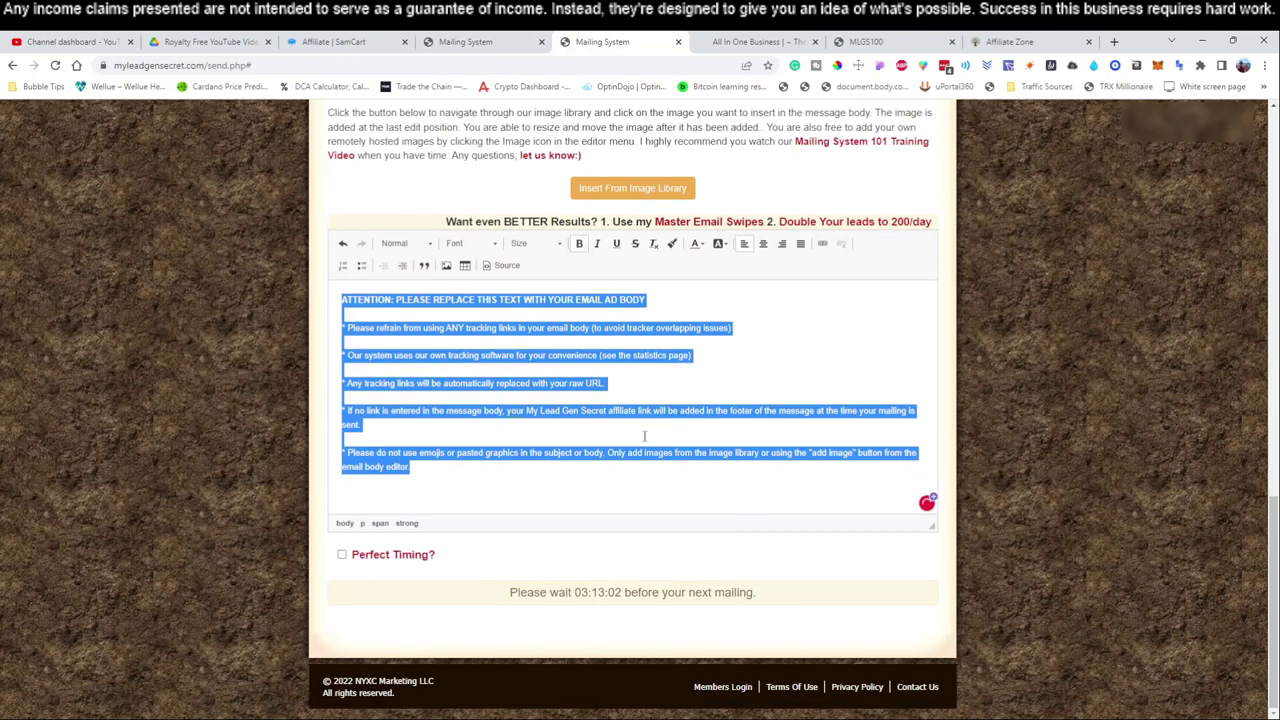
key("ctrl+v")
left_click(342, 554)
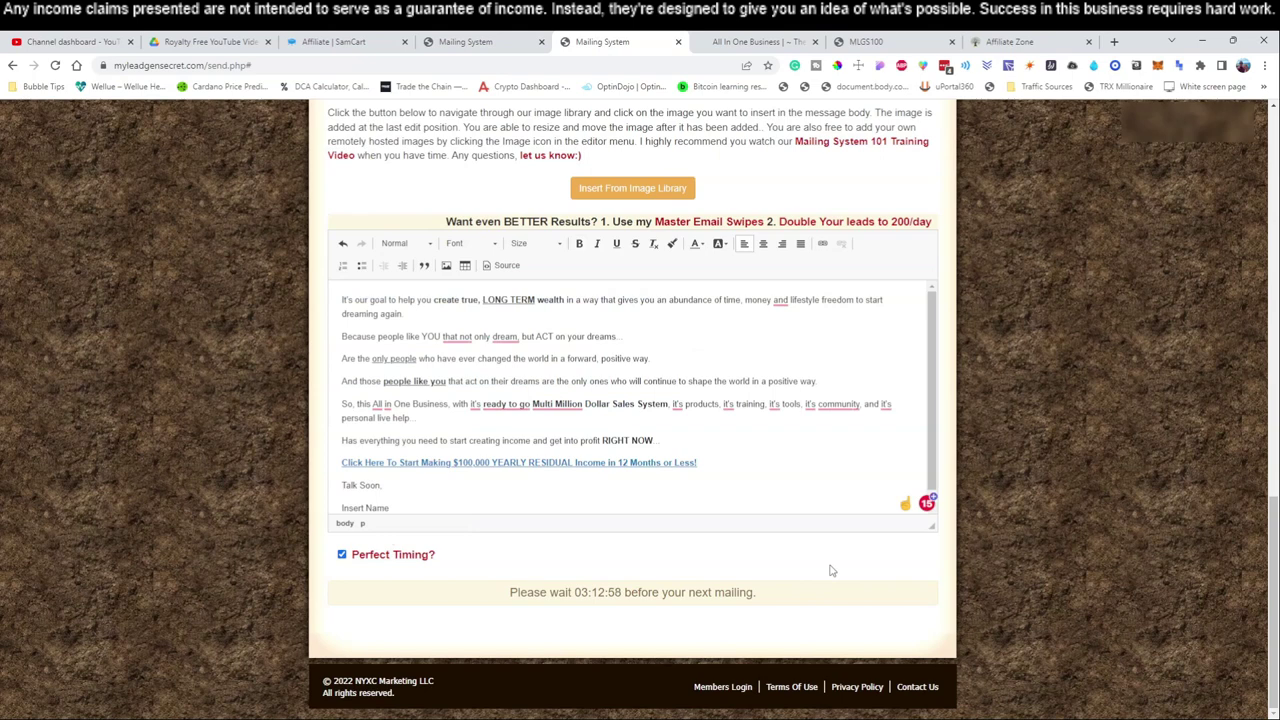
Step: Review the second account's mailing from lead selection to message body and log out of that account
scroll(866, 356, "up", 10)
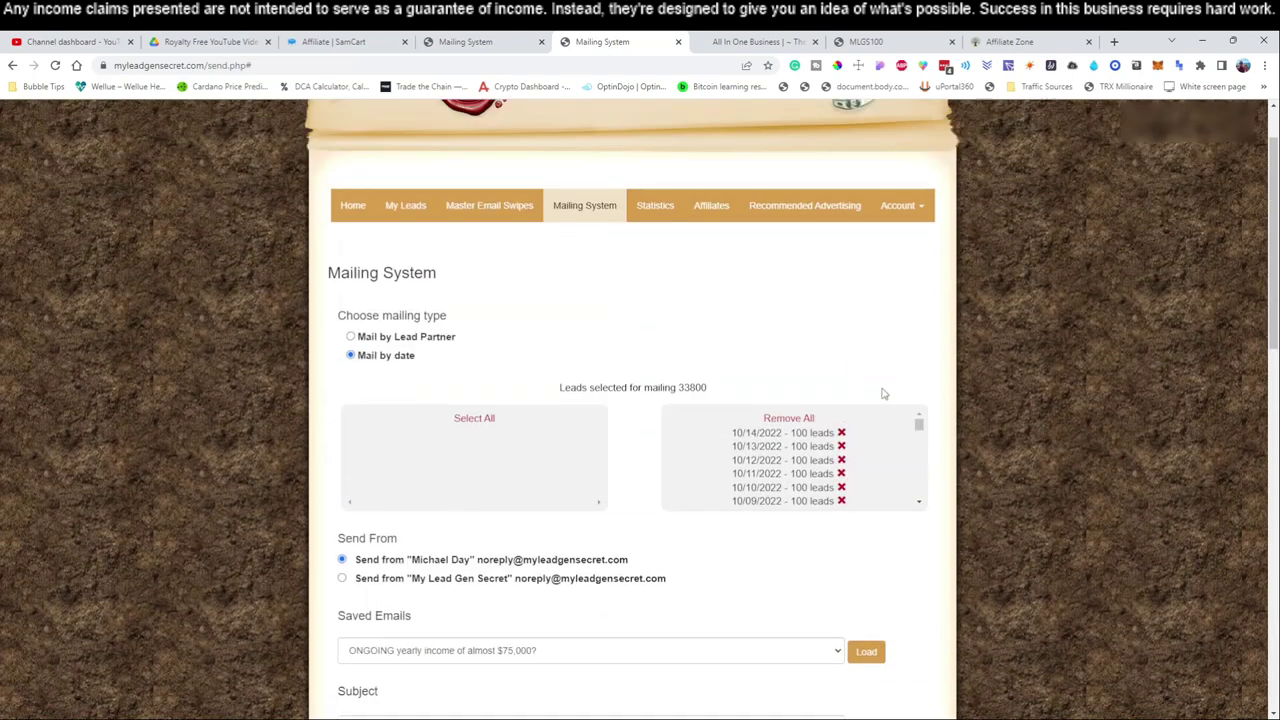
left_click(921, 286)
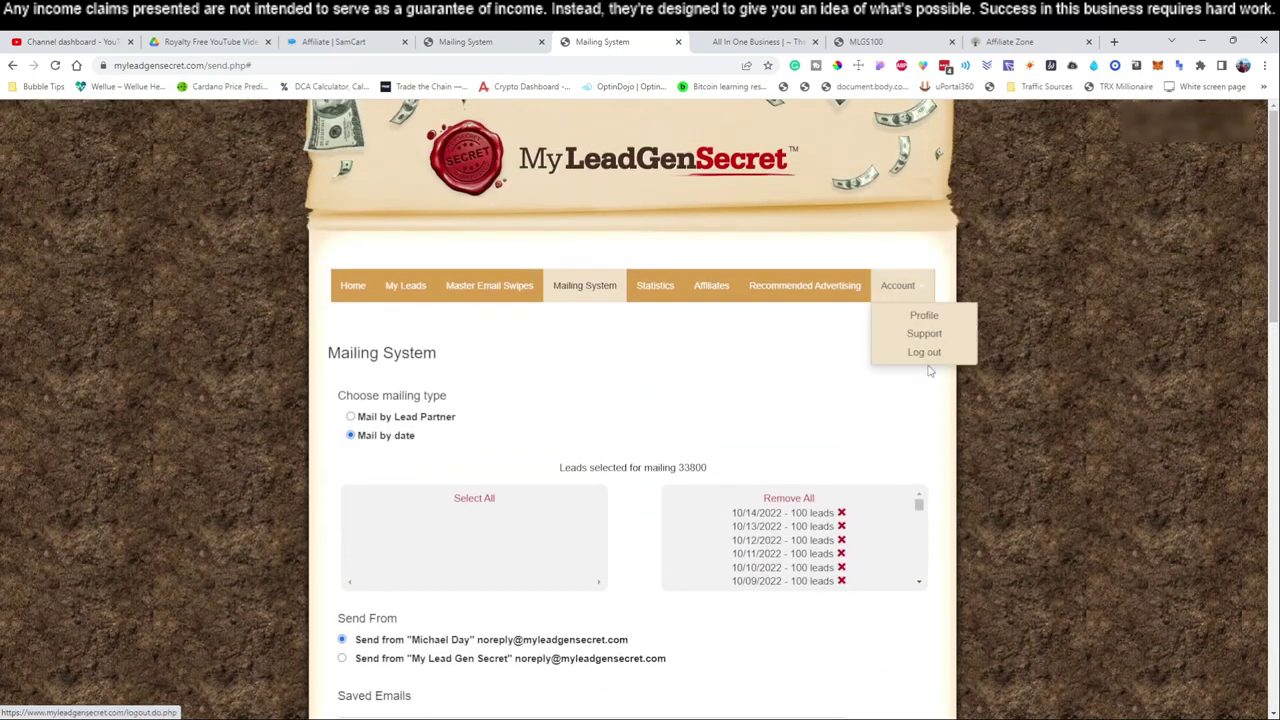
scroll(507, 467, "down", 10)
scroll(507, 467, "down", 3)
scroll(850, 400, "up", 10)
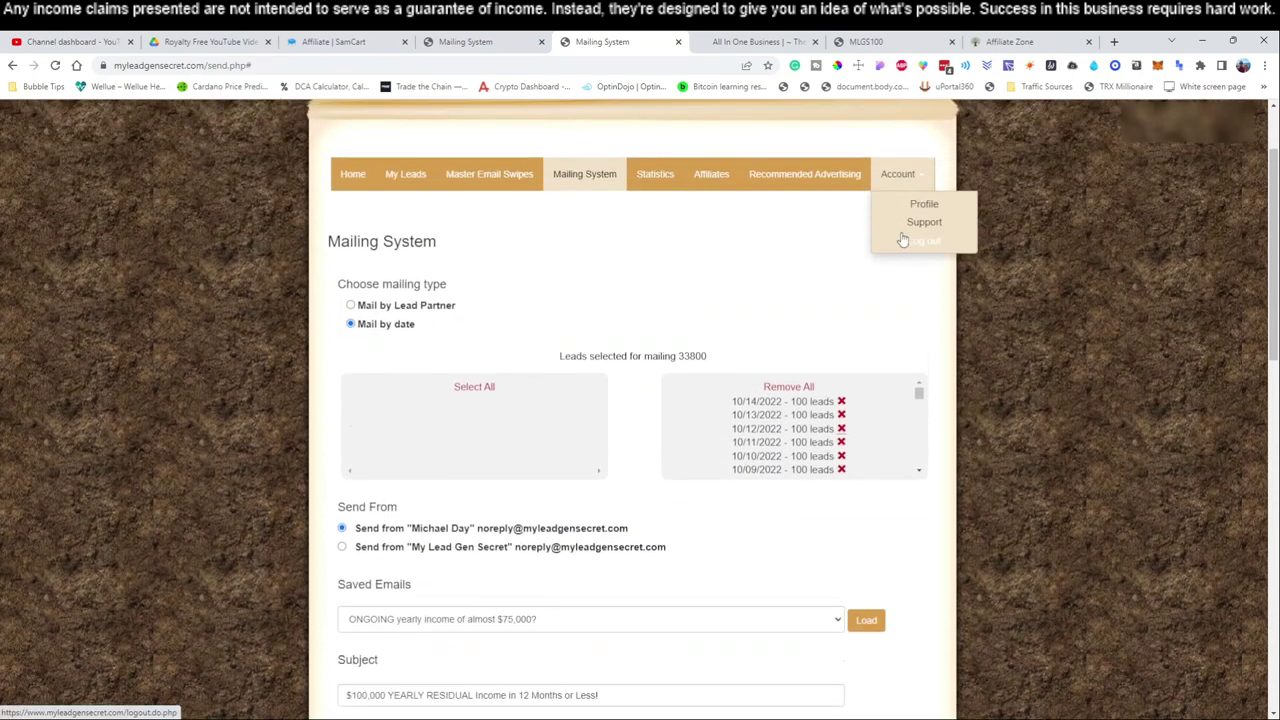
left_click(903, 238)
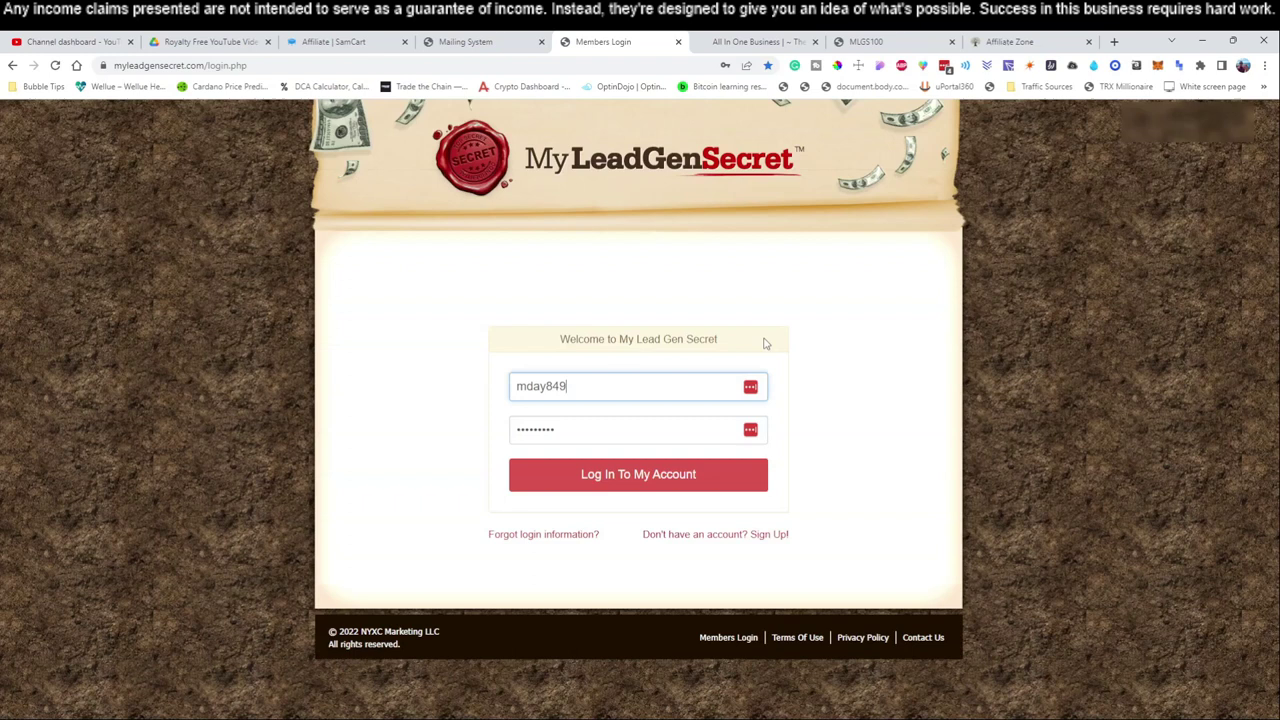
Step: Log in to the third account with its saved username and password and open its Mailing System page
left_click(665, 386)
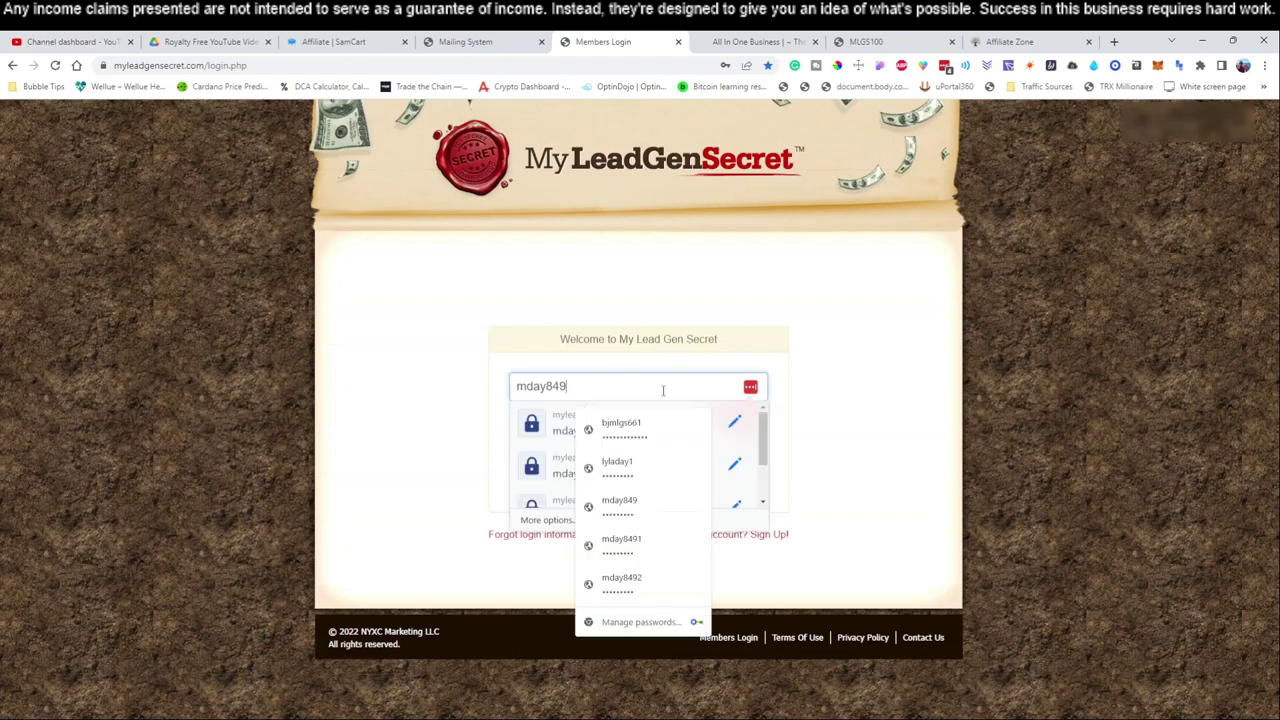
left_click(651, 540)
left_click(682, 484)
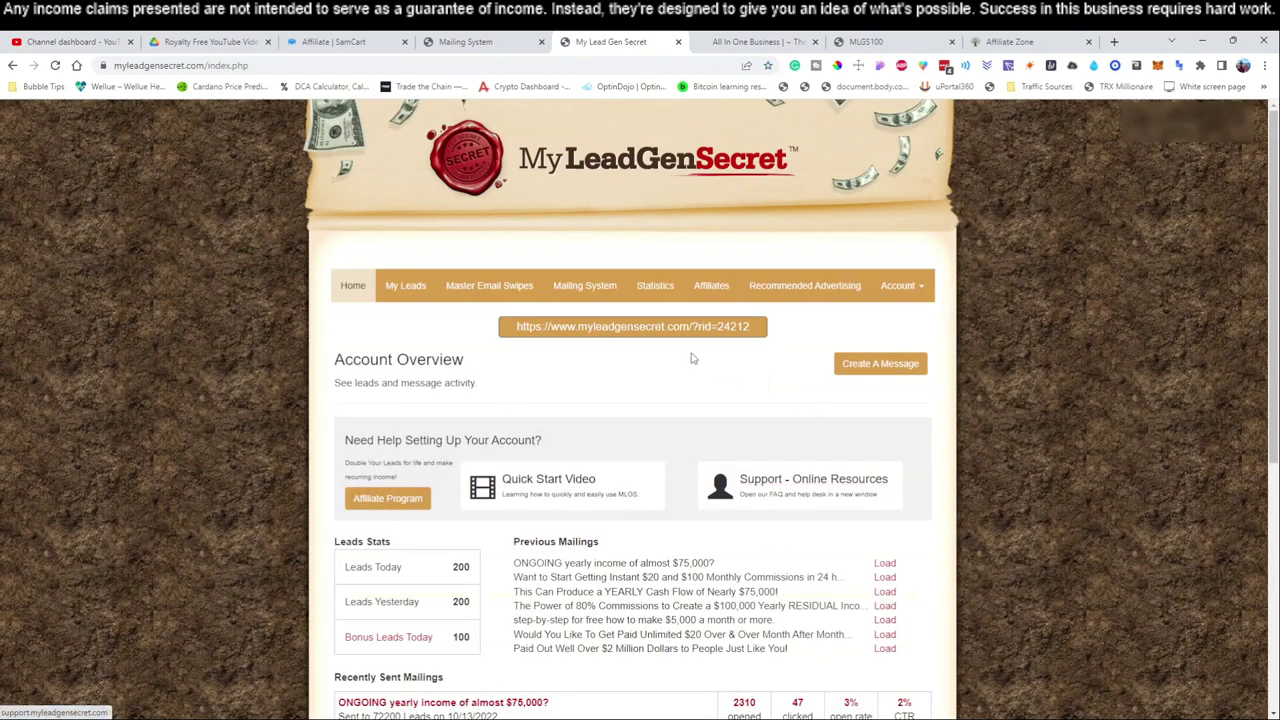
left_click(586, 286)
Step: Replace the placeholder body in the third account's mailing with the first mailing's full message
scroll(660, 410, "down", 1)
scroll(708, 423, "down", 10)
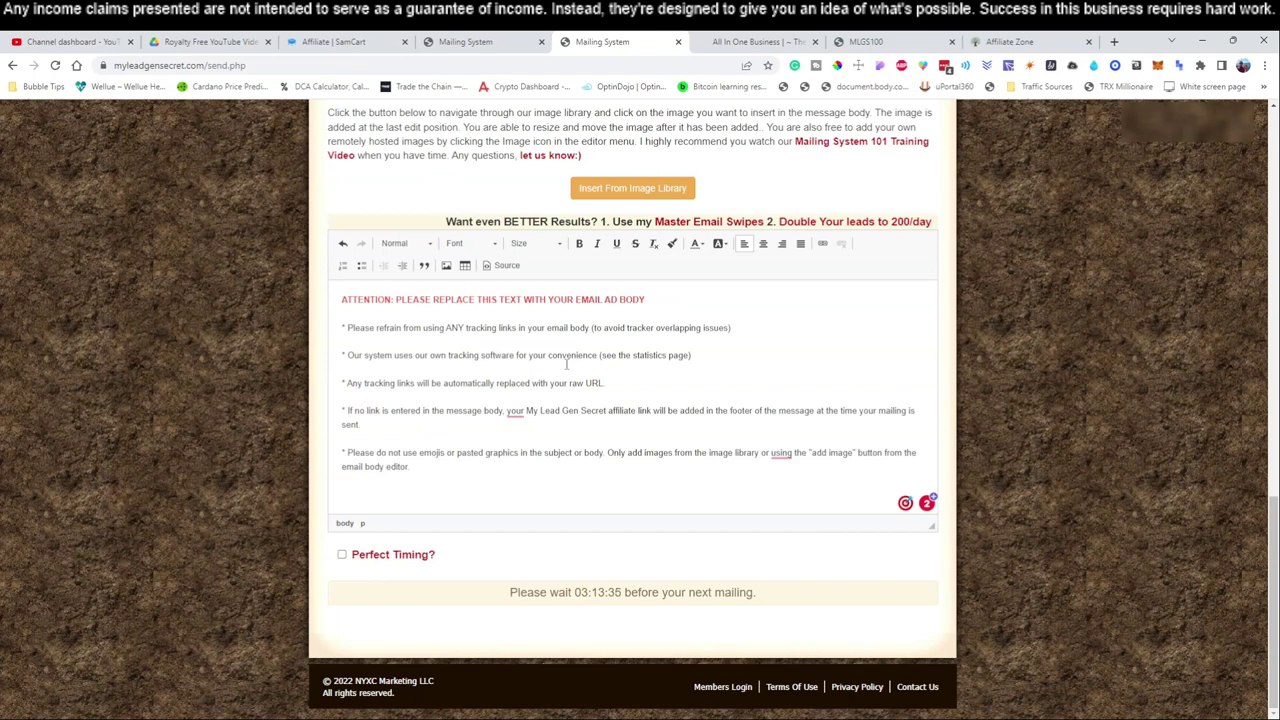
key("ctrl+a")
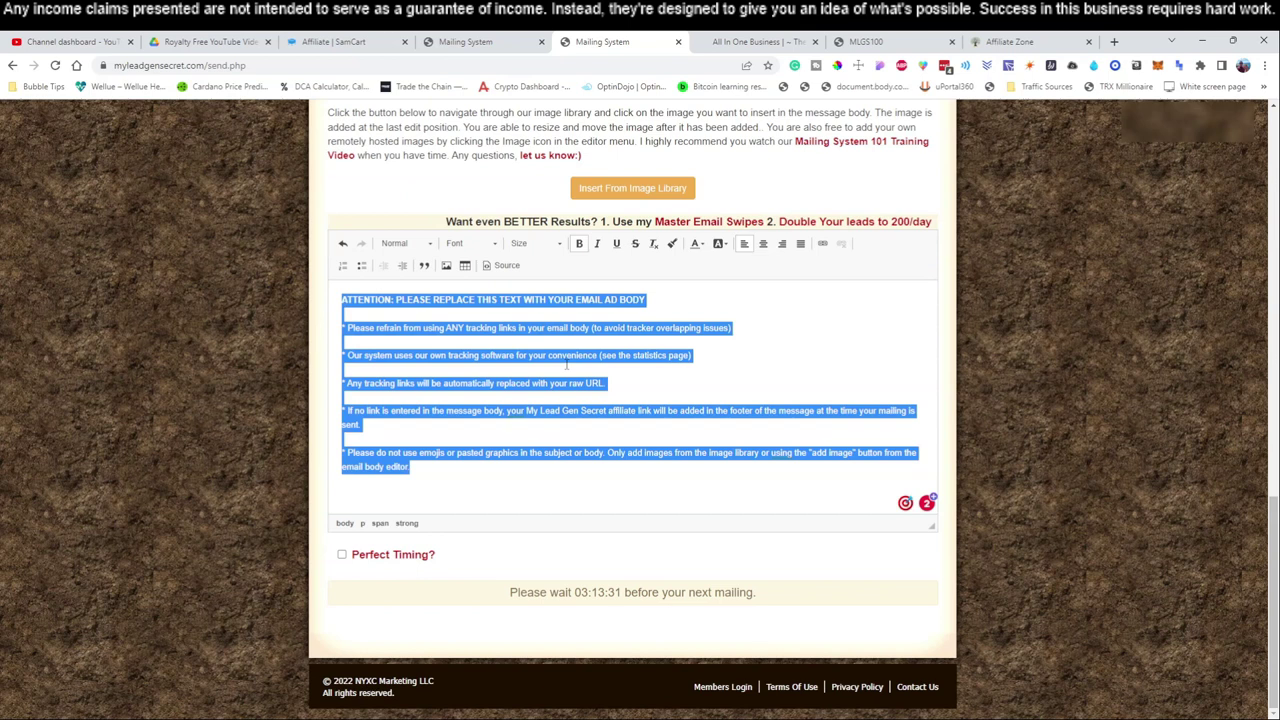
key("ctrl+v")
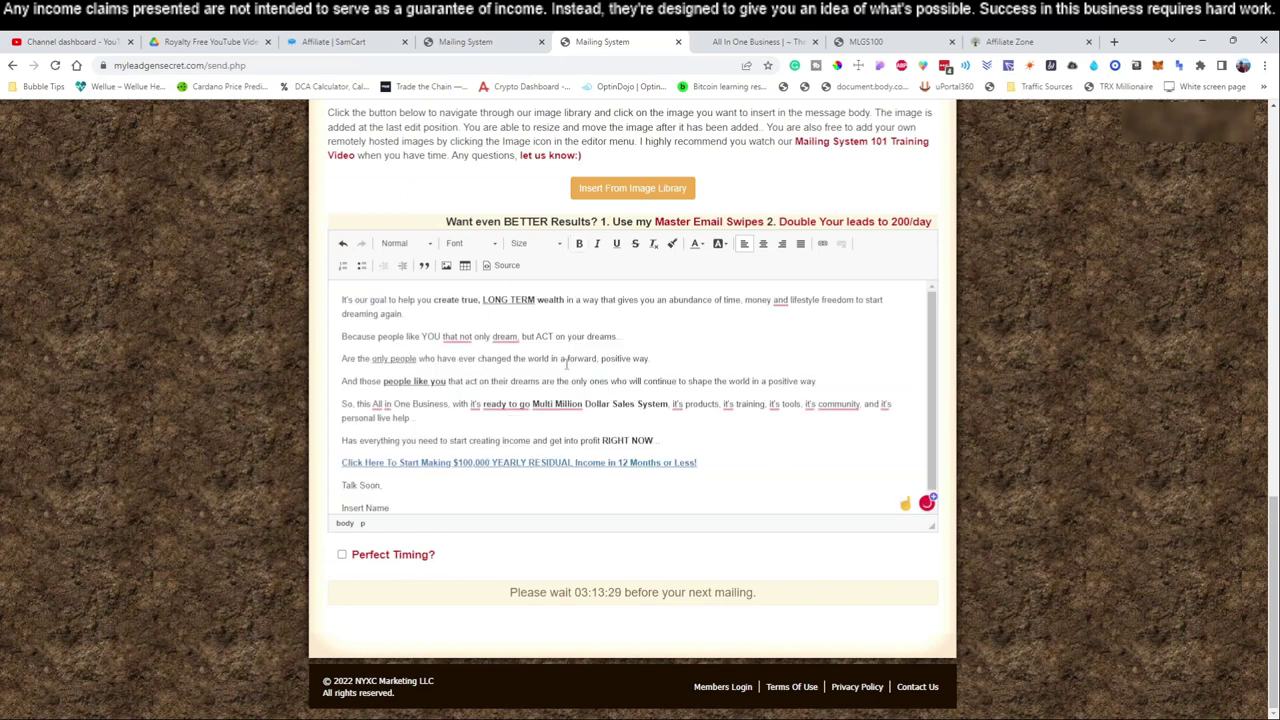
Step: Try to carry the first mailing's subject over to the third account's empty subject field, and undo the wrong paste
key("ctrl+shift+Tab")
scroll(474, 410, "up", 5)
triple_click(474, 412)
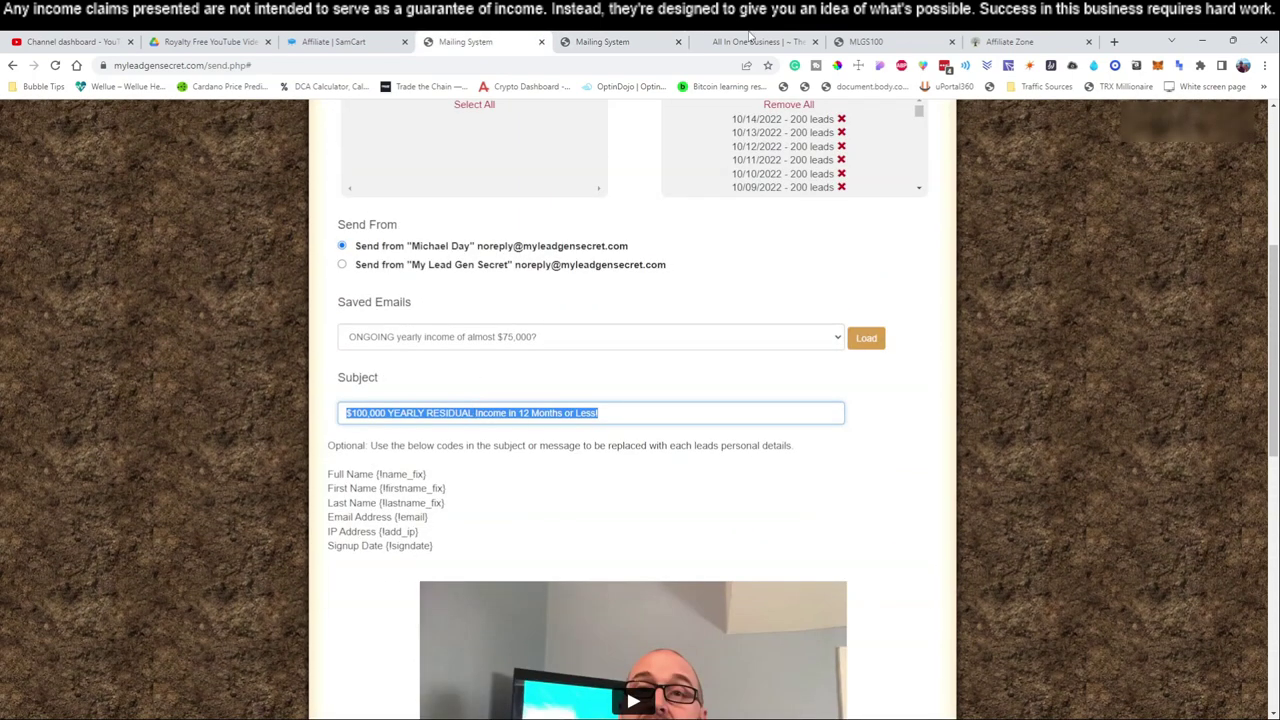
left_click(602, 41)
scroll(555, 669, "up", 5)
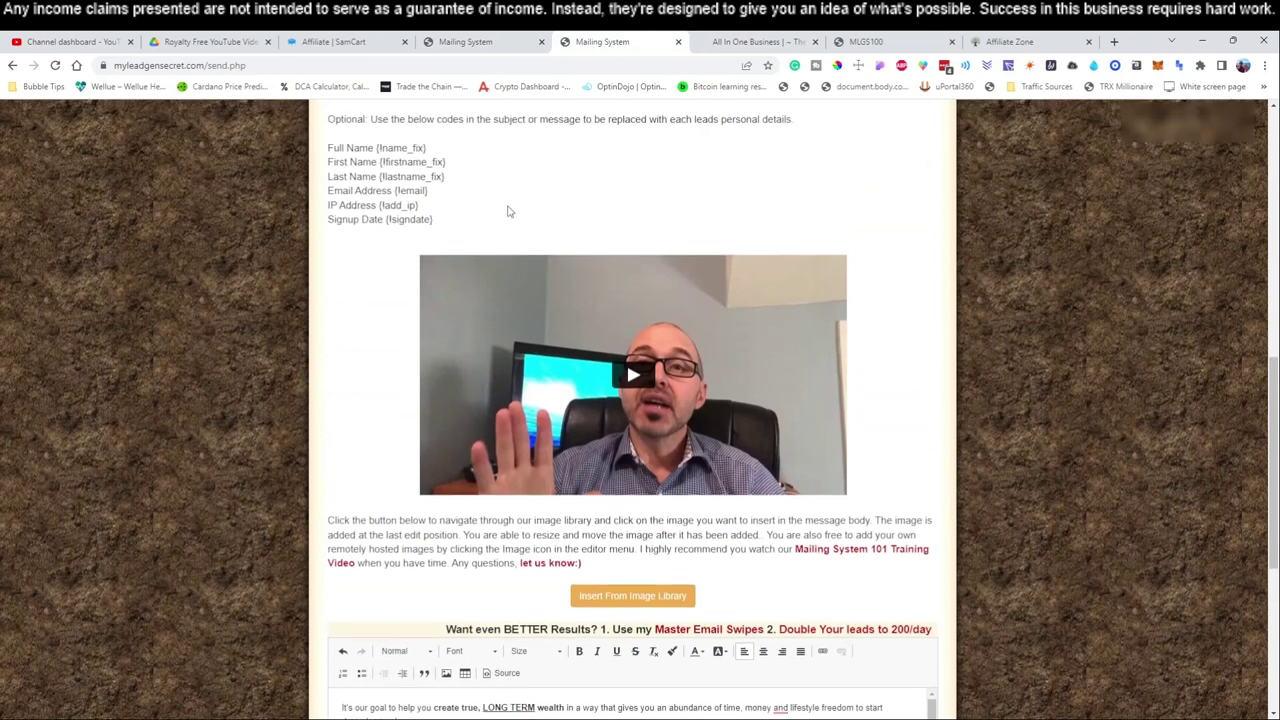
scroll(507, 211, "up", 2)
left_click(505, 287)
type("It's our goal to help you create true, LONG TERM wealth in a way that gives you")
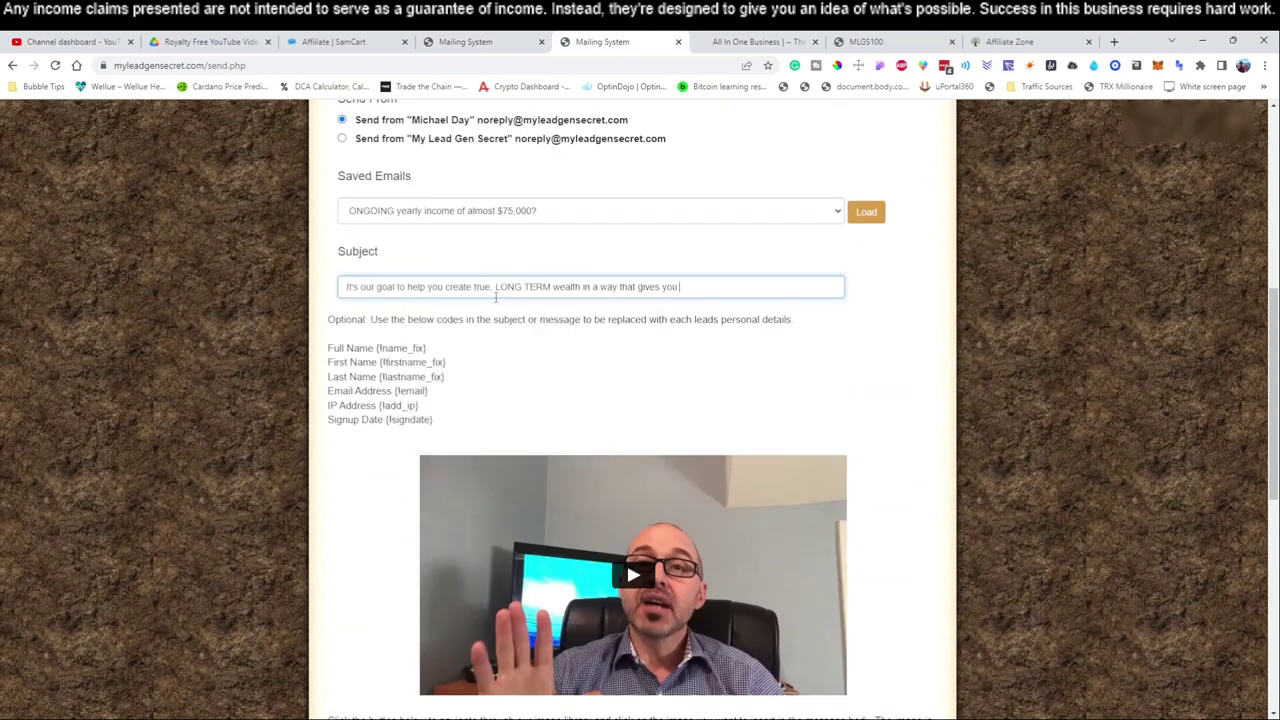
key("ctrl+z")
Step: Copy the subject "$100,000 YEARLY RESIDUAL Income in 12 Months or Less!" from the first mailing into the third account's mailing and enable Perfect Timing
key("ctrl+shift+Tab")
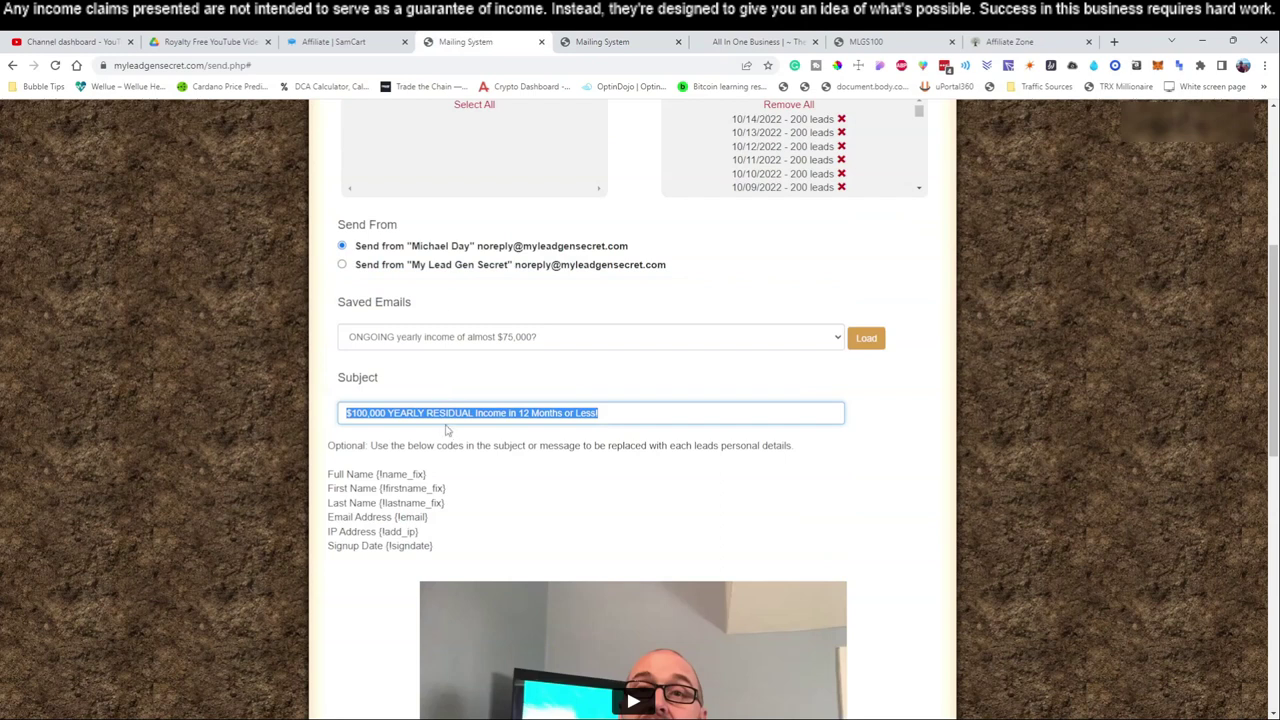
triple_click(451, 413)
key("ctrl+Tab")
left_click(547, 287)
type("ONGOING YEARLY RESIDUAL Income in 12 Months or Less")
scroll(823, 360, "down", 10)
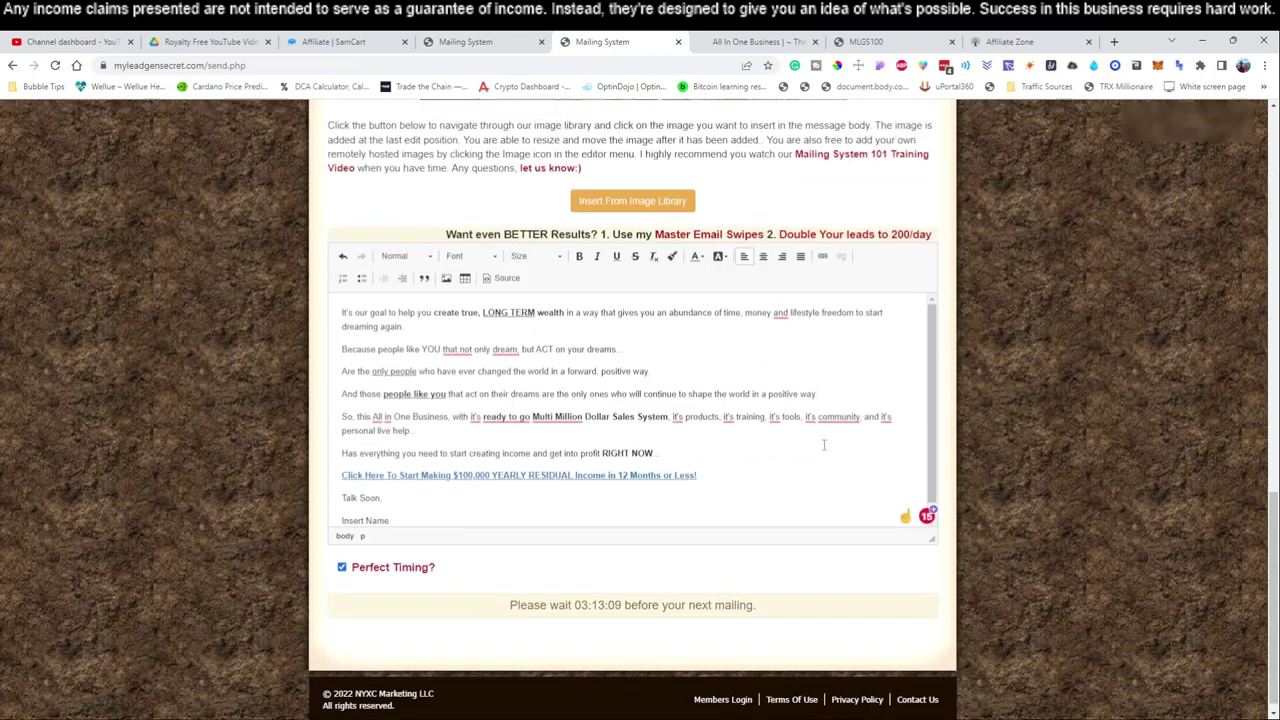
Step: Select all of the third account's leads by date and log out of that account
scroll(908, 299, "up", 10)
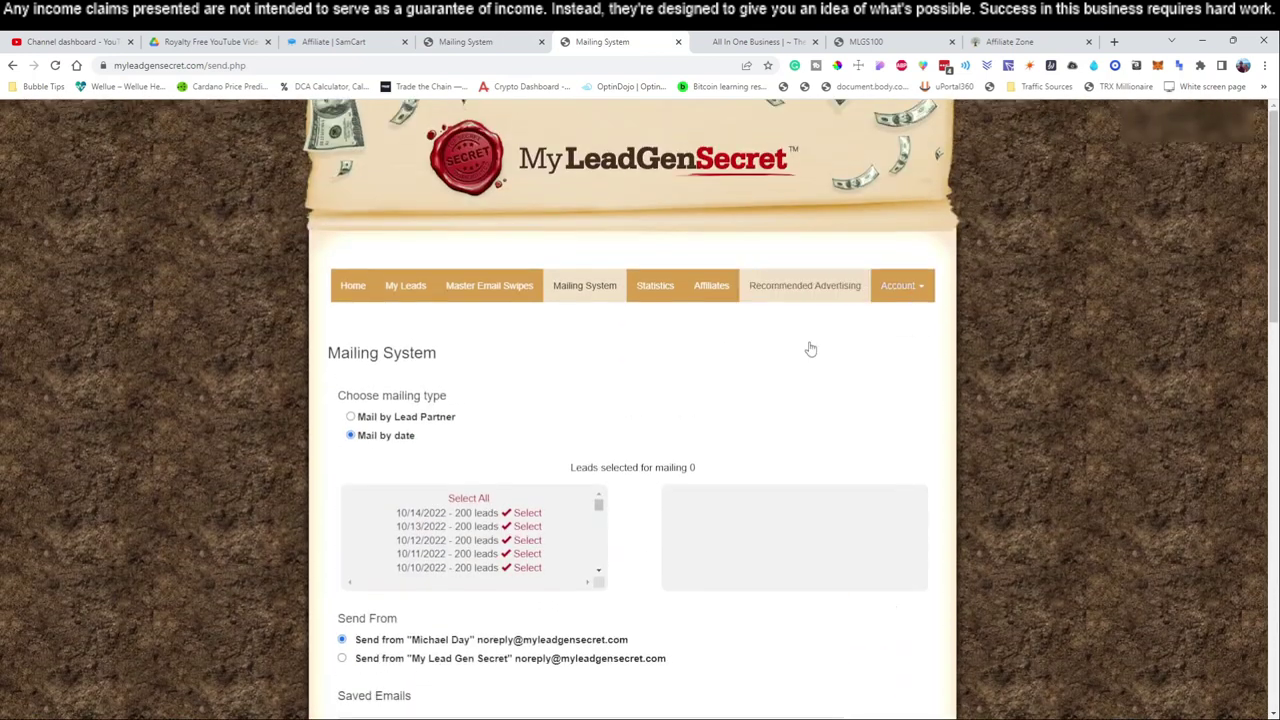
left_click(903, 286)
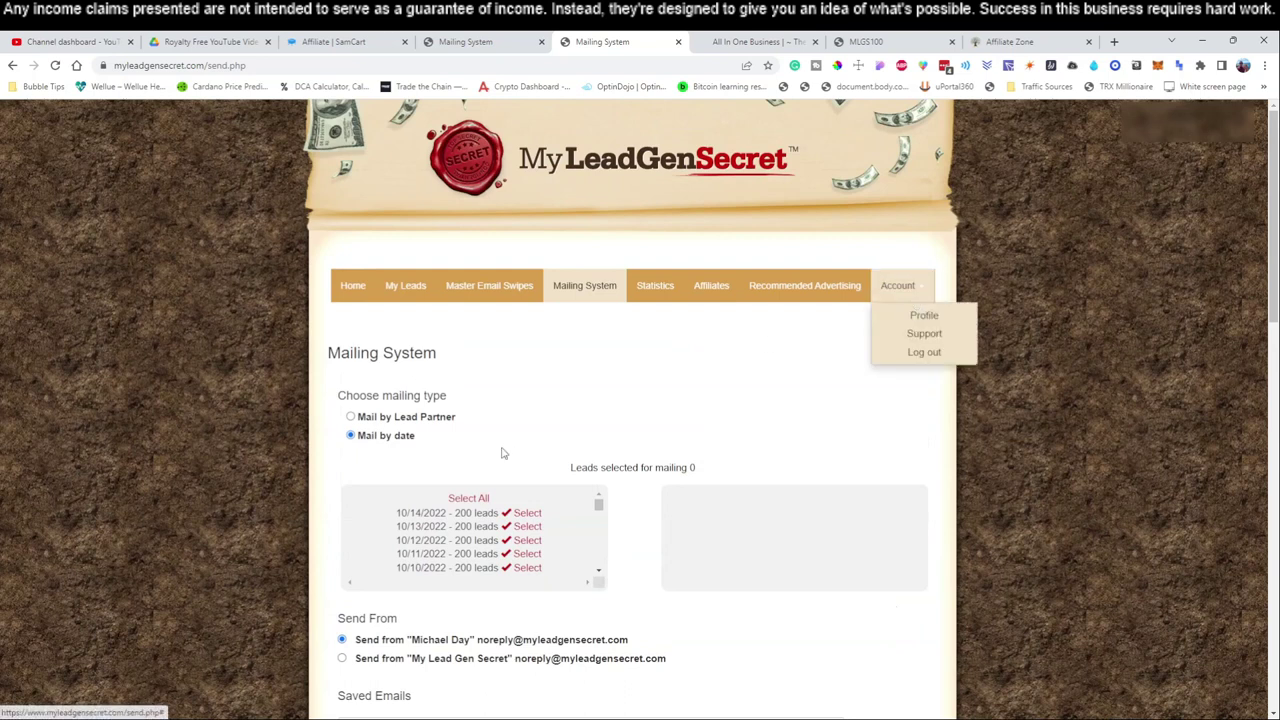
left_click(478, 500)
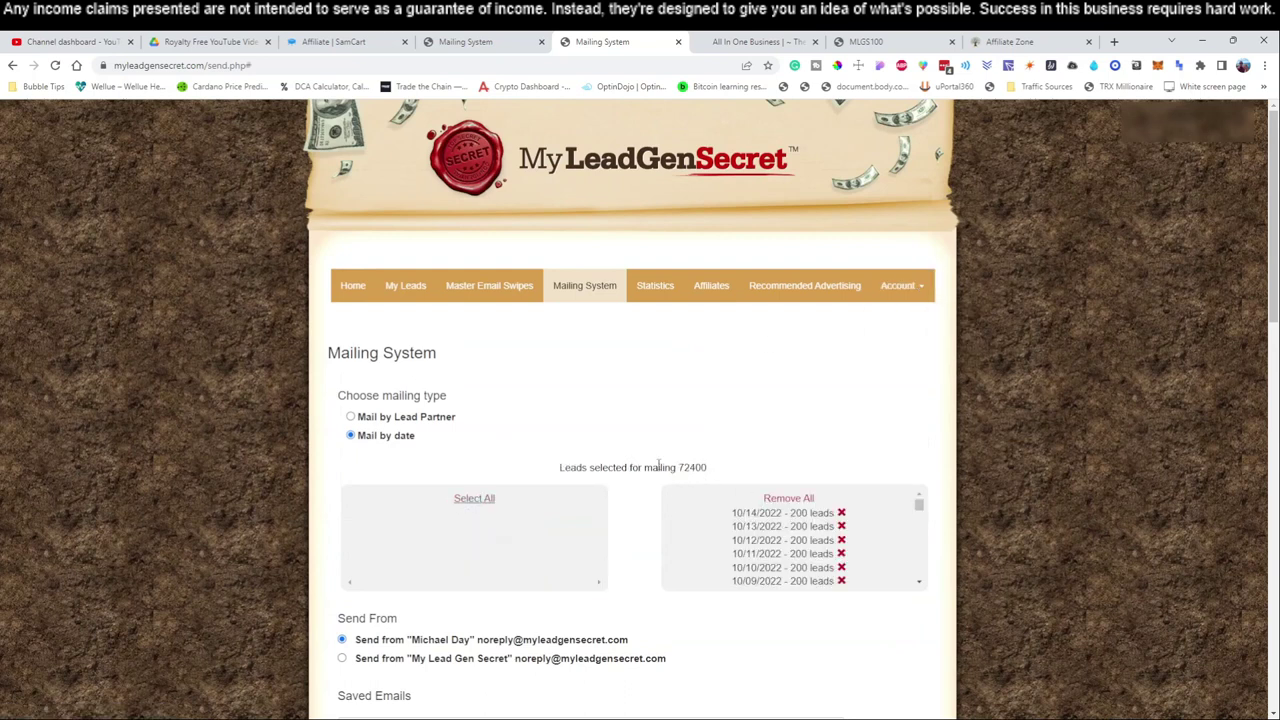
left_click(906, 292)
left_click(908, 354)
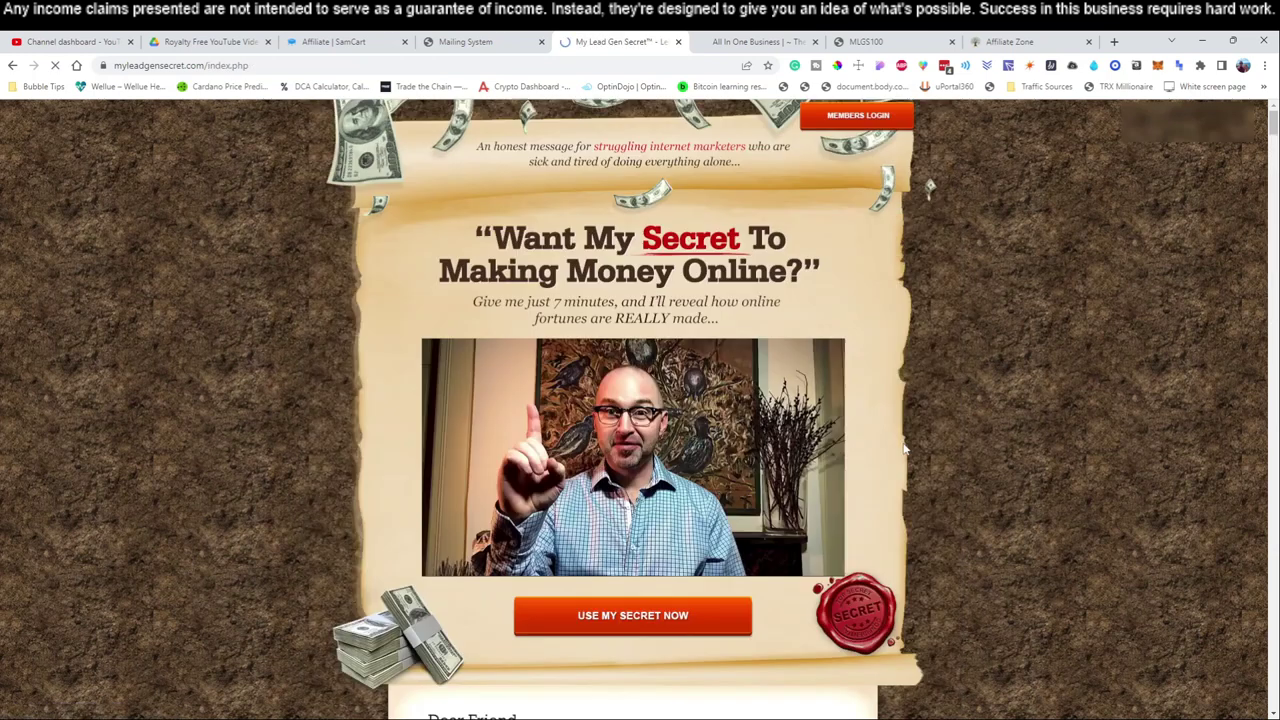
Step: Log in to the fourth account with its saved username and password and open its Mailing System page
left_click(854, 118)
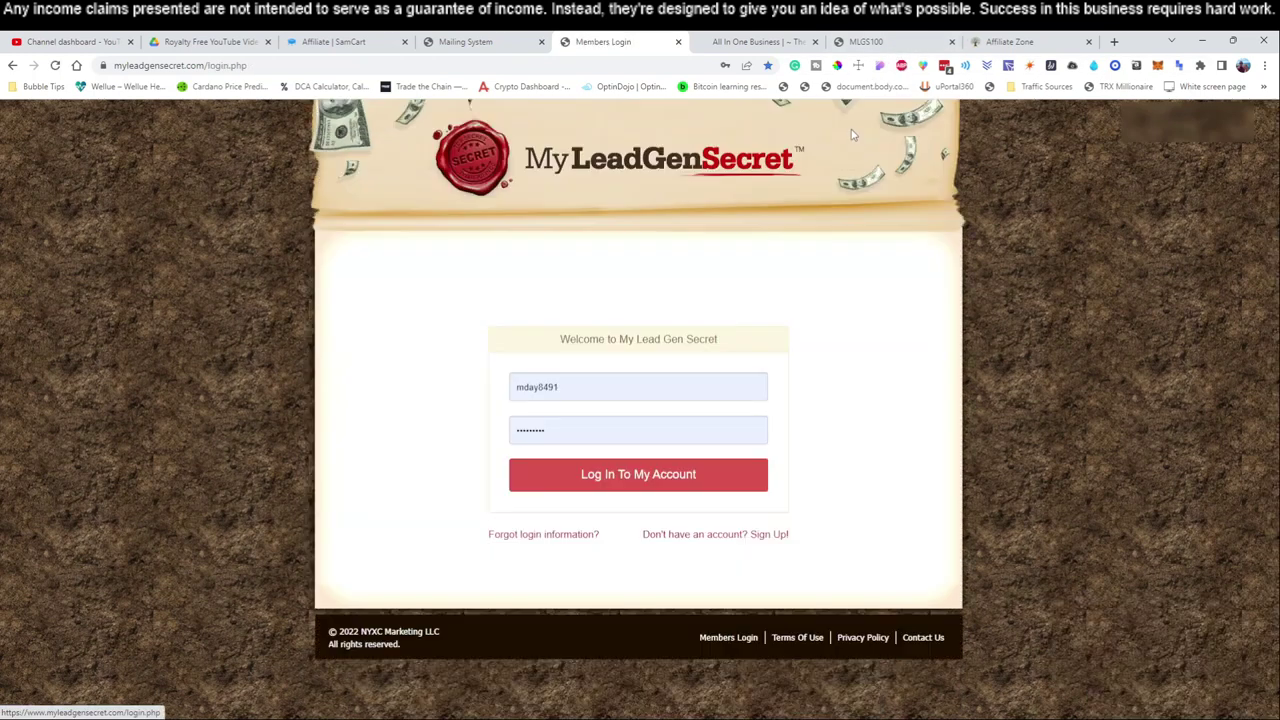
left_click(627, 384)
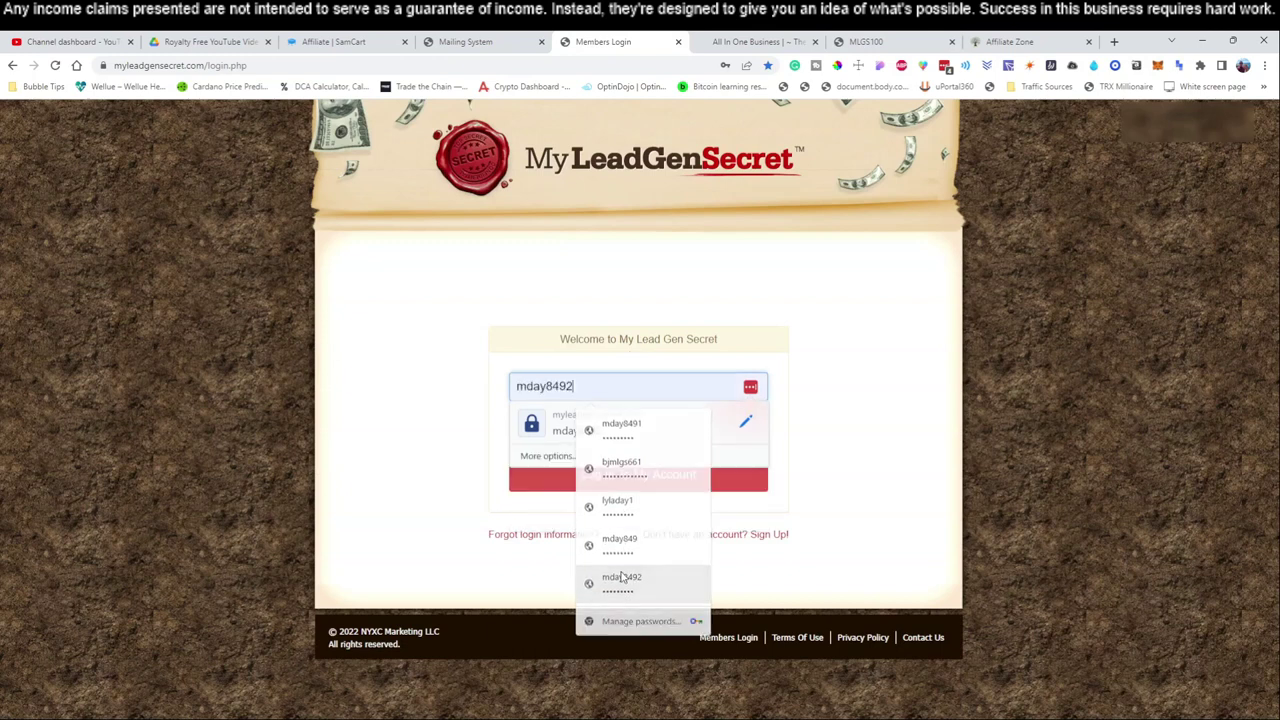
left_click(615, 540)
left_click(616, 482)
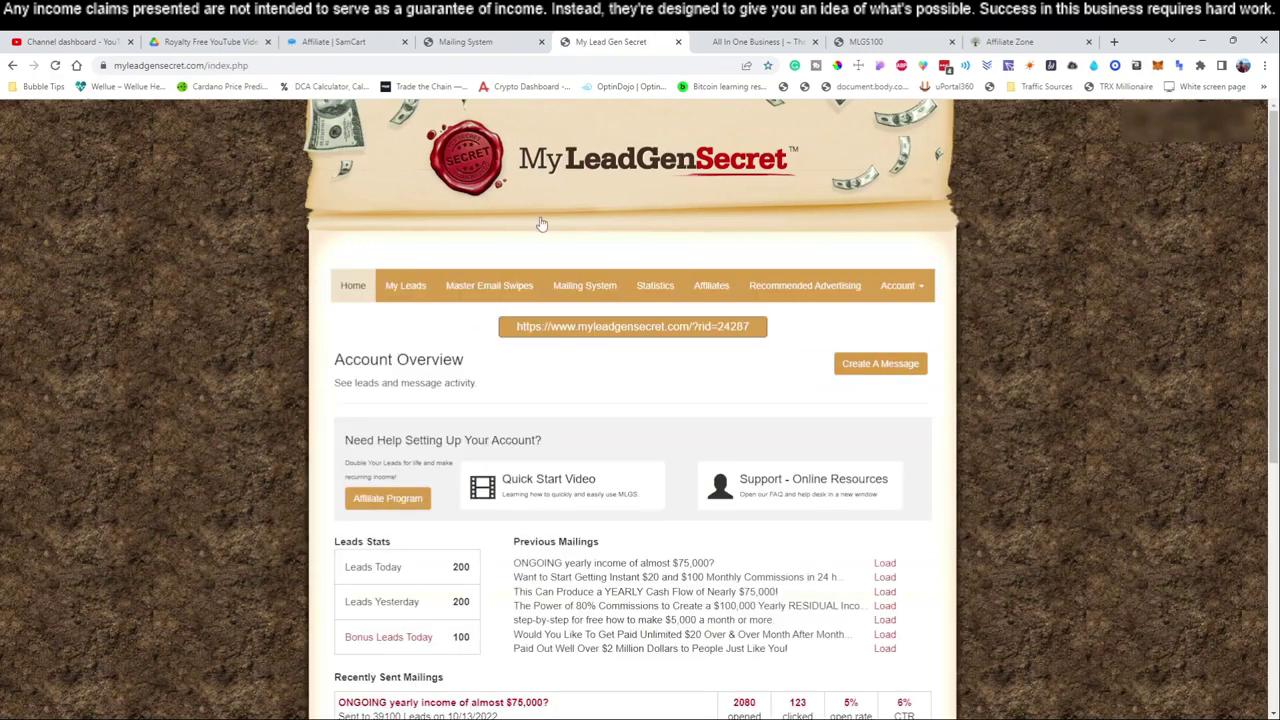
left_click(570, 288)
Step: Select all of the fourth account's leads by date and set the subject to "$100,000 YEARLY RESIDUAL Income in 12 Months or Less!"
scroll(560, 310, "down", 2)
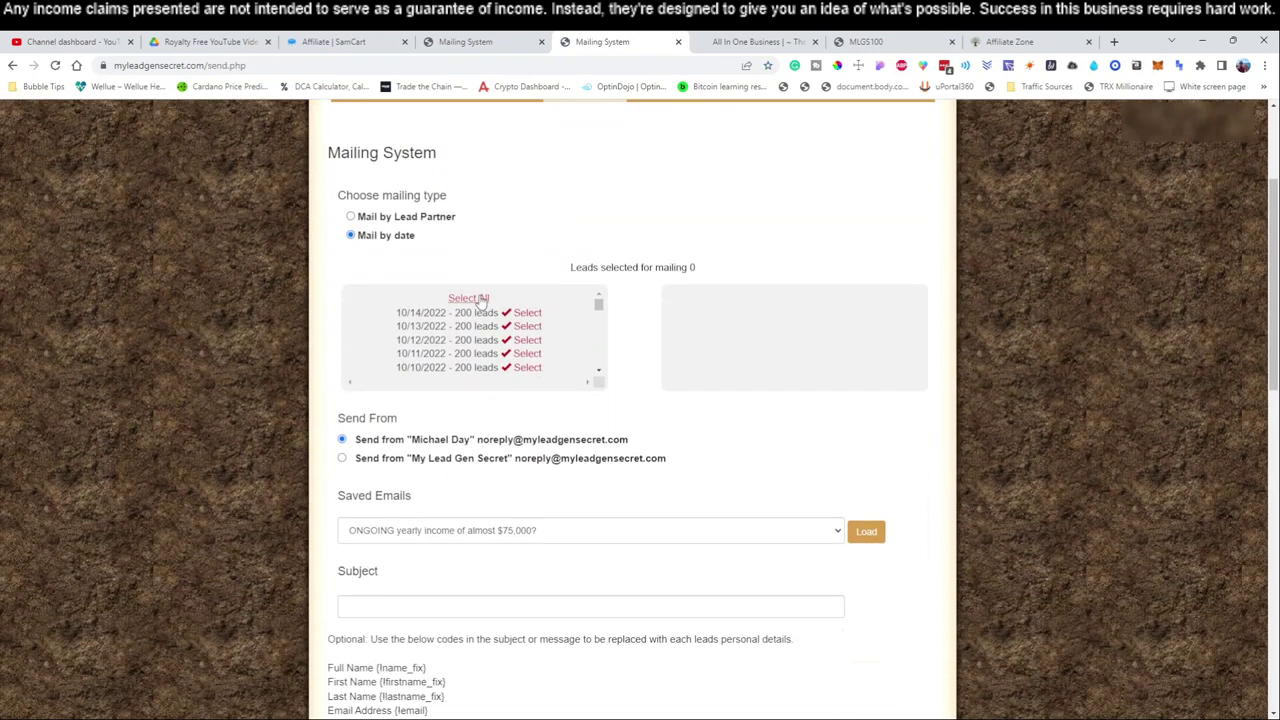
scroll(534, 304, "up", 1)
scroll(534, 304, "down", 2)
left_click(507, 470)
key("Down")
key("Return")
Step: Copy the first mailing's full message into the fourth account's message body and enable Perfect Timing
key("ctrl+shift+Tab")
scroll(505, 395, "down", 8)
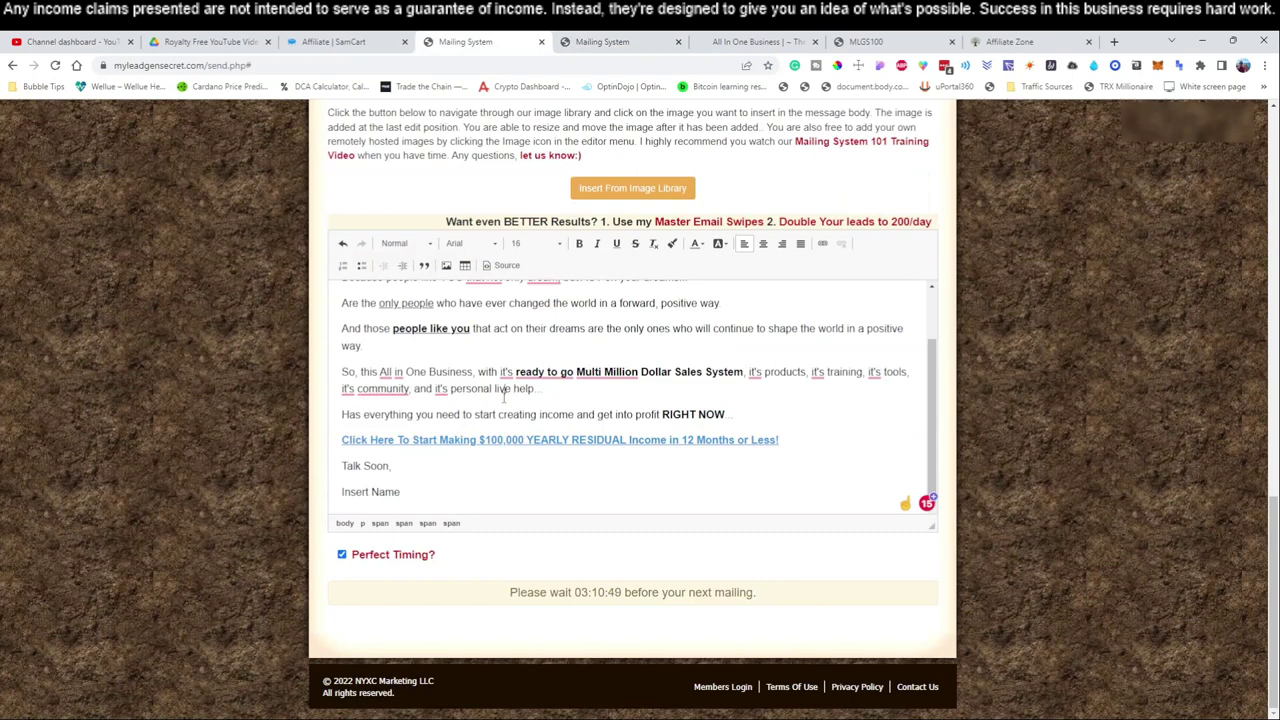
key("ctrl+a")
left_click(604, 41)
scroll(556, 465, "down", 7)
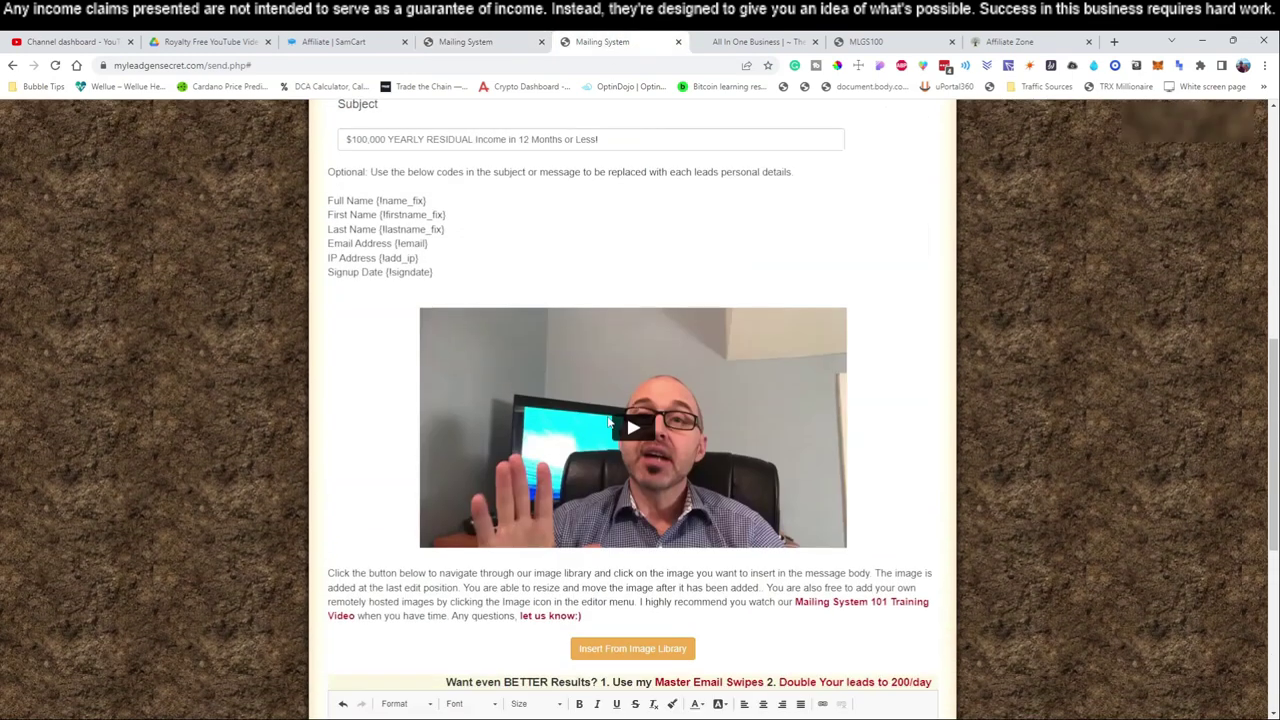
key("ctrl+a")
key("ctrl+v")
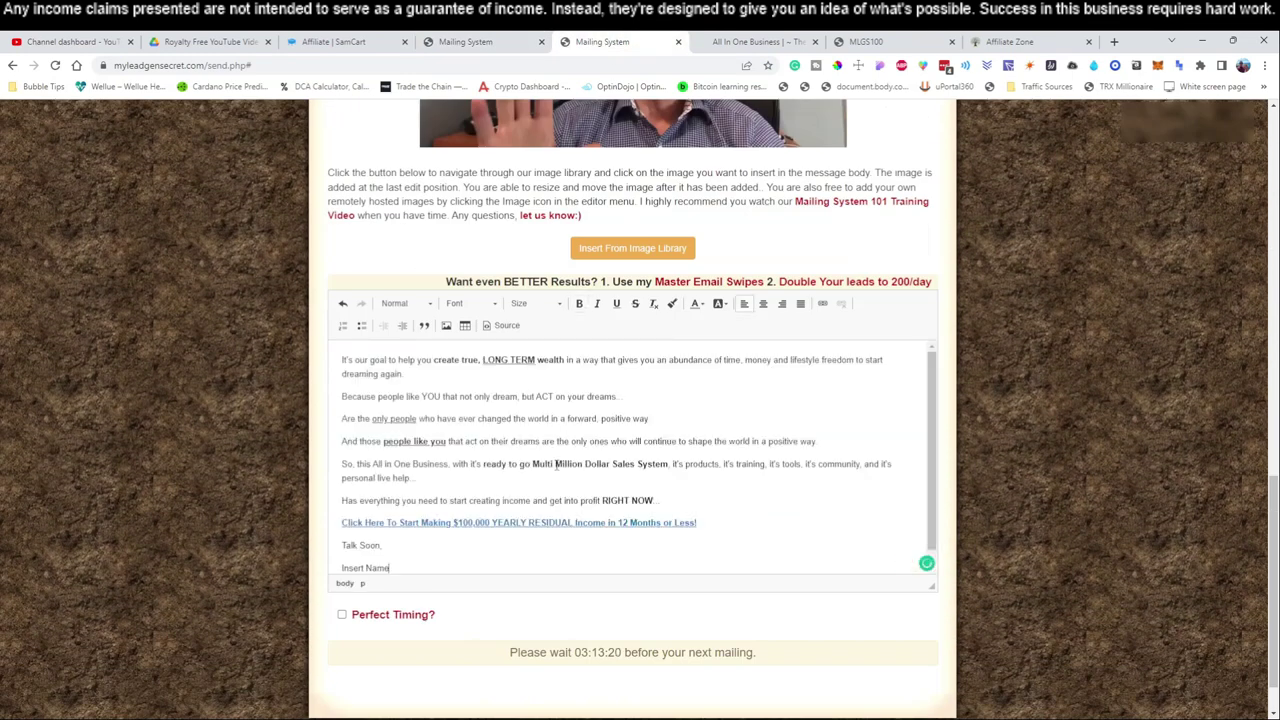
left_click(342, 615)
scroll(791, 630, "down", 1)
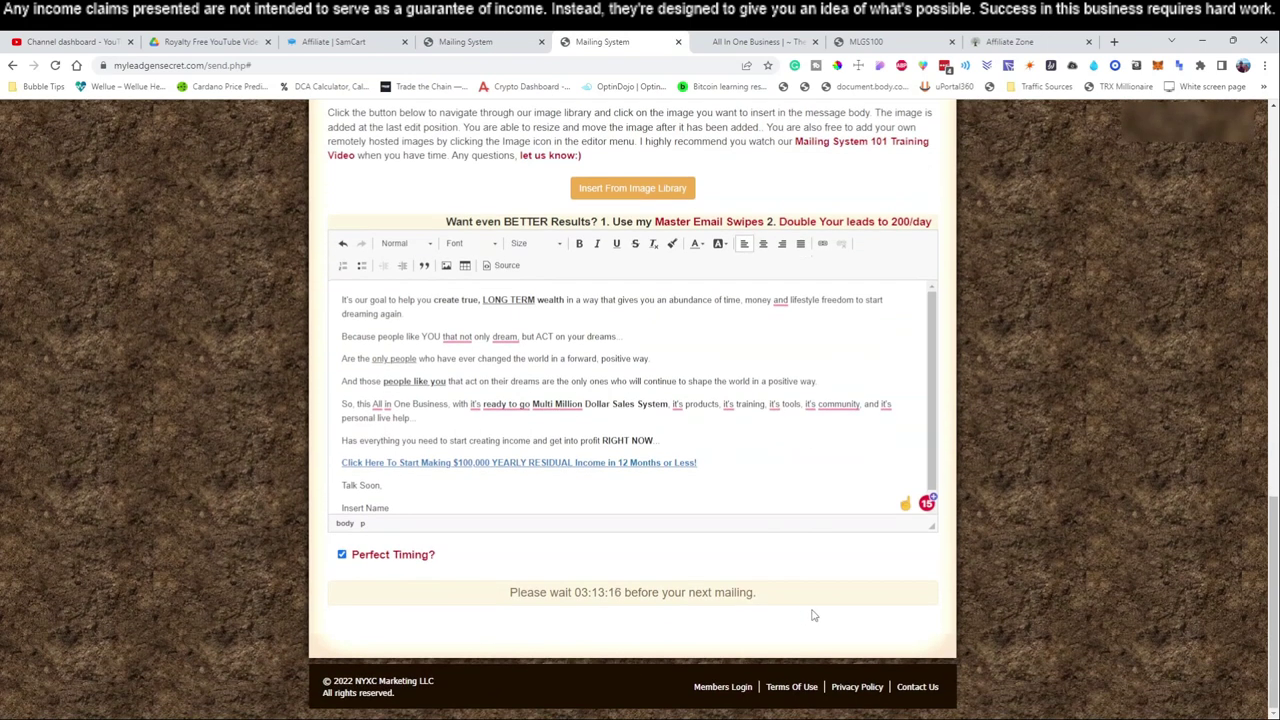
scroll(815, 566, "up", 12)
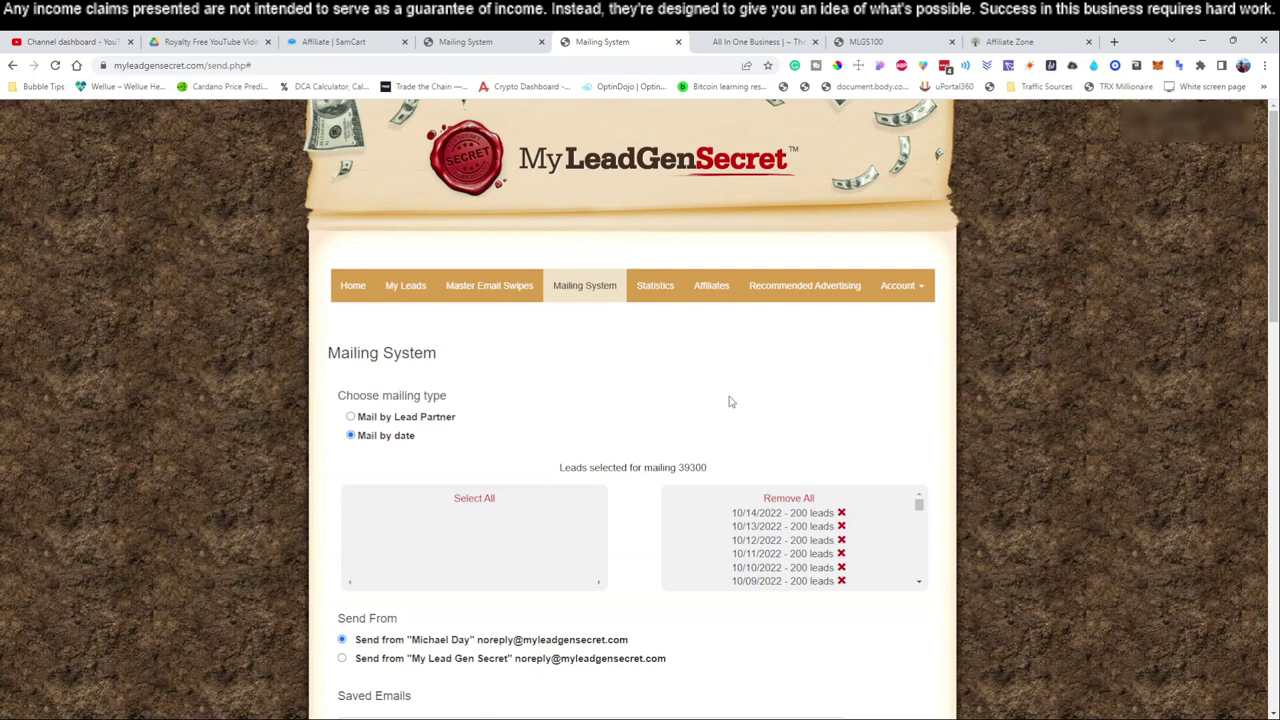
Step: Switch to the SamCart affiliate dashboard, set its period to Sep 01, 2022 - Sep 30, 2022 and examine the total commissions
left_click(360, 42)
left_click(1244, 149)
scroll(1186, 200, "up", 2)
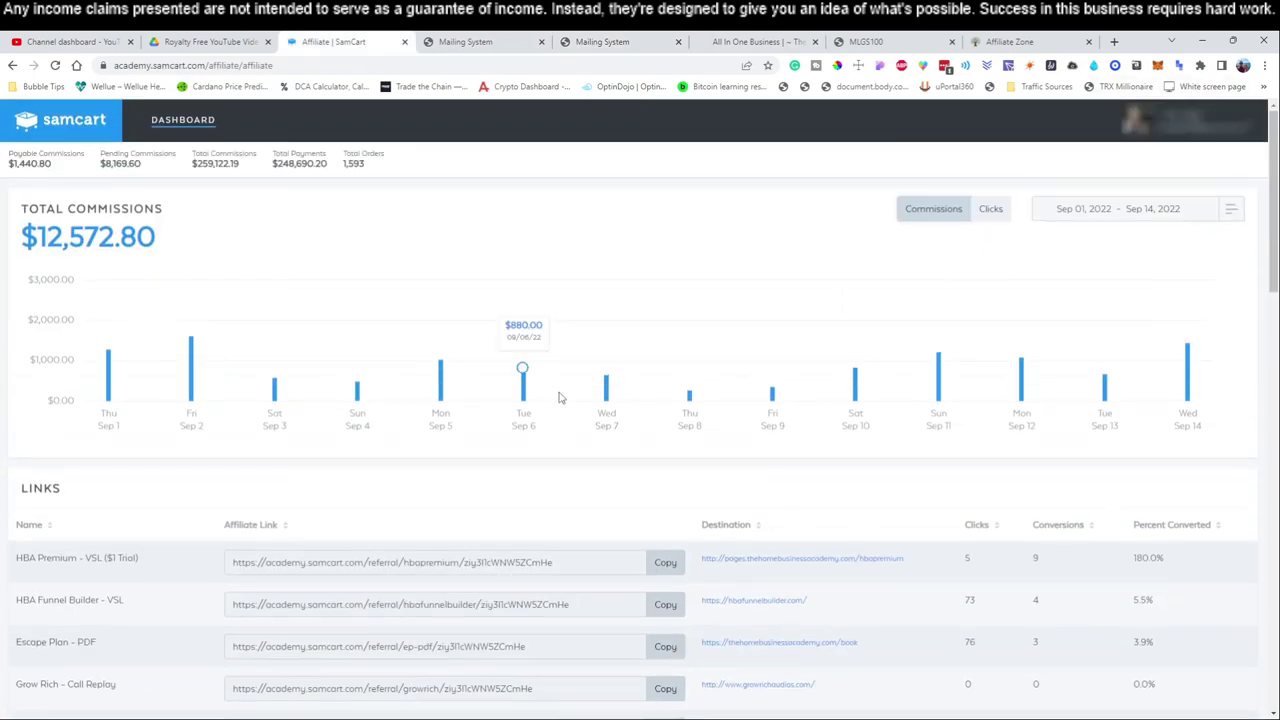
left_click(1140, 212)
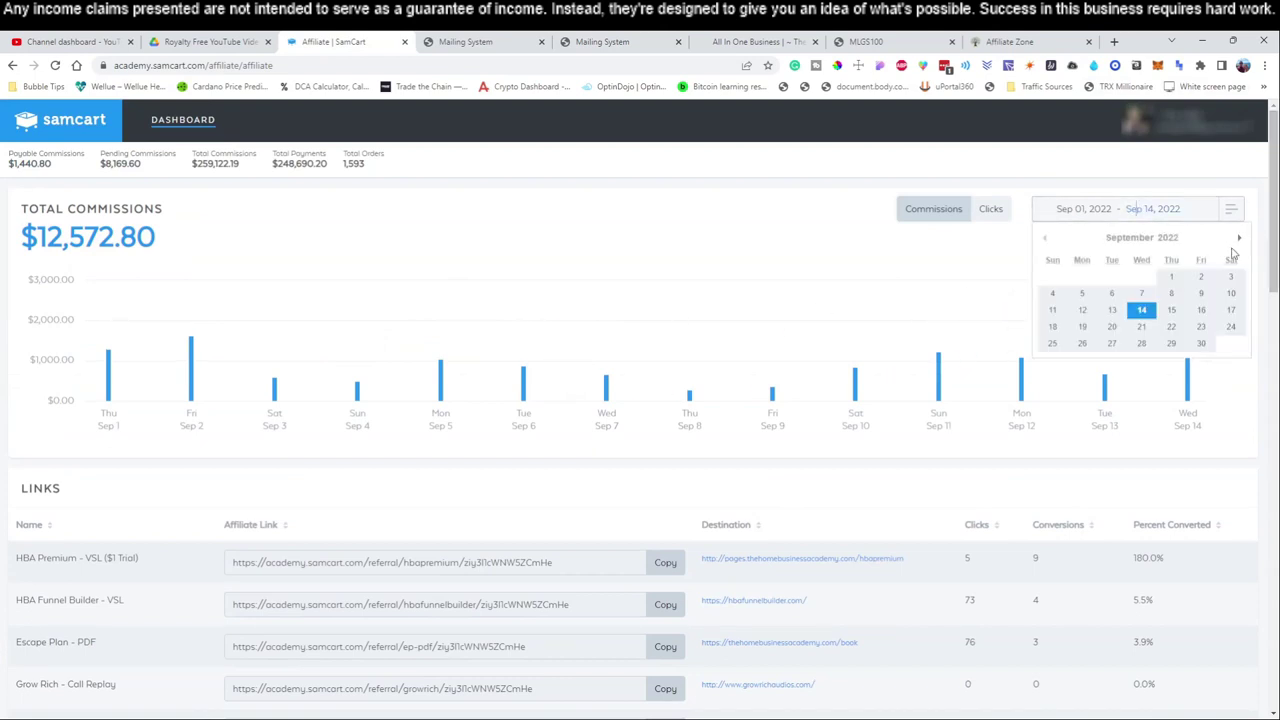
left_click(1201, 343)
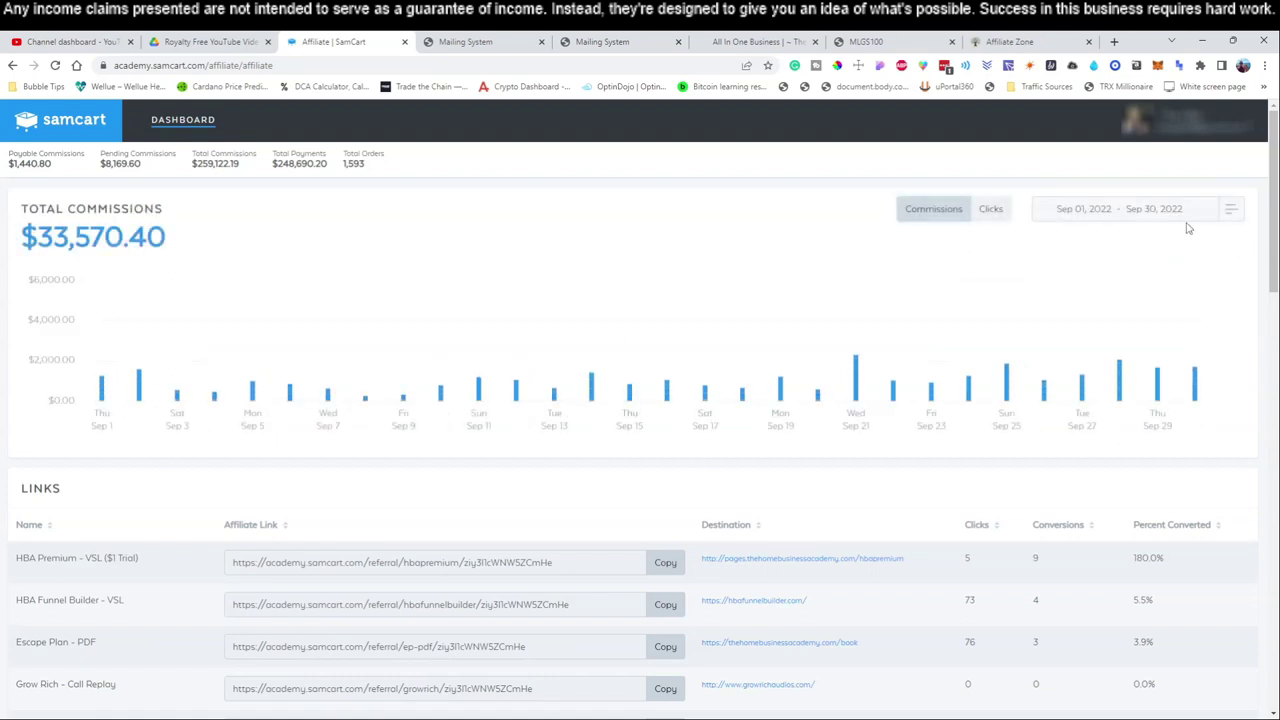
left_click_drag(38, 232, 185, 237)
left_click(257, 240)
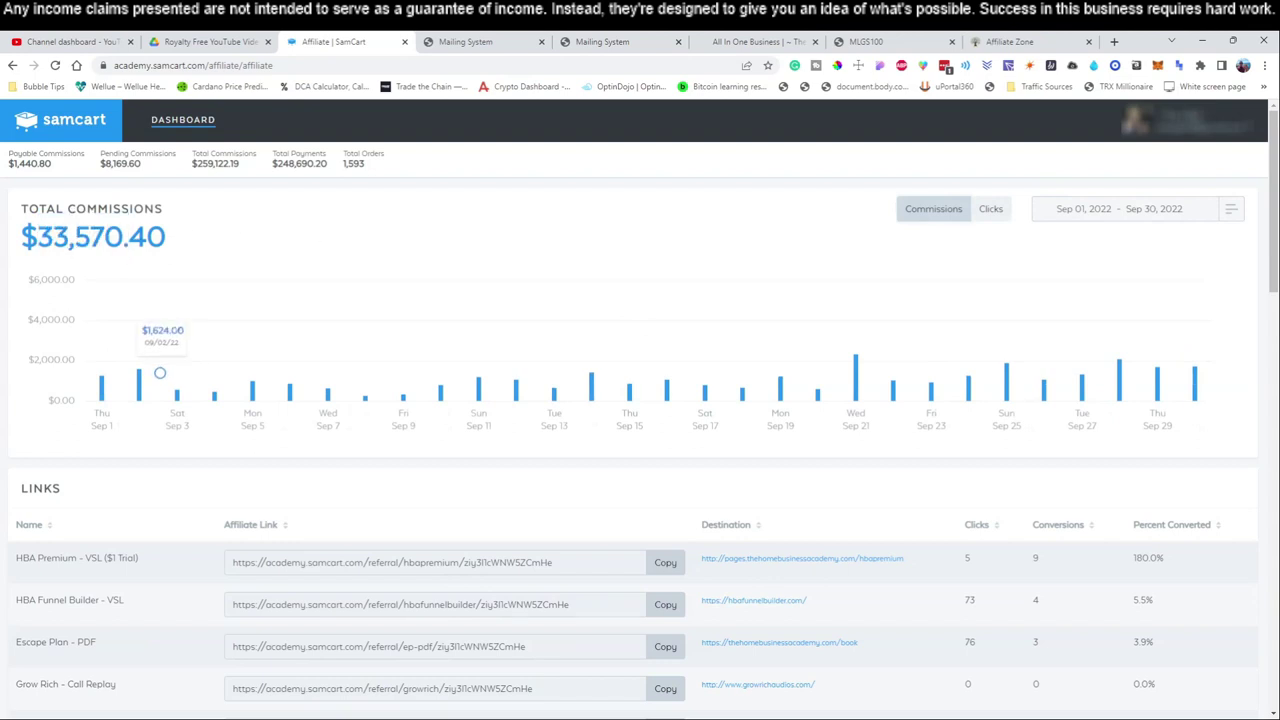